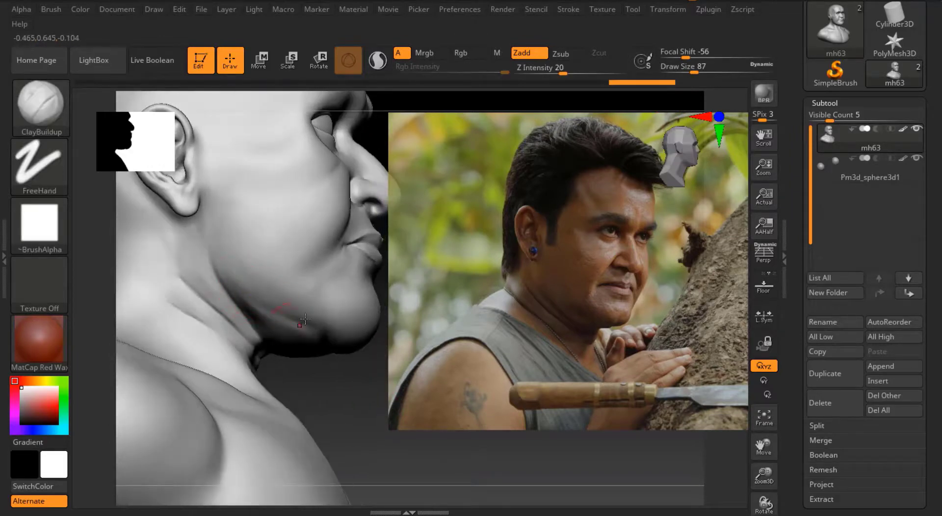
Check the ClayBuildup brush's sample settings and smooth the jawline and the underside of the jaw
click(51, 9)
click(82, 275)
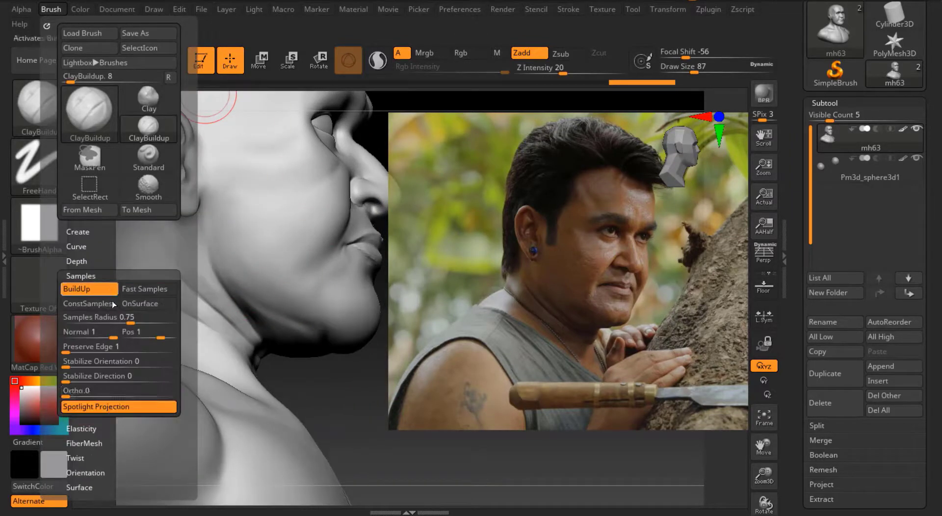
key(shift)
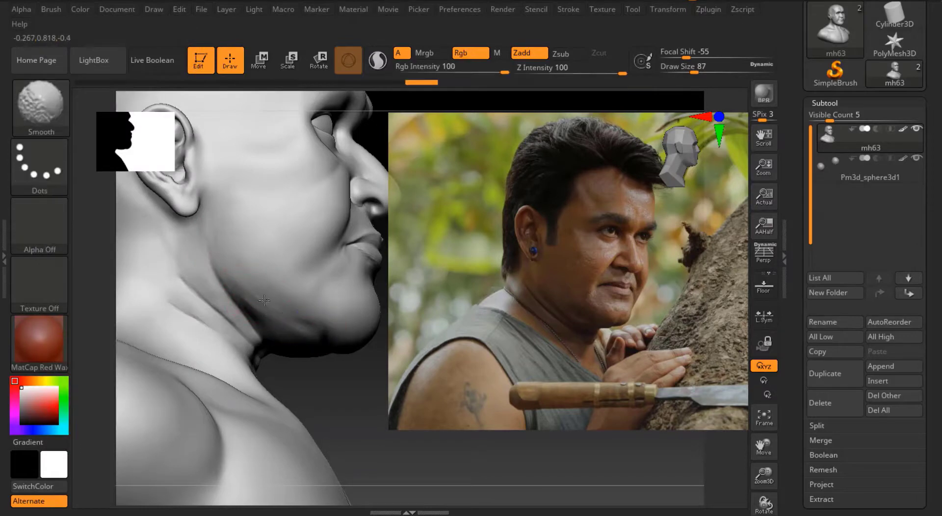
mouse_move(371, 378)
mouse_down()
mouse_move(347, 374)
mouse_move(239, 273)
mouse_up()
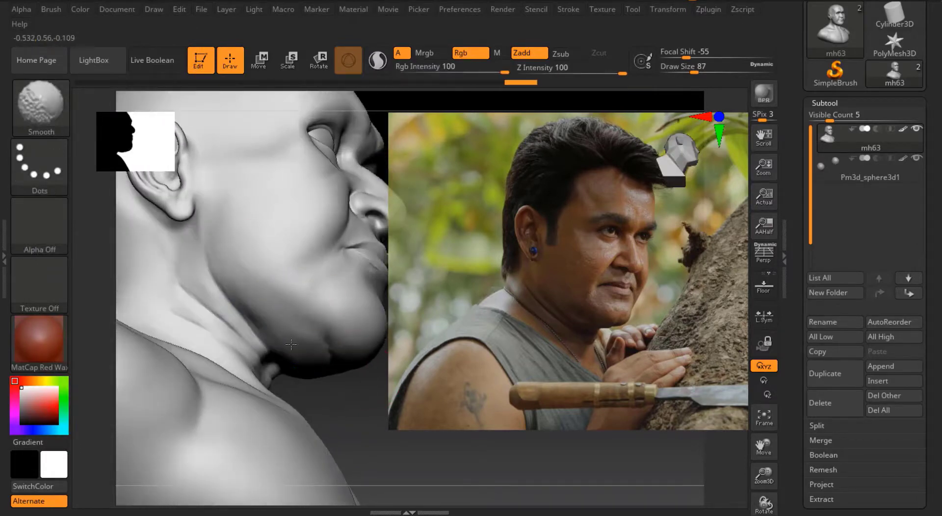
mouse_move(291, 345)
shift+mouse_down()
mouse_move(288, 358)
mouse_move(332, 345)
mouse_move(272, 338)
mouse_move(314, 346)
shift+mouse_up()
Build up and smooth the chin at draw size 49, and set ClayBuildup to focal shift 7 and draw size 62
key(bracketleft)
key(bracketleft)
key(bracketleft)
drag(764, 447, 679, 454)
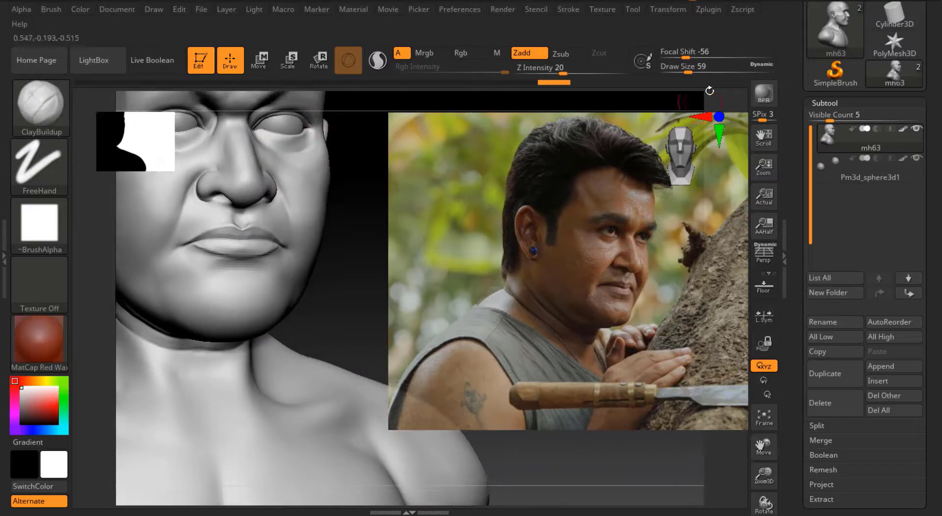
key(bracketleft)
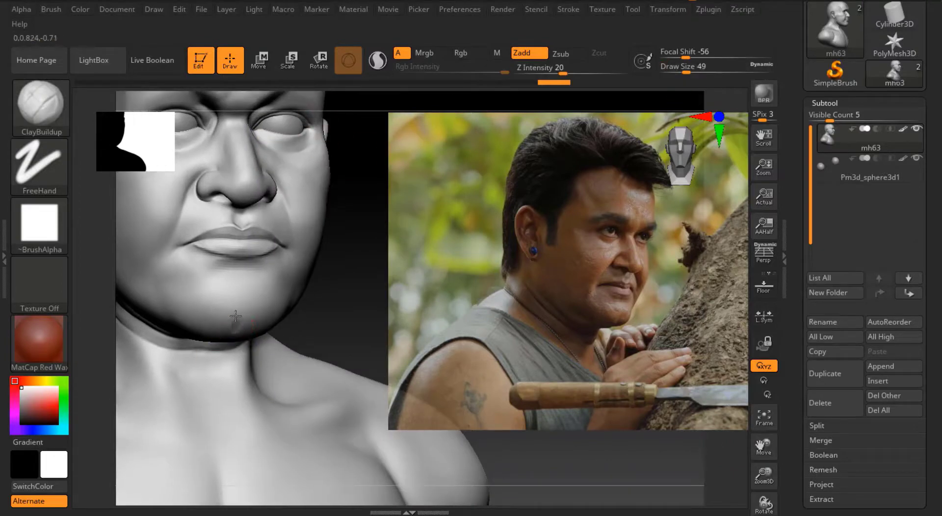
mouse_move(343, 275)
mouse_down()
mouse_move(348, 268)
mouse_move(223, 336)
mouse_up()
key(shift)
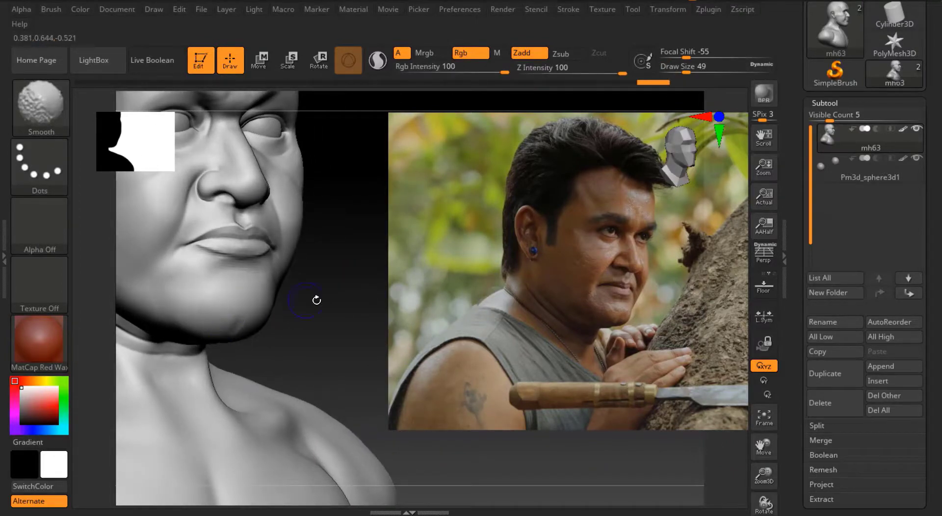
shift+drag(316, 301, 255, 303)
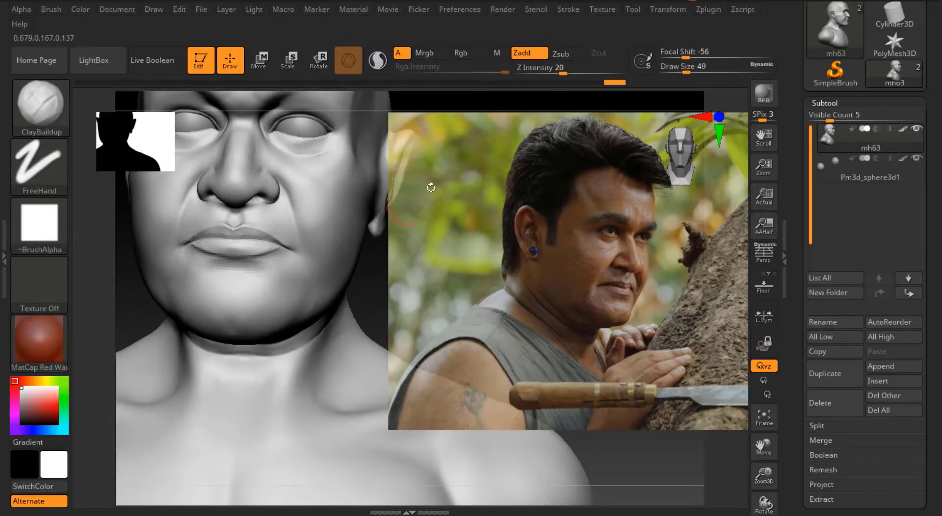
key(ctrl)
drag(379, 298, 234, 338)
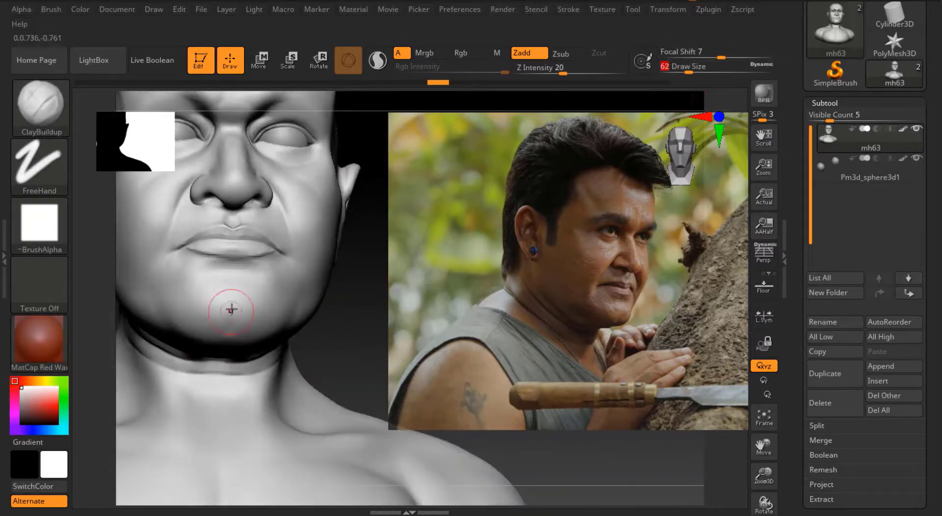
Carve a crease into the lower chin with the DamStandard brush and smooth it into the surrounding surface
key(b)
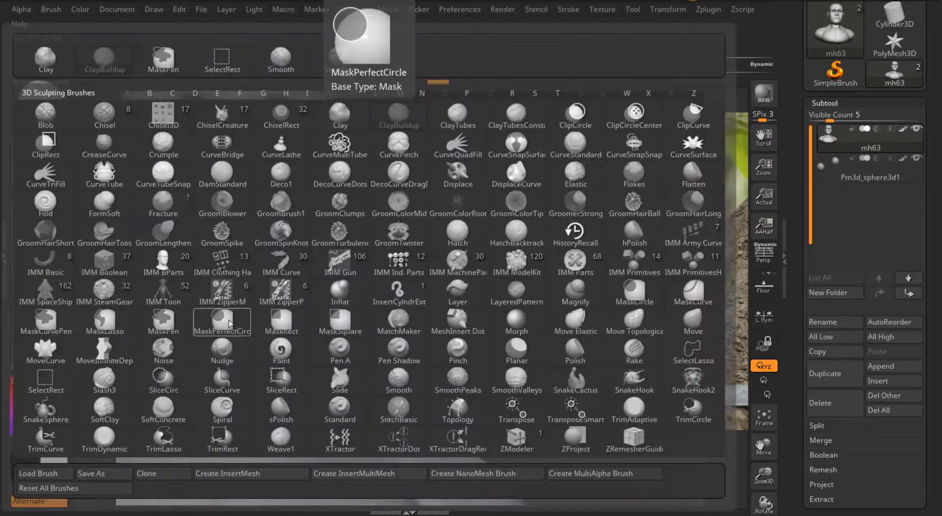
key(d)
key(s)
mouse_move(229, 321)
right_down()
mouse_move(307, 279)
mouse_move(227, 322)
right_up()
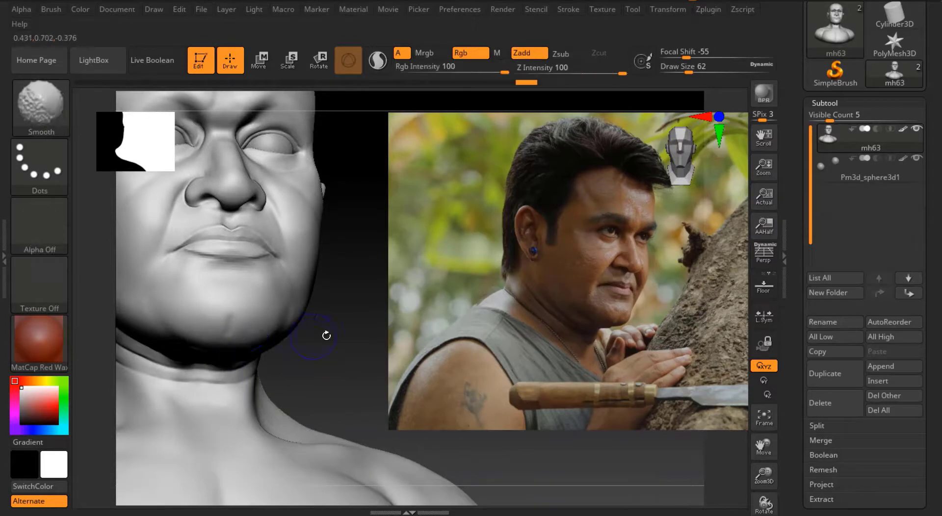
mouse_move(326, 332)
right_down()
mouse_move(301, 320)
mouse_move(251, 337)
right_up()
key(shift)
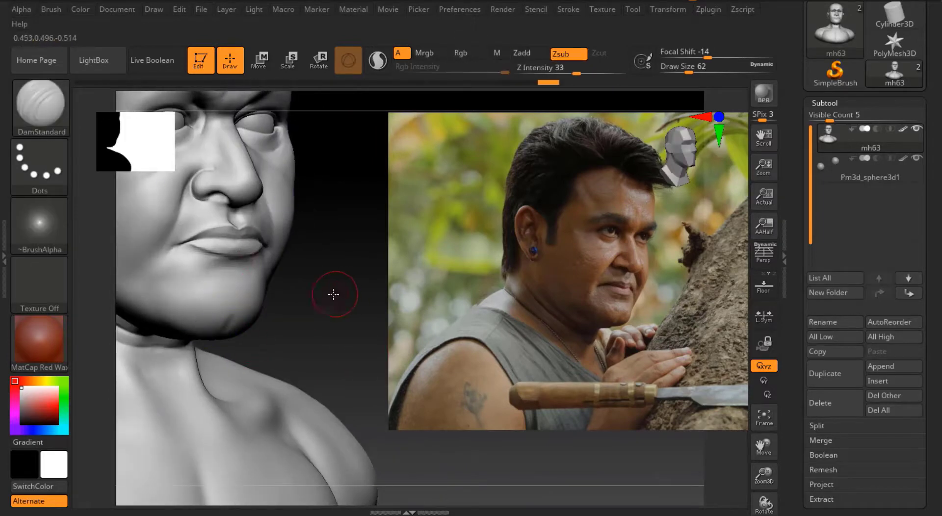
Build up the chin and lower jaw with the ClayBuildup brush, working from both sides of the face
right_drag(330, 295, 215, 322)
key(b)
key(c)
key(b)
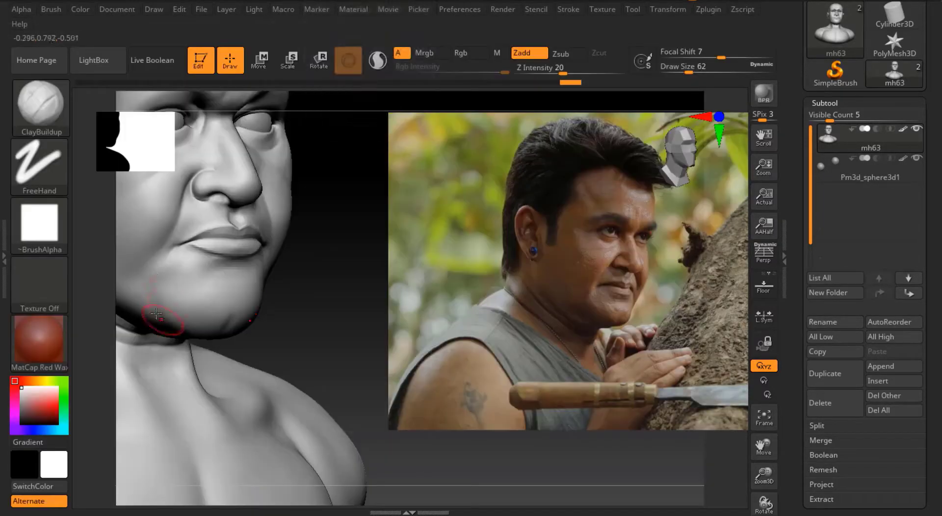
mouse_move(140, 316)
right_down()
mouse_move(375, 256)
mouse_move(362, 281)
mouse_move(323, 275)
mouse_move(294, 314)
mouse_move(354, 365)
mouse_move(270, 344)
mouse_move(232, 322)
mouse_move(246, 339)
mouse_move(343, 357)
right_up()
key(ctrl)
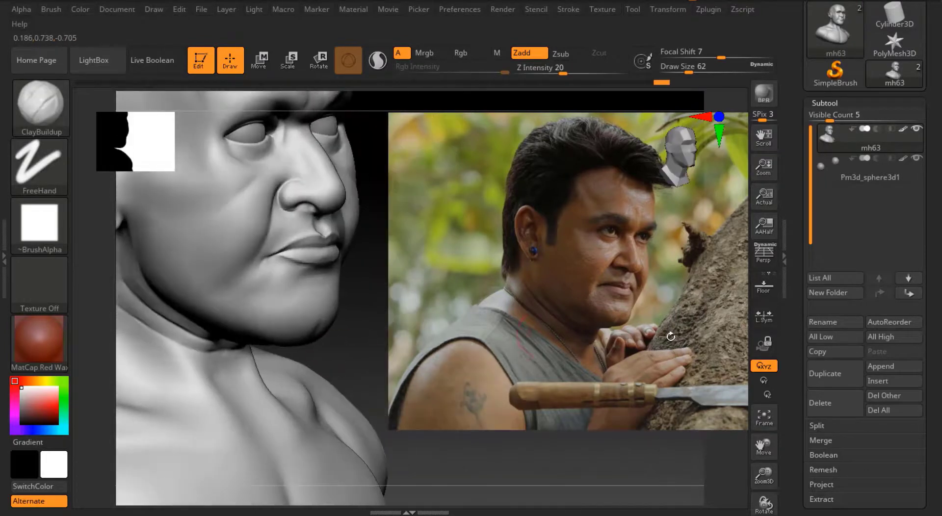
Move the Spotlight reference photo to the other side of the canvas and enlarge it for a close-up of the face
mouse_move(764, 475)
mouse_down()
mouse_move(769, 467)
mouse_move(760, 471)
mouse_move(652, 283)
mouse_up()
click(844, 357)
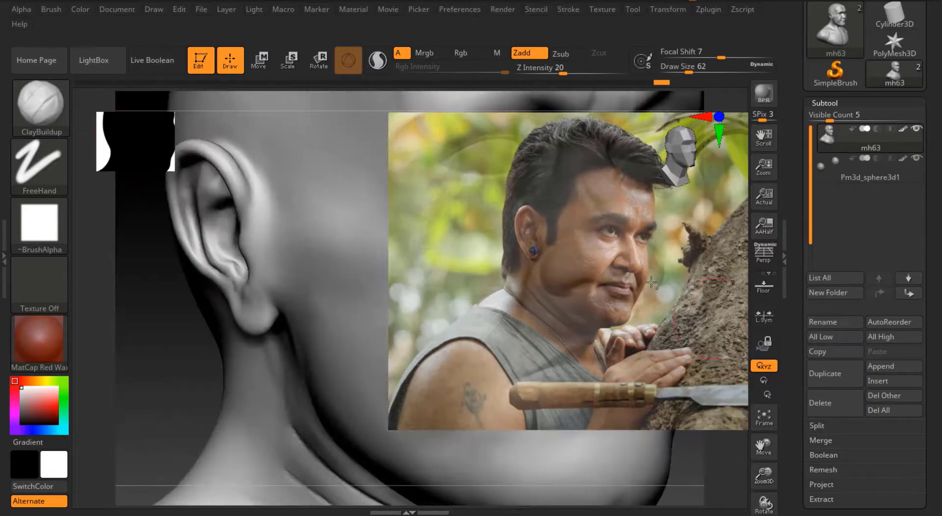
key(z)
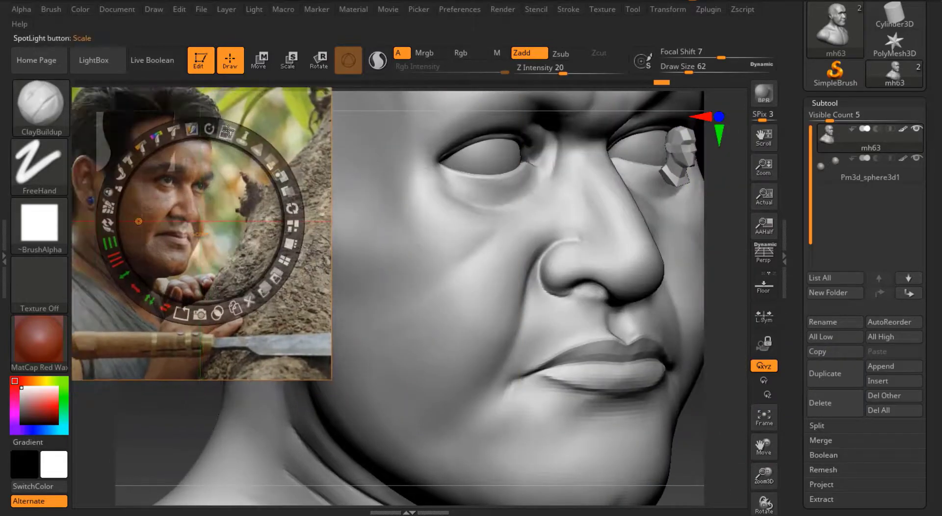
drag(295, 204, 280, 206)
key(z)
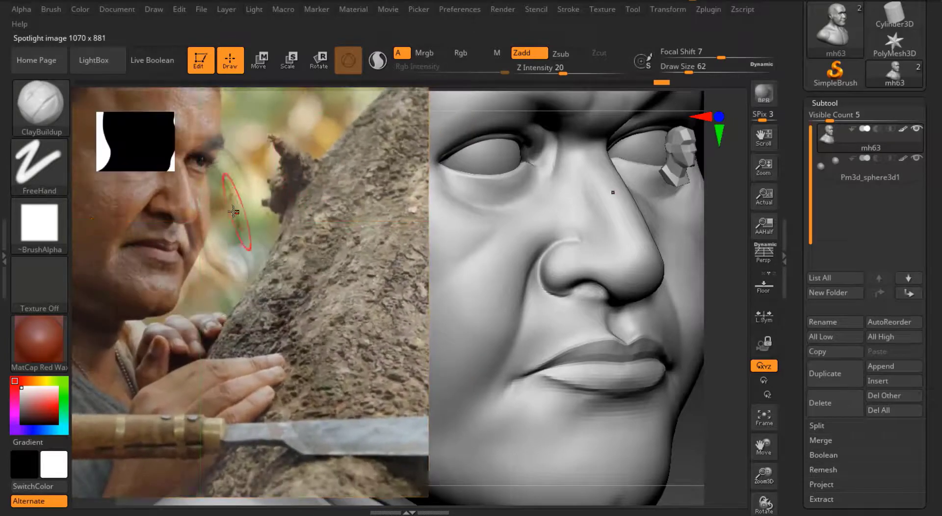
key(z)
key(z)
Refine the creases around the eyes with the DamStandard brush at draw size 39, focal shift 44 and Z intensity 29
mouse_move(763, 446)
mouse_down()
mouse_move(783, 475)
mouse_move(740, 458)
mouse_move(653, 301)
mouse_move(664, 320)
mouse_move(669, 211)
mouse_up()
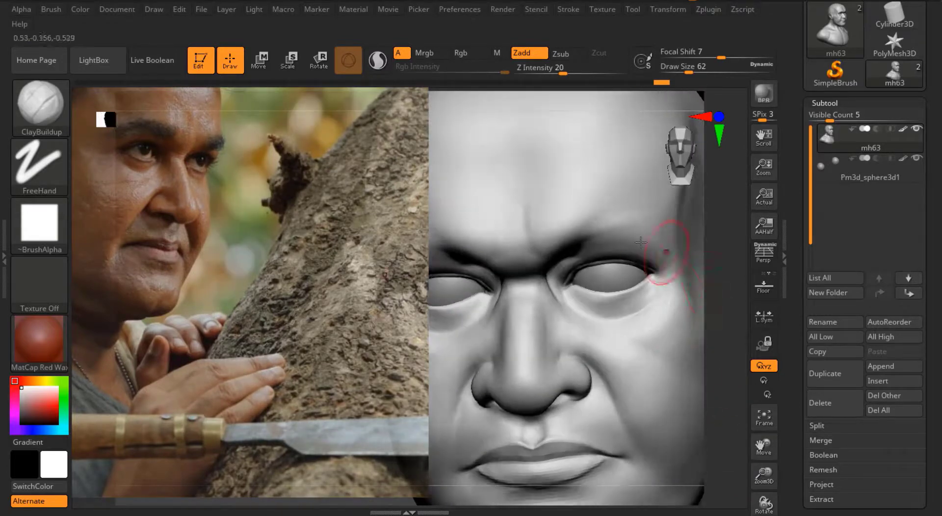
key(b)
key(d)
key(s)
drag(688, 72, 741, 57)
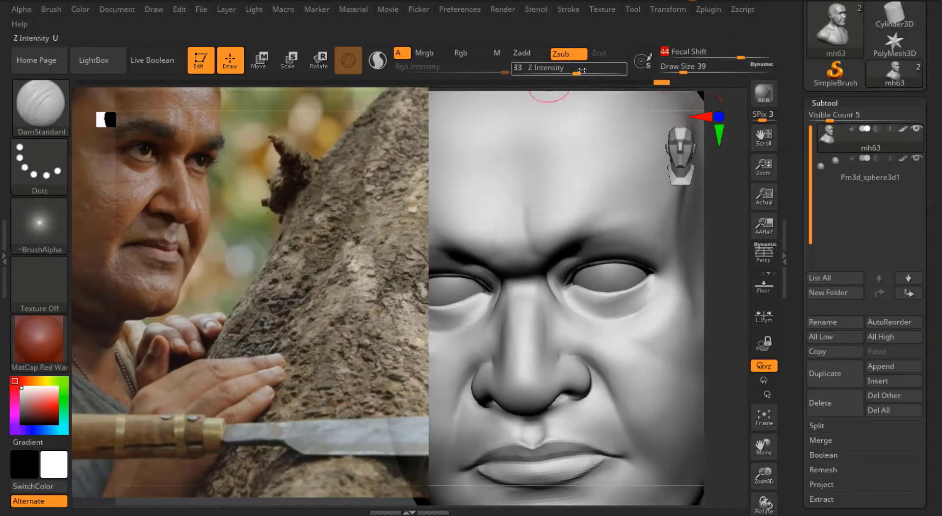
drag(577, 72, 572, 73)
drag(762, 465, 638, 294)
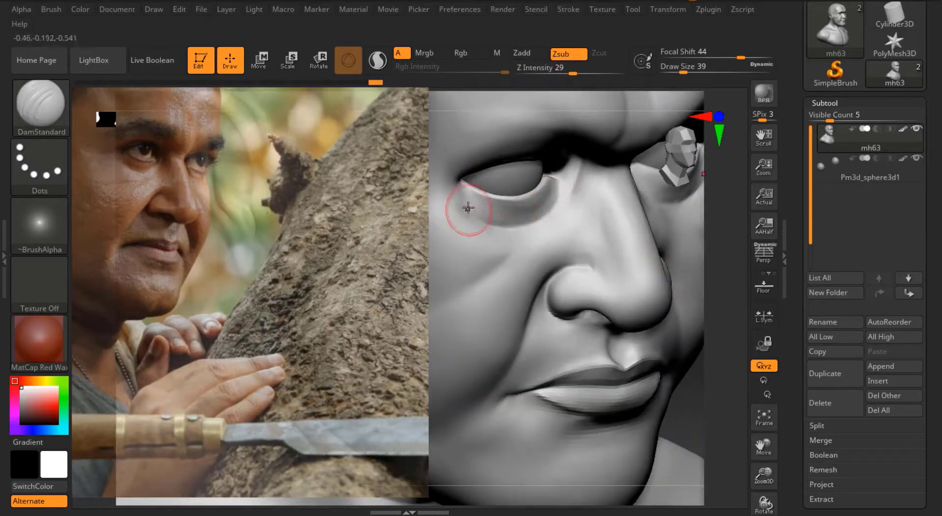
mouse_move(703, 426)
mouse_down()
mouse_move(730, 432)
mouse_move(752, 402)
mouse_up()
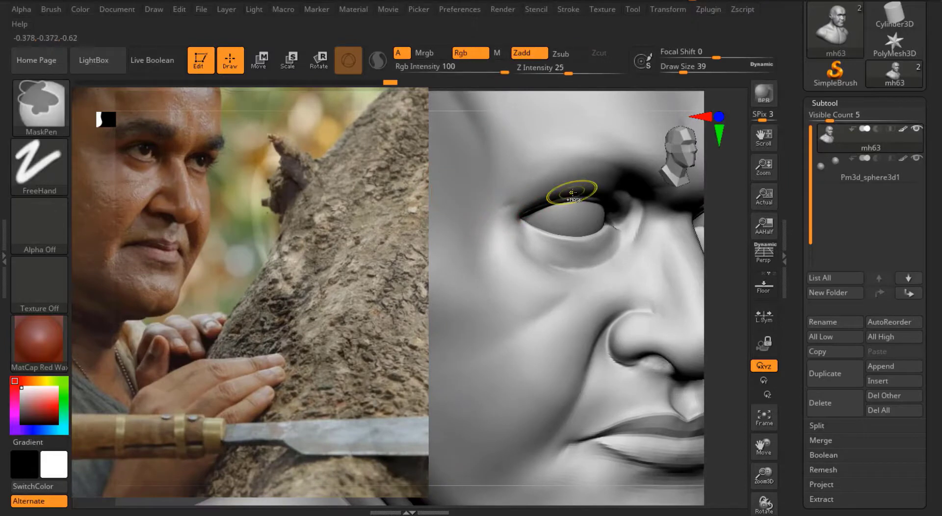
Build up the upper eyelids and the area below the brows with ClayBuildup, smoothing the surface
key(b)
key(c)
key(b)
mouse_move(591, 221)
right_down()
mouse_move(616, 292)
mouse_move(568, 206)
right_up()
mouse_move(719, 274)
right_down()
mouse_move(730, 451)
mouse_move(638, 392)
right_up()
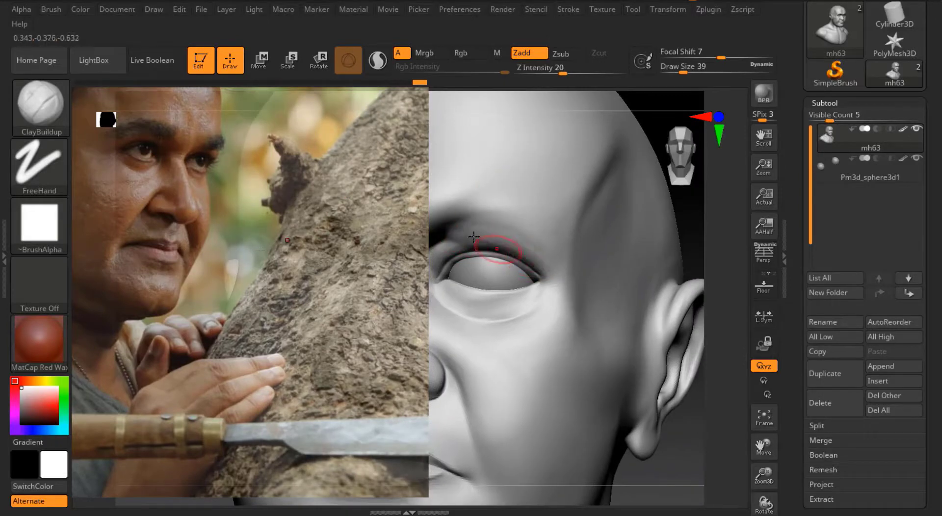
right_drag(697, 302, 463, 249)
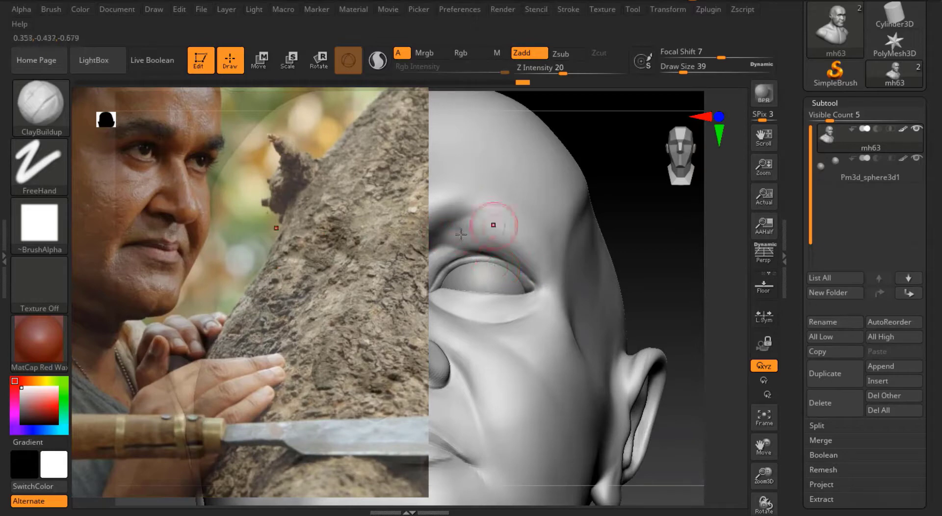
key(shift)
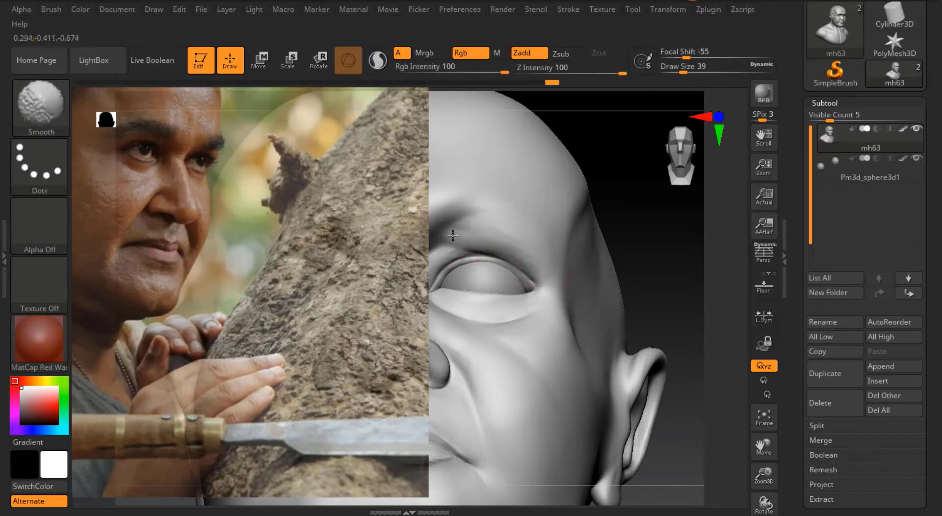
Refine the upper eyelid fold with the DamStandard brush at draw size 25
key(b)
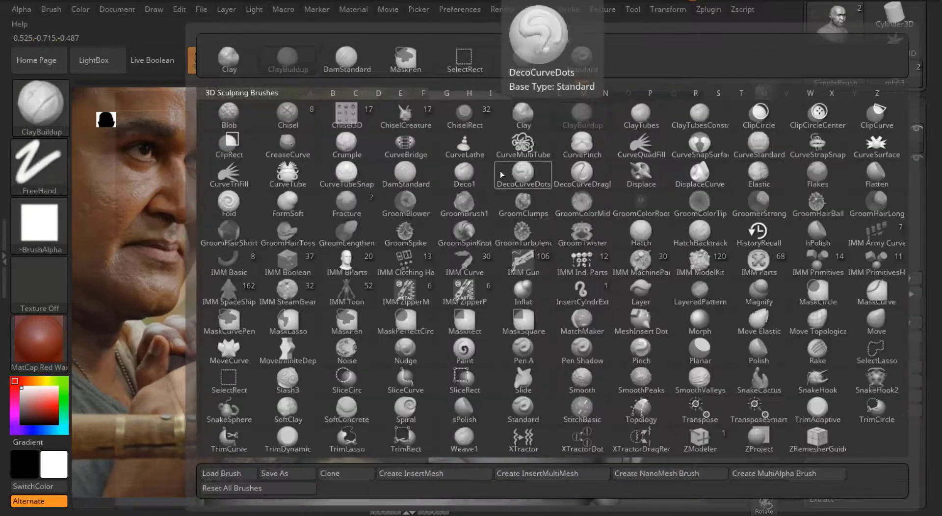
key(s)
key(Escape)
key(b)
key(d)
key(s)
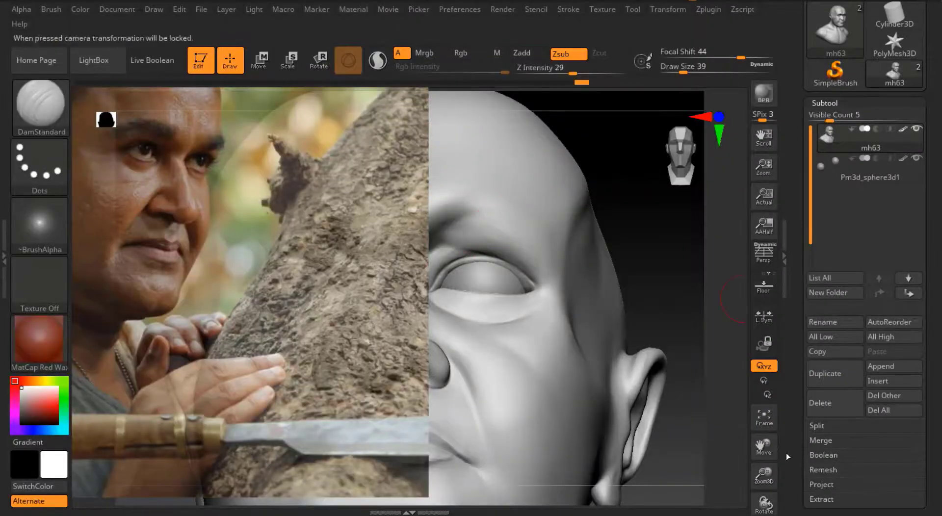
drag(764, 475, 764, 451)
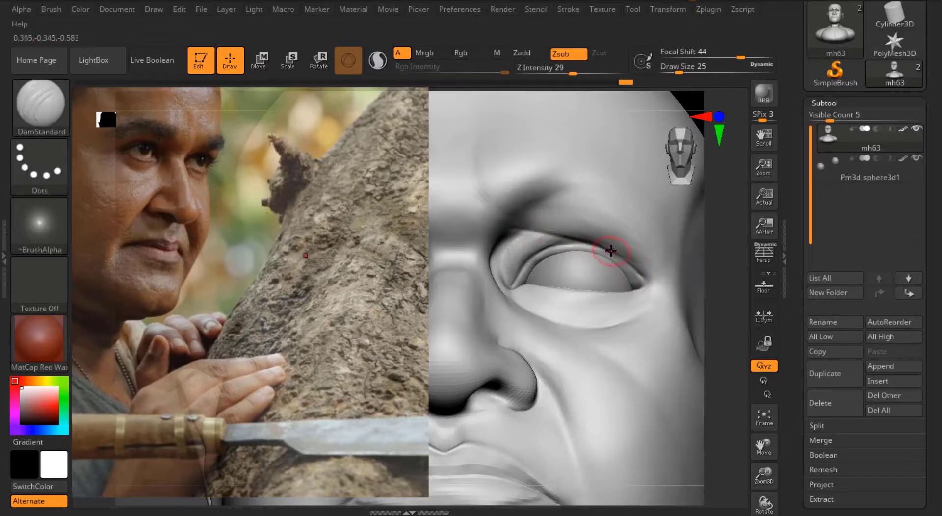
Mask the brow area above the upper eyelid using the MaskPen brush with a Lasso stroke
key(ctrl)
key(ctrl)
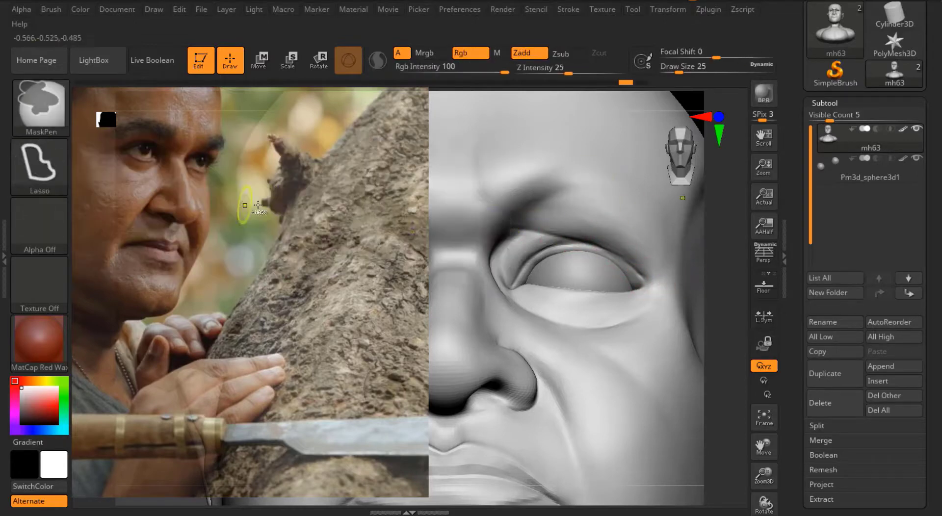
mouse_move(607, 249)
ctrl+mouse_down()
mouse_move(646, 282)
mouse_move(683, 234)
mouse_move(527, 258)
mouse_move(511, 287)
ctrl+mouse_up()
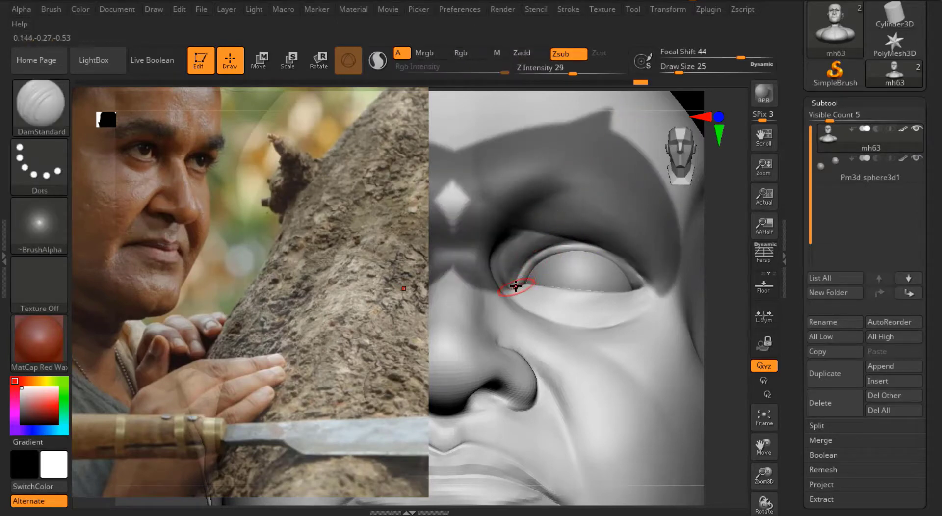
Thicken the upper eyelid rims with the Inflat brush at Z intensity 10 and clear the brow mask
key(b)
key(c)
key(b)
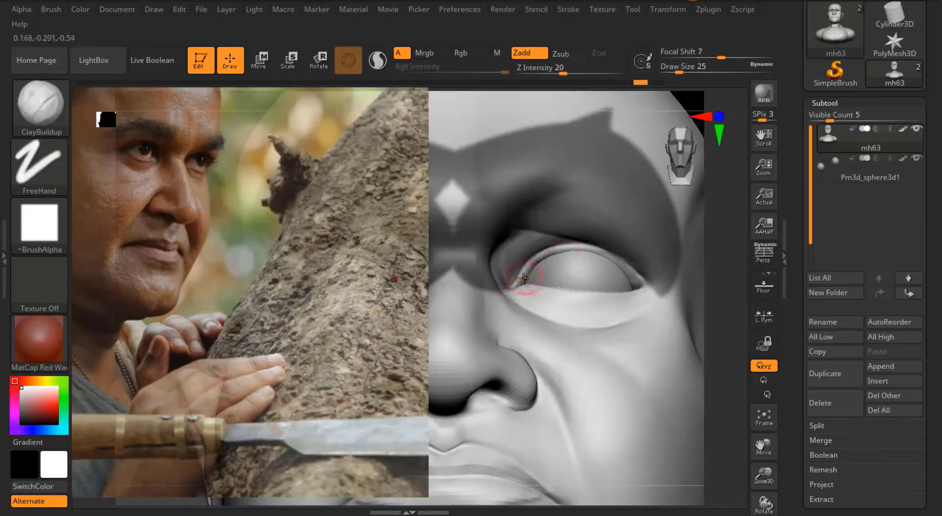
key(ctrl+shift+a)
key(b)
key(i)
key(n)
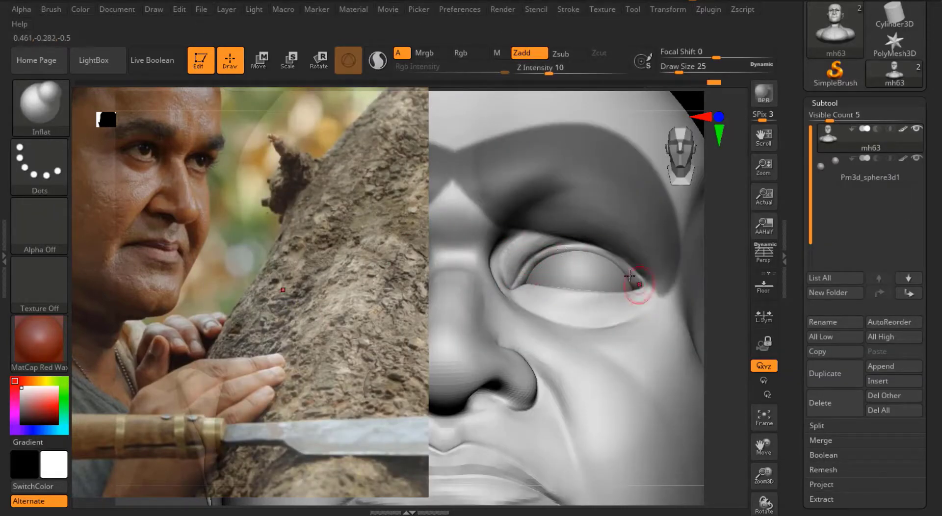
right_drag(661, 201, 178, 127)
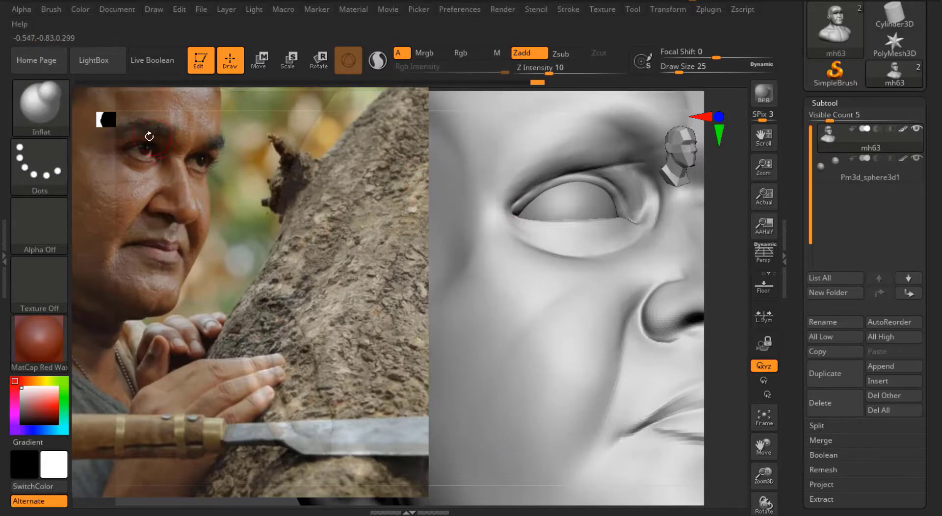
right_drag(147, 137, 504, 222)
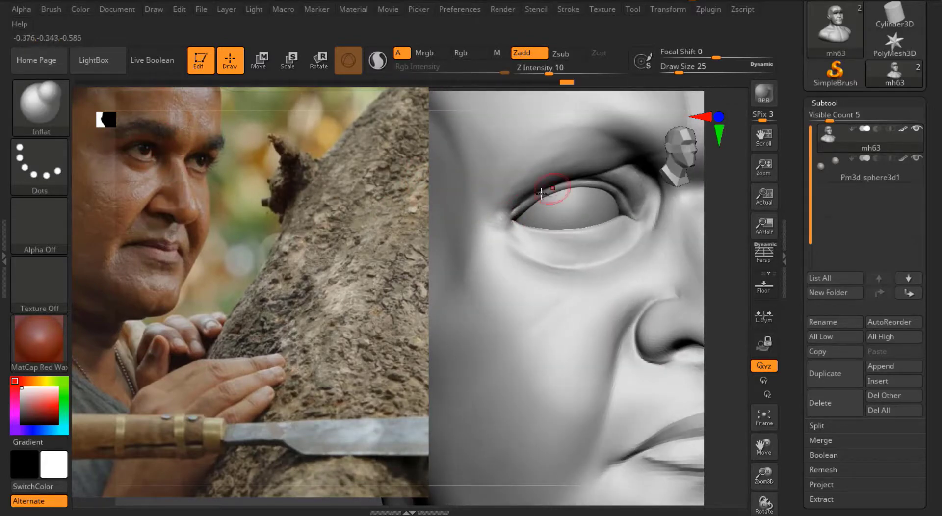
Shape the outer eye corner with ClayBuildup and carve its crease outward with DamStandard
key(b)
key(c)
key(b)
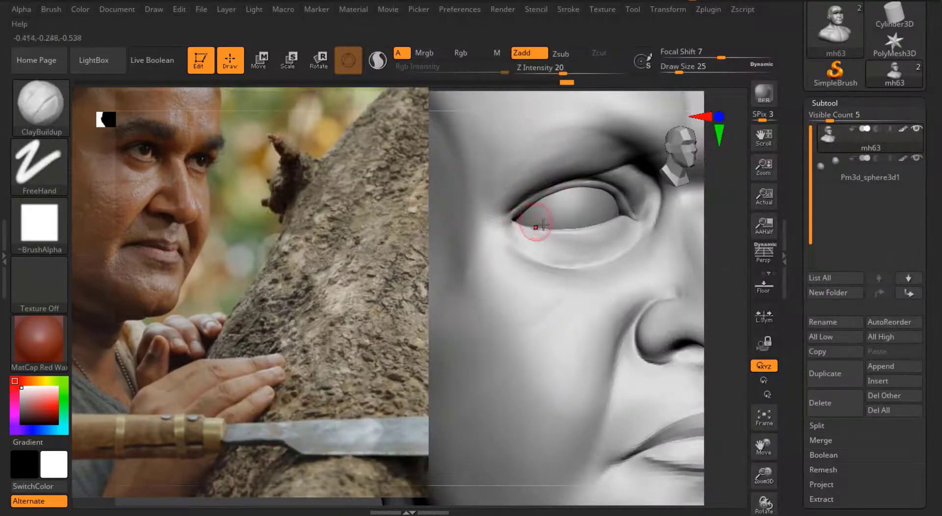
key(b)
key(d)
key(s)
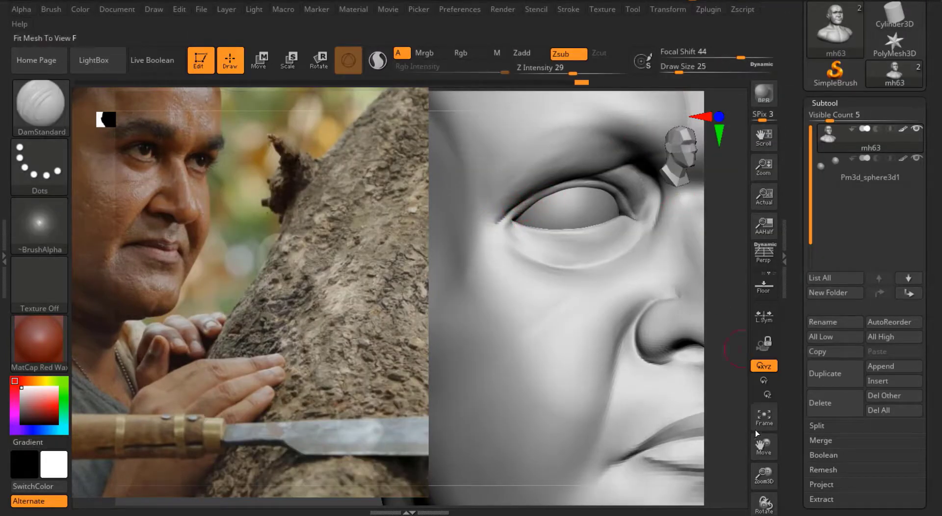
Smooth the upper eyelid fold and refine its outer crease with the DamStandard brush at draw size 25
drag(753, 447, 554, 231)
key(shift)
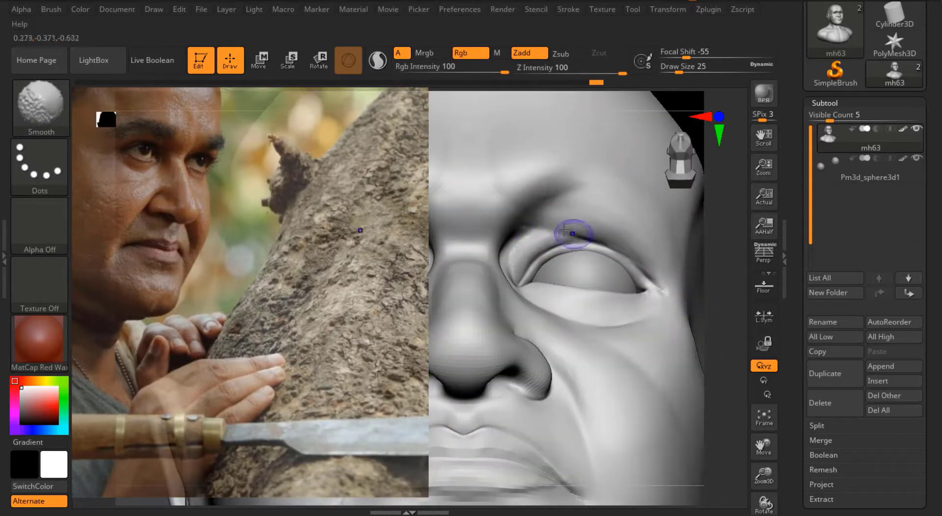
mouse_move(513, 265)
shift+mouse_down()
mouse_move(540, 243)
mouse_move(633, 255)
shift+mouse_up()
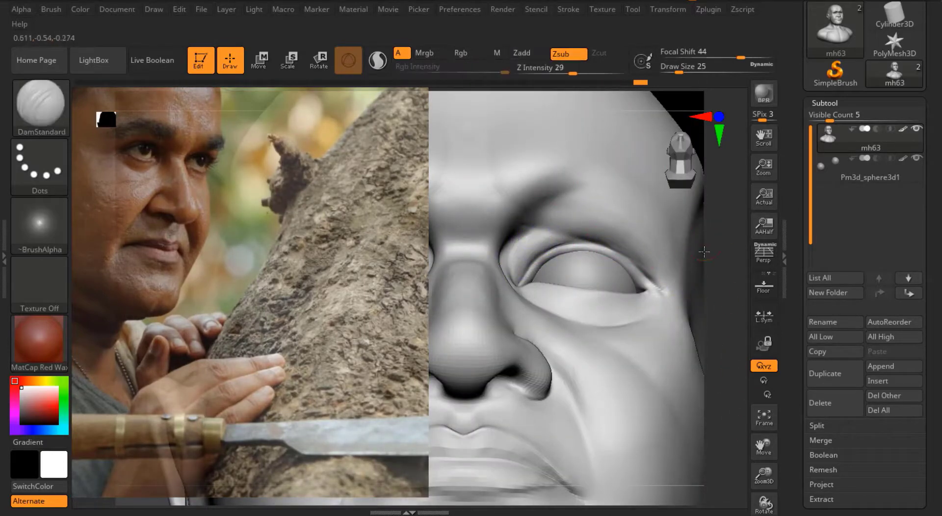
drag(740, 446, 726, 432)
key(b)
key(d)
key(s)
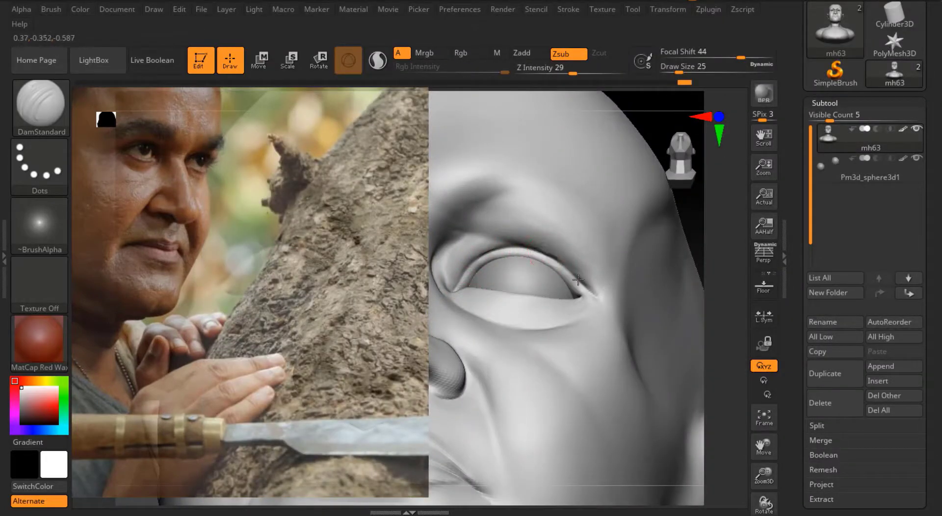
Plane the inner brow area above the eye with the TrimDynamic brush at draw size 37
key(f)
drag(598, 300, 681, 304)
click(680, 155)
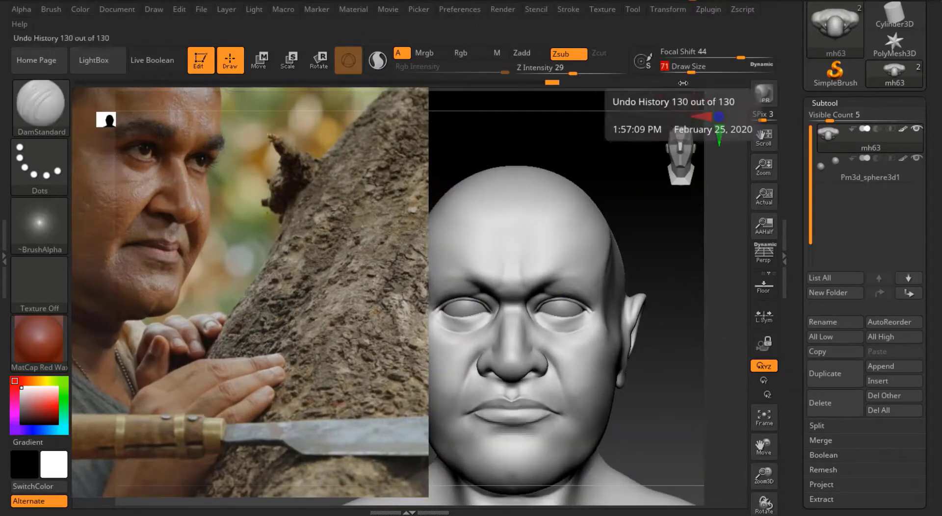
key(b)
key(t)
key(d)
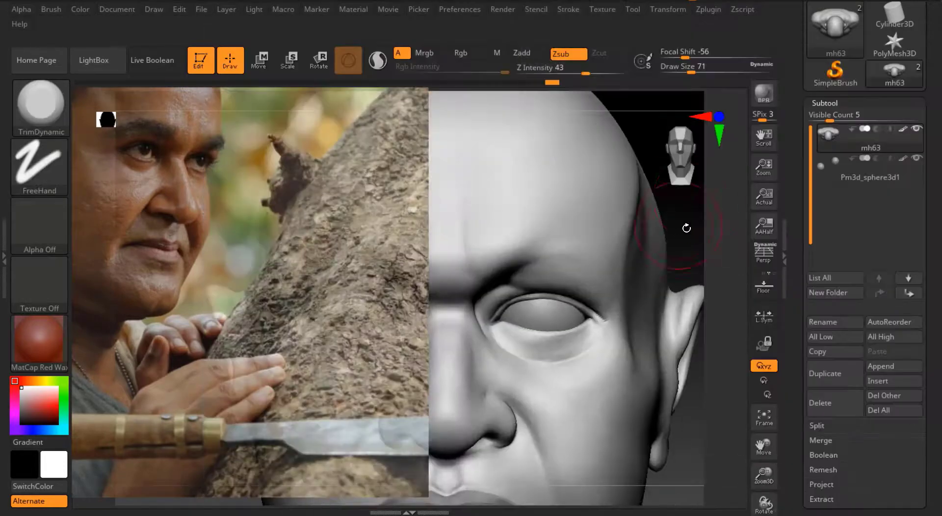
drag(687, 228, 672, 231)
key([)
key([)
key([)
key([)
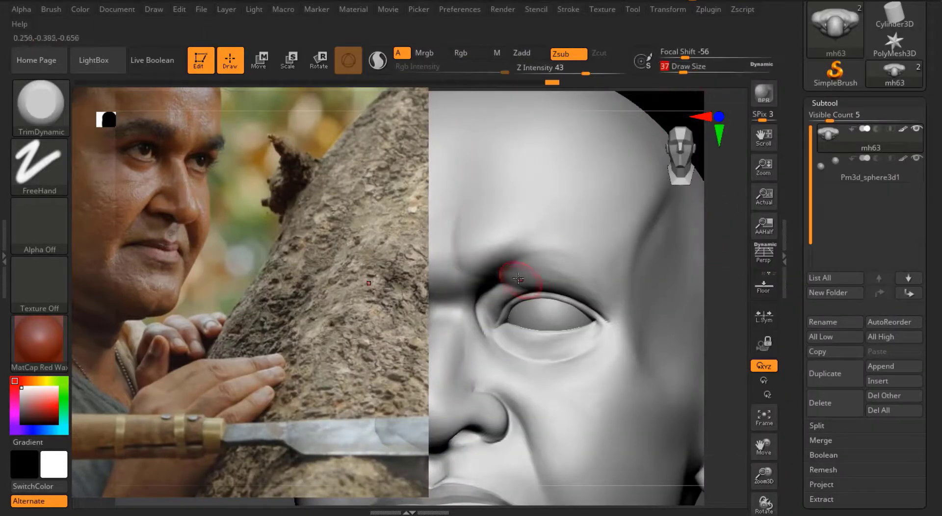
Plane the outer brow with TrimDynamic at draw size 46 and smooth the area above the upper eyelid
key(])
key(])
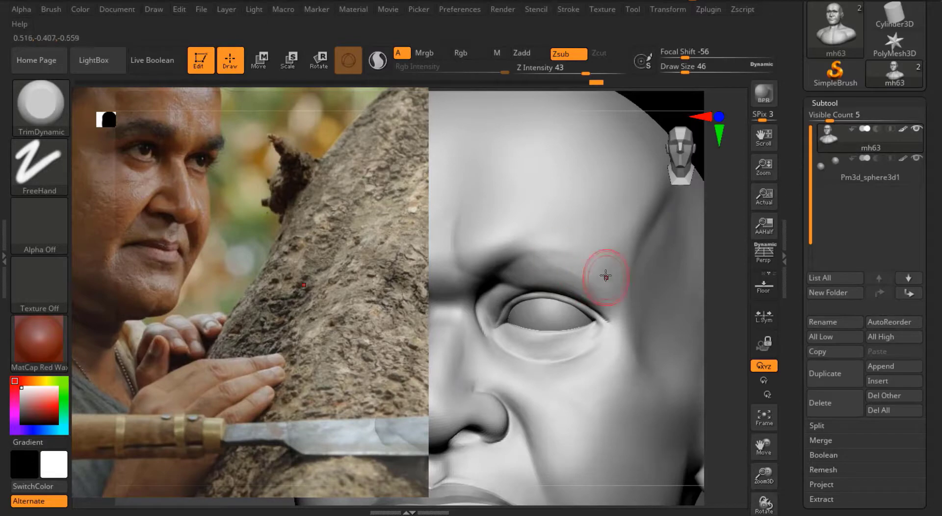
right_drag(606, 276, 628, 250)
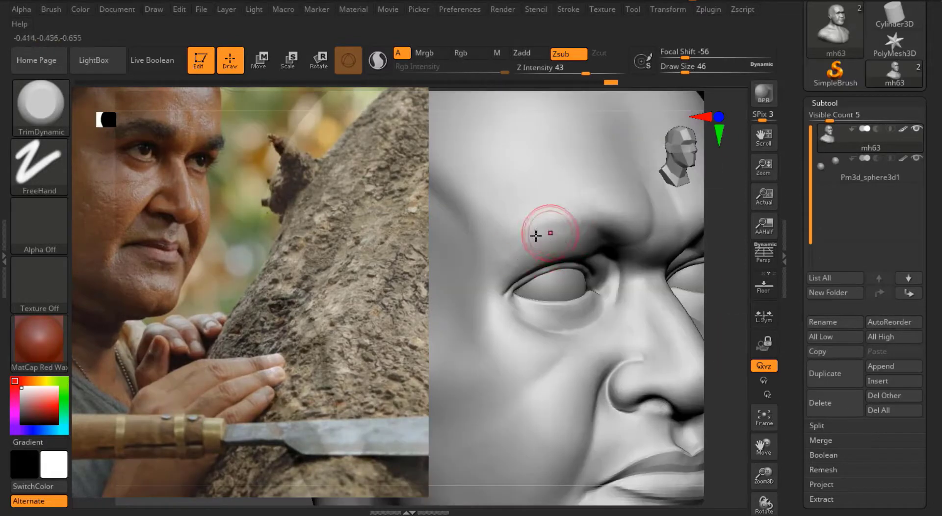
key(shift)
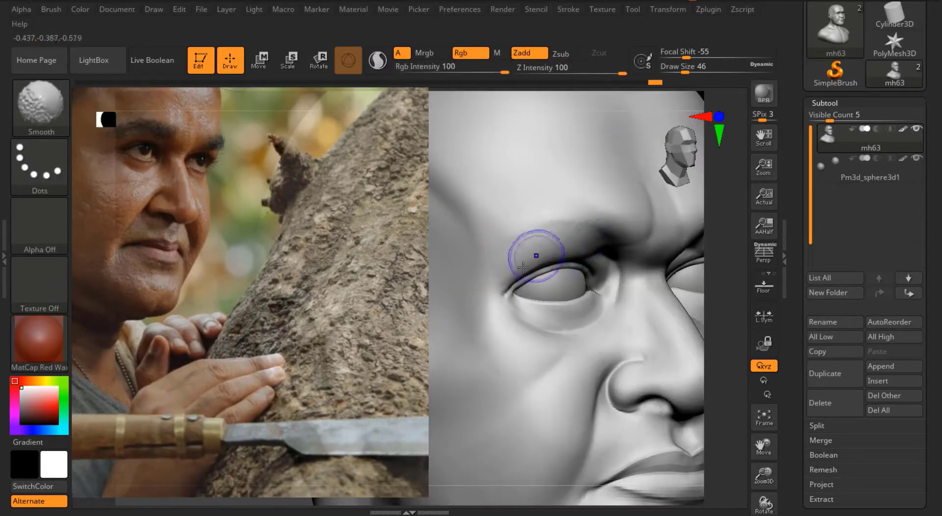
right_drag(526, 270, 563, 328)
mouse_move(683, 238)
right_down()
mouse_move(545, 337)
mouse_move(707, 200)
mouse_move(682, 219)
right_up()
key(shift)
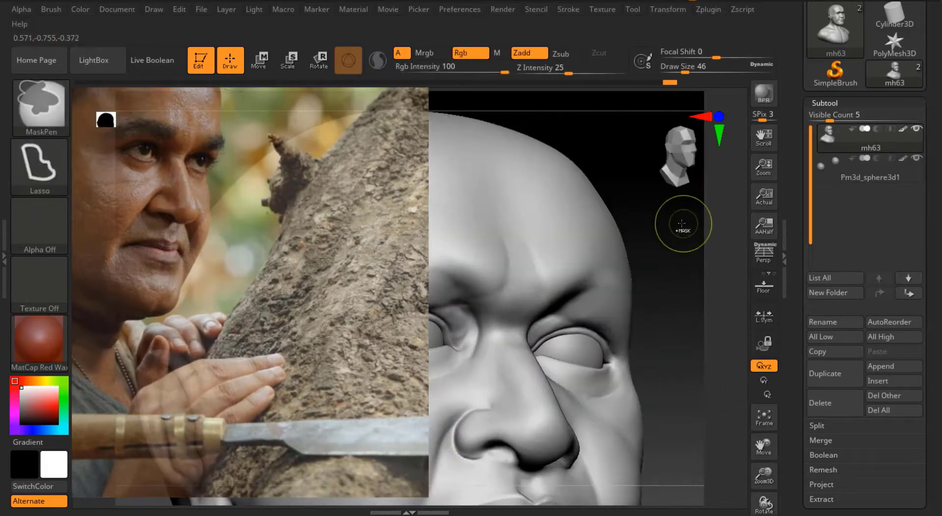
Refine the side of the nose bridge near the inner eye corner with TrimDynamic at draw size 31
key(bracketleft)
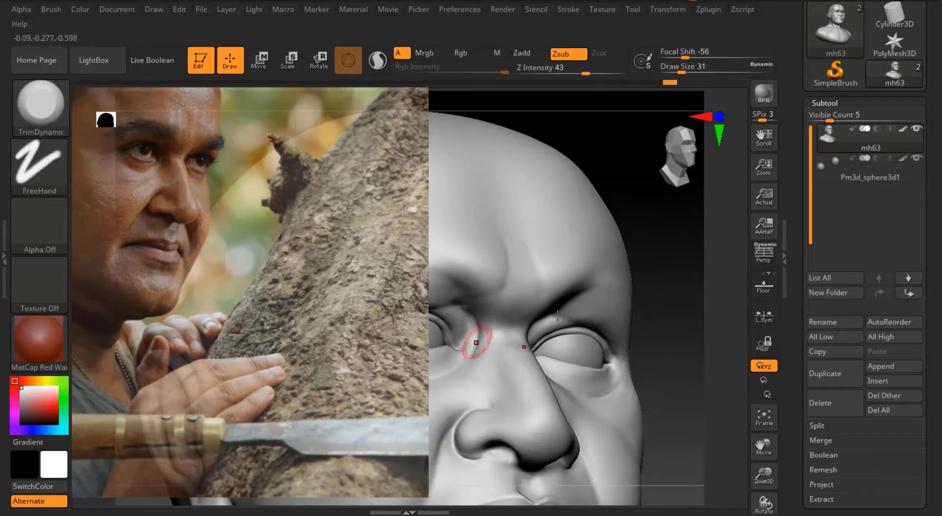
right_drag(558, 316, 607, 263)
right_drag(710, 188, 568, 311)
right_drag(525, 123, 544, 147)
key(f)
Build up the inner brow with ClayBuildup at draw size 54 and Z intensity 20, and smooth the strokes
mouse_move(764, 447)
mouse_down()
mouse_move(778, 479)
mouse_move(504, 175)
mouse_up()
key(shift)
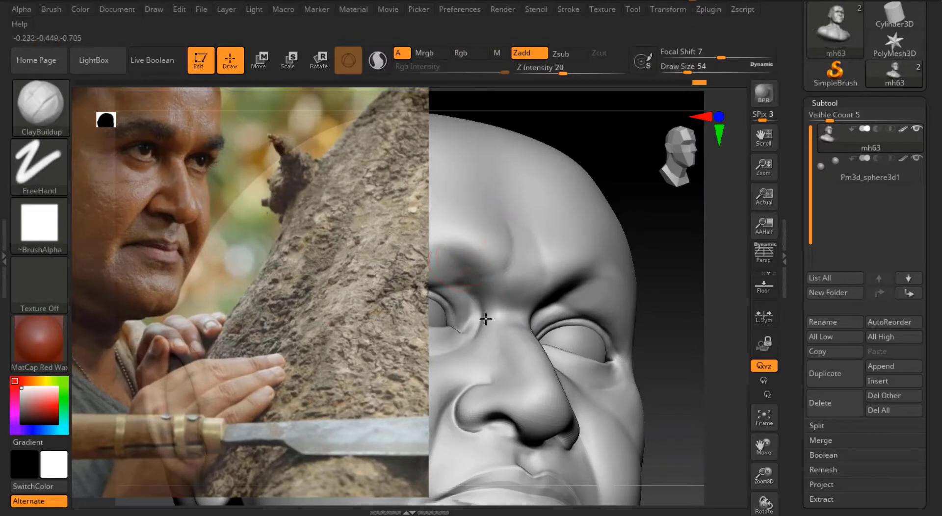
mouse_move(560, 296)
right_down()
mouse_move(593, 126)
mouse_move(586, 289)
right_up()
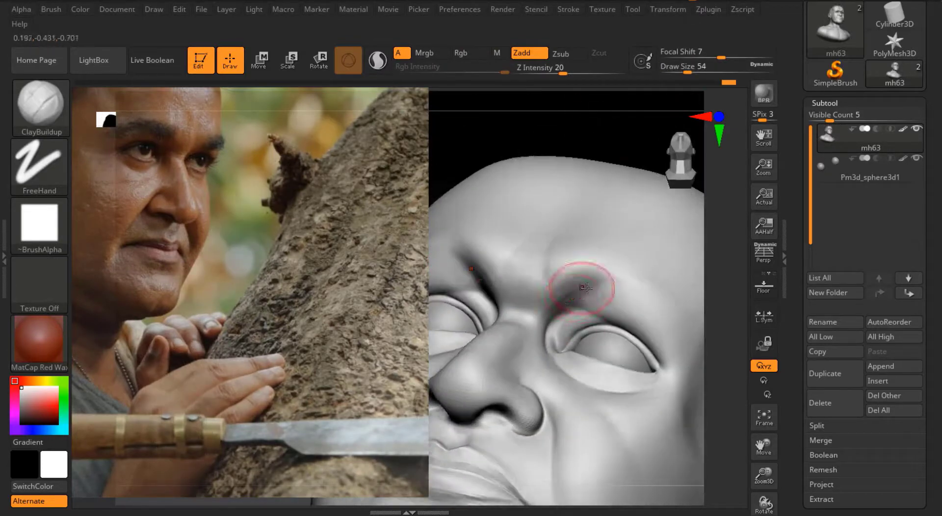
key(shift)
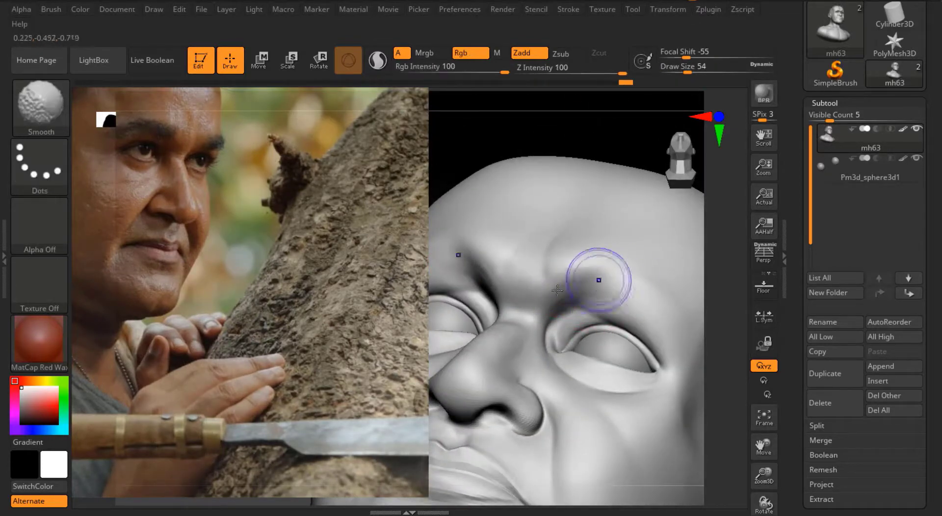
Switch to the Move brush with draw size 37 for reshaping the eye area in front view
click(675, 147)
drag(763, 442, 763, 422)
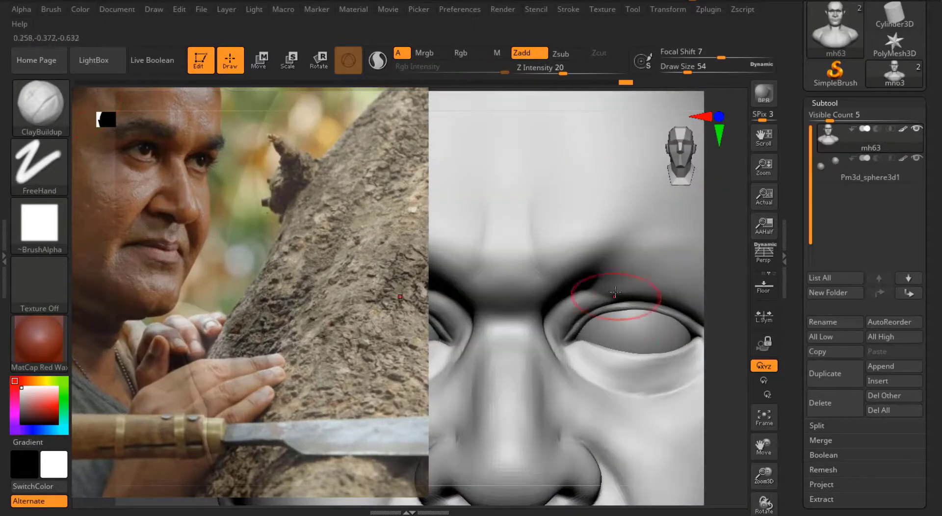
key(b)
key(m)
key(v)
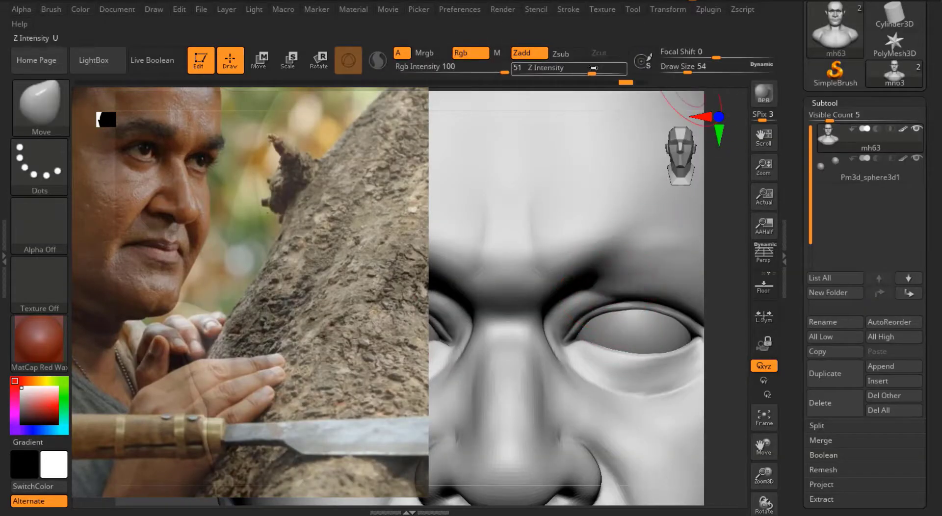
drag(691, 71, 687, 71)
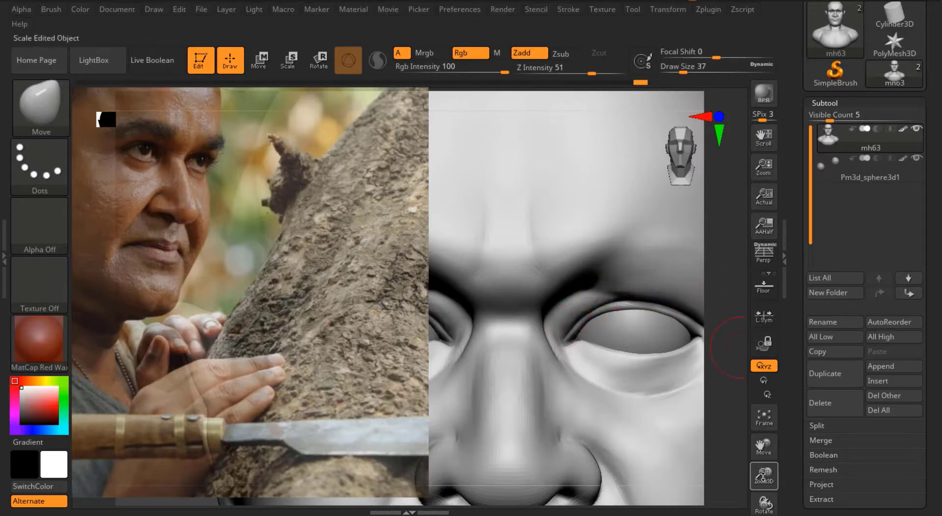
Import the reference photo mohanlal-07-5sL3TgoOgfluMGt.jpg and place it in Spotlight beside the head
click(764, 417)
click(602, 9)
click(619, 101)
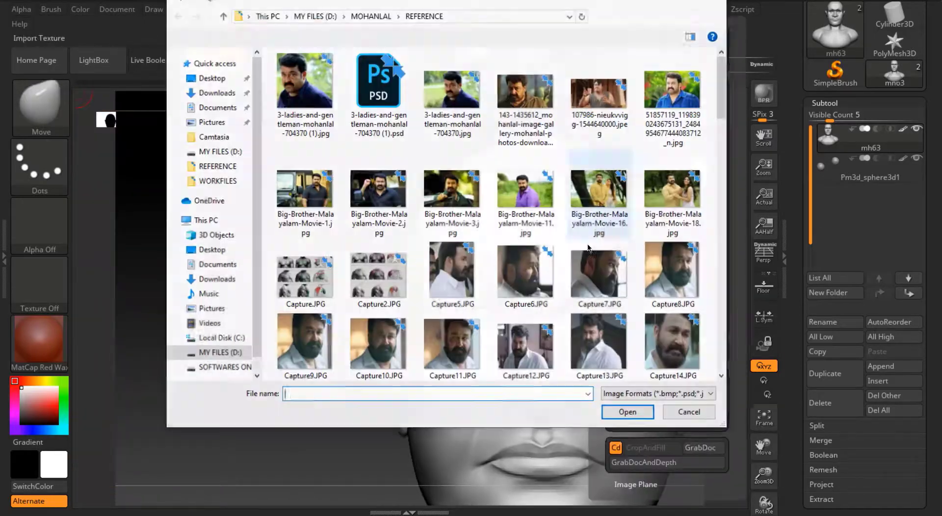
drag(722, 86, 721, 255)
click(525, 267)
ctrl+click(525, 166)
click(525, 105)
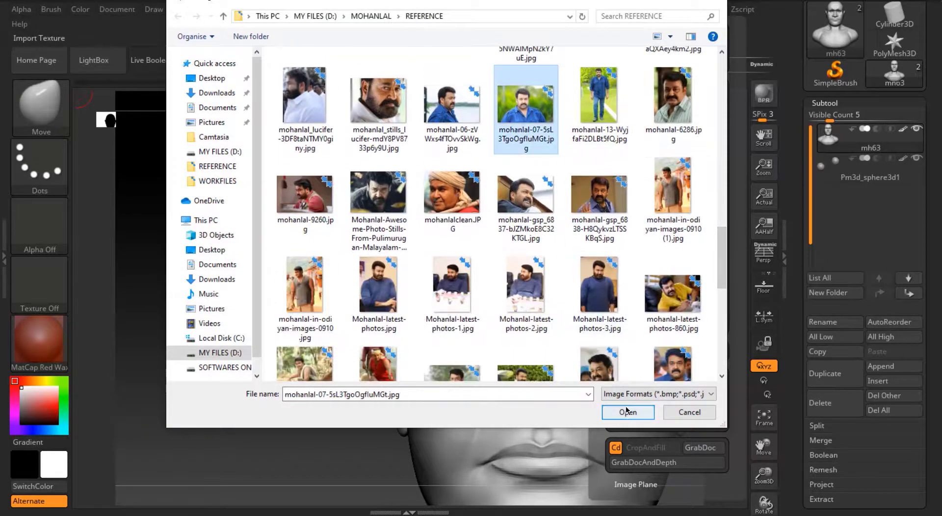
click(628, 412)
drag(410, 298, 623, 196)
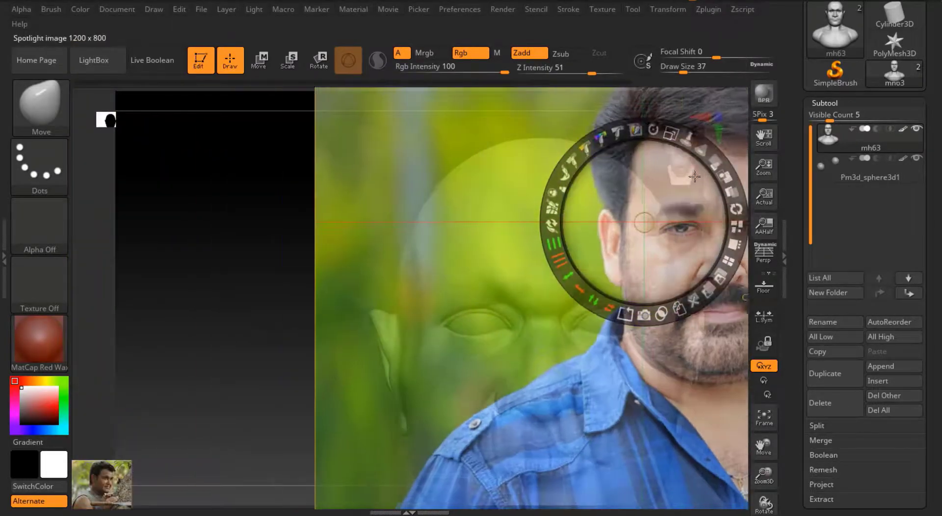
Set the Move brush's draw size to 41 with the model enlarged around the eyes
key(z)
drag(764, 447, 842, 439)
key(b)
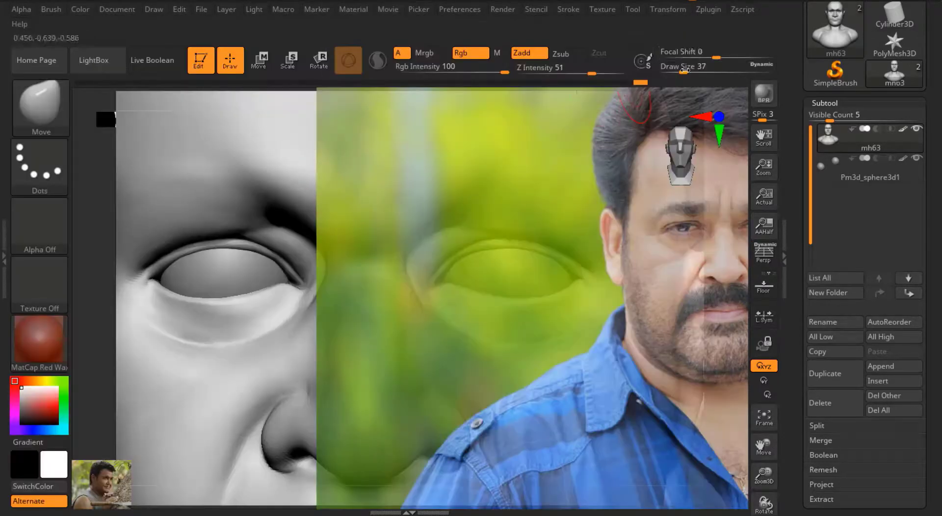
click(683, 66)
text(41)
key(Return)
Enlarge and reposition the blue-shirt reference photo in Spotlight for a closer view of the face
key(shift+z)
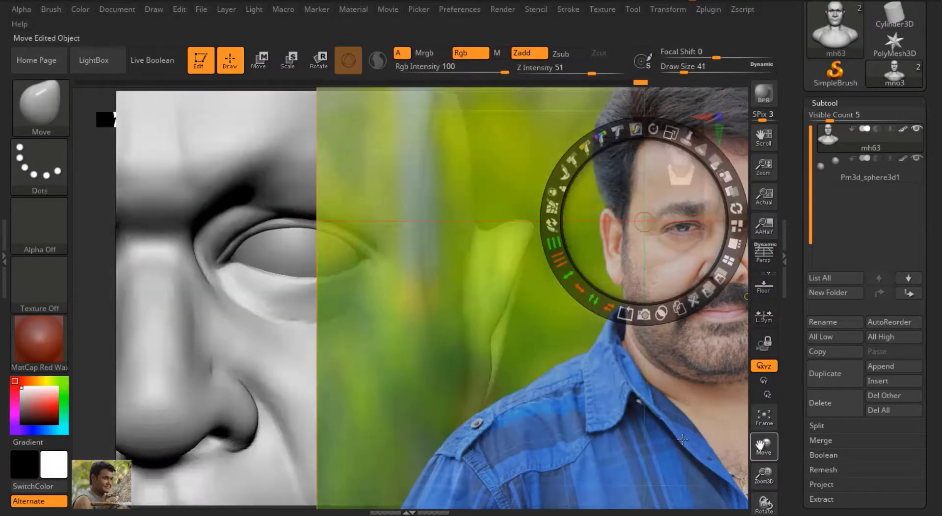
mouse_move(641, 274)
mouse_down()
mouse_move(358, 316)
mouse_move(3, 298)
mouse_up()
click(301, 209)
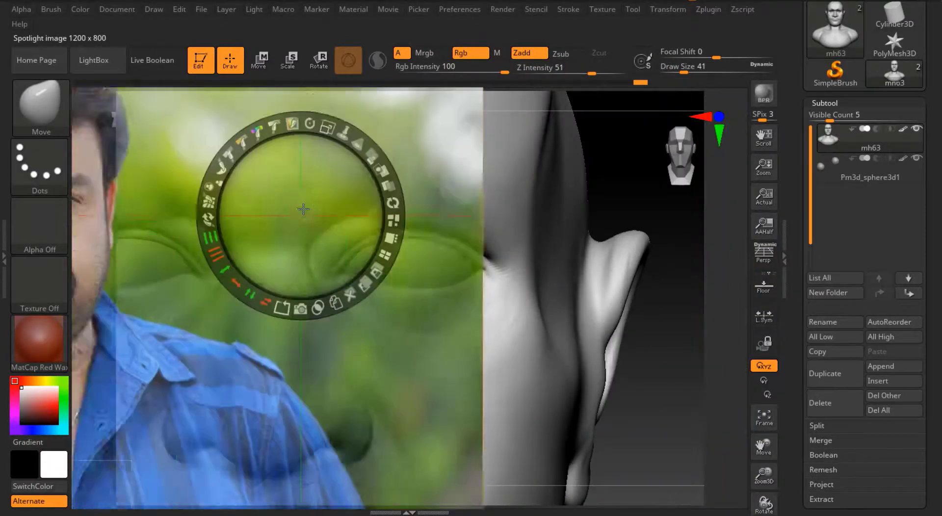
drag(368, 168, 631, 326)
key(z)
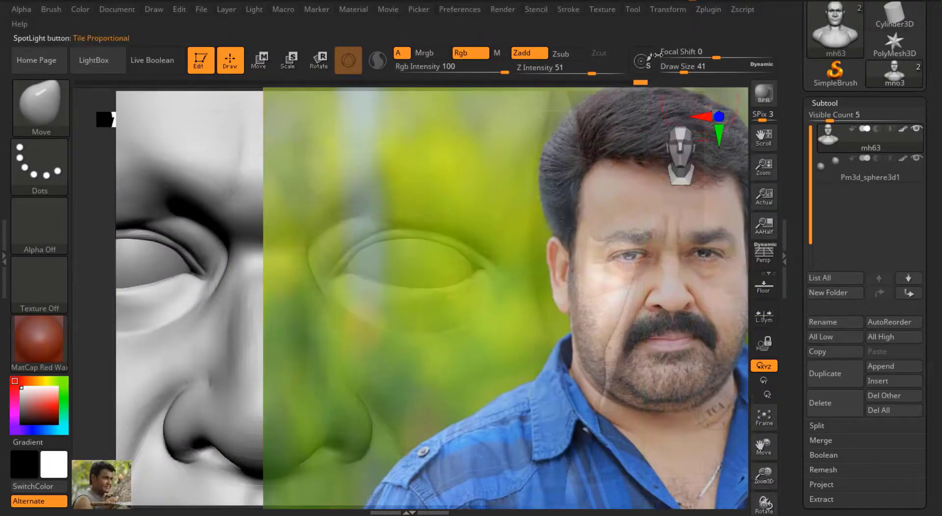
Import the reference photo mohanlal-photos-7298, add it to Spotlight and position it enlarged over the canvas
click(597, 10)
click(684, 34)
scroll(723, 167, down, 10)
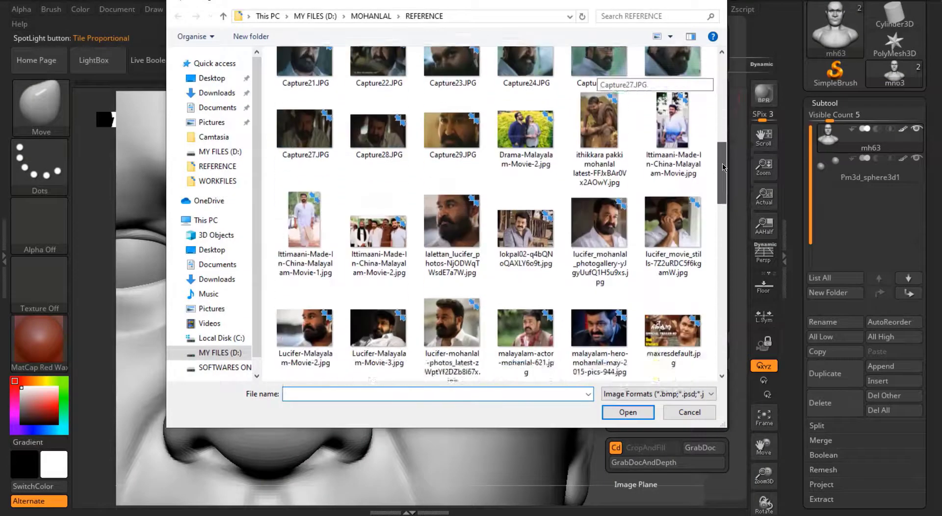
drag(723, 167, 723, 312)
click(388, 240)
click(619, 418)
click(652, 266)
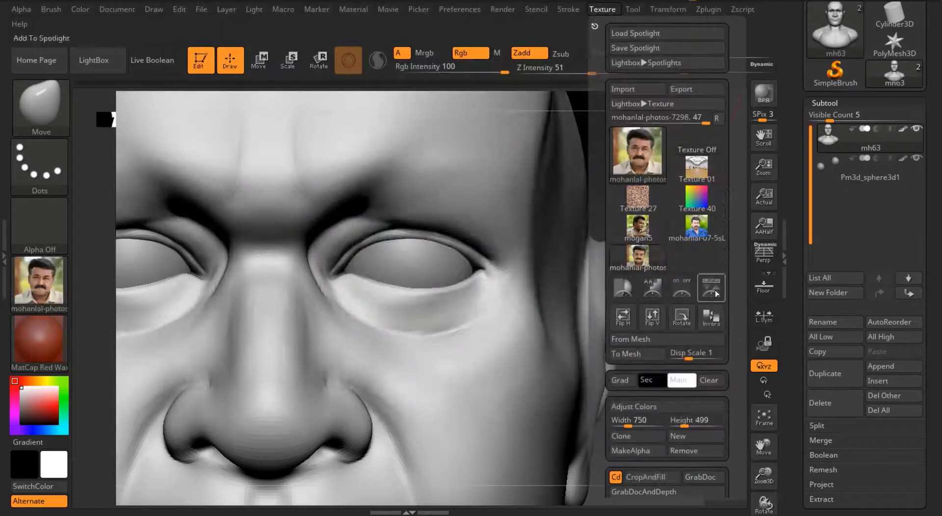
click(638, 101)
drag(458, 230, 658, 206)
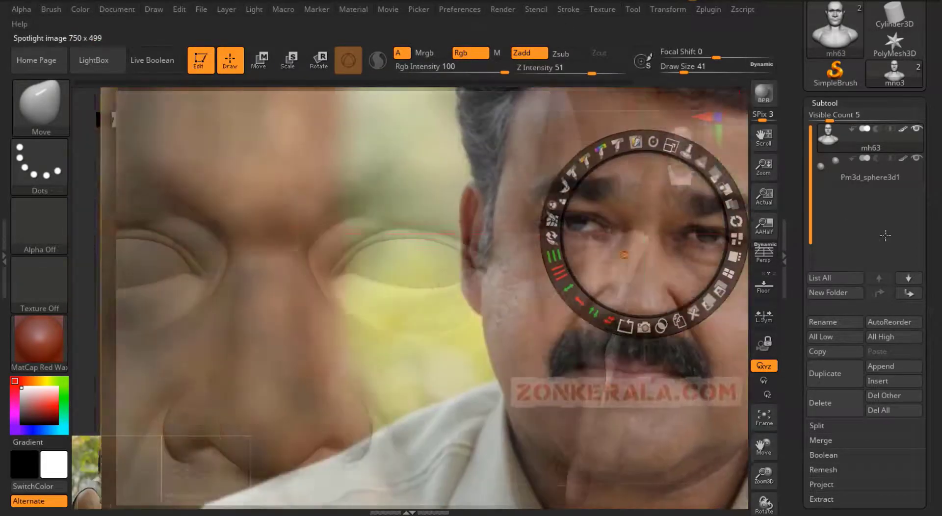
key(shift+z)
Import the reference photo mohanlal-photos-5348 and add it to Spotlight
click(602, 9)
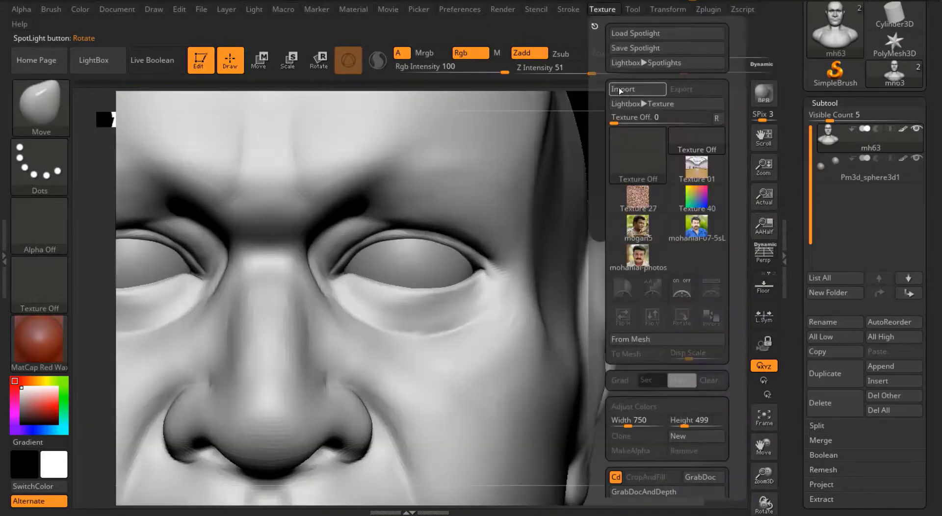
click(619, 88)
scroll(721, 129, down, 15)
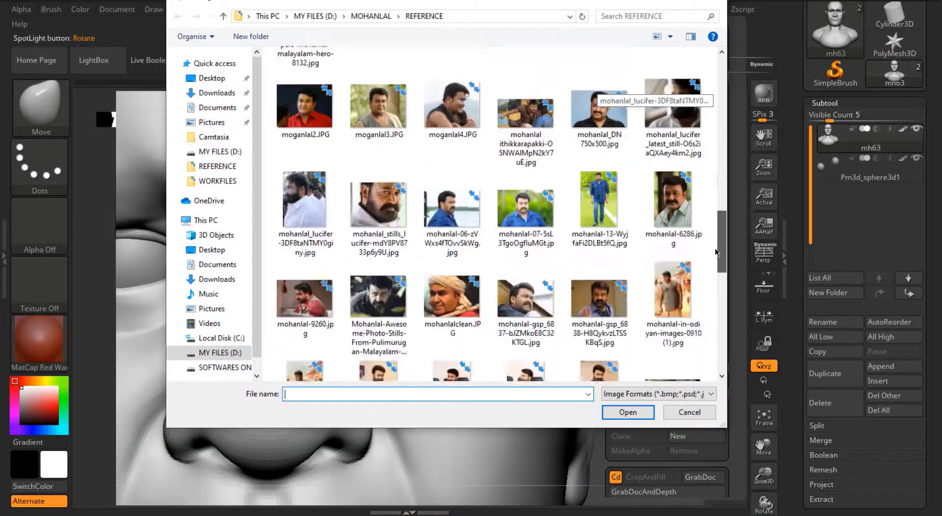
click(628, 412)
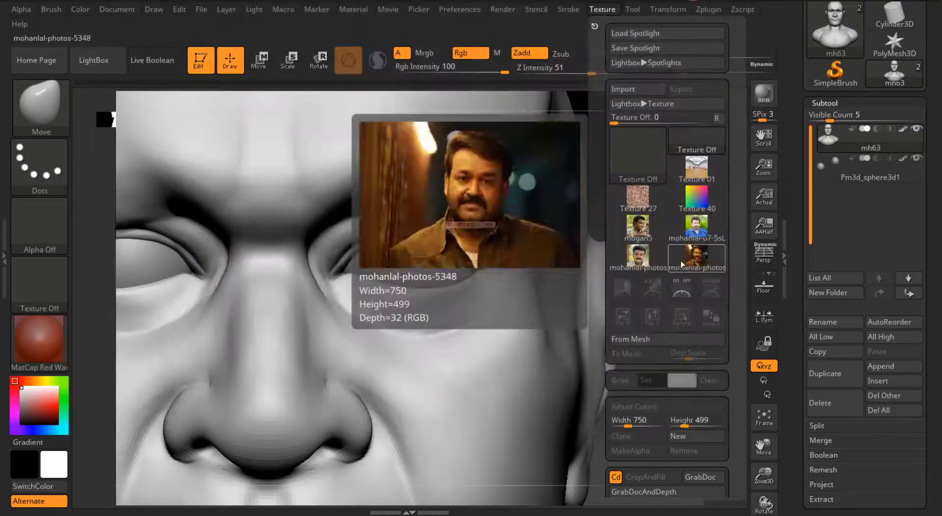
click(669, 64)
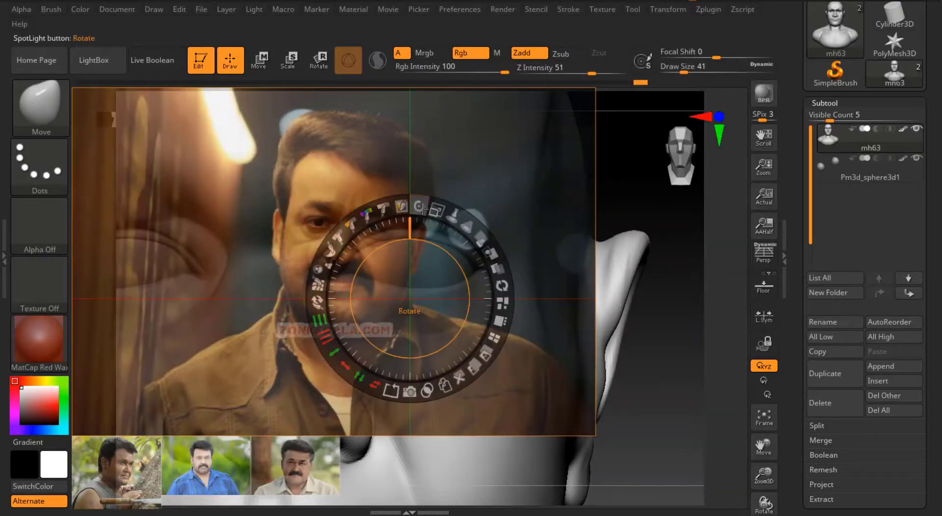
Rotate the brown-jacket reference photo slightly to level the face, then enlarge and place it beside the model's eye
drag(422, 208, 412, 205)
key(z)
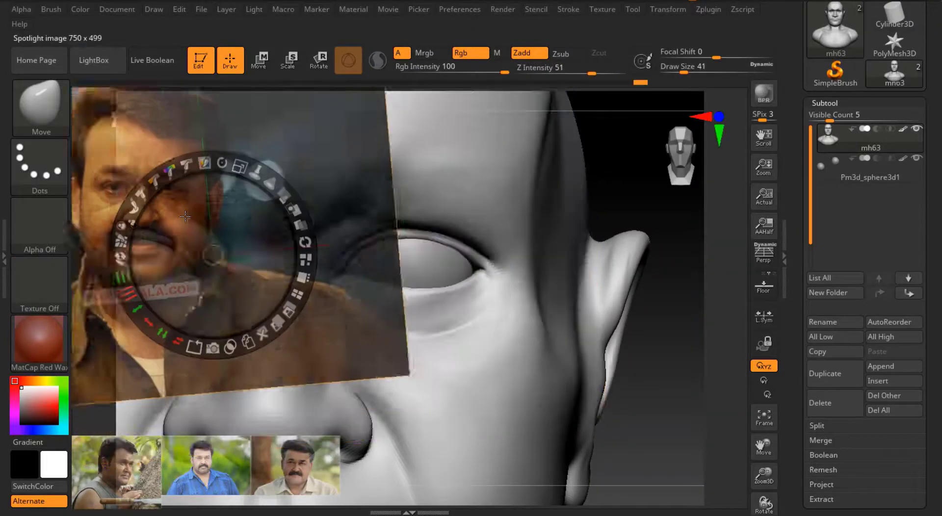
drag(293, 132, 584, 267)
key(z)
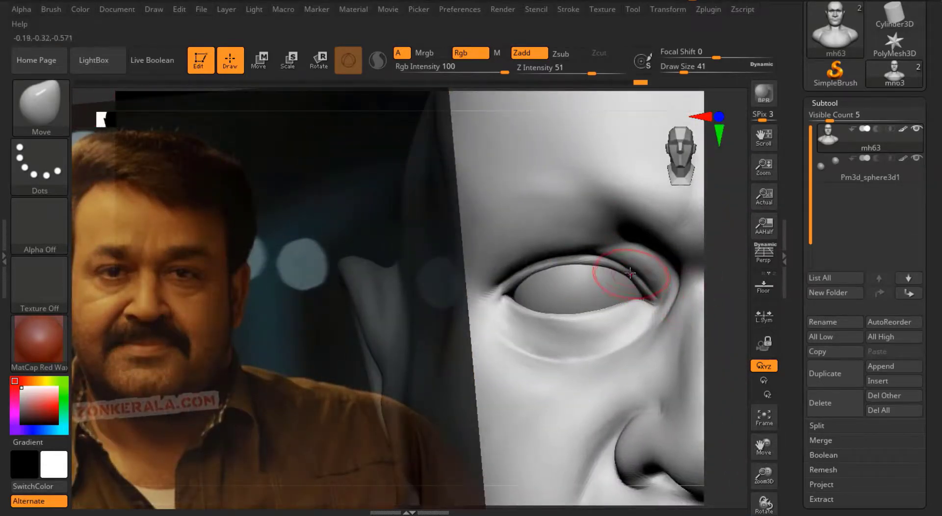
Adjust the upper eyelid and its fold with the Move brush at draw size 41, following the reference photo
drag(682, 69, 685, 69)
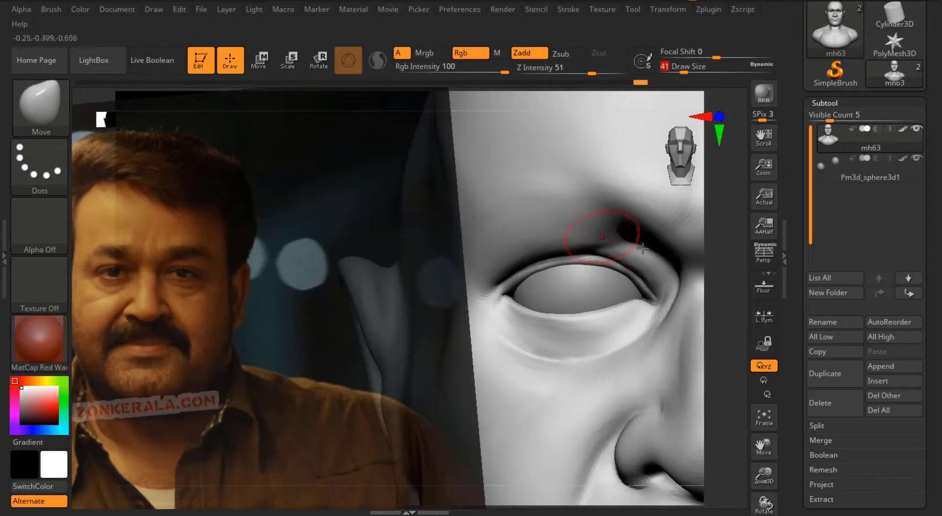
mouse_move(464, 251)
mouse_down()
mouse_move(515, 177)
mouse_move(638, 393)
mouse_move(802, 471)
mouse_move(364, 137)
mouse_move(742, 448)
mouse_move(746, 473)
mouse_move(504, 240)
mouse_up()
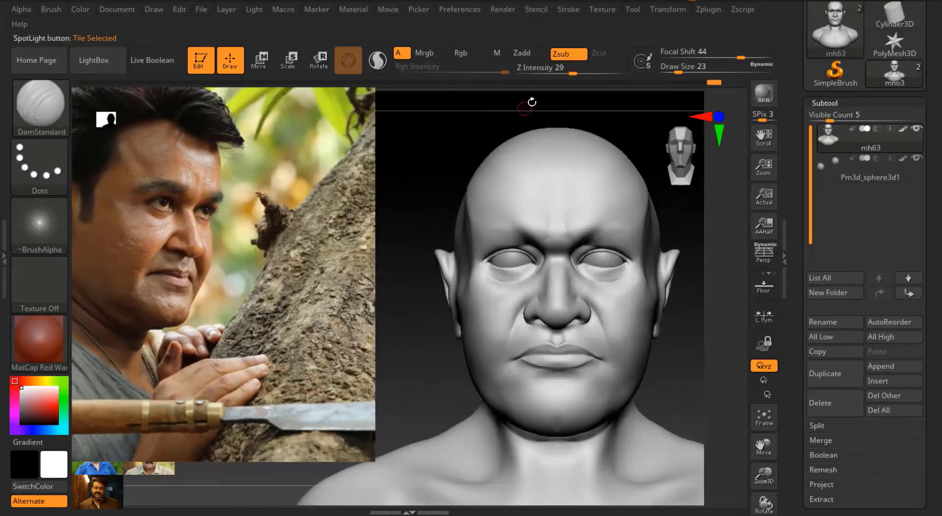
Add the blue-shirt reference photo mohanlal-07-5sL to Spotlight and place it enlarged beside the model's face
drag(763, 448, 860, 458)
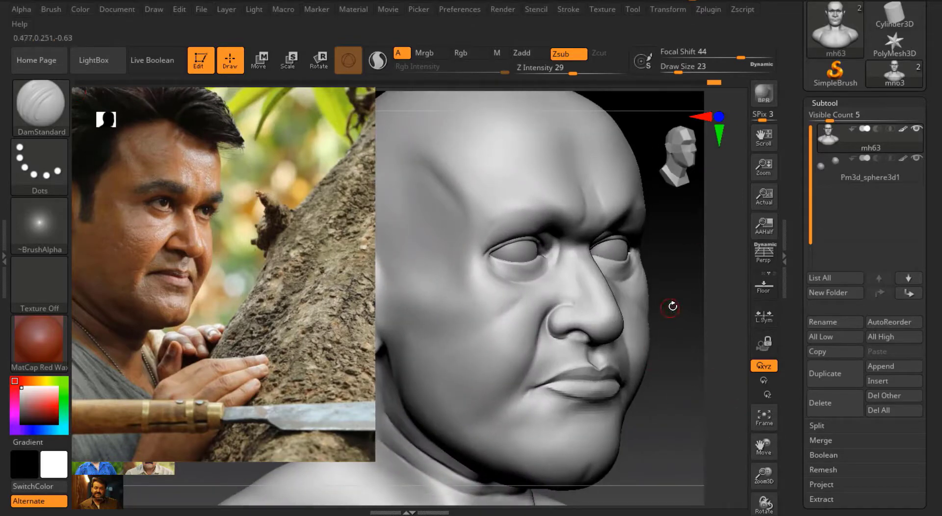
drag(672, 306, 649, 259)
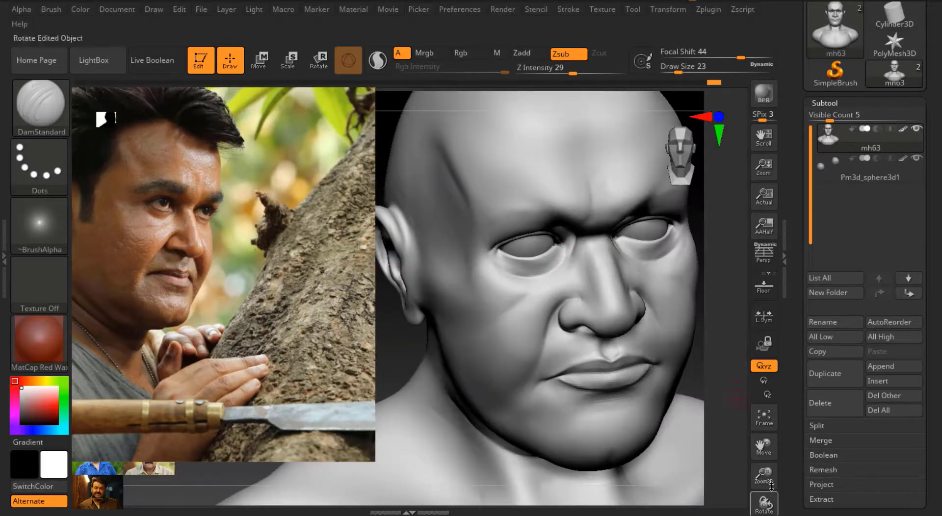
drag(771, 485, 602, 275)
key(shift+z)
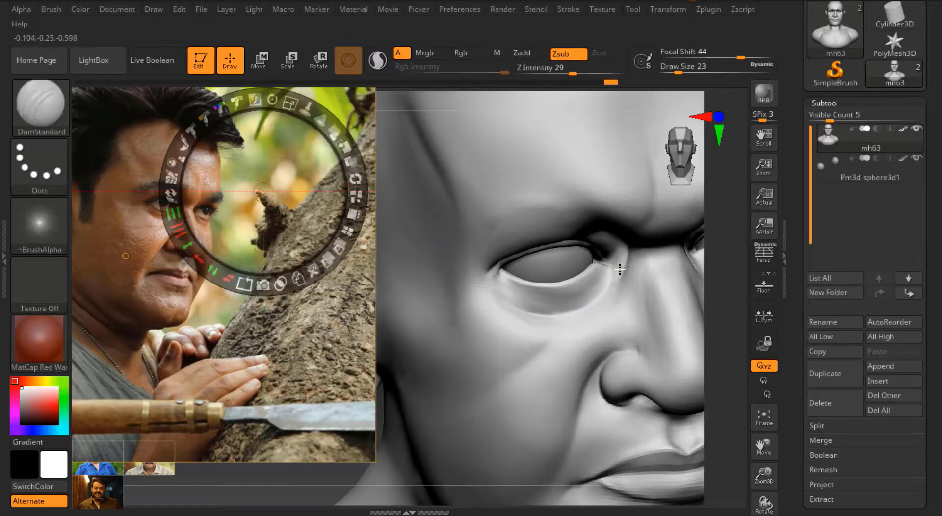
key(shift+z)
click(602, 8)
click(702, 232)
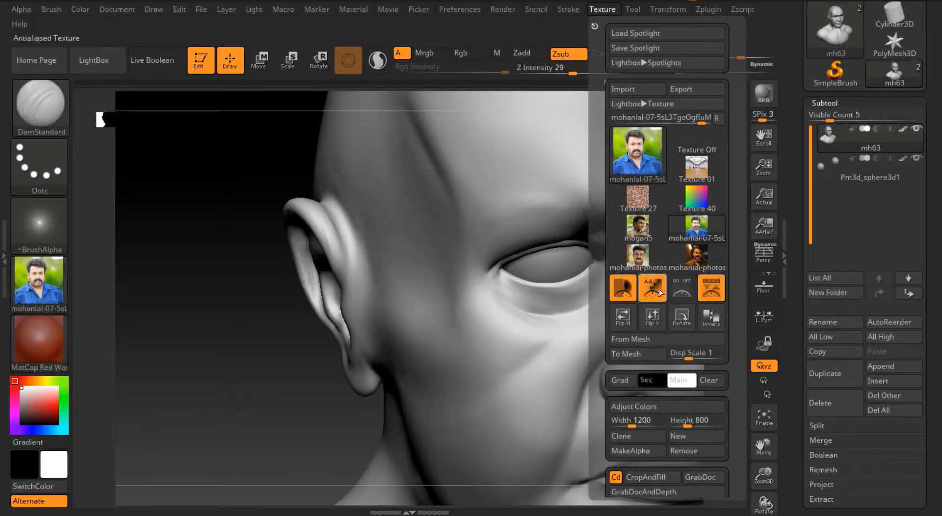
click(653, 288)
drag(347, 284, 204, 203)
key(z)
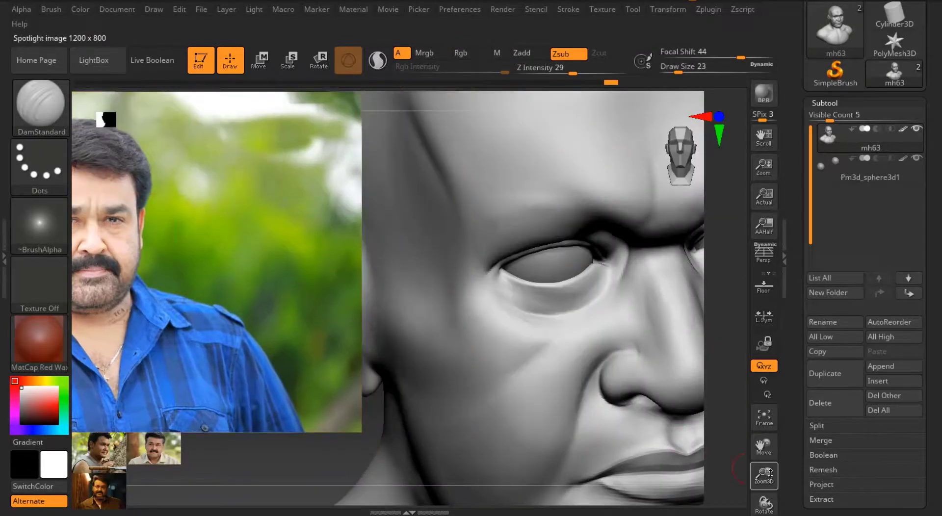
Import the may-2015 wallpaper reference photo, add it to Spotlight and position it beside the model's face
drag(764, 475, 767, 464)
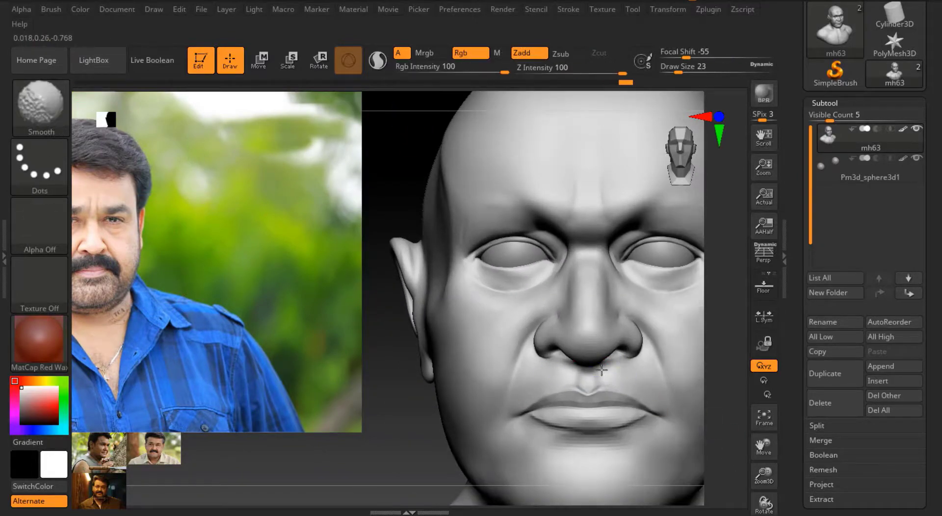
click(603, 9)
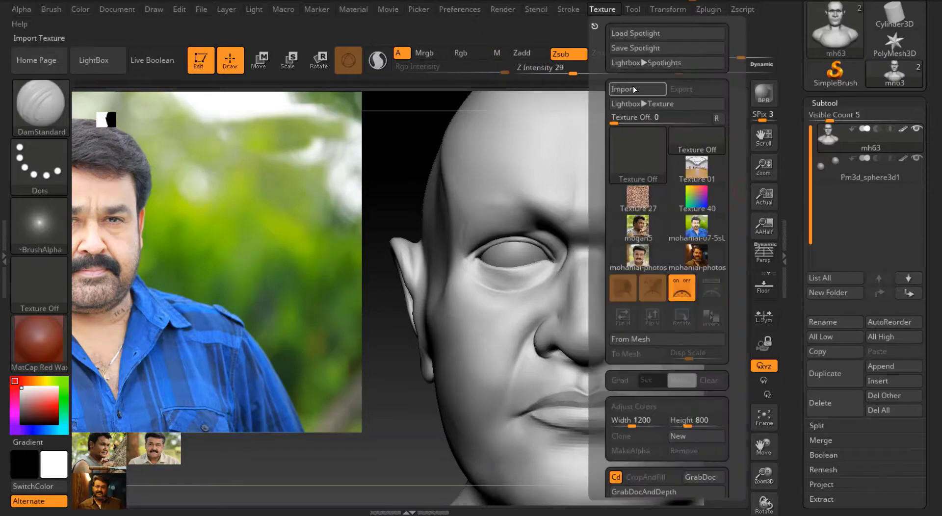
click(633, 86)
key(Escape)
click(602, 8)
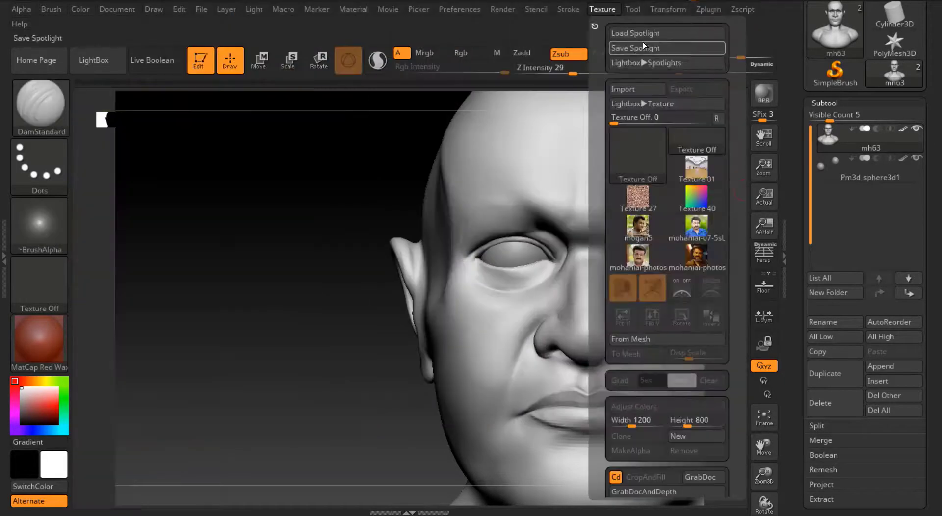
click(643, 42)
drag(719, 76, 736, 206)
click(305, 164)
click(612, 417)
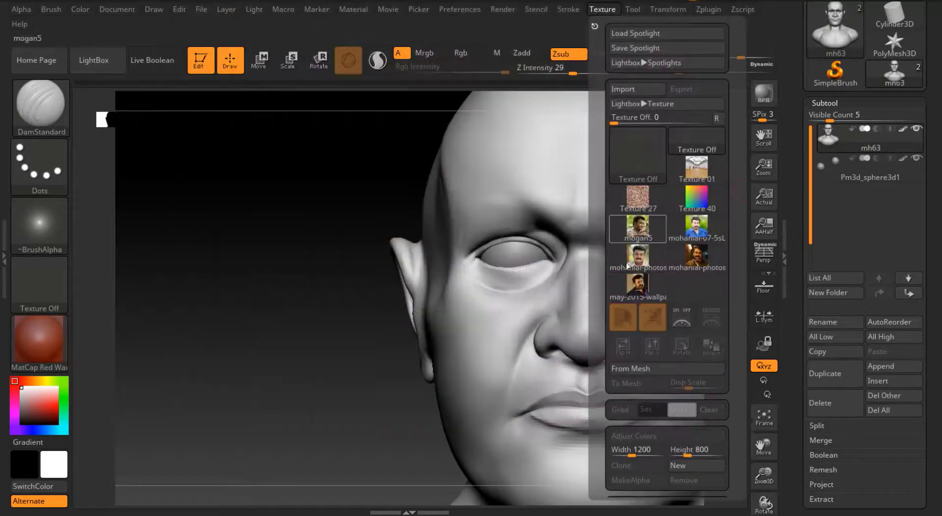
click(637, 288)
drag(424, 171, 440, 214)
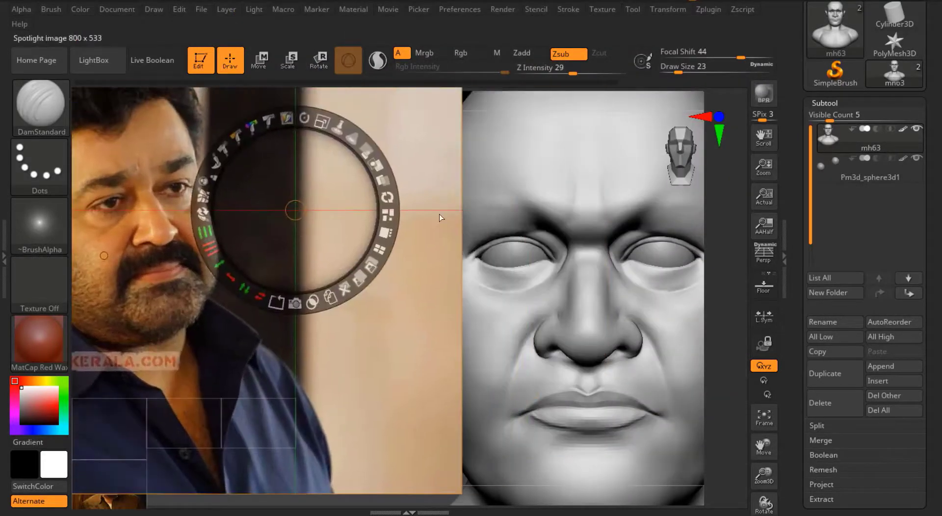
key(z)
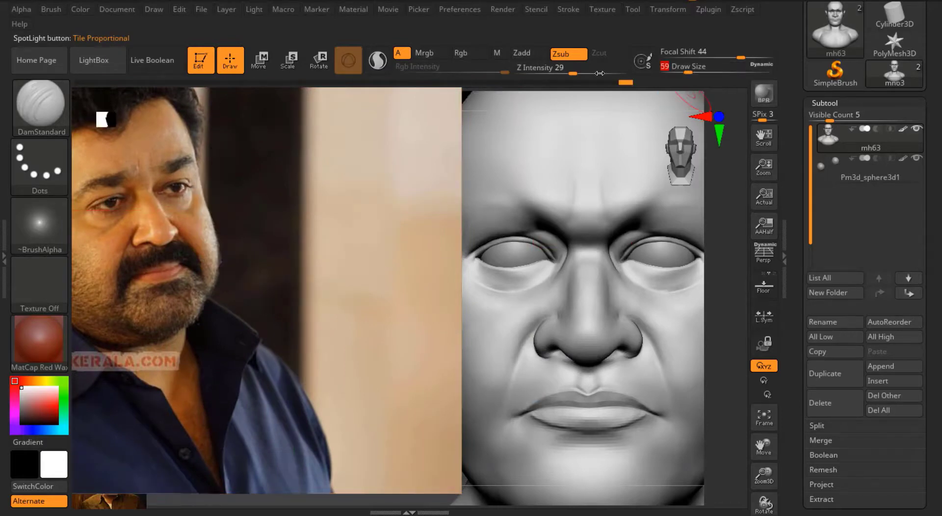
Mask the nose, cheeks and area below the eyes with a MaskPen lasso selection
key(b)
key(m)
key(v)
key(ctrl)
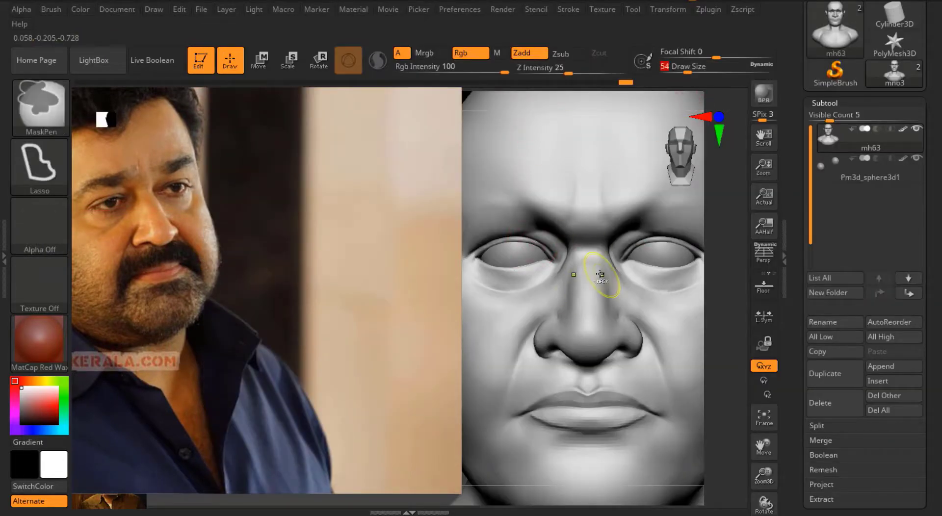
ctrl+drag(456, 267, 654, 167)
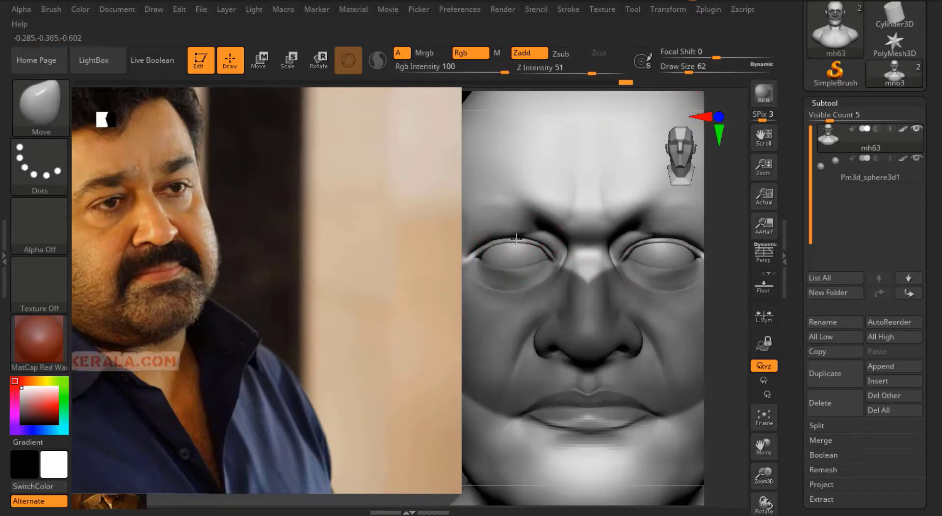
Refine the unmasked upper eyelids and outer eye corners with the Move brush at draw size 59
drag(764, 453, 687, 444)
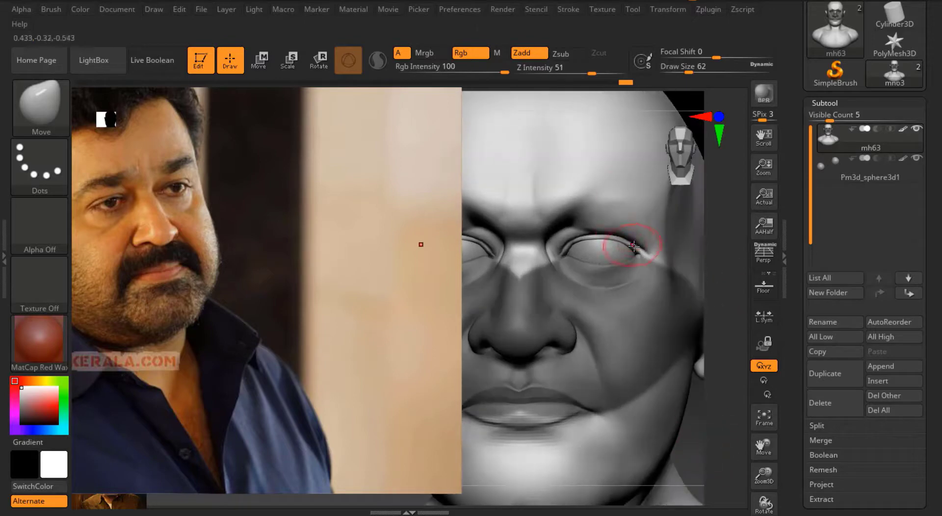
drag(697, 69, 695, 69)
drag(764, 475, 764, 437)
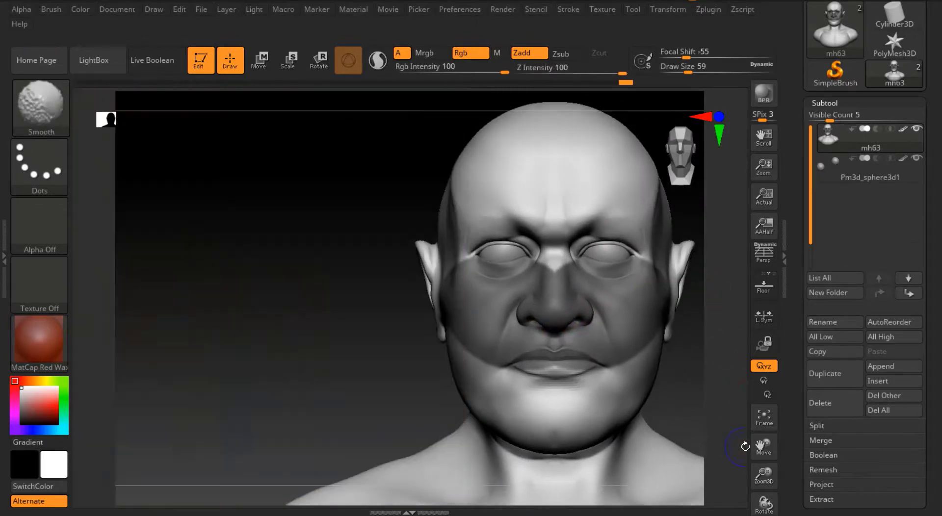
Hide the reference photos, clear the face mask and smooth the neck area below the ear at draw size 140
drag(731, 438, 686, 315)
key(shift+z)
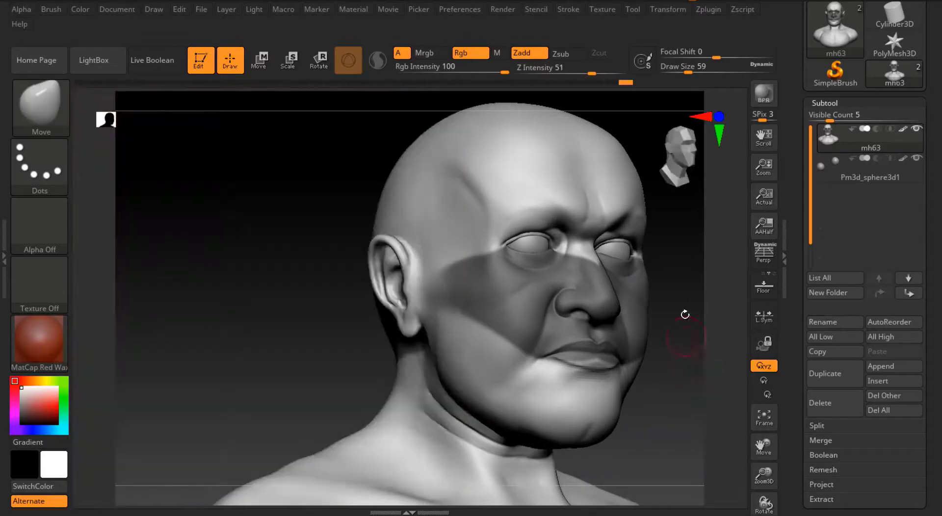
mouse_move(344, 160)
mouse_down()
mouse_move(381, 168)
mouse_move(309, 175)
mouse_move(705, 421)
mouse_move(679, 294)
mouse_move(591, 353)
mouse_move(362, 152)
mouse_move(484, 437)
mouse_up()
key(shift)
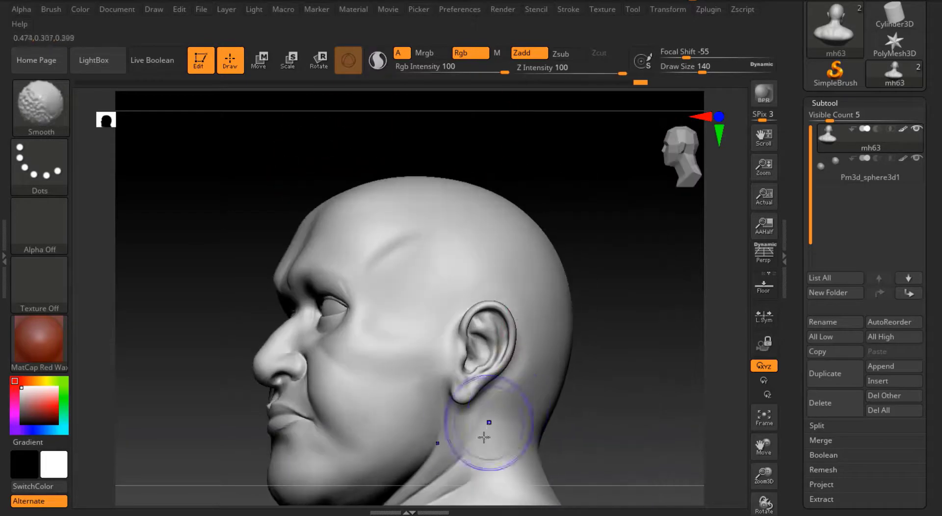
Import the reference photo Big-Brother-Malayalam-Movie-3.jpg and add it to Spotlight
mouse_move(552, 145)
mouse_down()
mouse_move(471, 162)
mouse_move(389, 311)
mouse_move(625, 122)
mouse_up()
click(602, 9)
click(629, 96)
drag(720, 100, 714, 66)
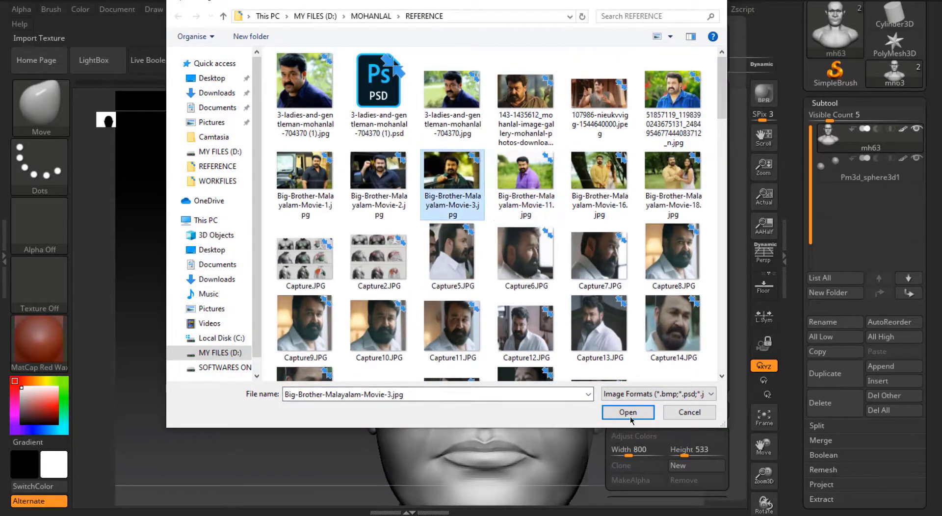
click(628, 412)
click(636, 296)
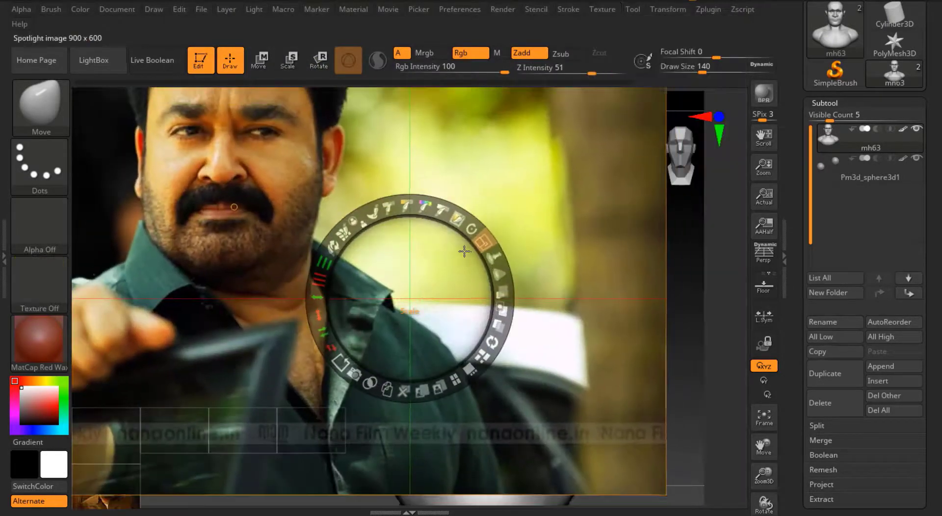
key(shift+z)
Import the three-quarter blue-shirt reference photo mohanlal-06, add it to Spotlight and place it beside the model
click(602, 9)
click(629, 93)
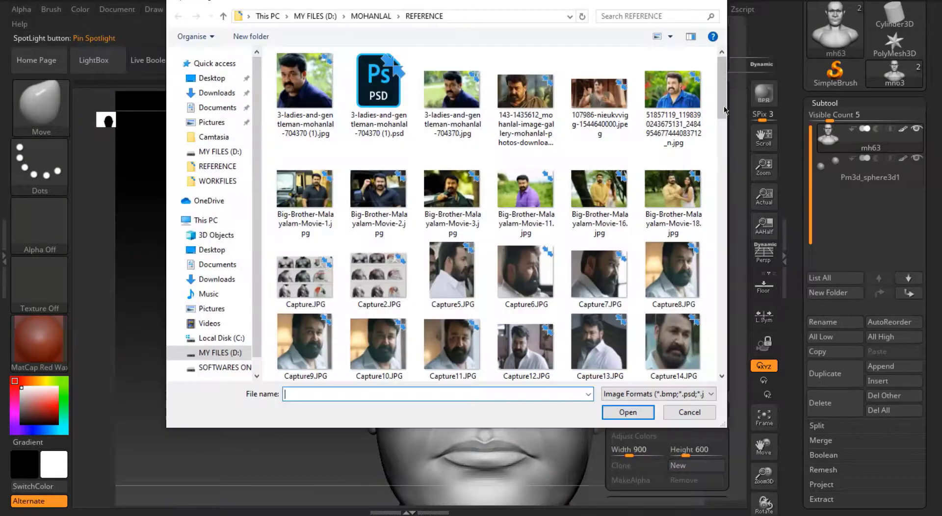
scroll(596, 90, down, 15)
double_click(618, 277)
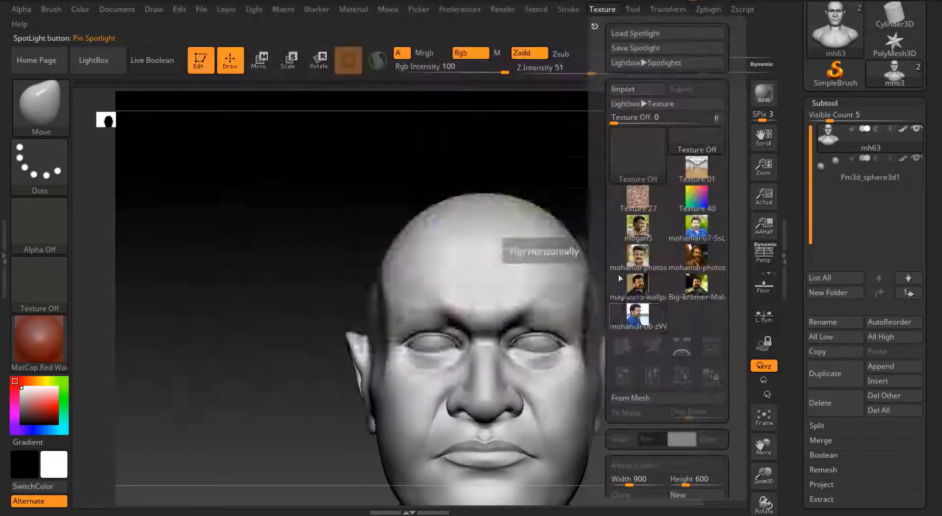
click(708, 341)
drag(411, 298, 121, 231)
key(z)
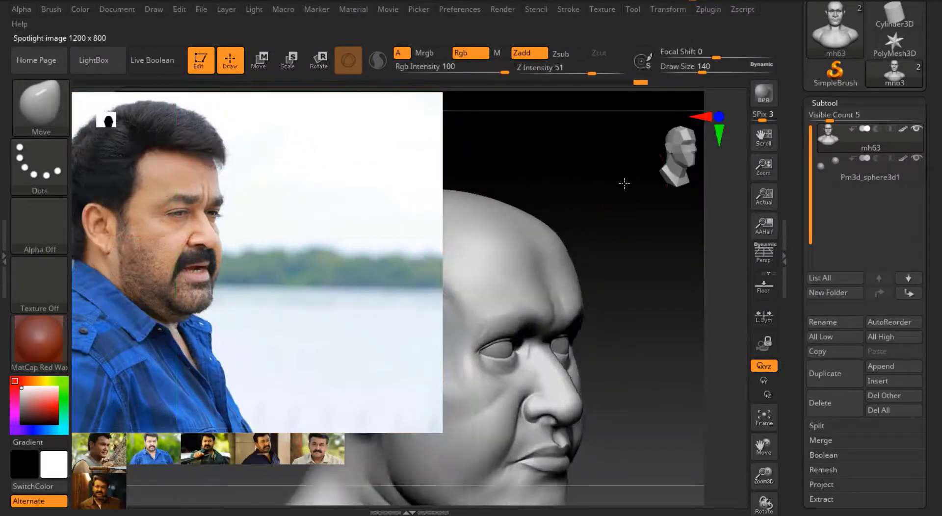
Carve the lower cheek and jaw beside the chin with the DamStandard brush at draw size 33 and Z intensity 17
drag(625, 183, 694, 312)
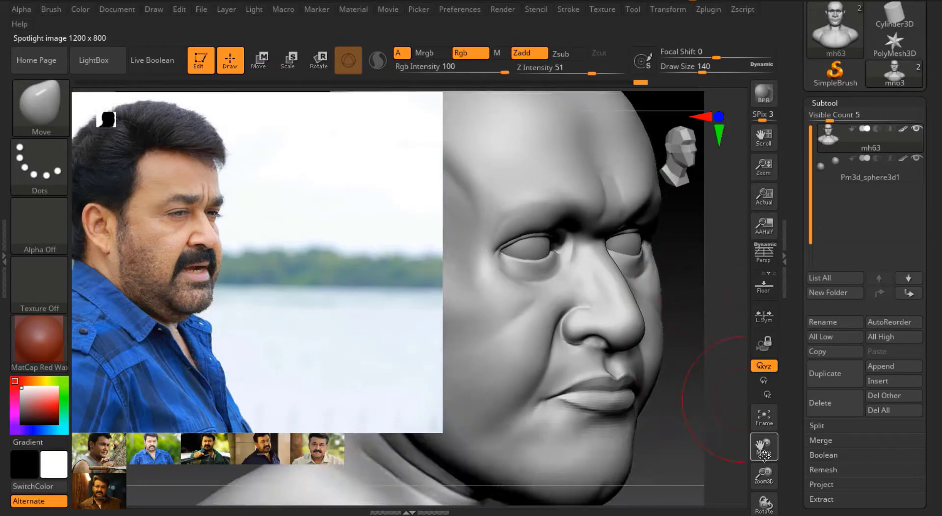
drag(764, 455, 655, 301)
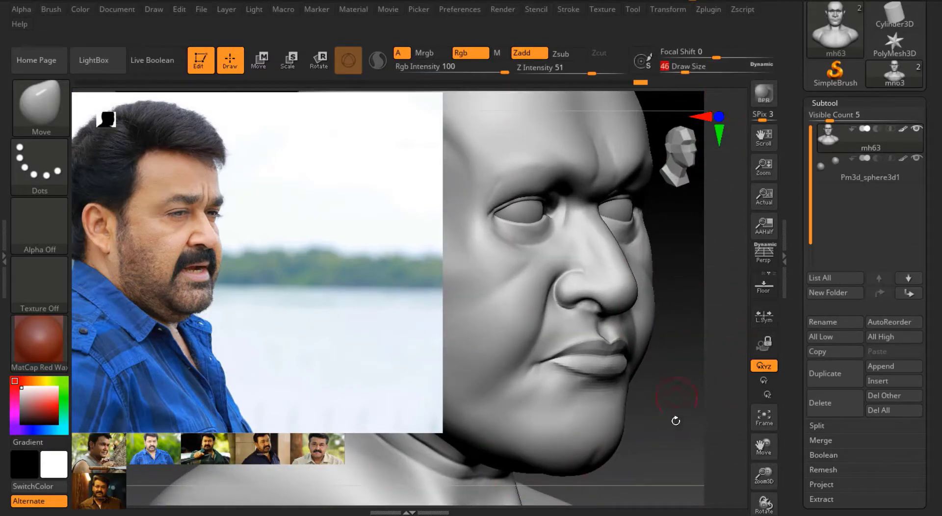
drag(676, 421, 516, 375)
key(b)
key(d)
key(s)
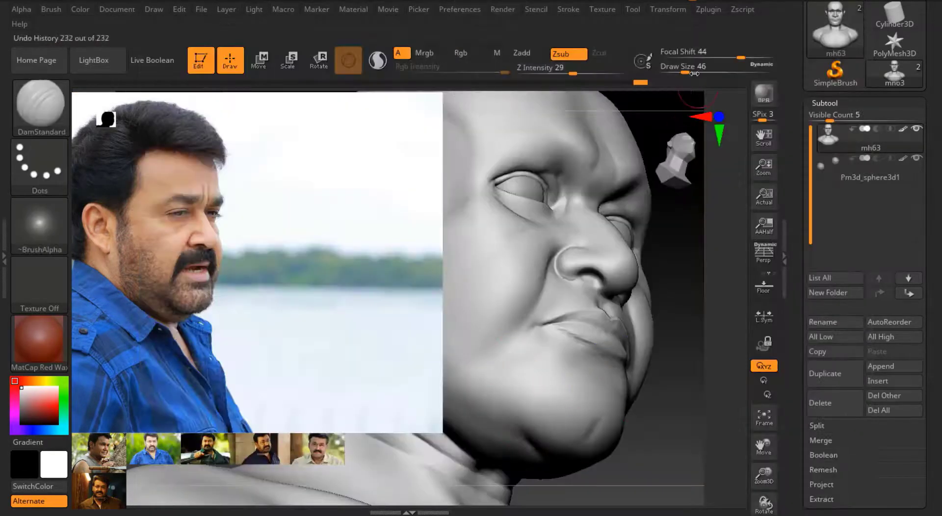
drag(695, 74, 682, 74)
drag(535, 448, 510, 363)
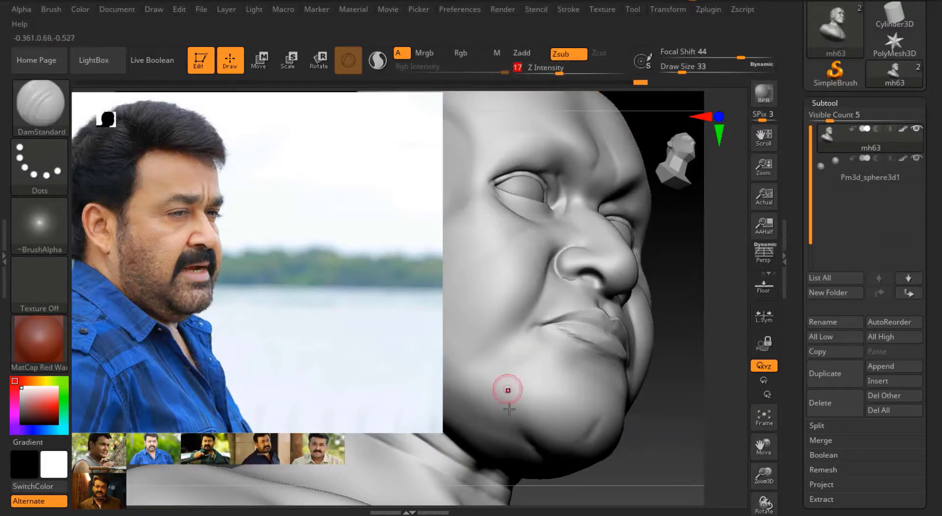
Save the head tool as a new version named mh64
drag(700, 275, 778, 178)
scroll(925, 177, up, 3)
click(886, 28)
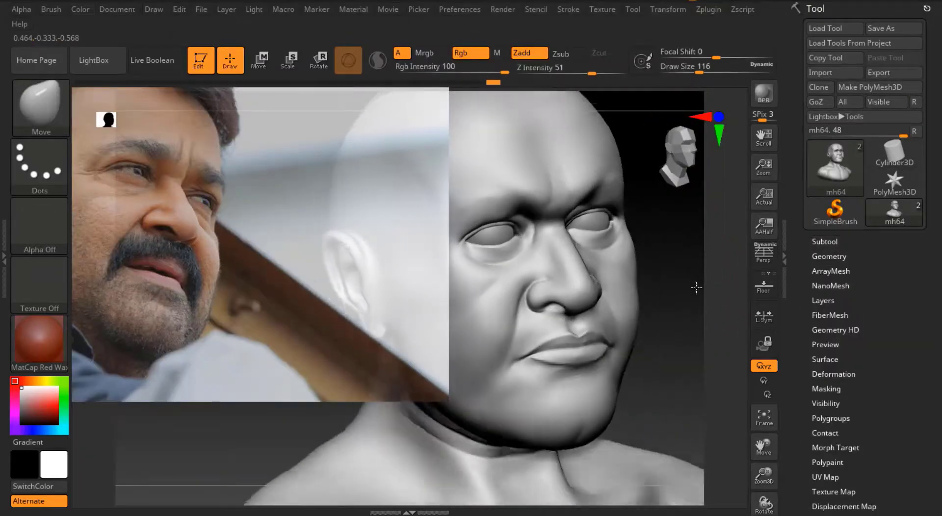
Carve creases at the outer eye corner with the DamStandard brush at draw size 13, focal shift 33 and Z intensity 33
drag(696, 288, 691, 242)
drag(764, 475, 709, 87)
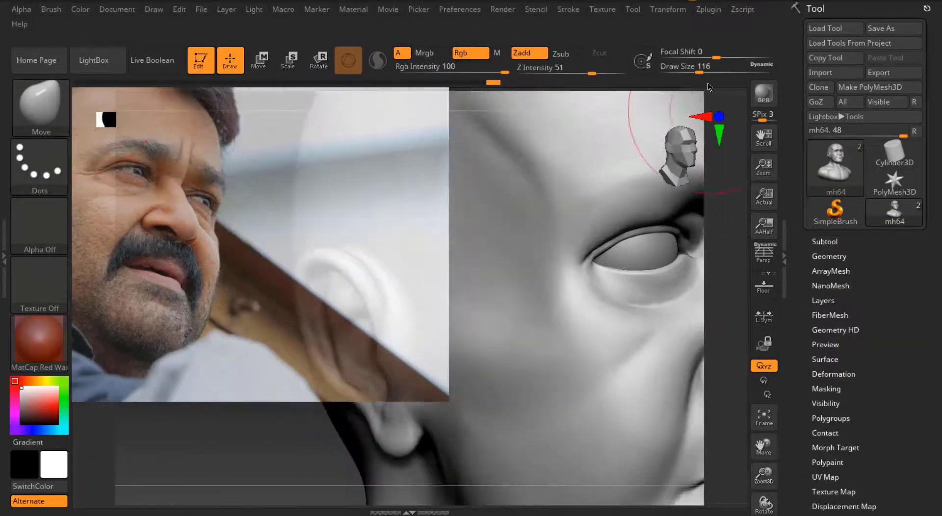
key(b)
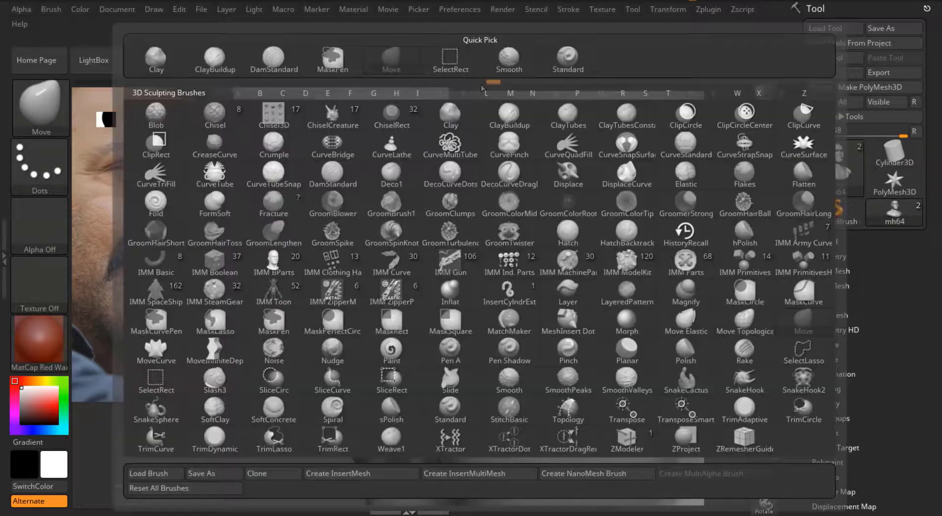
key(d)
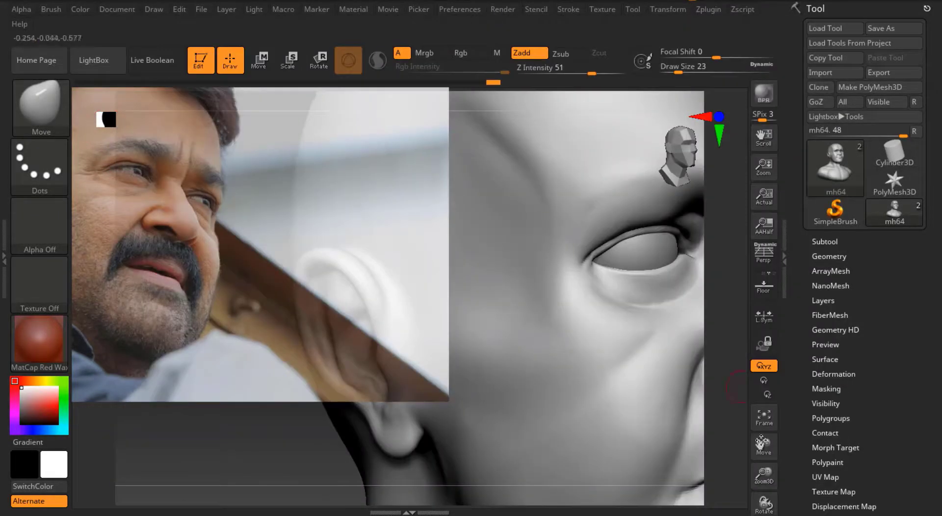
drag(762, 442, 627, 256)
key(b)
key(d)
key(s)
mouse_move(764, 447)
mouse_down()
mouse_move(759, 469)
mouse_move(743, 421)
mouse_up()
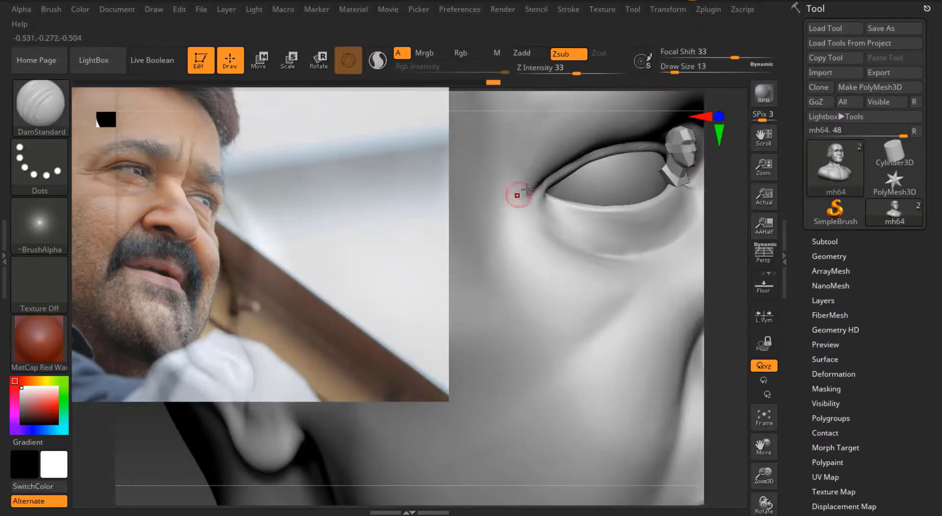
click(51, 9)
click(83, 304)
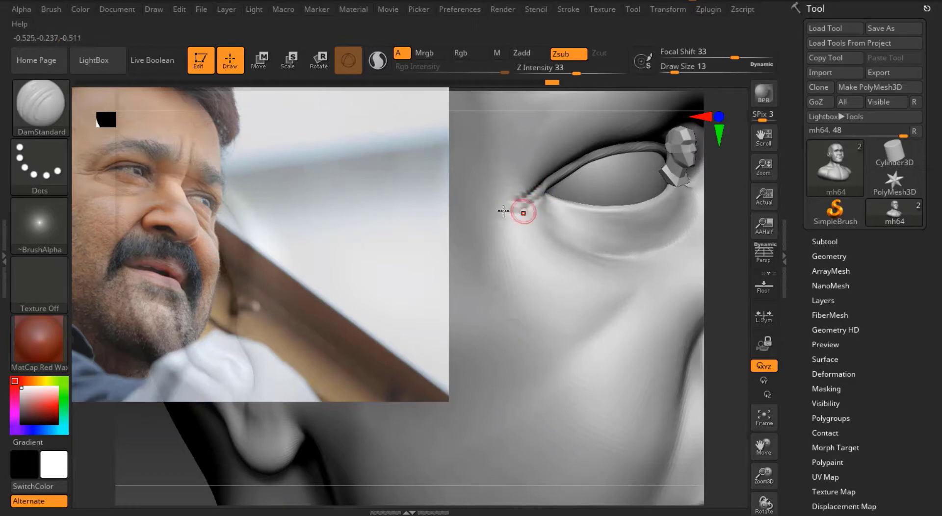
Choose the Move brush for the outer eye corner and subdivide the head mesh to subdivision level 4
drag(764, 472, 768, 446)
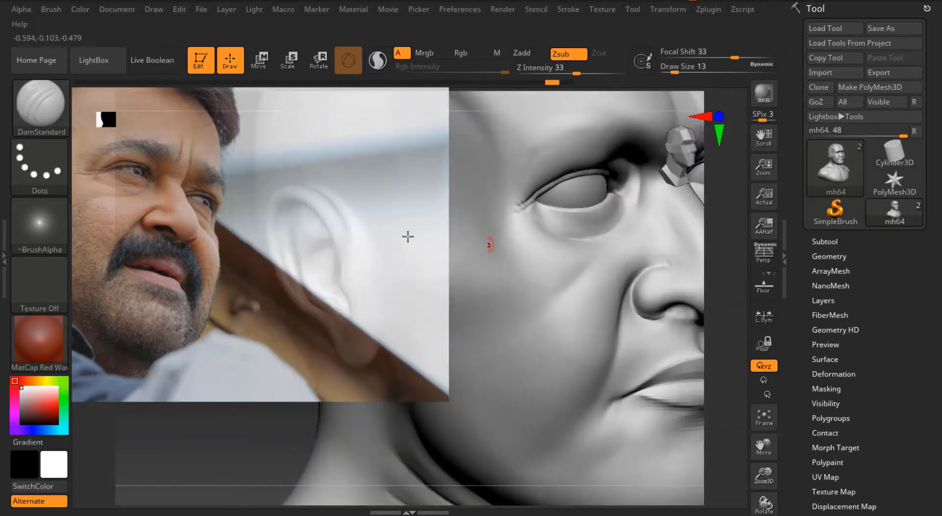
drag(408, 236, 214, 413)
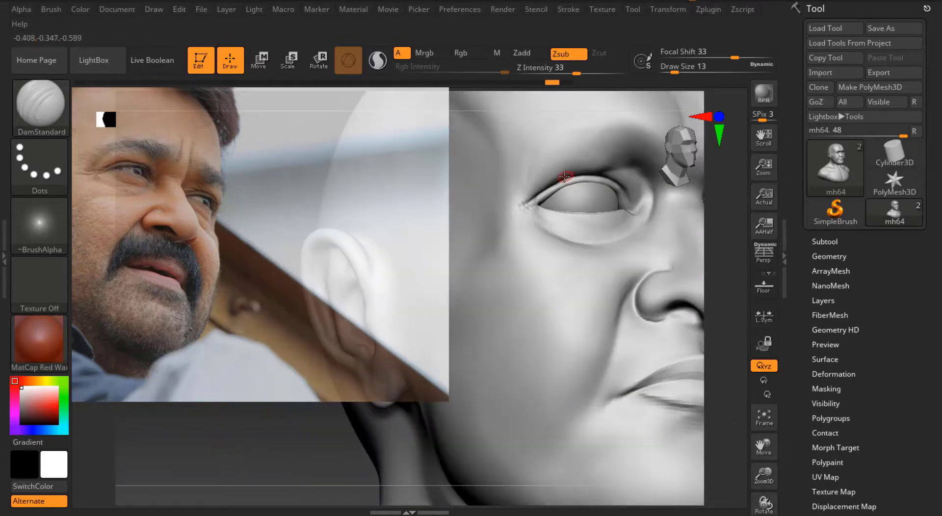
key(b)
key(m)
key(v)
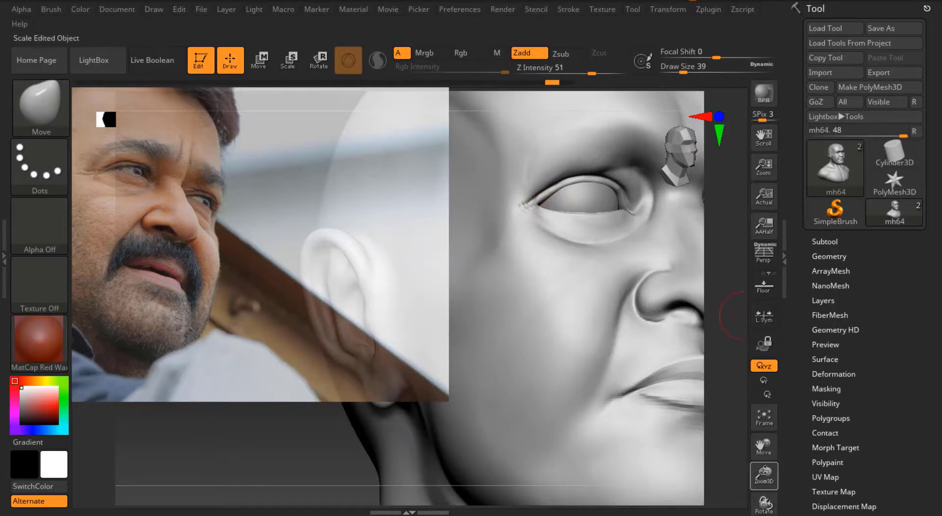
drag(764, 471, 554, 178)
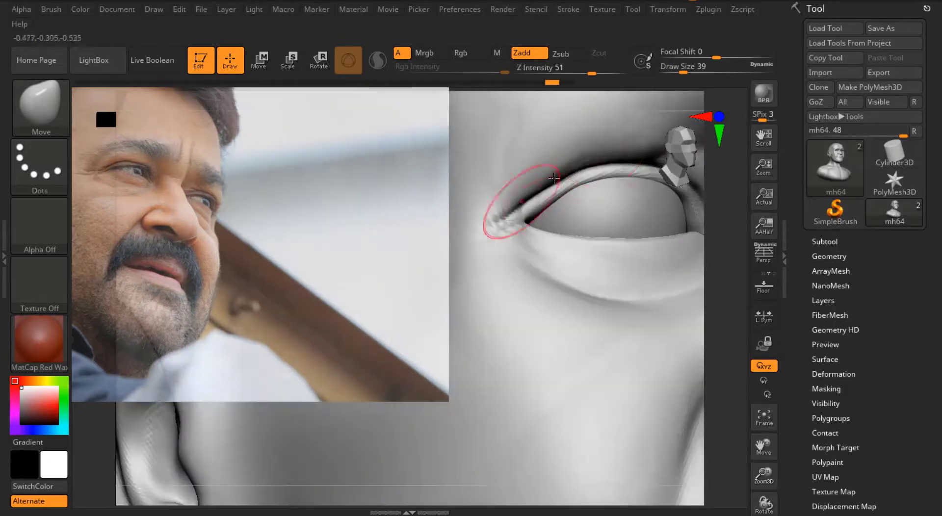
click(838, 254)
key(ctrl+d)
Carve finer creases at the outer eye corner with the DamStandard brush at draw size 16, focal shift 33 and Z intensity 33
drag(670, 68, 677, 68)
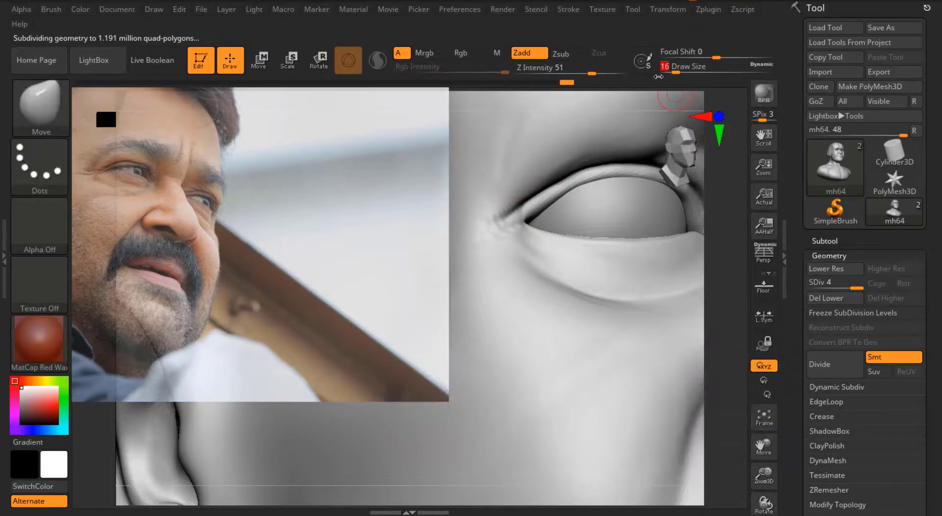
key(b)
key(d)
key(s)
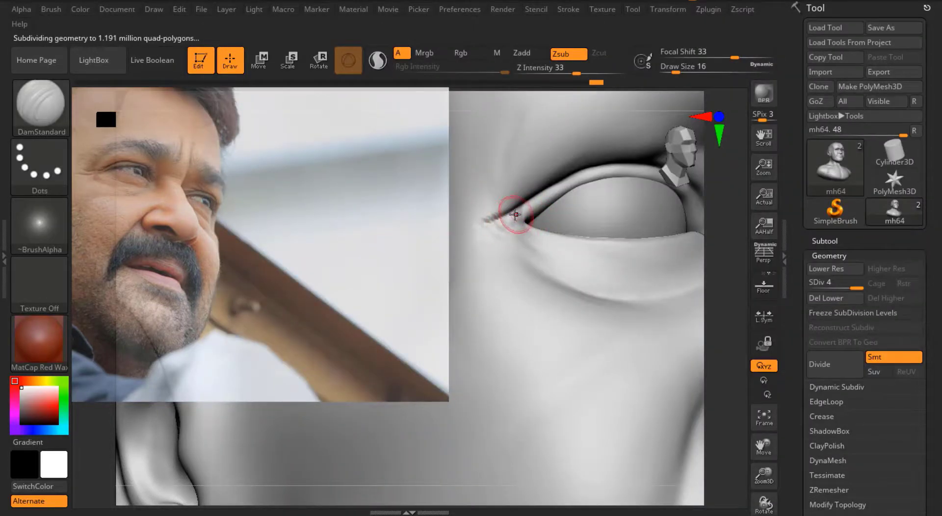
drag(759, 442, 546, 190)
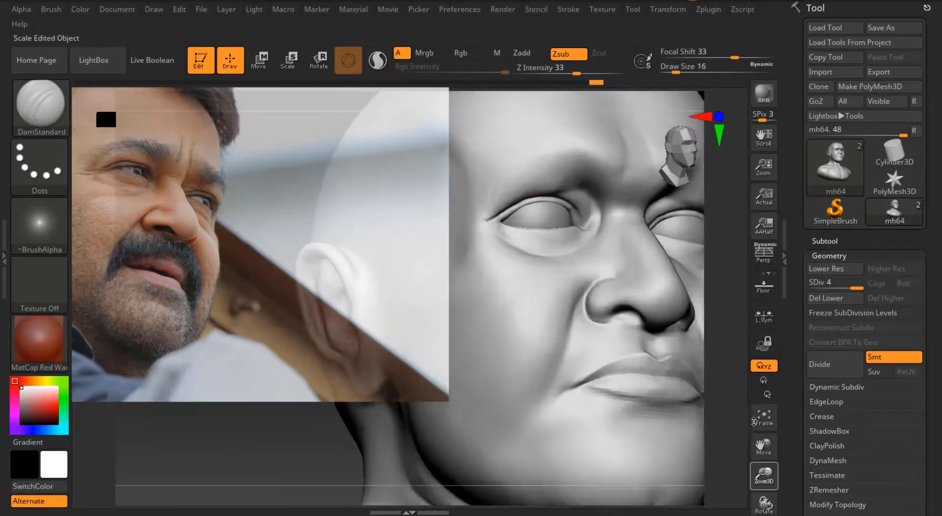
drag(764, 474, 529, 208)
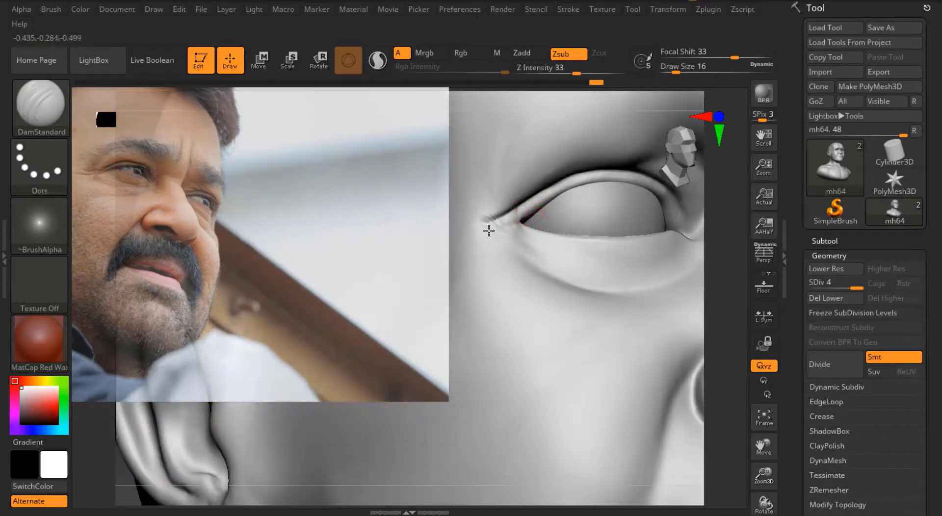
key(ctrl+z)
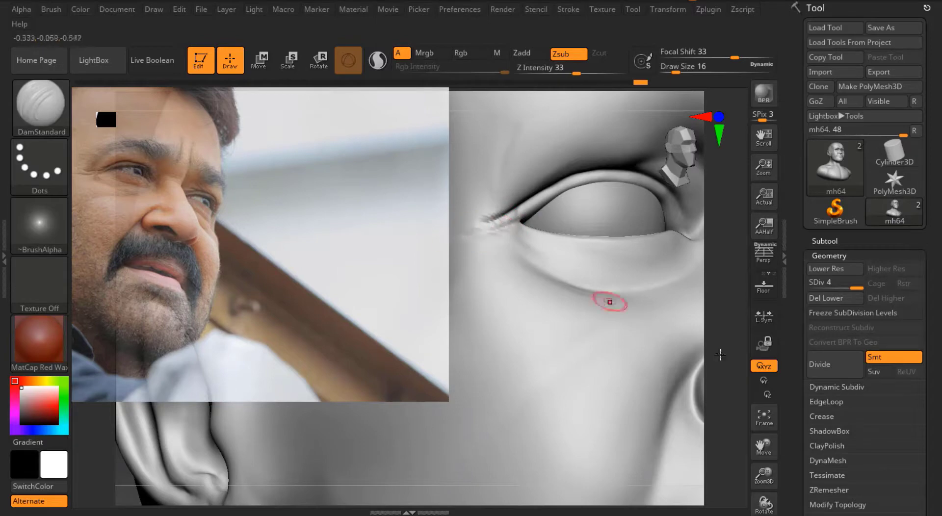
drag(764, 474, 320, 150)
drag(764, 474, 439, 198)
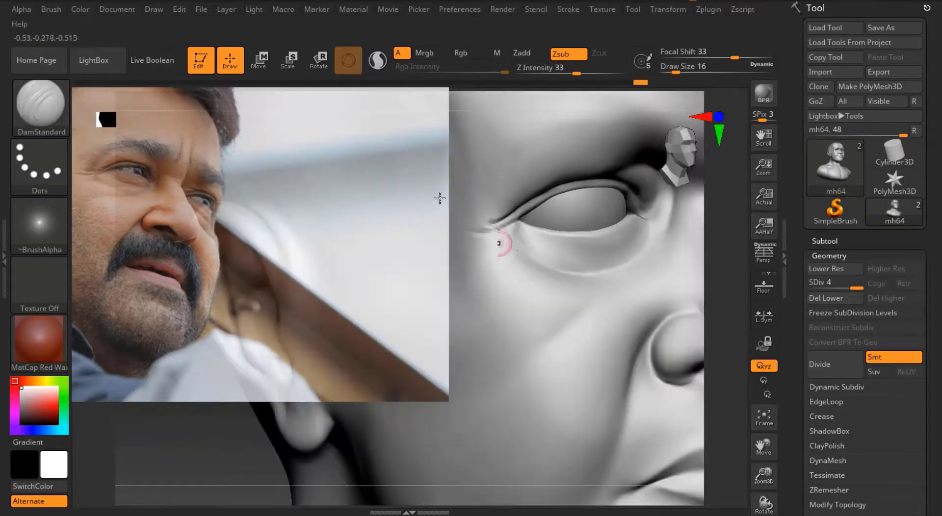
Puff up the upper eyelid with the Inflat brush at draw size 16 and Z intensity 10
key(b)
key(c)
key(b)
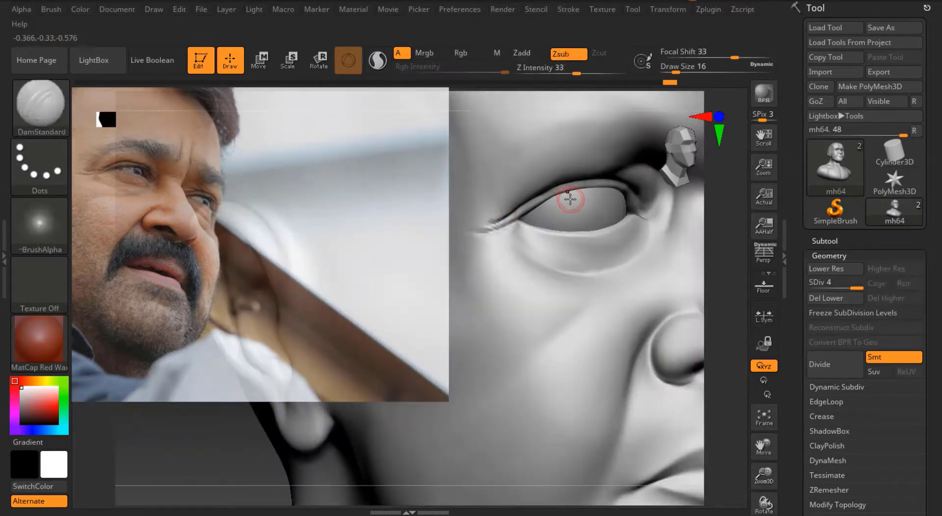
key(b)
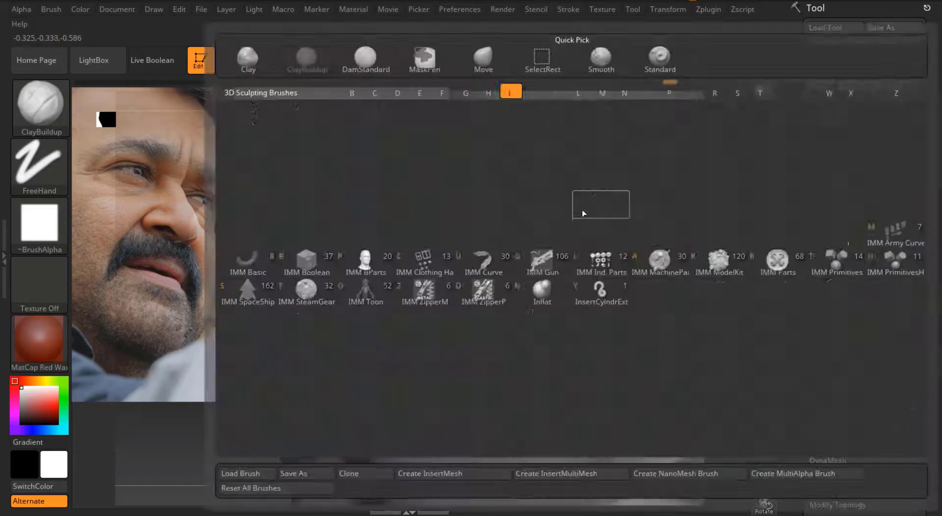
key(i)
key(n)
drag(726, 256, 730, 213)
key(shift)
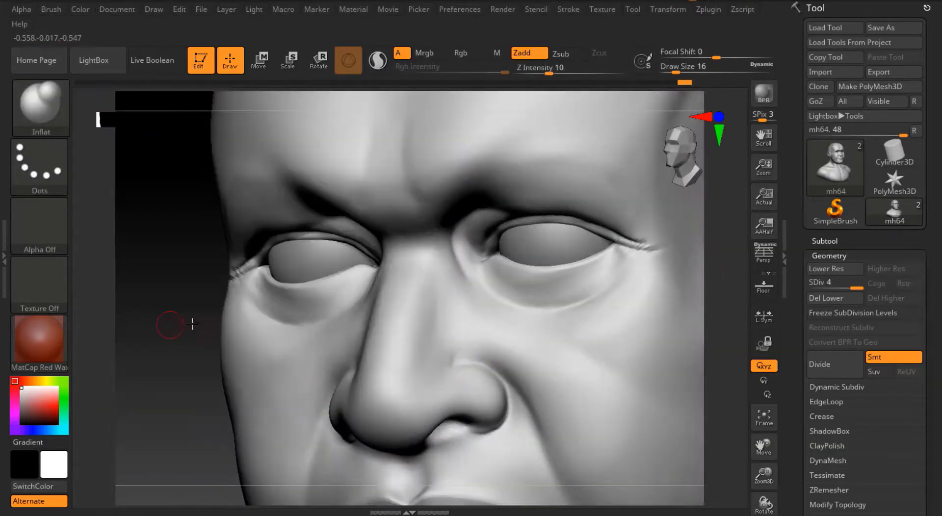
shift+drag(192, 324, 231, 314)
drag(763, 446, 788, 353)
Import the white-shirt lucifer_mohanlal photogallery image as a texture and add it to Spotlight
click(605, 9)
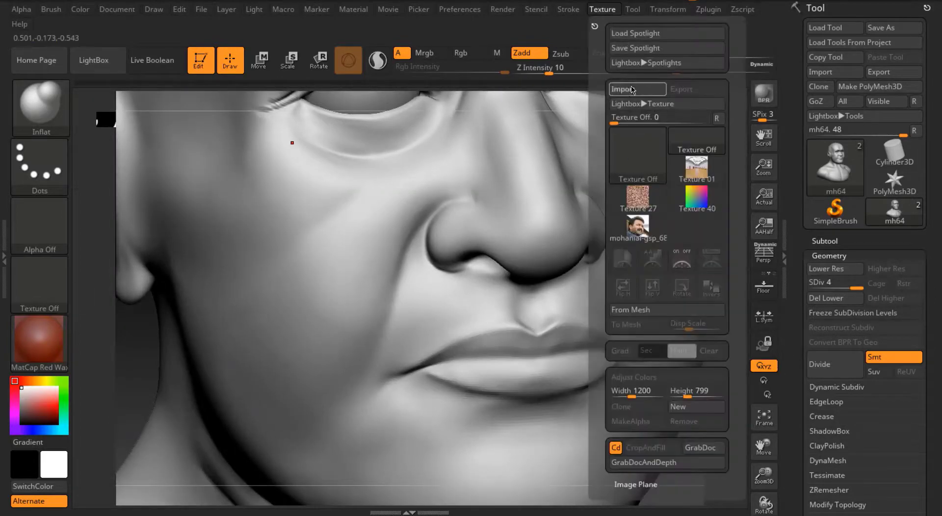
click(633, 115)
scroll(705, 194, down, 10)
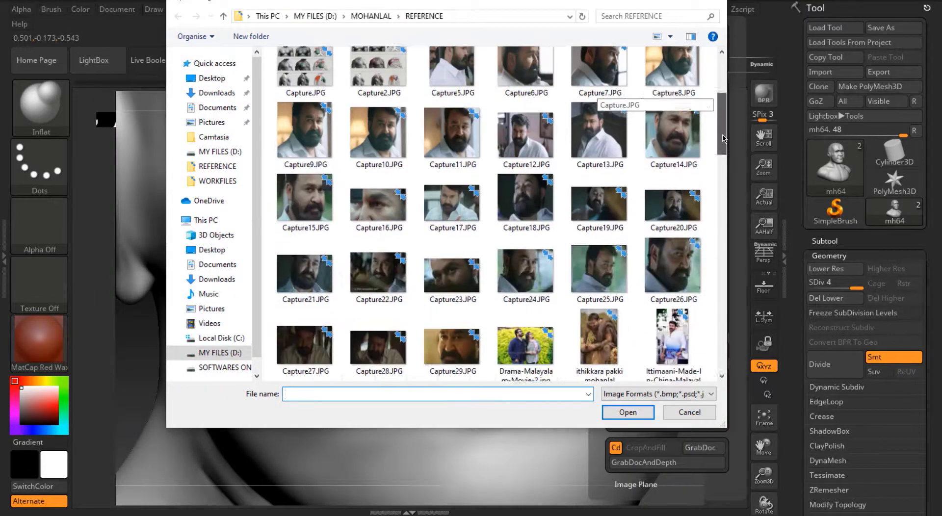
double_click(662, 248)
click(633, 236)
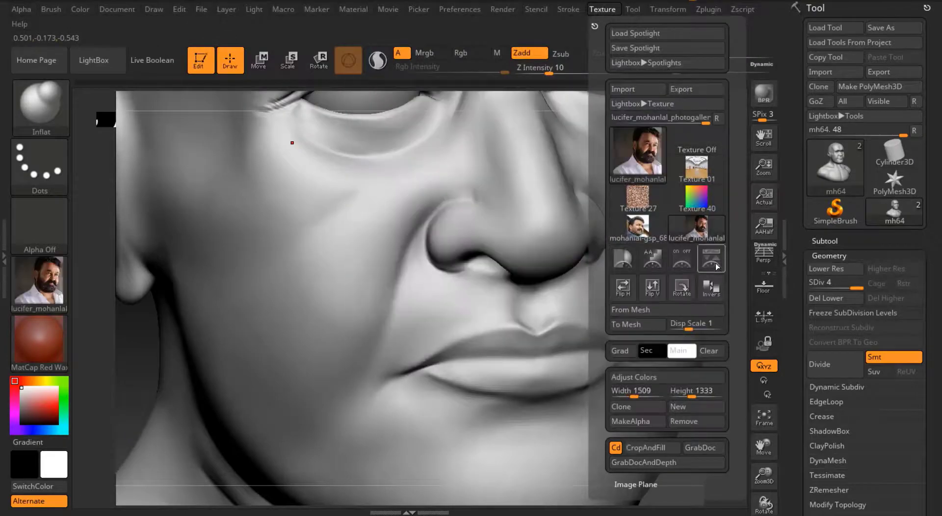
click(622, 287)
mouse_move(399, 274)
mouse_down()
mouse_move(116, 147)
mouse_move(214, 105)
mouse_move(393, 147)
mouse_move(620, 264)
mouse_up()
key(z)
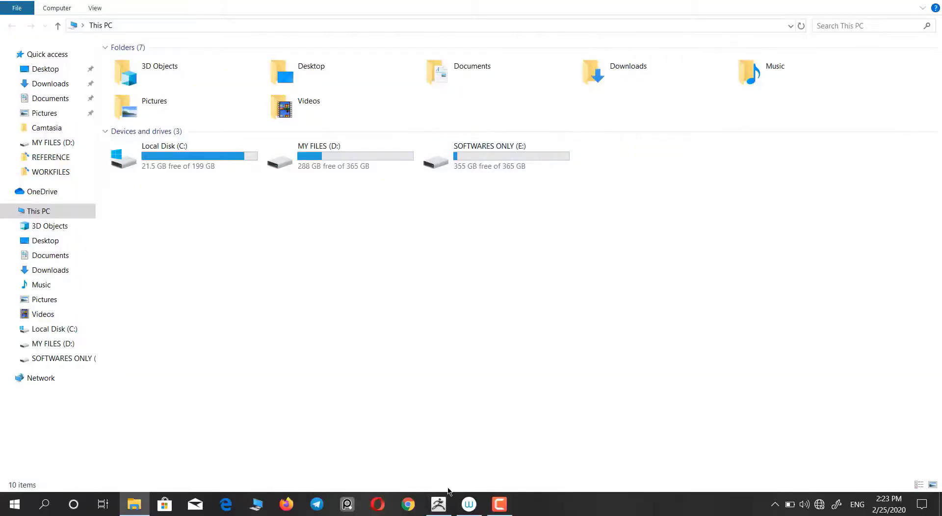
In File Explorer, open the MOHANLAL REFERENCE folder on drive D and display the bearded white-shirt photo in the image viewer
double_click(368, 152)
double_click(242, 241)
key(Return)
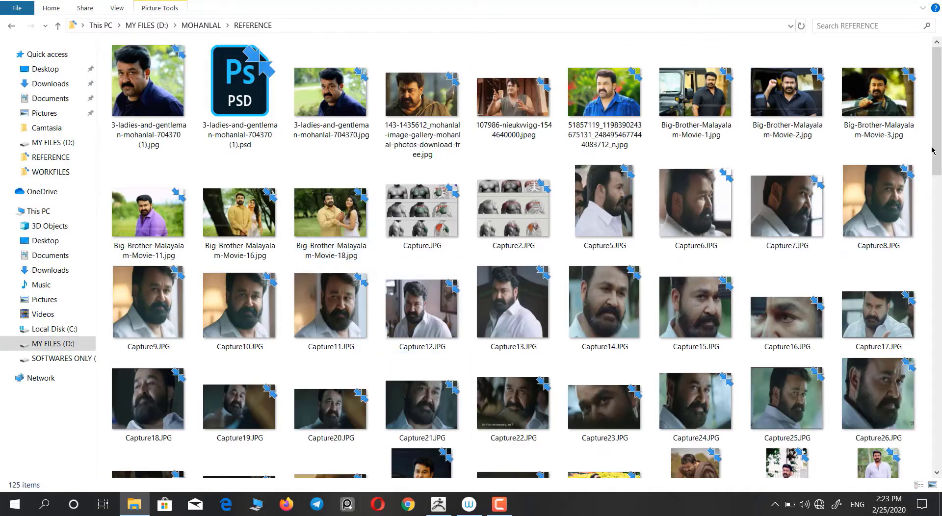
scroll(493, 344, down, 5)
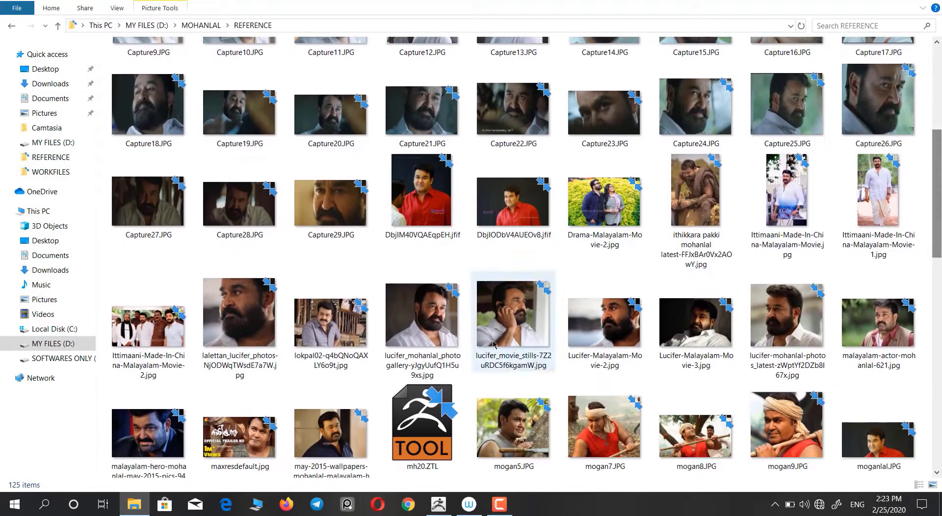
double_click(494, 343)
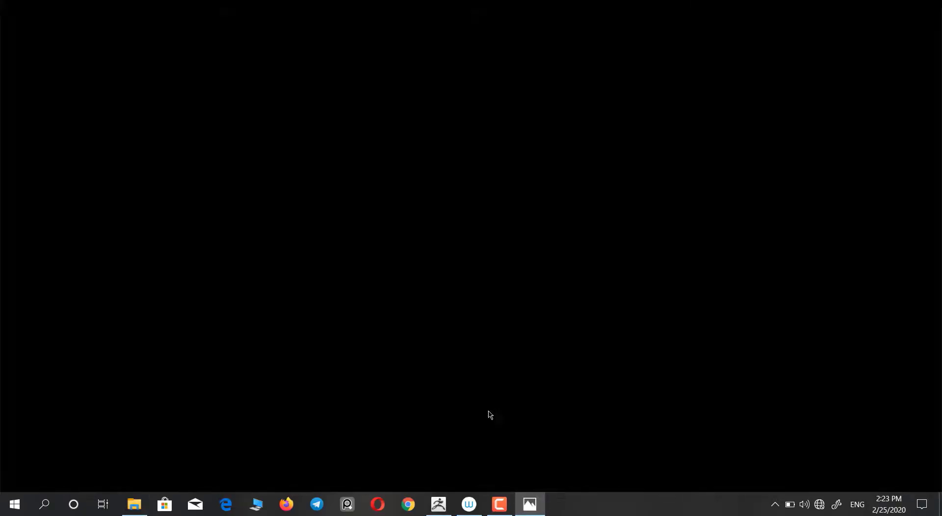
key(super+s)
text(cam)
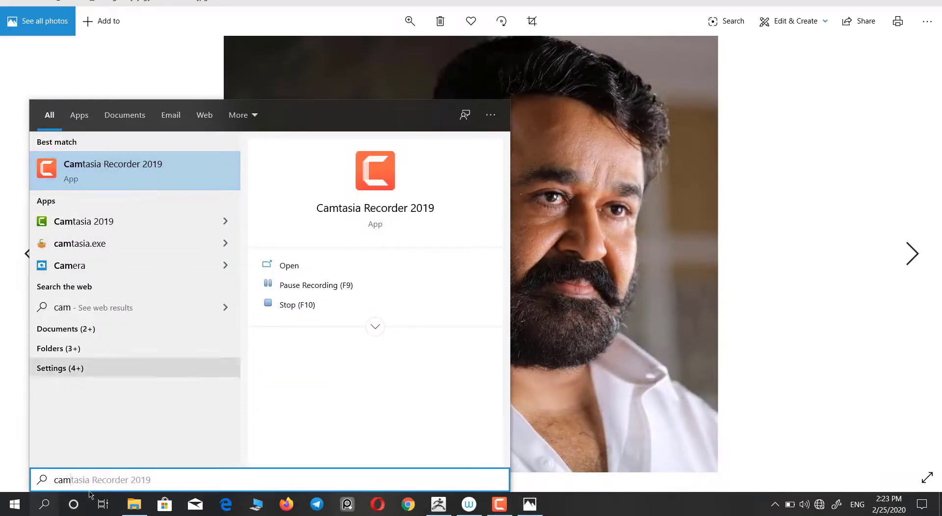
key(BackSpace)
key(BackSpace)
key(Escape)
Enlarge the face in the photo and capture the area from forehead to beard with the Snipping Tool
key(Right)
key(Right)
key(Right)
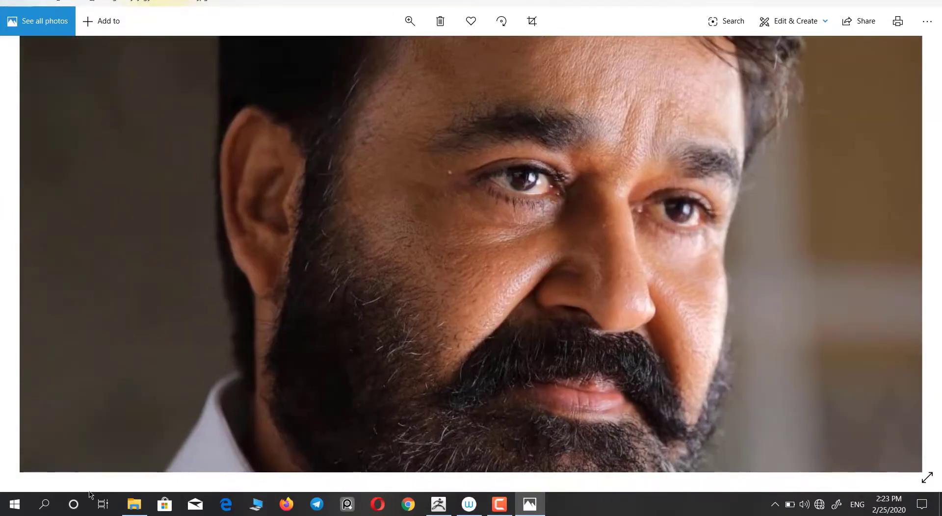
click(44, 504)
text(snip)
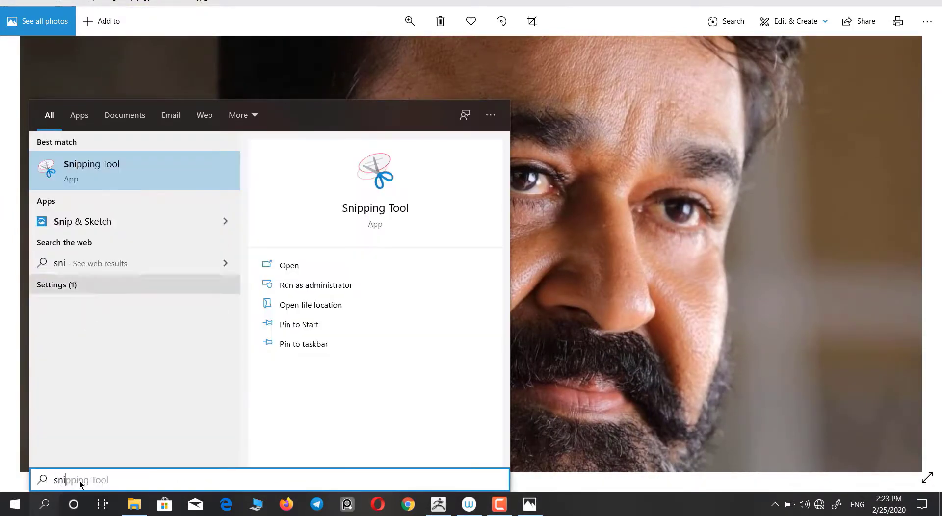
key(Return)
click(419, 130)
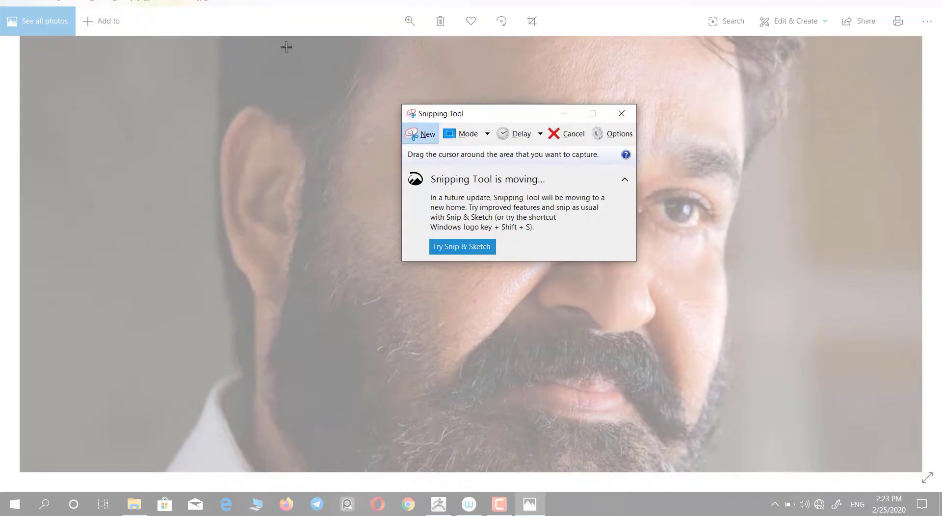
drag(296, 46, 801, 459)
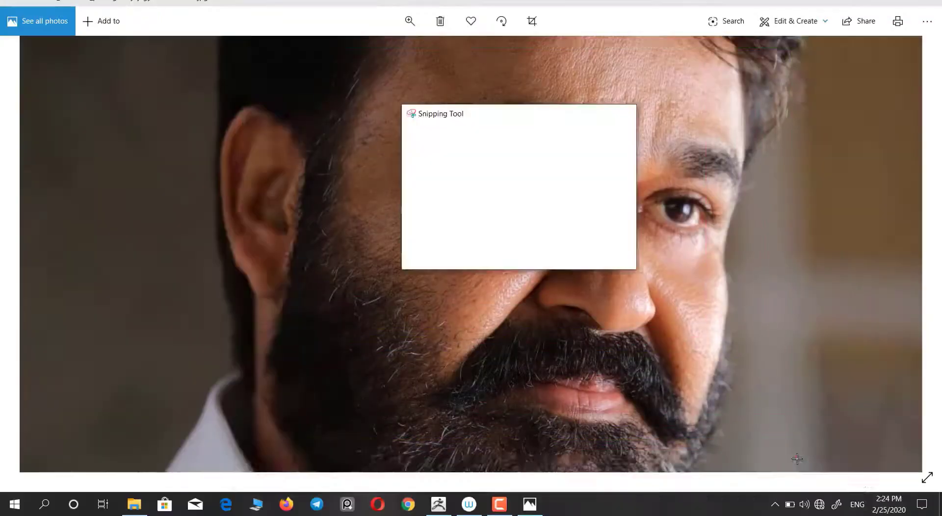
Save the snip as Capture33333.JPG in the REFERENCE folder and close the Snipping Tool
click(247, 15)
click(267, 38)
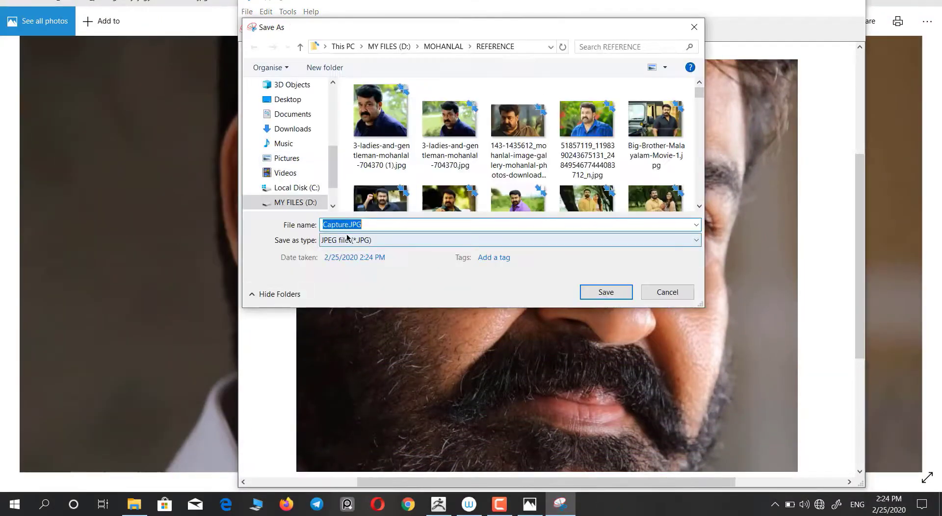
text(33333)
click(606, 292)
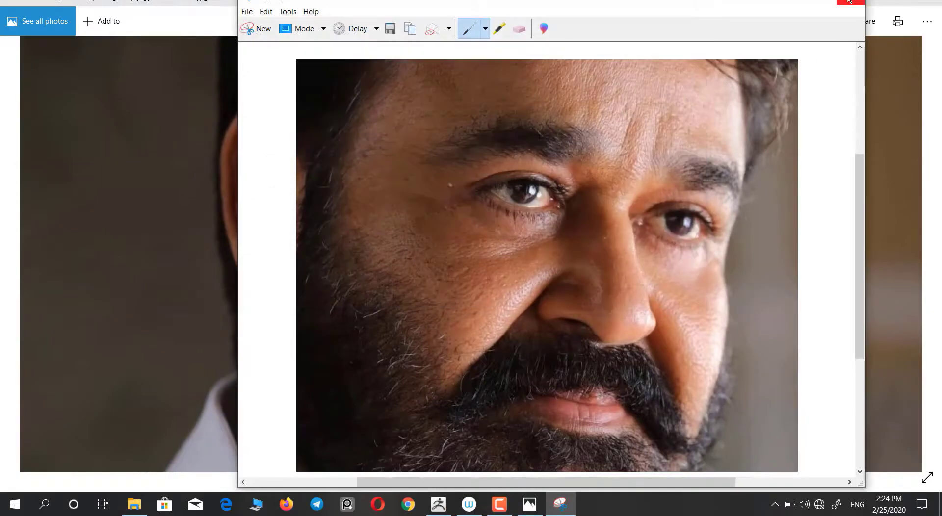
click(852, 3)
Switch back to ZBrush, import Capture33333.JPG from the REFERENCE folder as a texture and add it to Spotlight
click(439, 504)
click(611, 10)
click(639, 81)
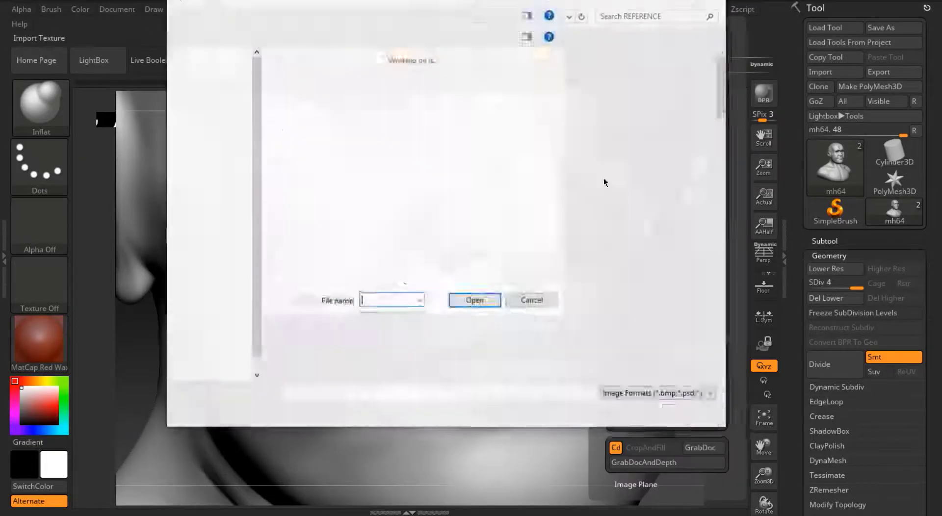
click(663, 122)
click(305, 277)
click(379, 277)
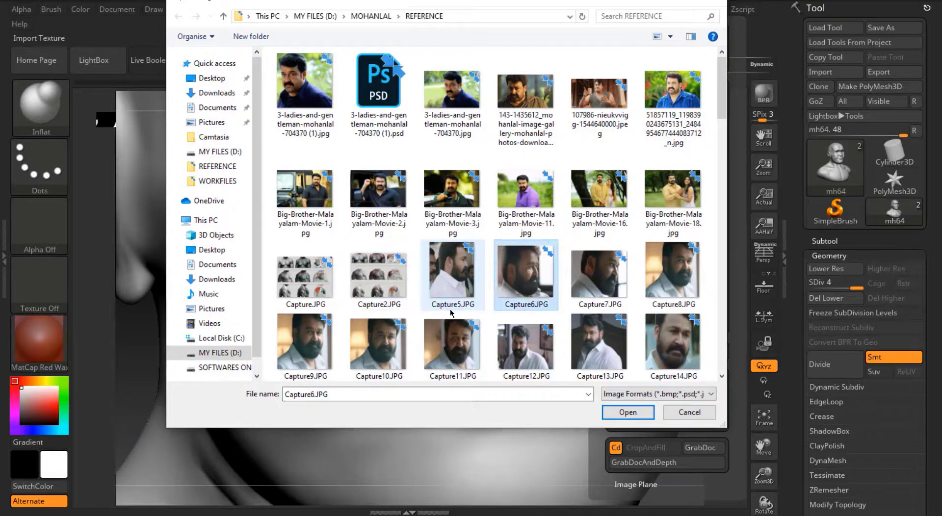
key(Down)
scroll(625, 59, down, 5)
key(Right)
key(Right)
key(Right)
key(Right)
key(Right)
key(Right)
key(Right)
key(Right)
key(Right)
key(Right)
key(Right)
key(Right)
key(Right)
key(Right)
key(Right)
key(Right)
key(Right)
key(Right)
key(Right)
key(Right)
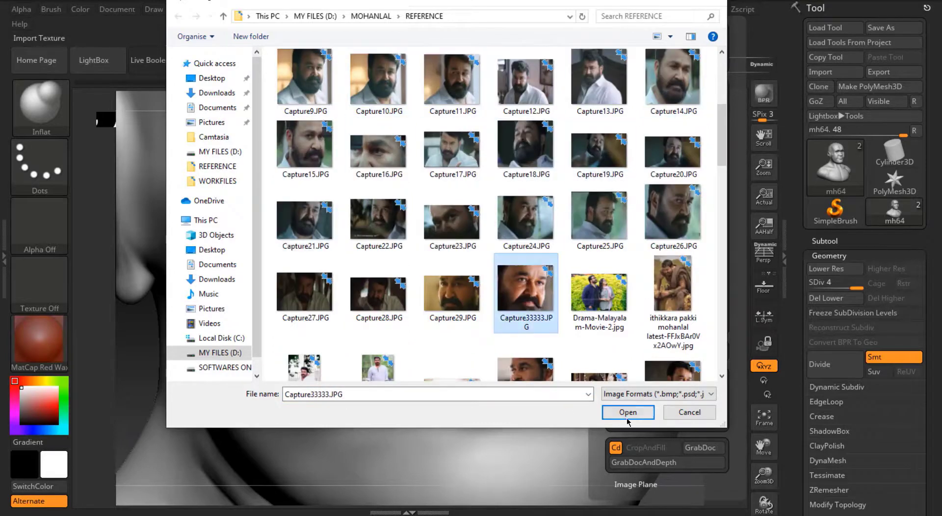
key(Return)
click(640, 253)
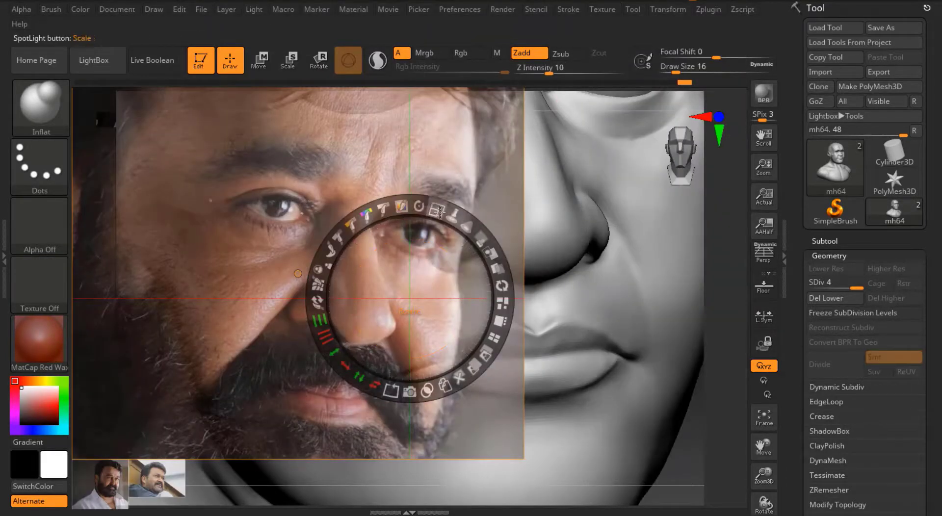
Arrange the Spotlight references with Tile Selected so the face close-up sits large beside the model, and leave Spotlight editing
click(495, 337)
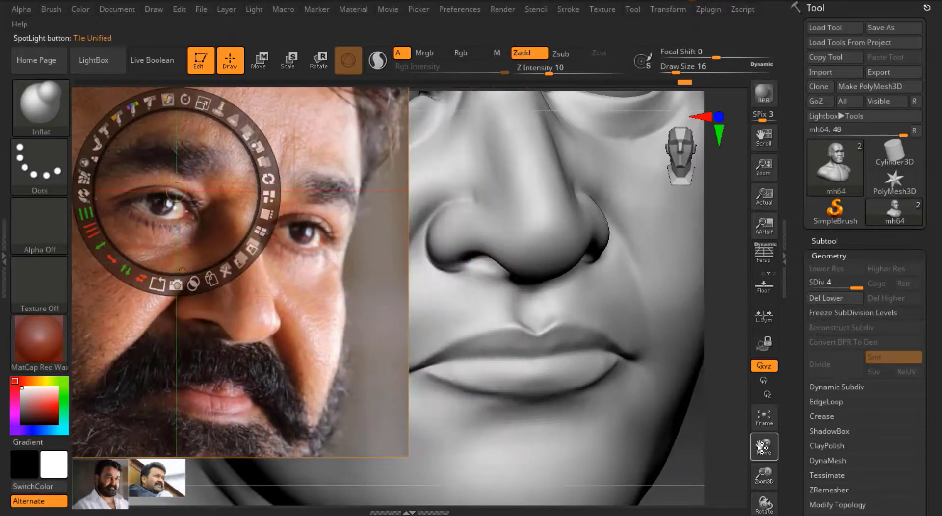
drag(768, 454, 796, 459)
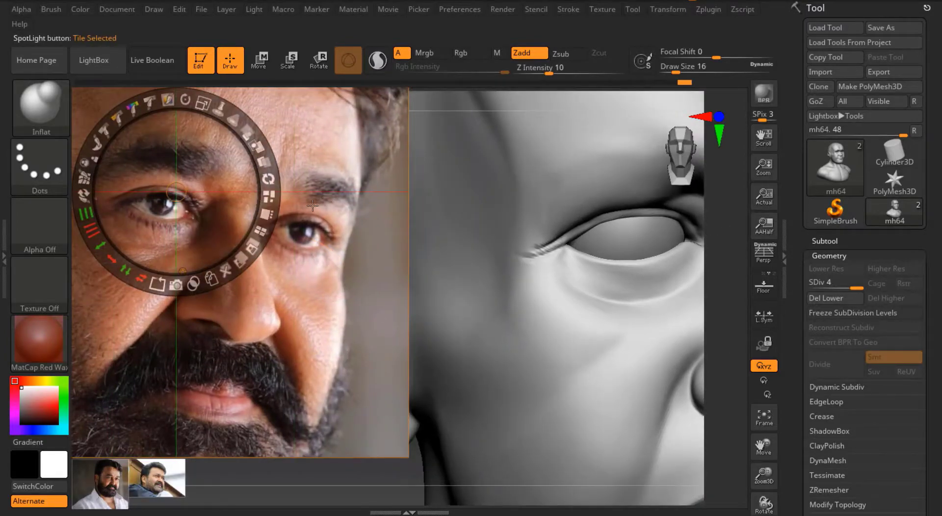
key(z)
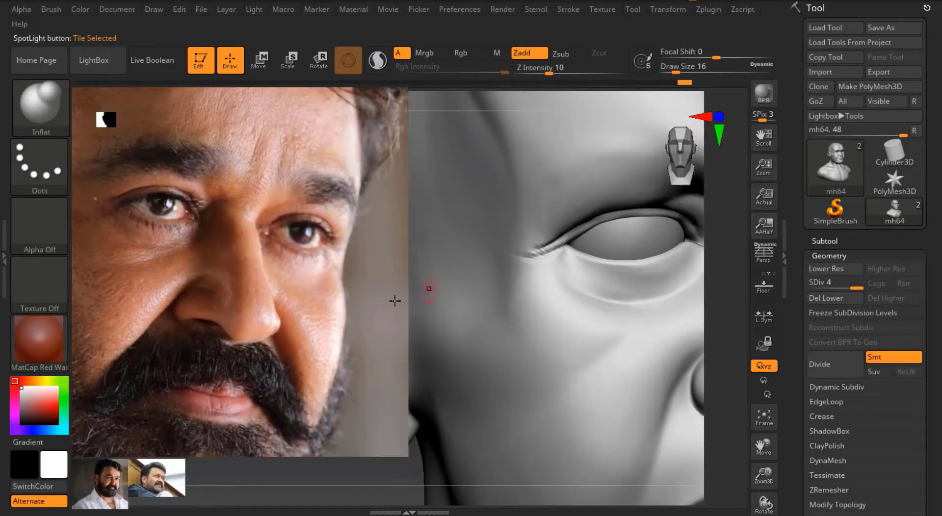
drag(755, 452, 671, 470)
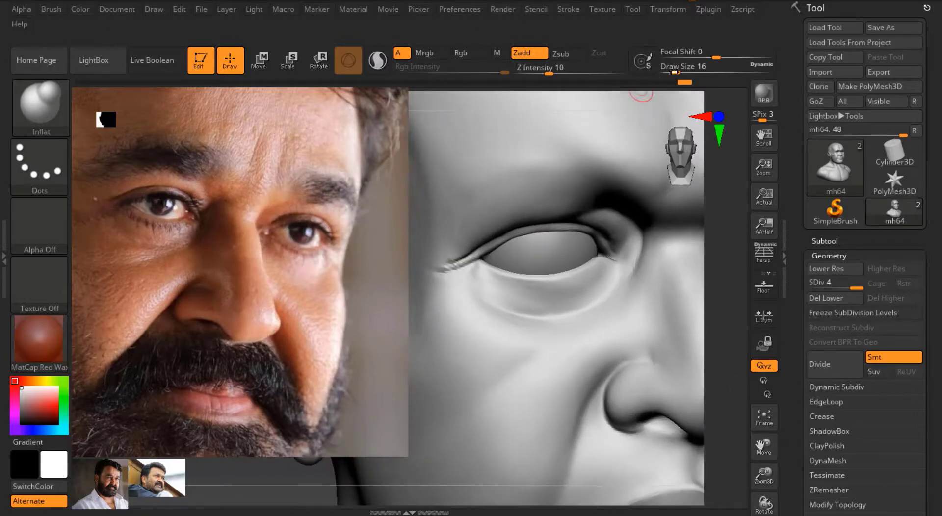
Build up the skin fold above the upper eyelid with the ClayBuildup brush at draw size 33
click(677, 70)
drag(668, 68, 621, 139)
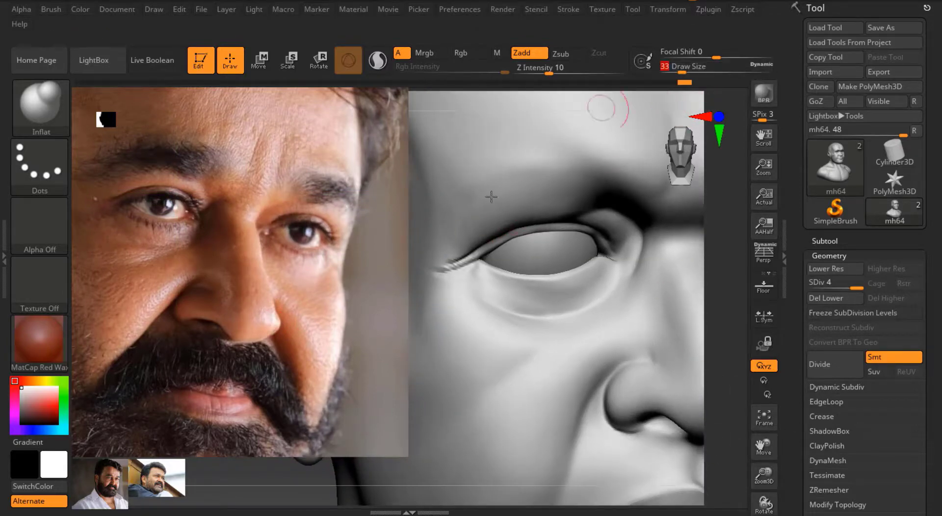
drag(254, 451, 539, 223)
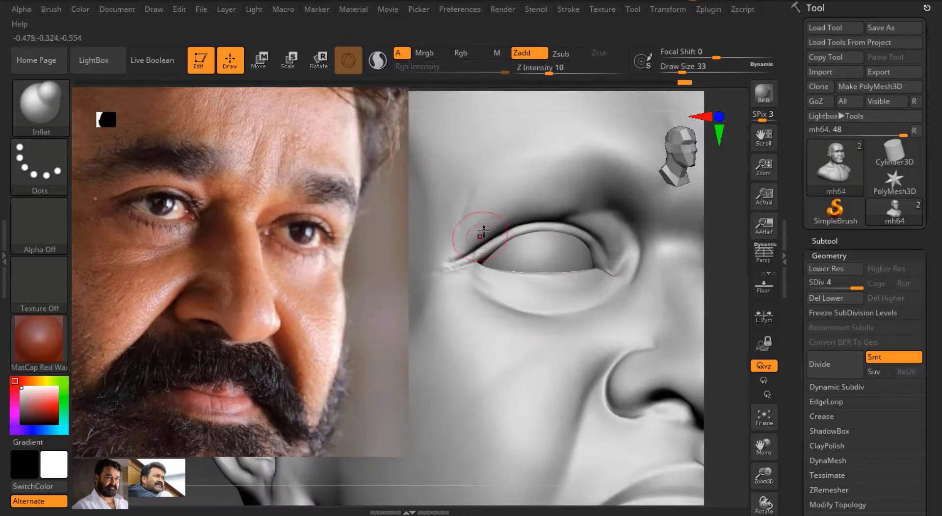
key(b)
key(c)
key(b)
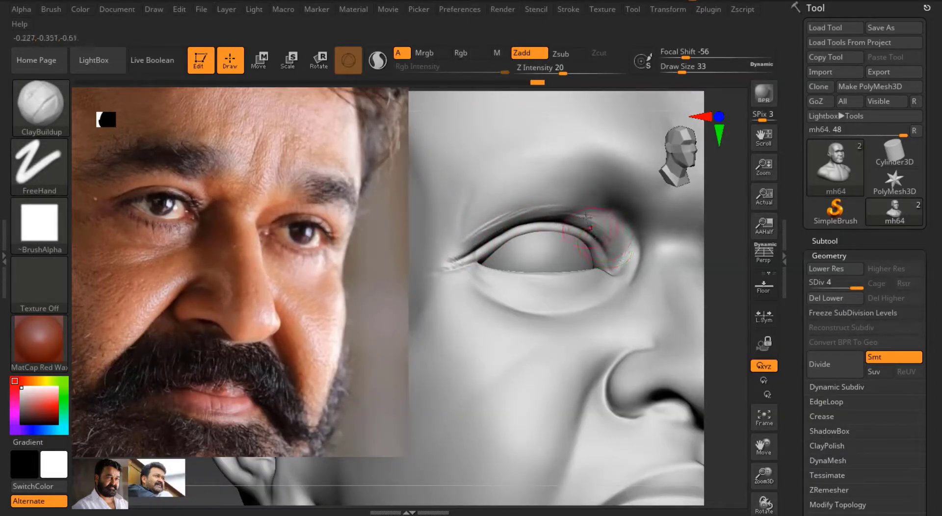
drag(494, 211, 467, 252)
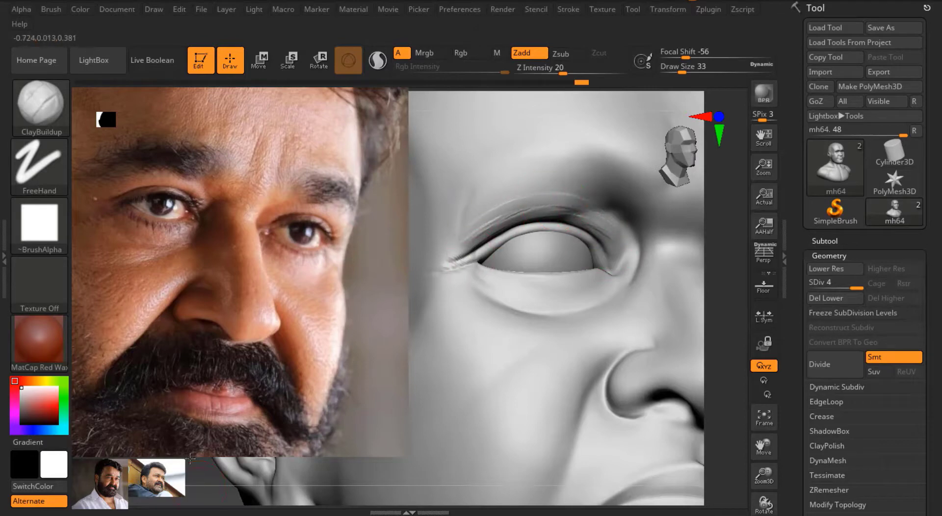
drag(191, 459, 494, 246)
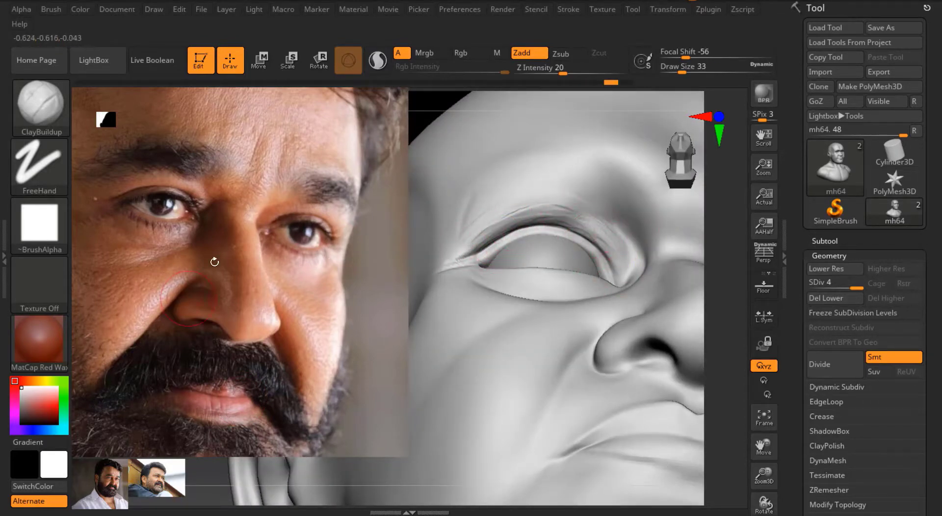
drag(214, 262, 466, 263)
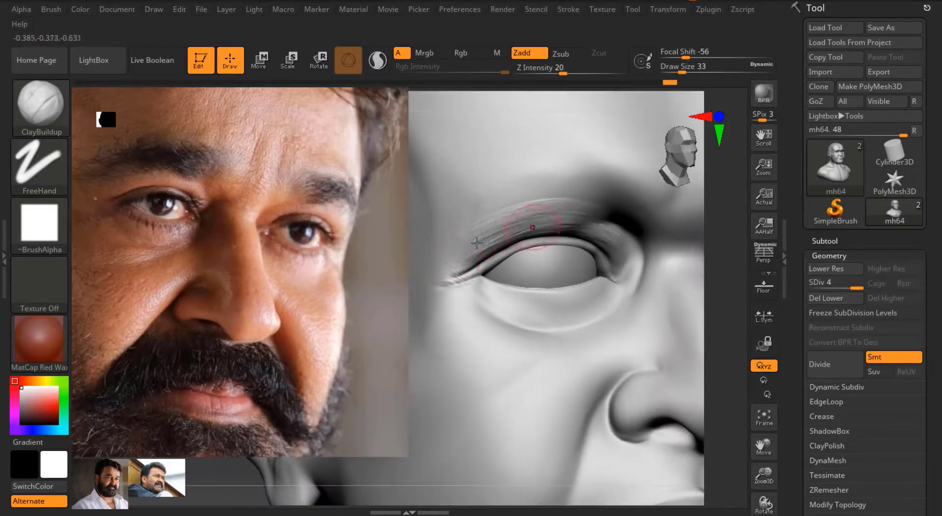
Layer more ClayBuildup strokes along the upper eyelid fold from the outer corner inward, and undo the last stroke
mouse_move(764, 446)
mouse_down()
mouse_move(820, 452)
mouse_move(905, 434)
mouse_up()
key(ctrl)
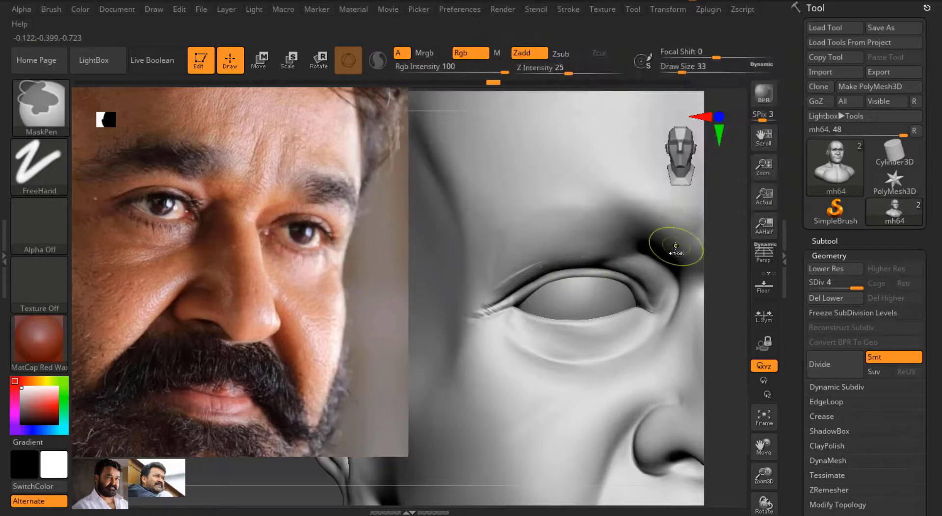
key(ctrl)
drag(127, 386, 442, 319)
mouse_move(491, 303)
mouse_down()
mouse_move(534, 267)
mouse_move(599, 261)
mouse_up()
drag(526, 257, 569, 258)
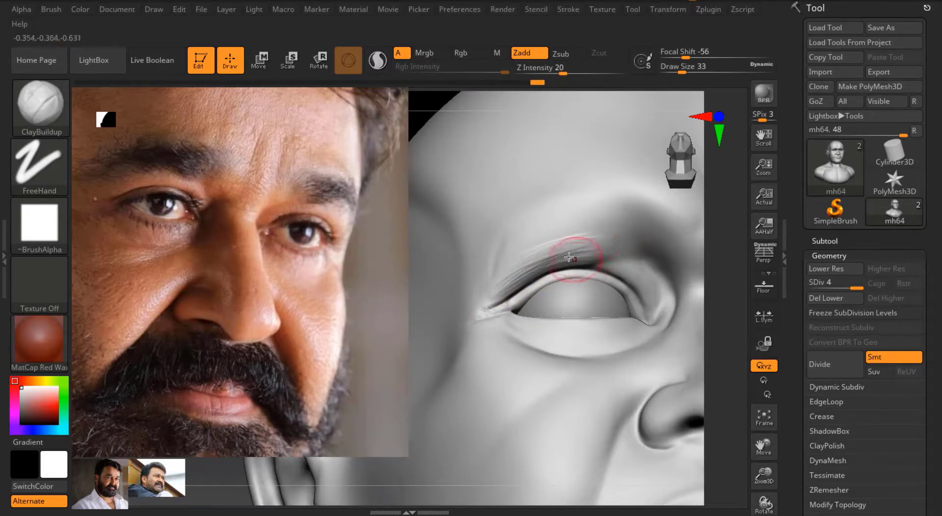
key(ctrl+z)
Fill out the inner end of the upper eyelid fold beside the nose with ClayBuildup at draw size 29
key(bracketleft)
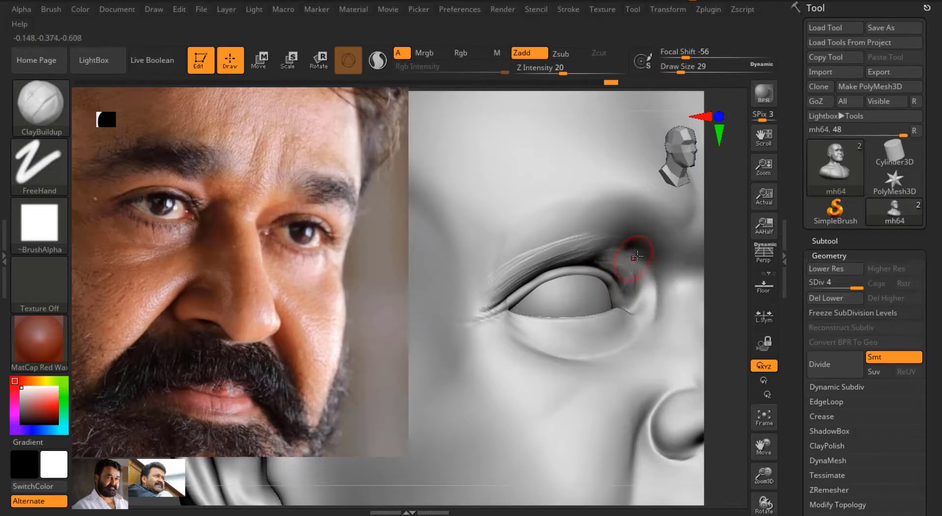
drag(648, 310, 613, 269)
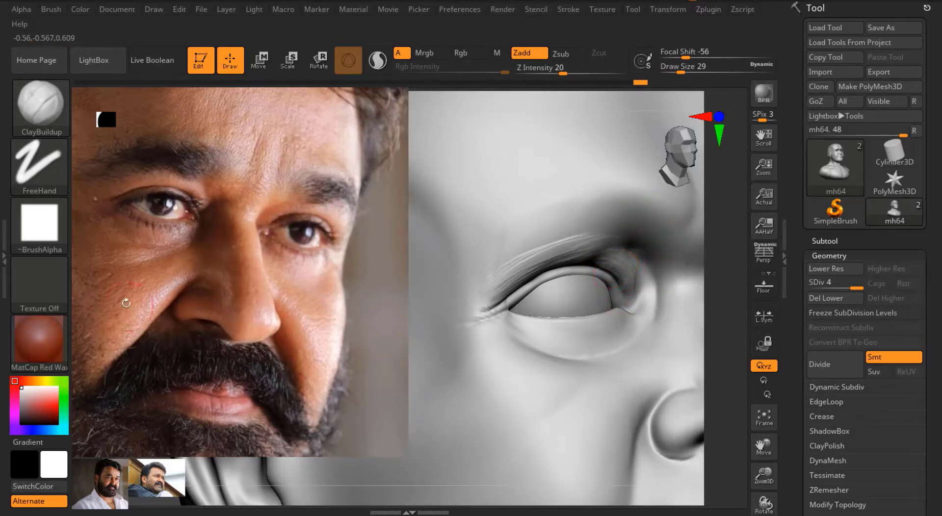
drag(126, 303, 186, 294)
drag(566, 242, 569, 242)
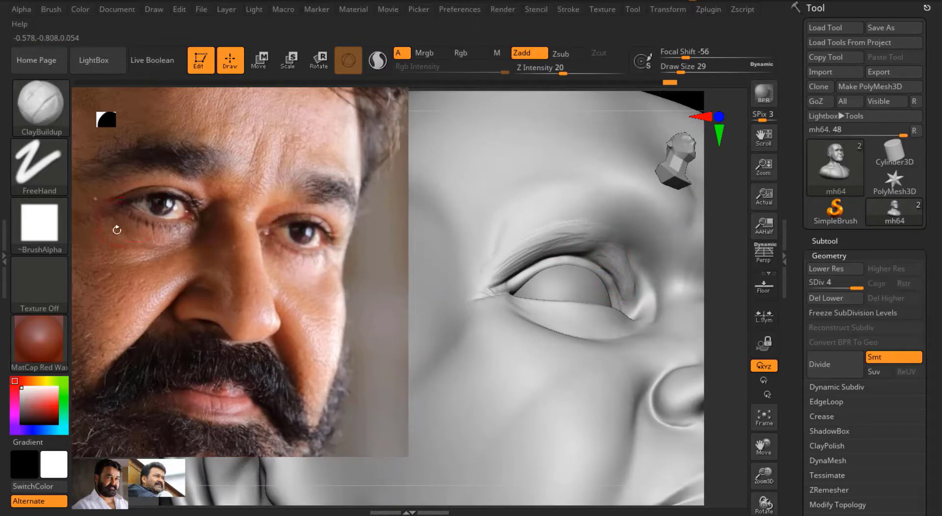
drag(116, 230, 467, 294)
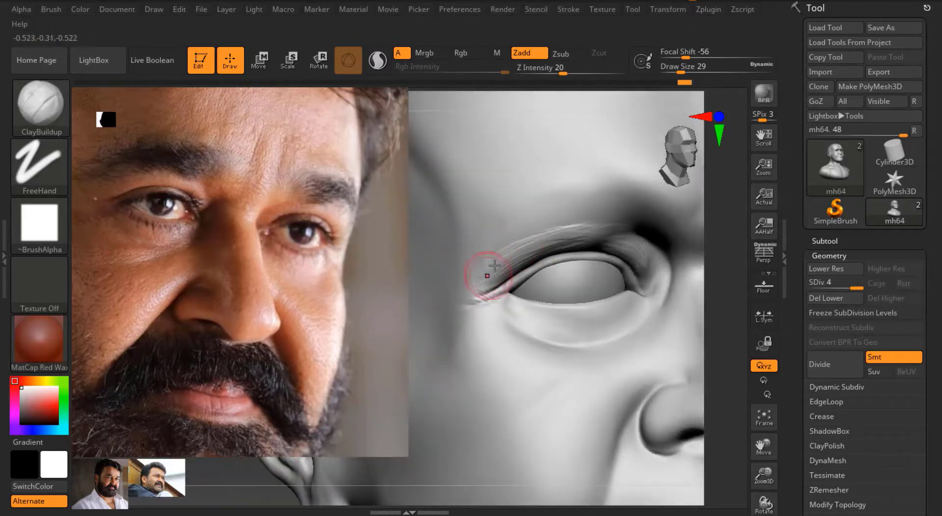
Shift the face close-up higher in Spotlight and add clay above the inner half of the upper eyelid
key(z)
drag(125, 280, 142, 224)
key(z)
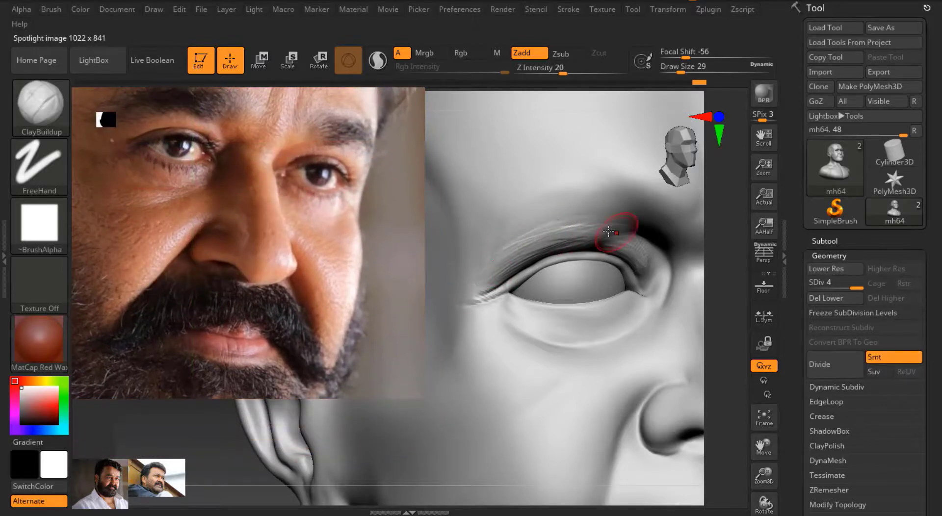
drag(609, 231, 613, 251)
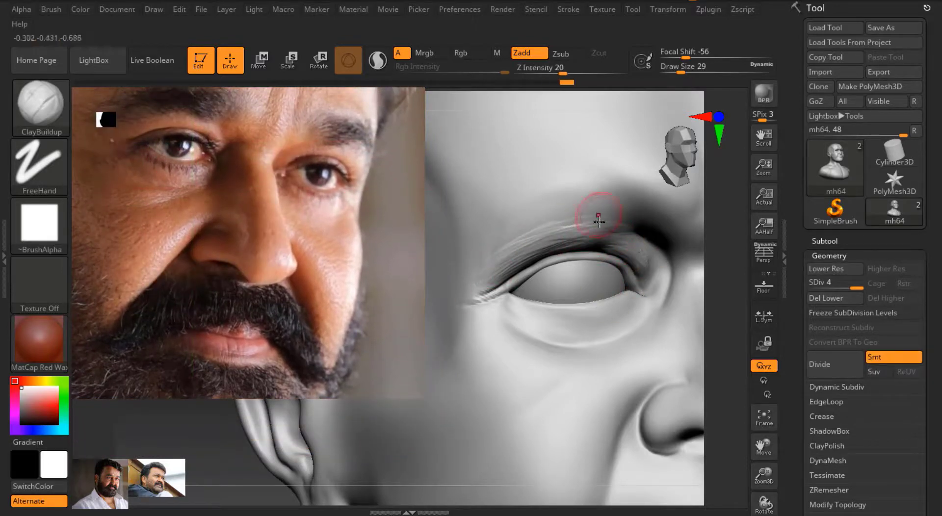
Carve a crease at the eyelid's inner corner with DamStandard, and smooth it and the clay strokes along the upper fold
key(b)
key(d)
key(s)
drag(642, 283, 646, 279)
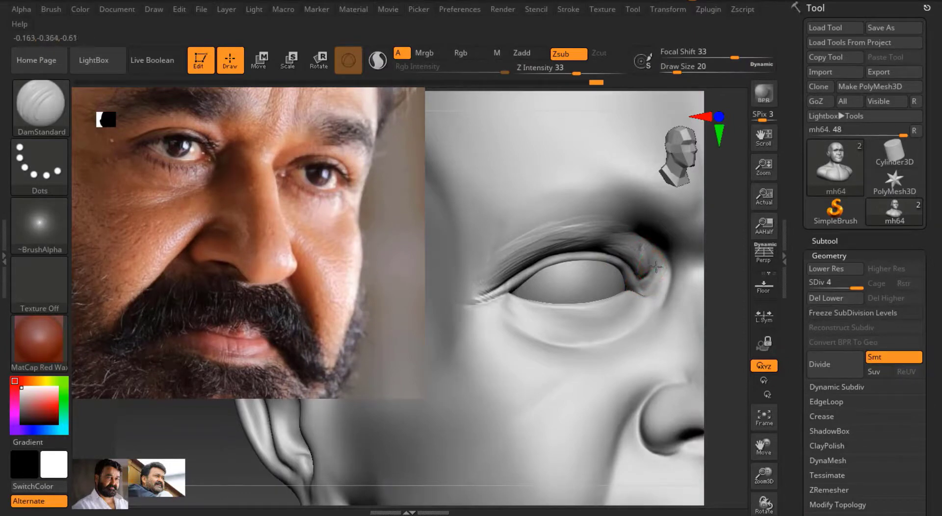
key(ctrl+z)
key(ctrl+shift+z)
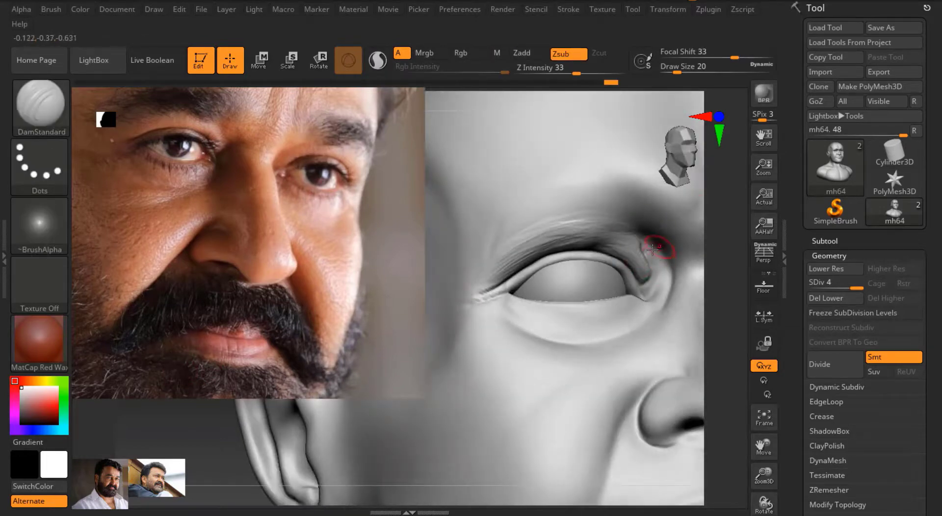
shift+drag(653, 250, 654, 274)
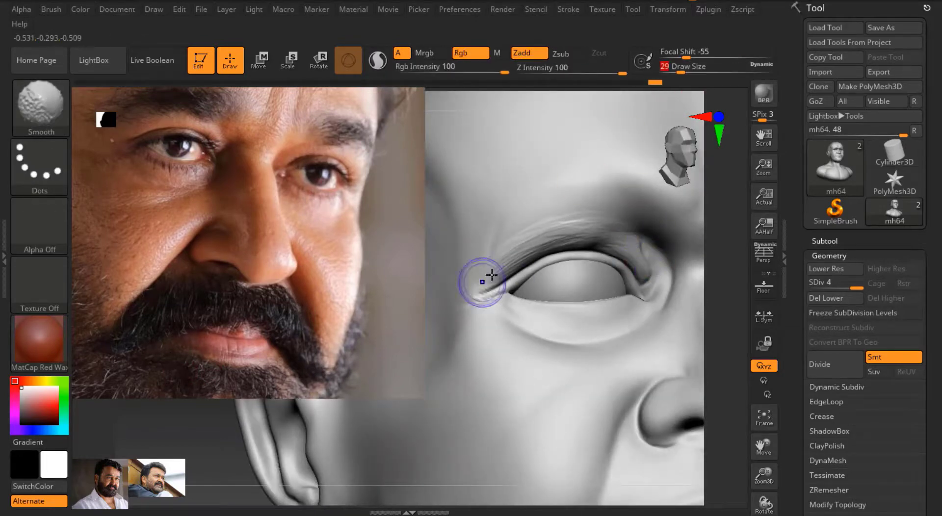
shift+drag(479, 278, 493, 287)
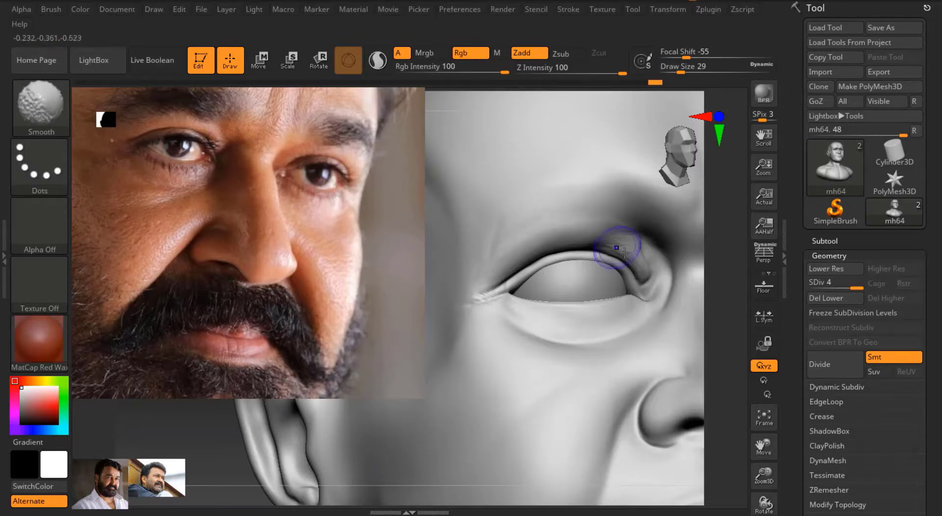
Thicken the upper eyelid rim toward the outer eye corner with ClayBuildup at draw size 18
drag(681, 72, 677, 72)
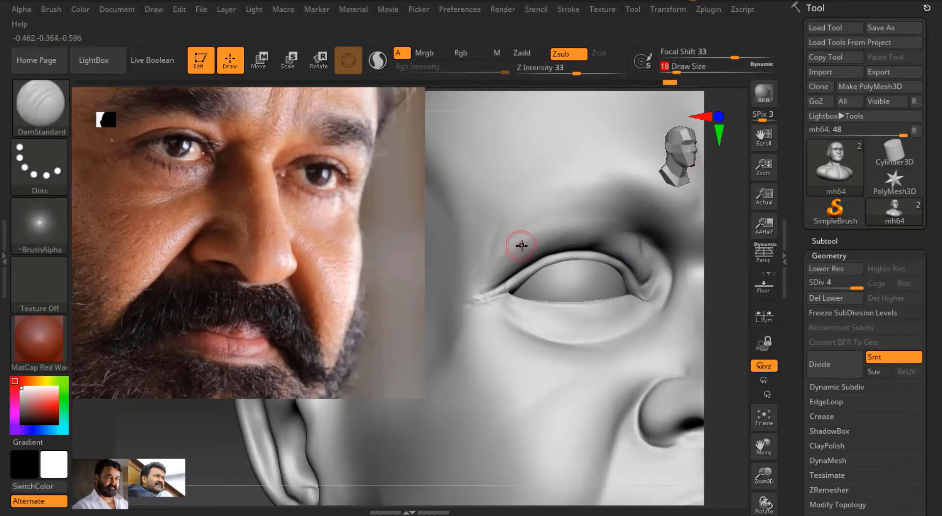
key(ctrl+z)
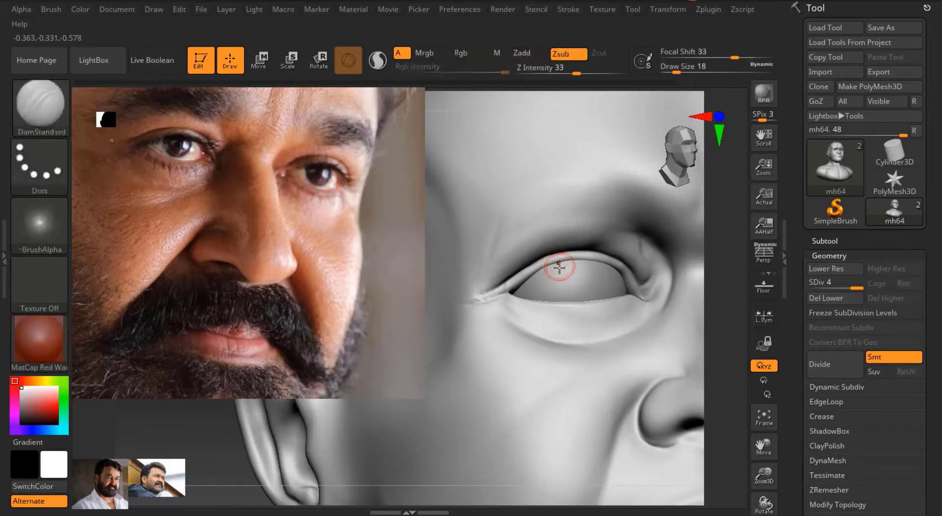
key(b)
key(c)
key(b)
drag(503, 290, 496, 294)
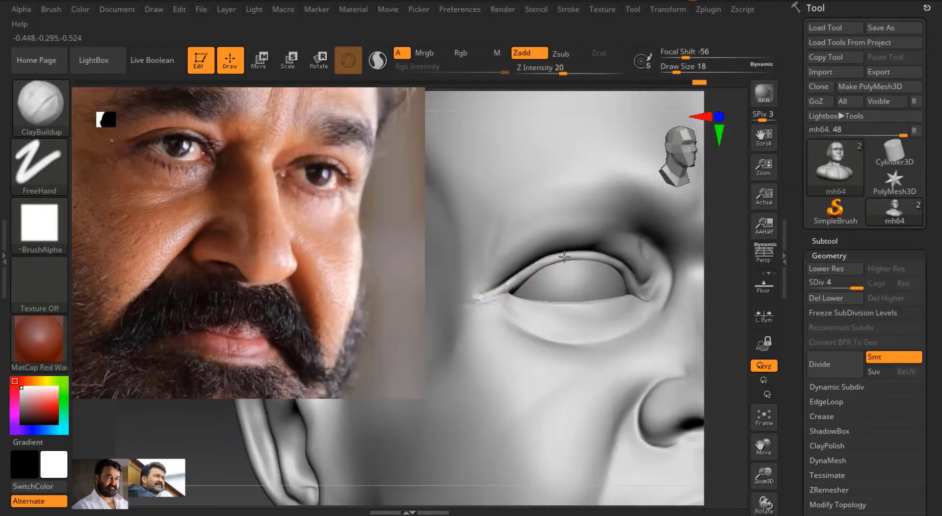
drag(179, 275, 263, 260)
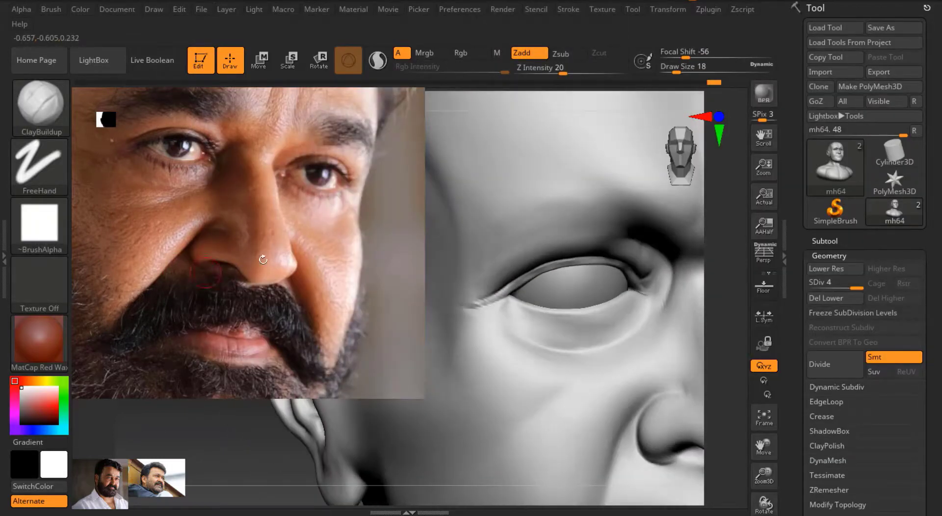
Sharpen the crease at the inner eye corner with DamStandard at draw size 13
key(b)
key(d)
key(s)
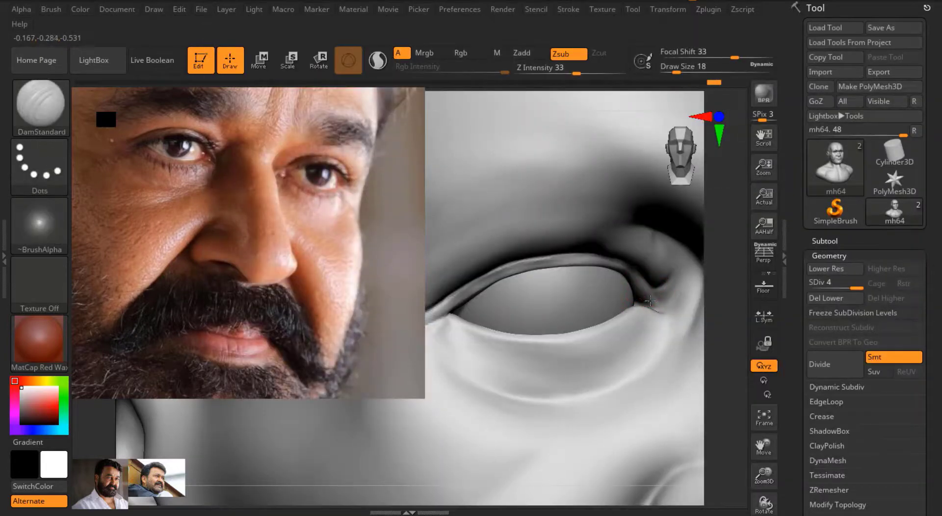
drag(676, 73, 675, 72)
mouse_move(196, 275)
mouse_down()
mouse_move(336, 417)
mouse_move(639, 297)
mouse_up()
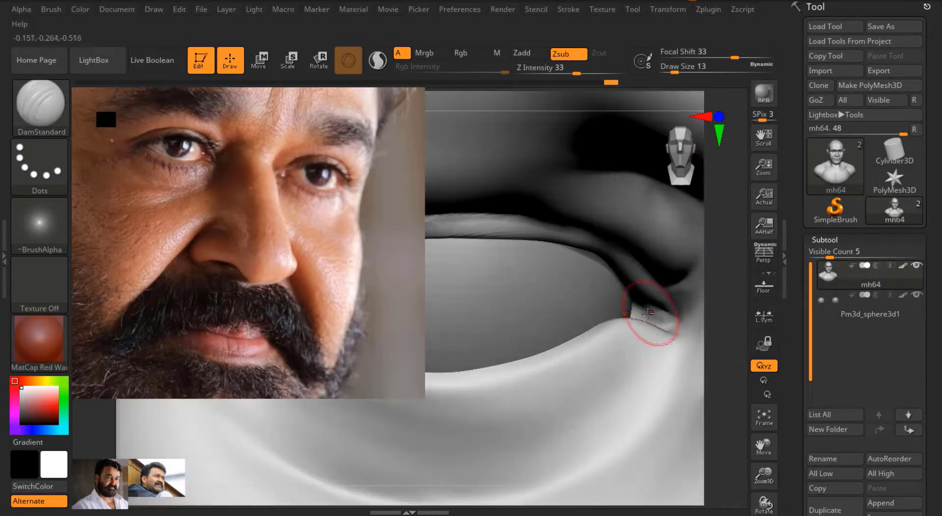
Build up the tear duct flesh in the inner eye corner with ClayBuildup, reducing the draw size to 6
key(b)
key(c)
key(b)
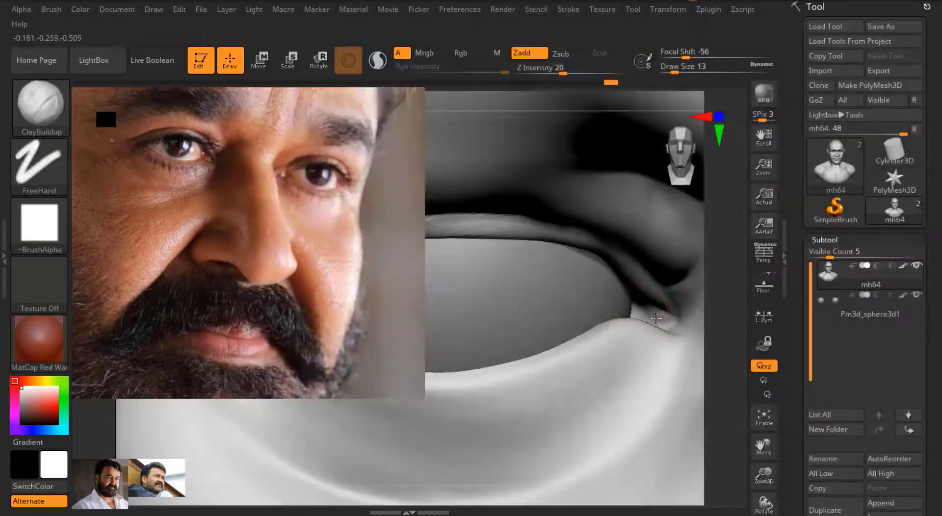
mouse_move(644, 314)
mouse_down()
mouse_move(700, 305)
mouse_move(642, 316)
mouse_up()
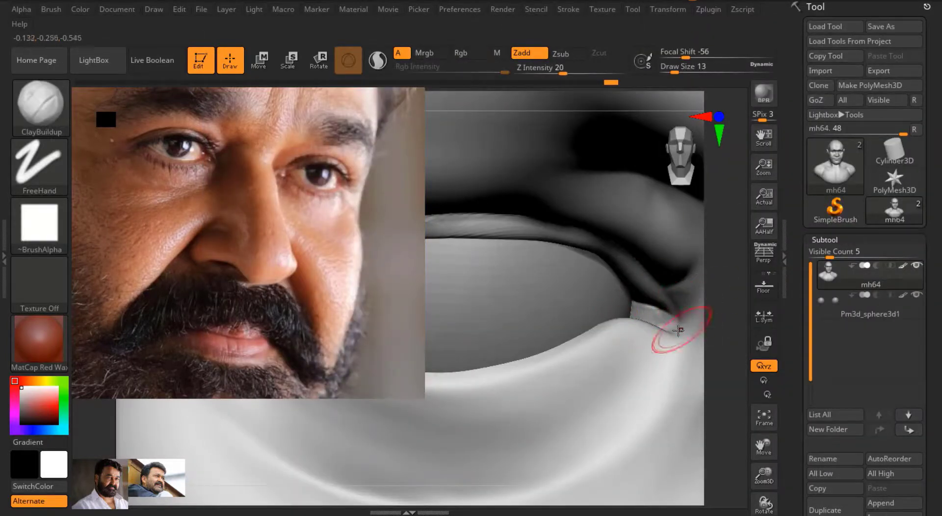
text(s6)
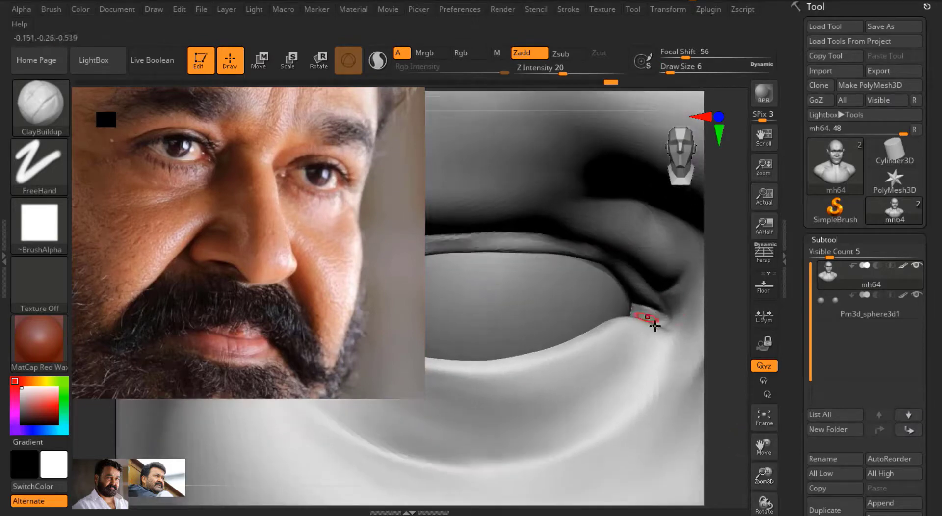
Define the tear duct edge with DamStandard at draw size 11 and adjust the corner's shape with the Move brush at 22
text(bds11)
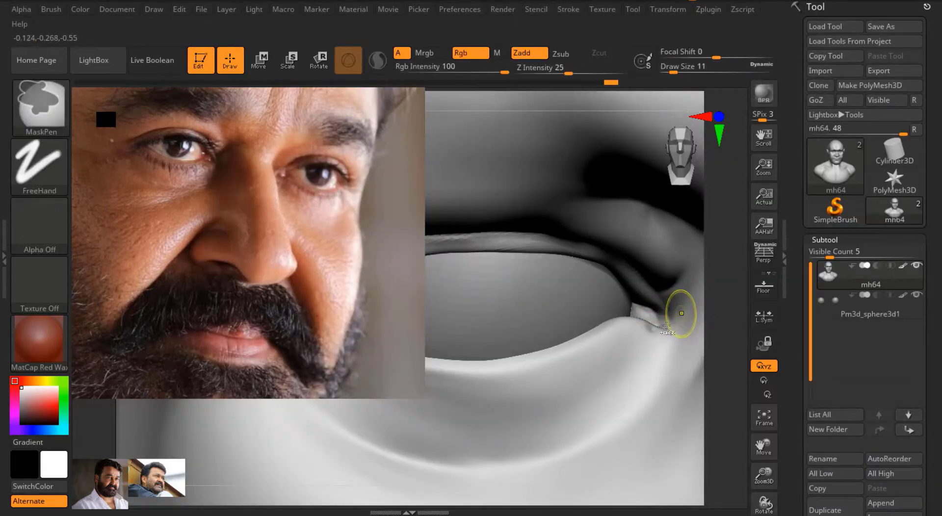
text(bv)
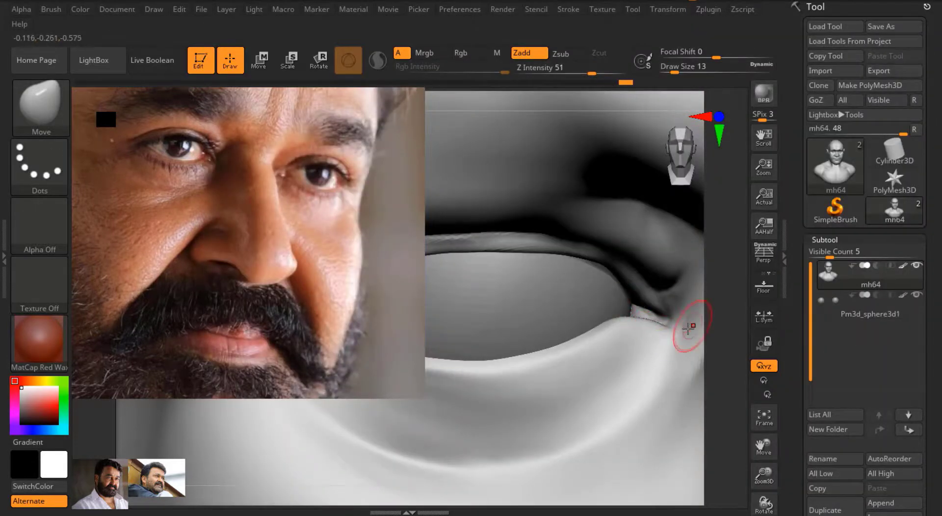
text(s22)
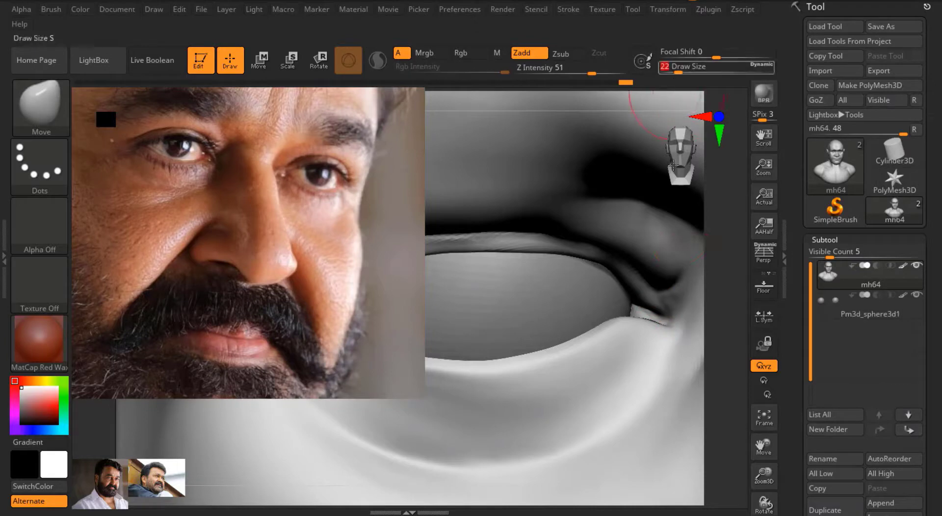
Inflate the other eye's upper eyelid rim with the Inflat brush at draw size 11 and smooth it
mouse_move(629, 331)
ctrl+right_down()
mouse_move(634, 439)
mouse_move(656, 253)
ctrl+right_up()
key(b)
key(n)
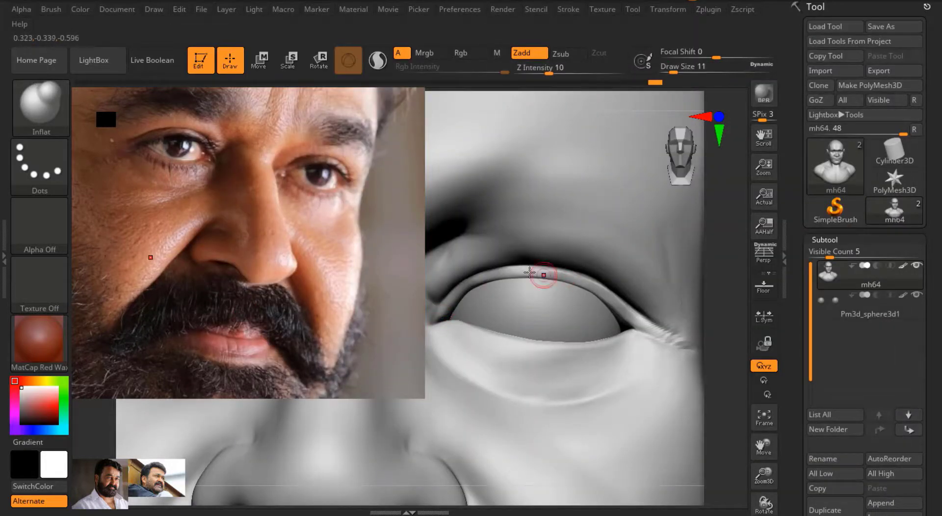
key(shift)
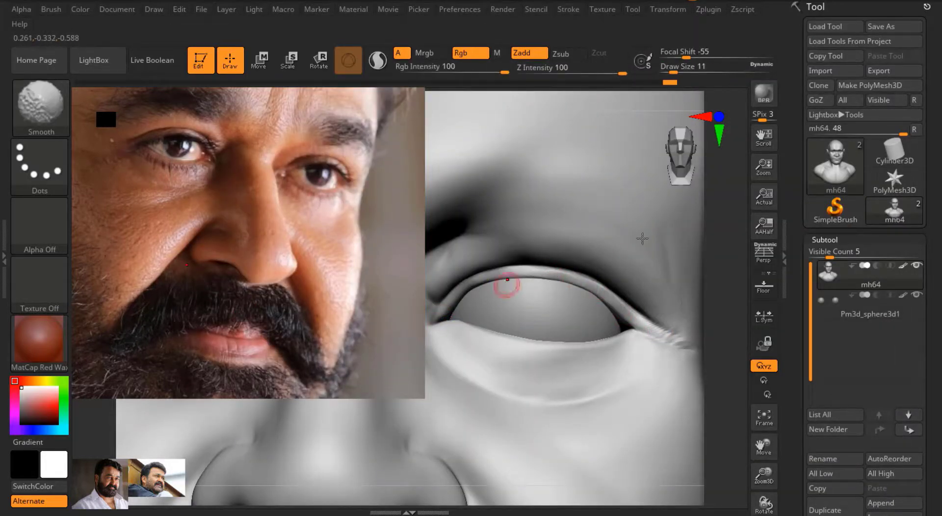
drag(764, 475, 764, 459)
drag(764, 503, 780, 501)
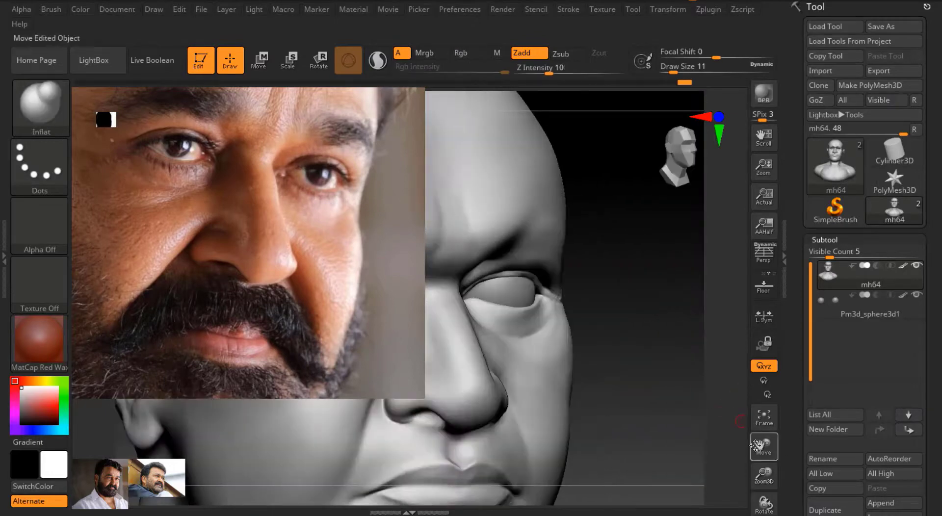
drag(756, 447, 770, 287)
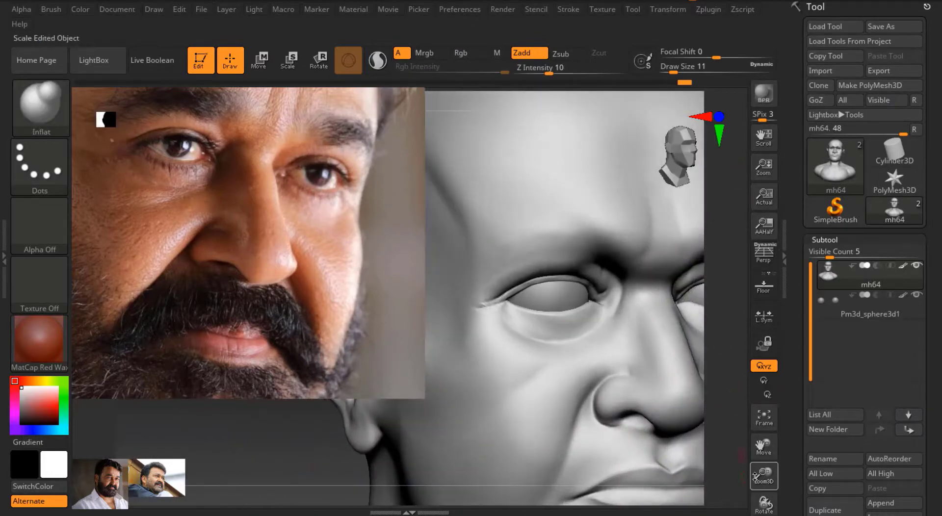
mouse_move(764, 475)
mouse_down()
mouse_move(764, 464)
mouse_move(764, 486)
mouse_up()
drag(343, 432, 290, 408)
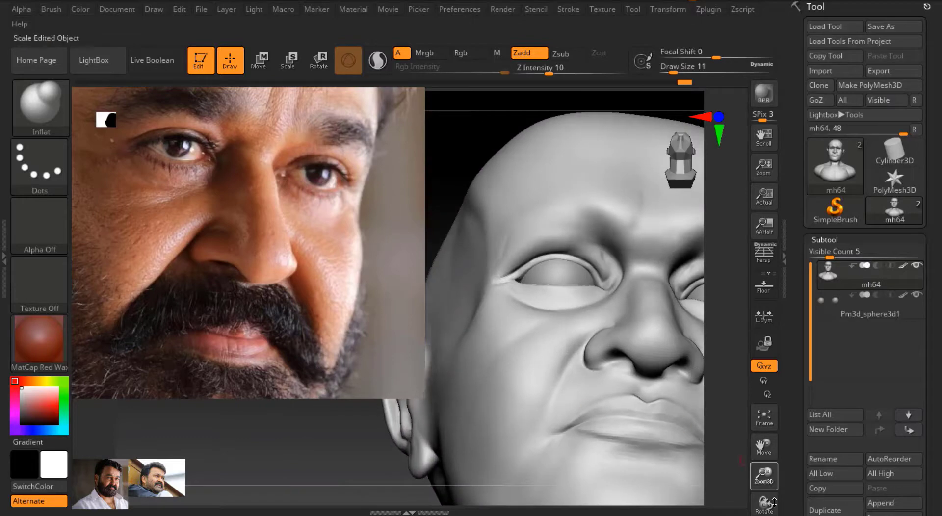
Reshape the inner eye corner from a low angle with the Move brush at draw size 44
drag(764, 475, 764, 456)
key(b)
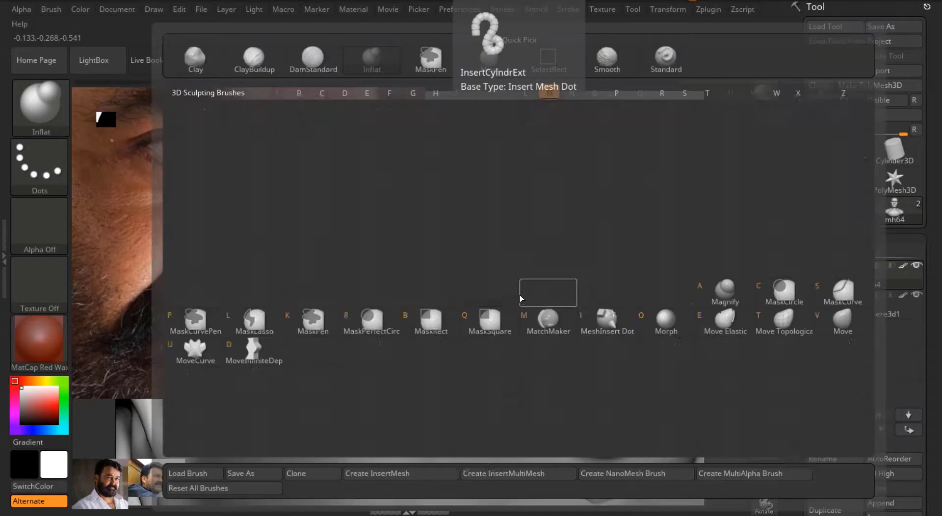
key(m)
key(v)
drag(520, 296, 530, 276)
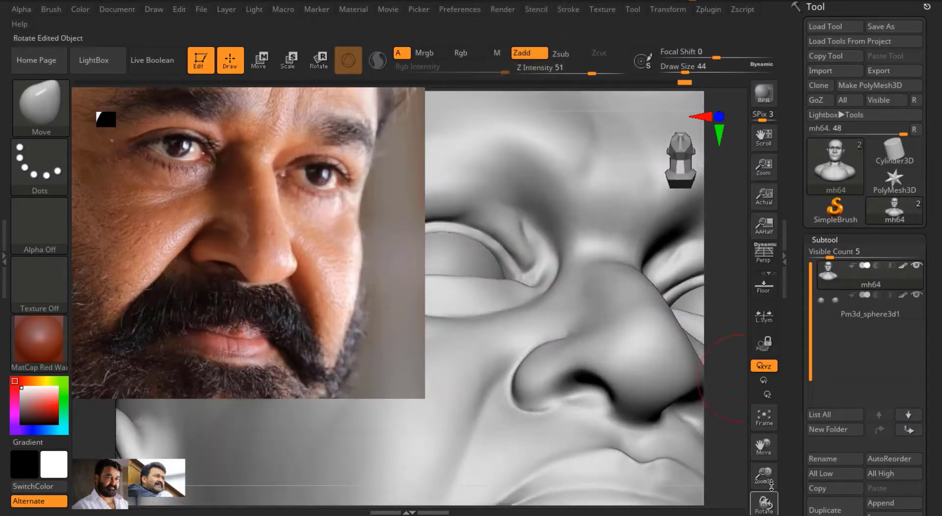
mouse_move(771, 487)
mouse_down()
mouse_move(772, 498)
mouse_move(751, 488)
mouse_up()
Isolate the eye band of the face with SelectRect, hiding the rest of the bust and the back of the head
key(ctrl+shift)
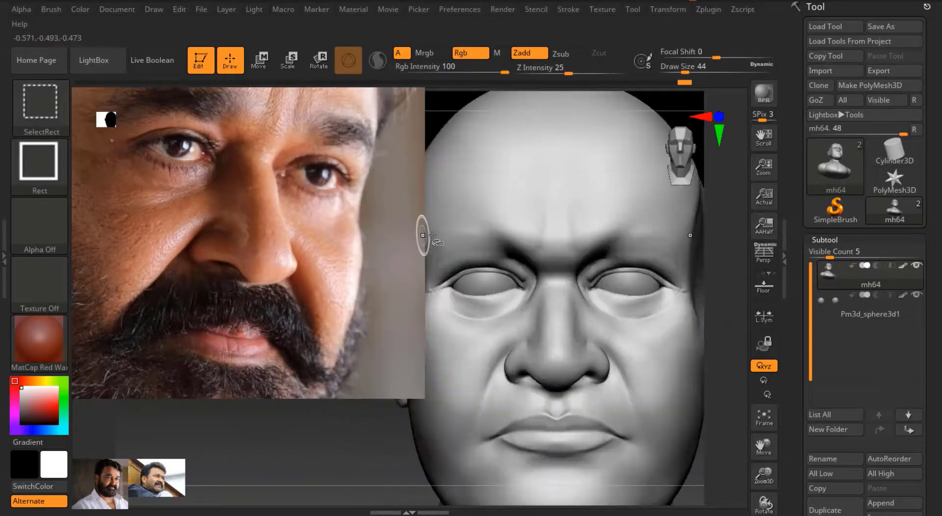
mouse_move(431, 229)
ctrl+shift+mouse_down()
mouse_move(680, 373)
mouse_move(621, 407)
mouse_move(653, 392)
mouse_move(637, 387)
ctrl+shift+mouse_up()
ctrl+shift+drag(606, 179, 507, 341)
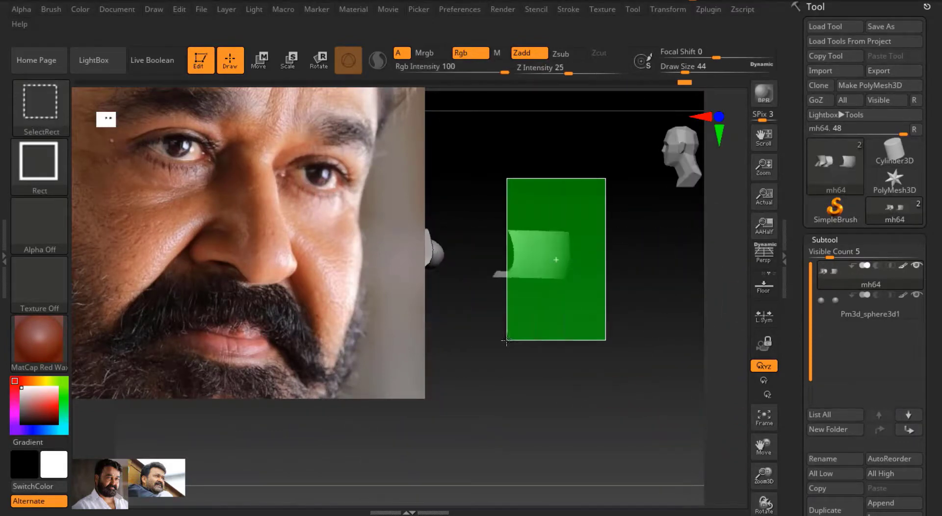
mouse_move(553, 379)
mouse_down()
mouse_move(700, 357)
mouse_move(597, 244)
mouse_move(503, 235)
mouse_move(521, 239)
mouse_up()
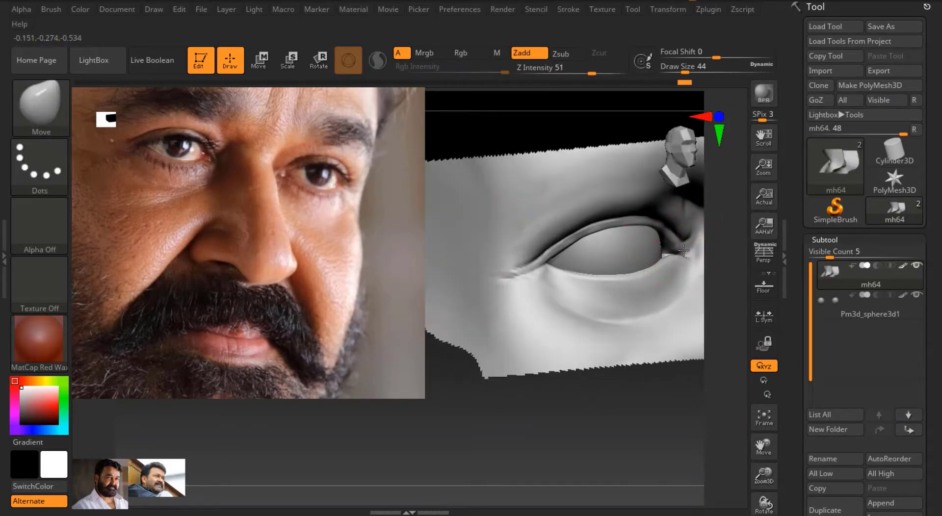
Adjust the lower eyelid contour with the Move brush at draw size 44, undoing the unwanted strokes
mouse_move(684, 250)
mouse_down()
mouse_move(652, 358)
mouse_move(679, 241)
mouse_move(664, 330)
mouse_move(674, 270)
mouse_move(679, 311)
mouse_move(646, 366)
mouse_up()
drag(762, 494, 685, 242)
key(ctrl+z)
key(ctrl+z)
key(ctrl+z)
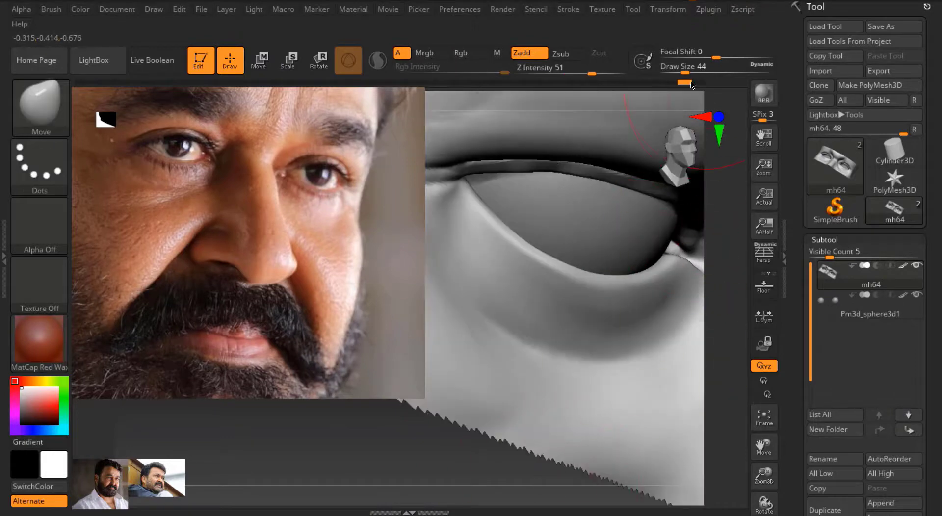
key(ctrl+z)
key(ctrl+z)
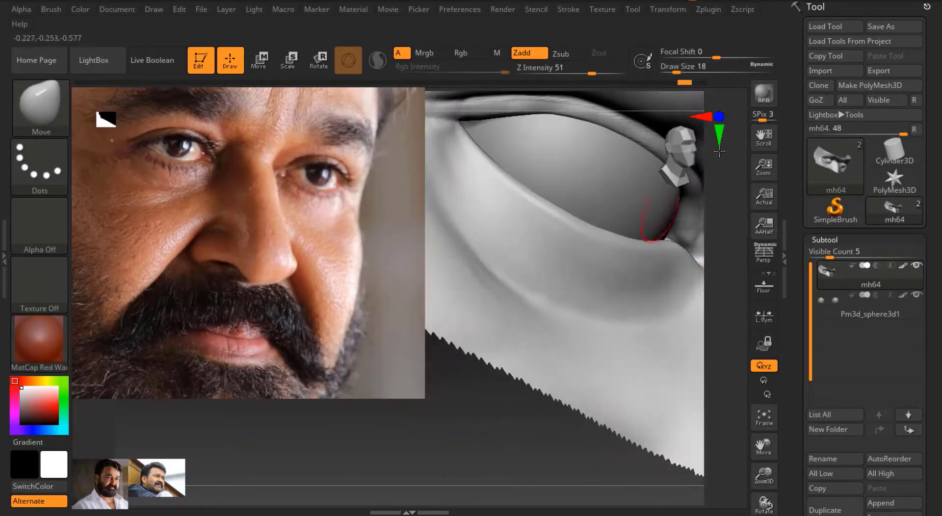
Refine the lower lid rim near the inner corner with the Move brush at draw sizes 18 and 13, undoing unwanted strokes
key(ctrl+z)
key(ctrl+z)
key(ctrl+z)
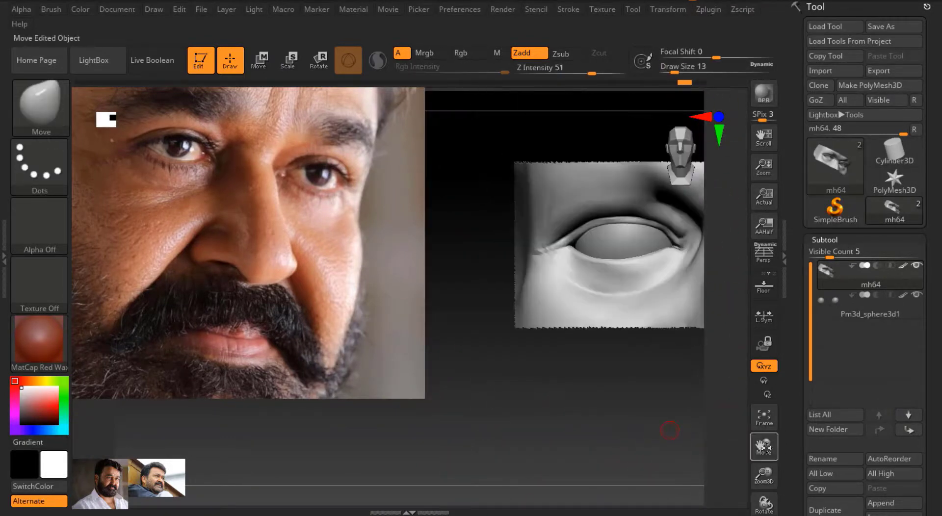
key(ctrl+z)
key(ctrl+z)
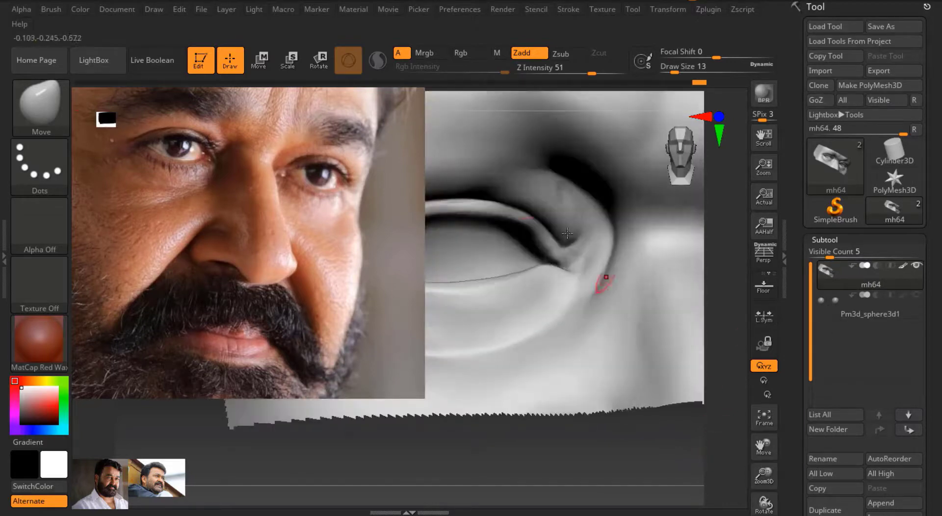
Build up the upper eyelid rim toward the inner eye corner with ClayBuildup at draw size 13 and smooth it
key(b)
key(c)
key(b)
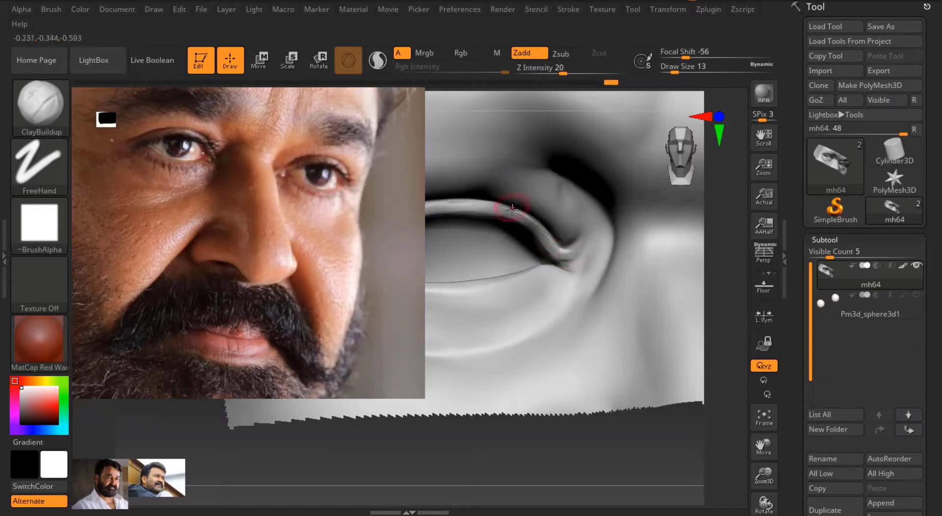
key(shift)
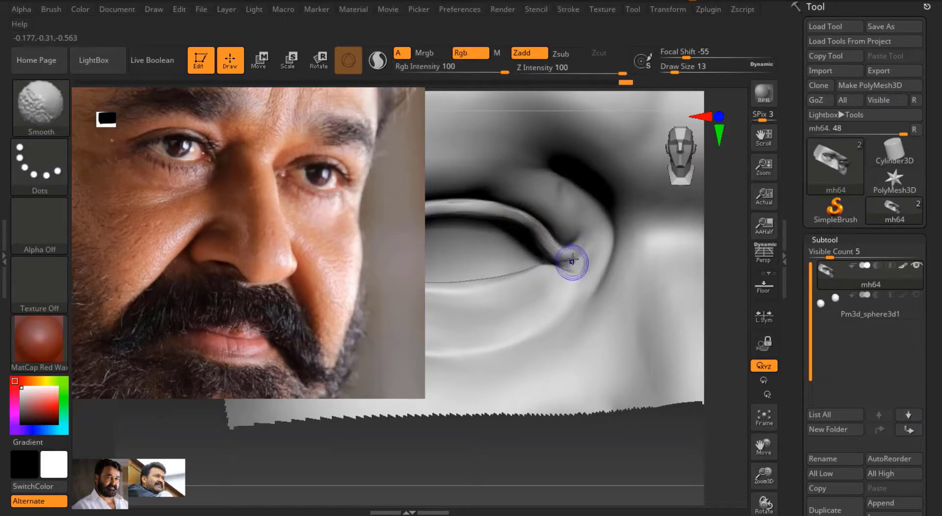
key(ctrl)
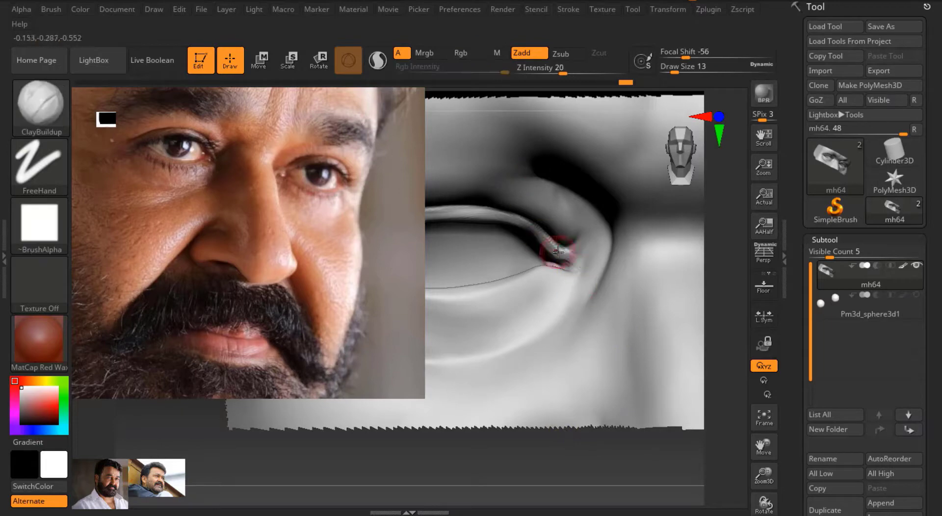
mouse_move(555, 439)
mouse_down()
mouse_move(638, 392)
mouse_move(729, 283)
mouse_up()
key(shift)
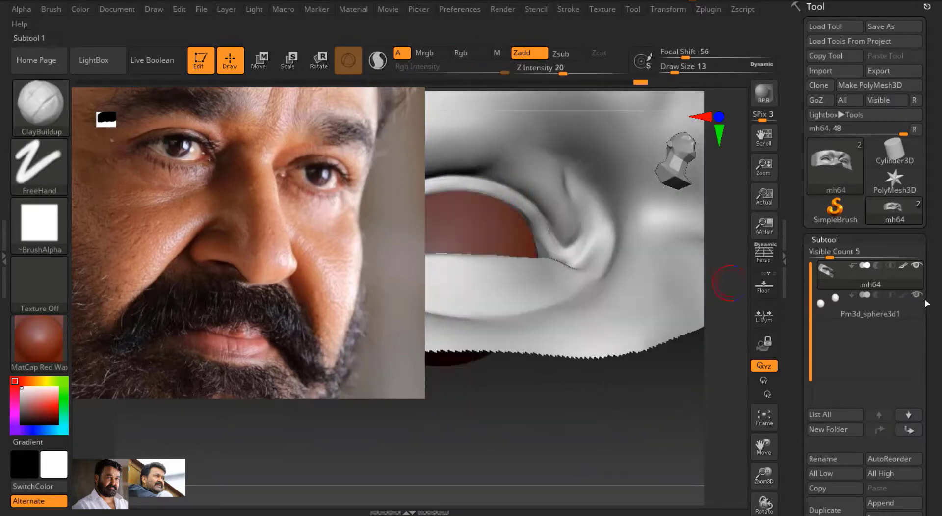
Reshape the other eye's upper eyelid from below with the Move brush, reducing the draw size from 49 to 41, and smooth it
mouse_move(726, 343)
mouse_down()
mouse_move(710, 399)
mouse_move(591, 461)
mouse_move(552, 454)
mouse_move(560, 423)
mouse_move(610, 371)
mouse_move(568, 210)
mouse_up()
key(bracketright)
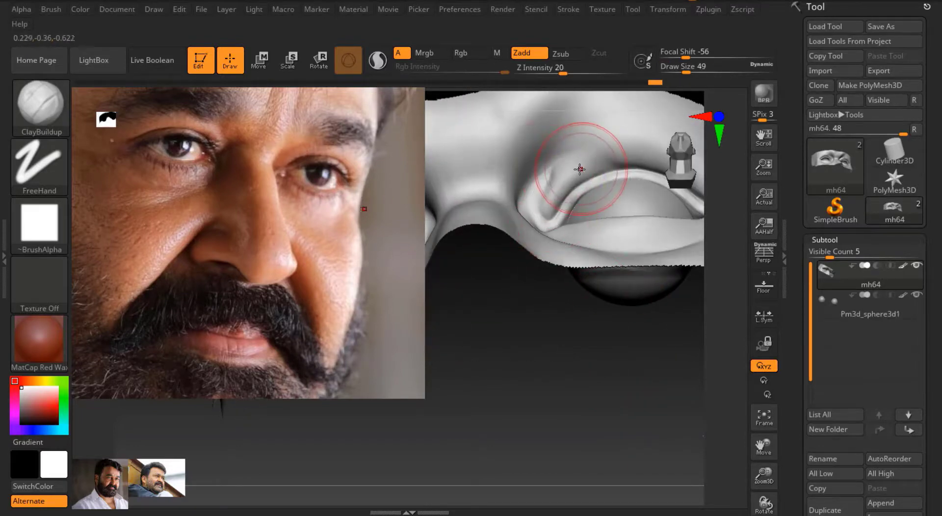
key(b)
key(m)
key(v)
mouse_move(618, 234)
mouse_down()
mouse_move(551, 218)
mouse_move(559, 211)
mouse_move(586, 219)
mouse_up()
key(bracketleft)
key(bracketleft)
key(bracketleft)
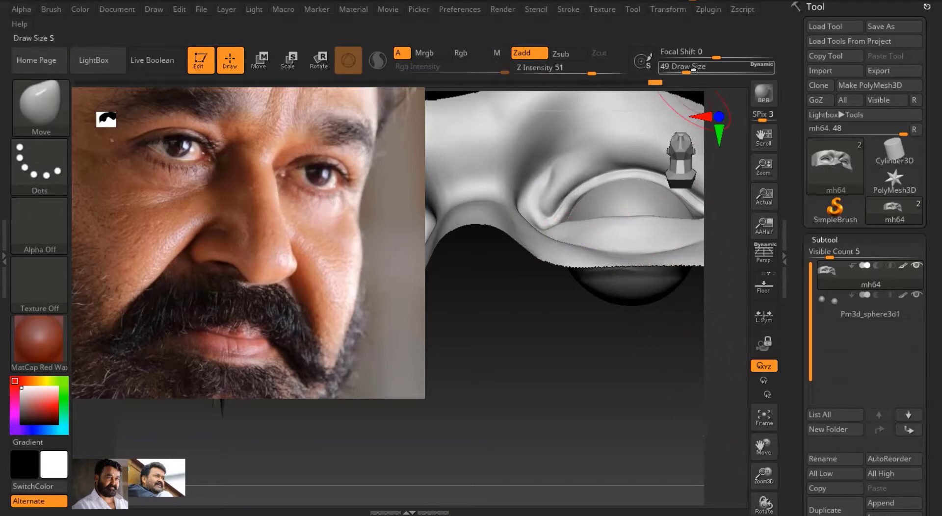
mouse_move(576, 348)
mouse_down()
mouse_move(603, 368)
mouse_move(581, 195)
mouse_move(615, 189)
mouse_move(624, 194)
mouse_move(609, 392)
mouse_up()
drag(764, 475, 782, 513)
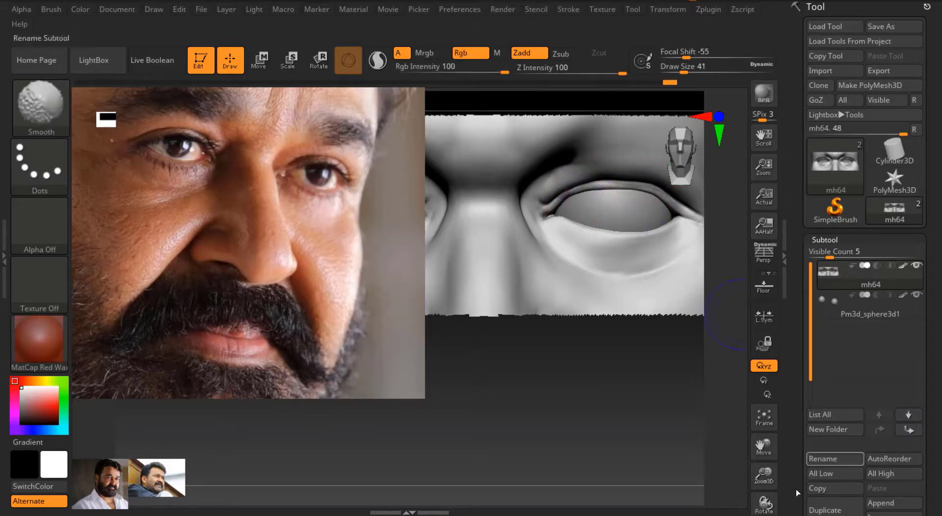
Adjust the upper lid and inner corner of the same eye with the Move brush at draw sizes 20 and 33
right_drag(590, 190, 582, 158)
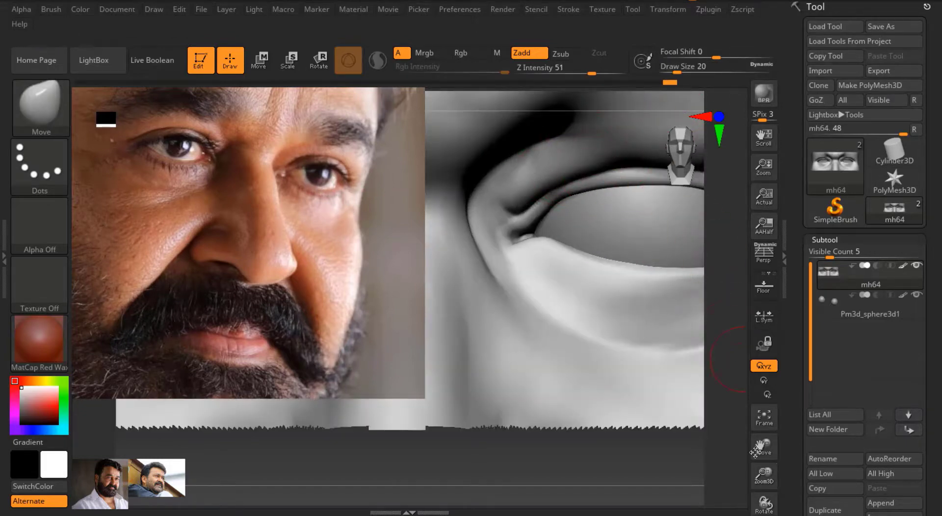
drag(755, 452, 702, 45)
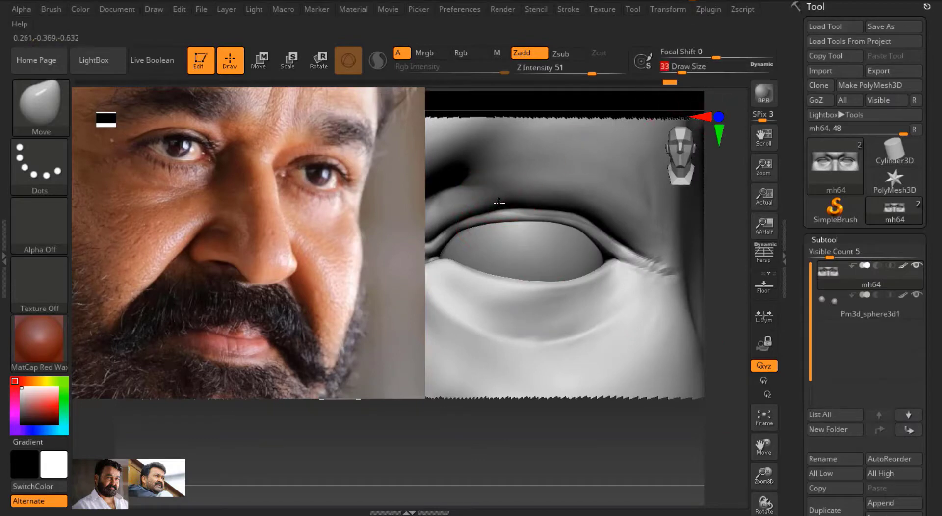
click(764, 417)
drag(638, 383, 341, 211)
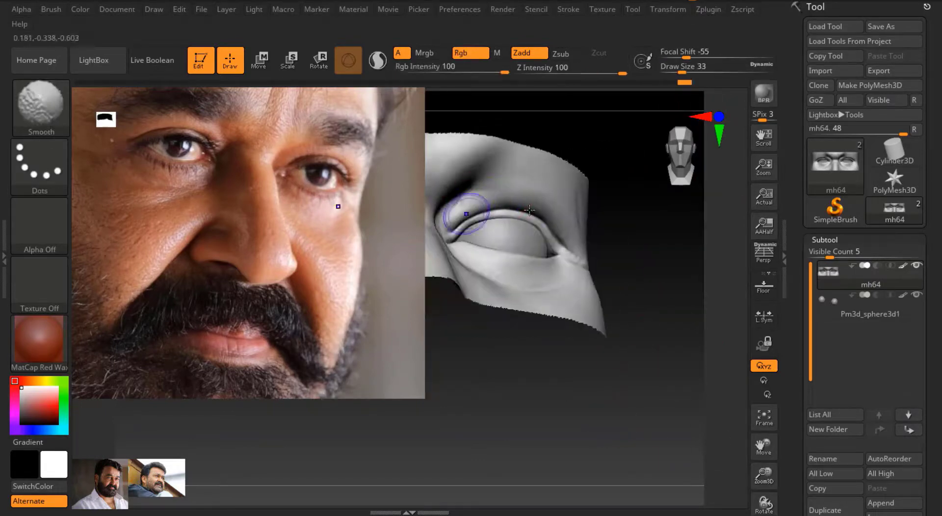
Unhide the whole bust and bring the face into a close front view
click(764, 417)
click(764, 417)
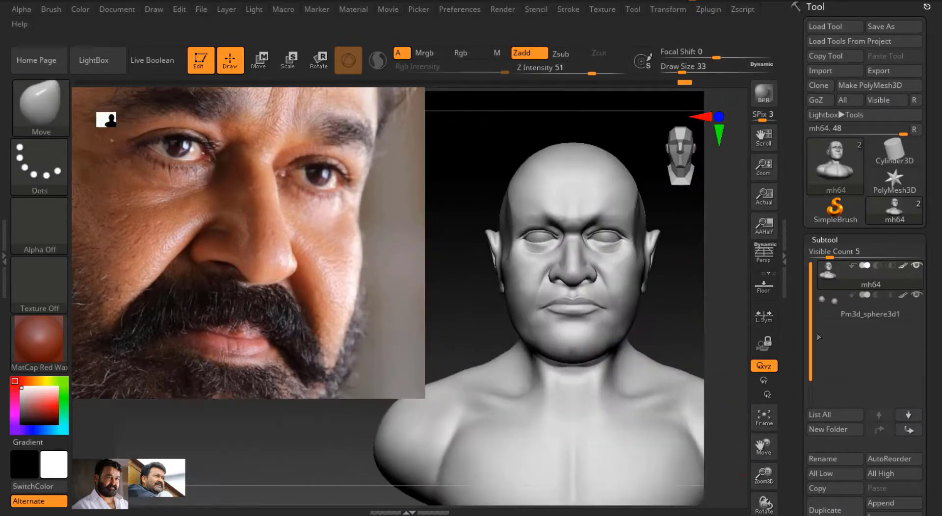
drag(772, 512, 762, 513)
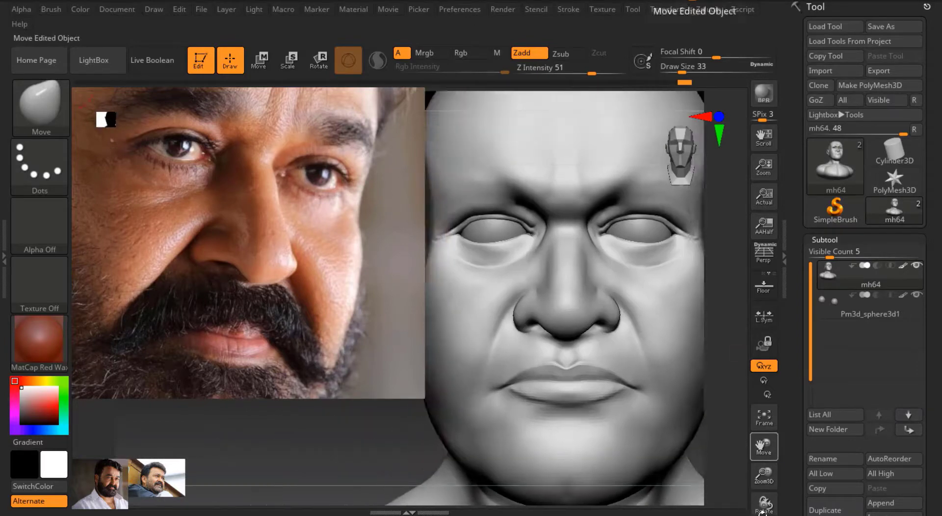
Adjust the outer eye corner and lower lid with the Move brush at draw sizes 54 and 49
right_drag(476, 228, 643, 177)
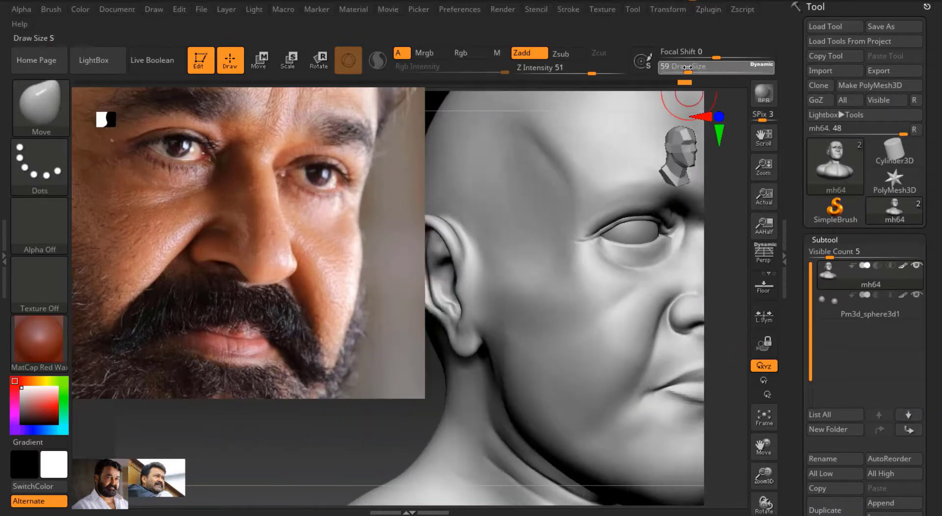
drag(688, 68, 685, 67)
right_drag(611, 253, 534, 247)
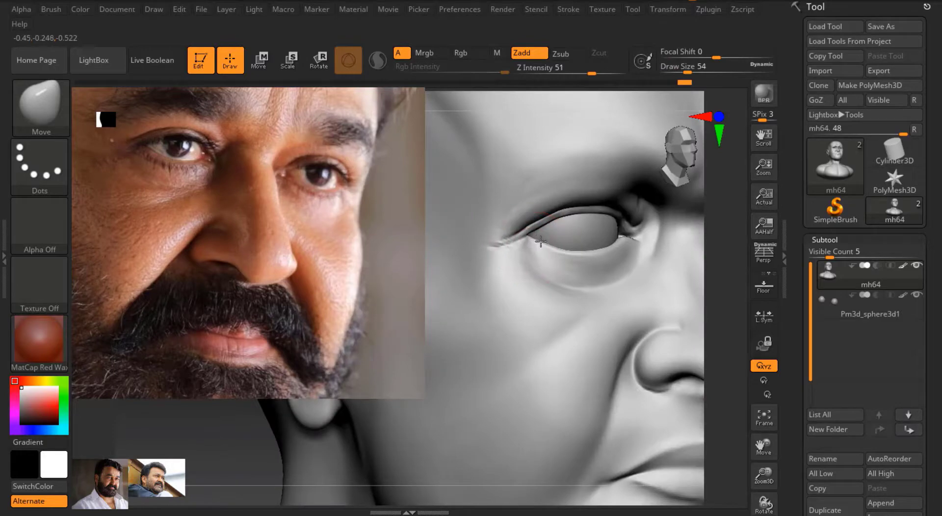
key(bracketleft)
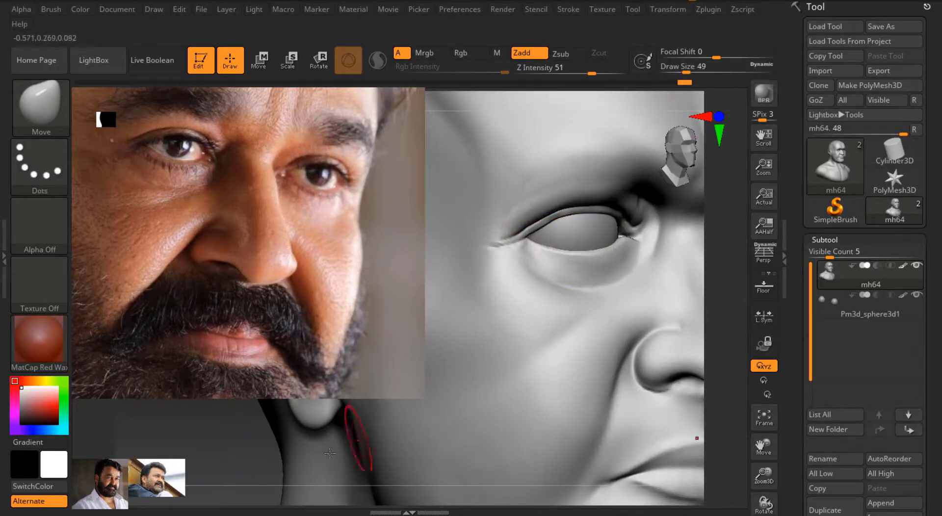
right_drag(330, 454, 314, 441)
Switch the MaskPen stroke to Lasso and mask the upper eyelid and brow area around the eyes
ctrl+click(40, 167)
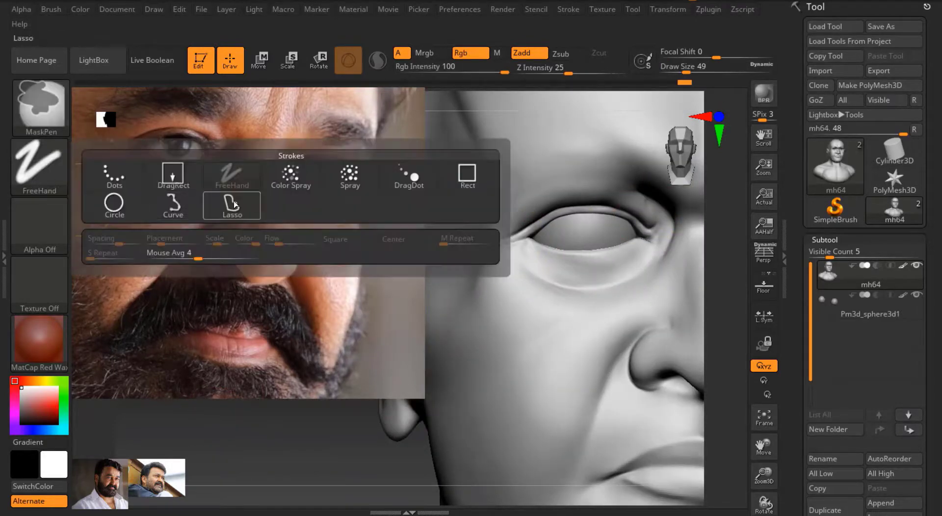
click(233, 204)
mouse_move(520, 239)
ctrl+mouse_down()
mouse_move(699, 214)
mouse_move(691, 247)
mouse_move(633, 237)
ctrl+mouse_up()
drag(309, 458, 471, 451)
mouse_move(476, 166)
ctrl+mouse_down()
mouse_move(597, 342)
mouse_move(448, 219)
mouse_move(635, 227)
mouse_move(697, 442)
ctrl+mouse_up()
key(f)
drag(764, 478, 753, 372)
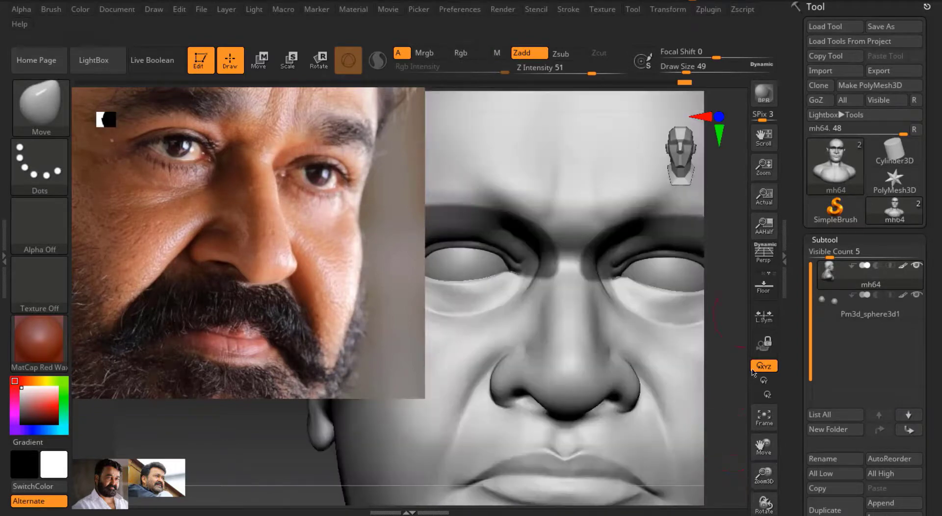
drag(253, 452, 388, 399)
drag(765, 444, 877, 452)
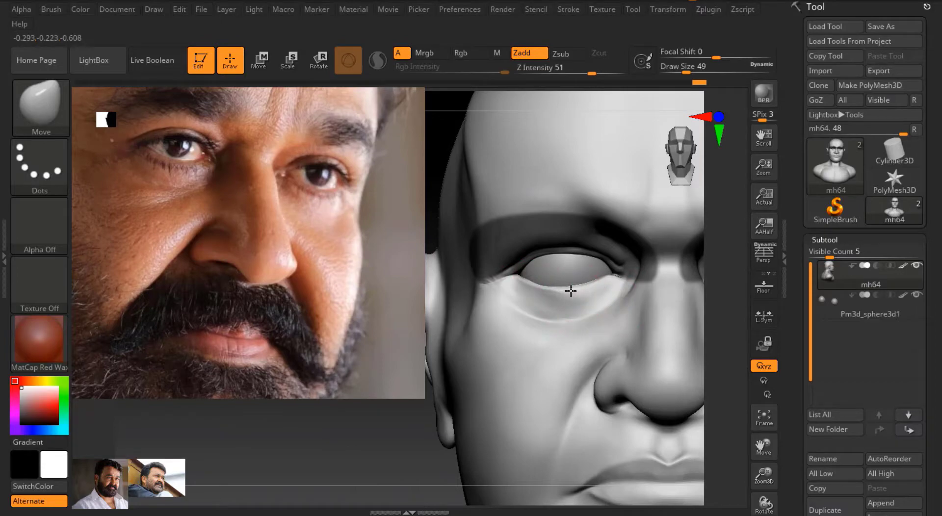
Import the front-facing beige-shirt photo from the REFERENCE folder and show it as the new reference beside the face
key(shift+z)
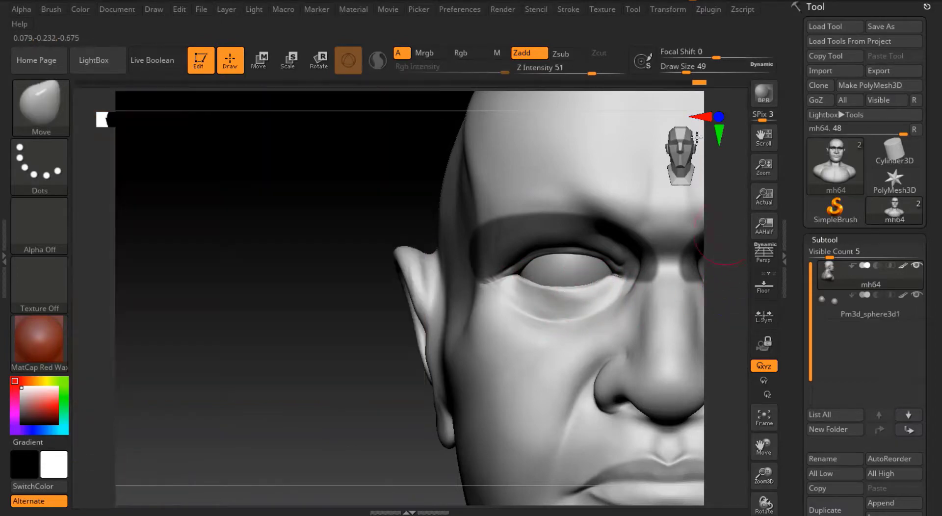
click(603, 10)
click(626, 120)
scroll(589, 93, down, 10)
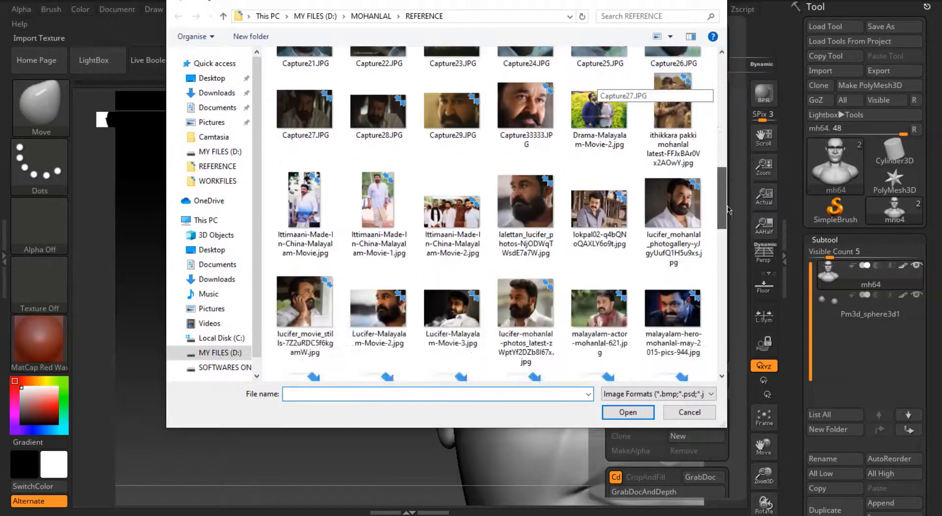
scroll(540, 245, down, 10)
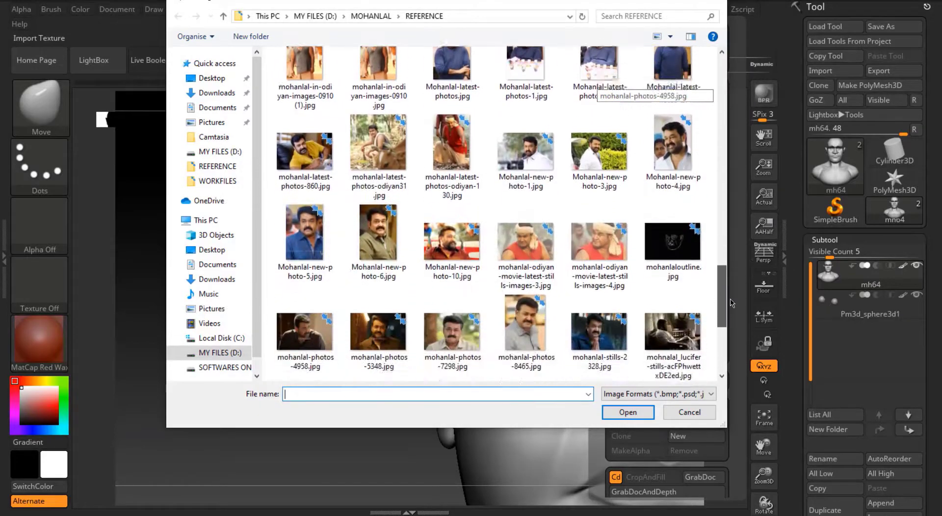
click(452, 294)
key(Return)
click(603, 9)
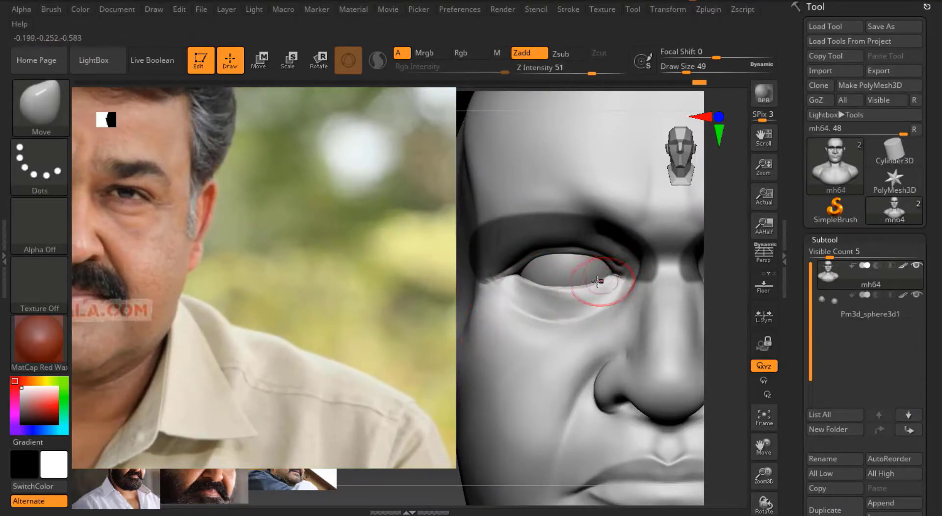
Adjust the tear duct area at the inner eye corner with the Move brush at draw size 8
drag(764, 474, 705, 373)
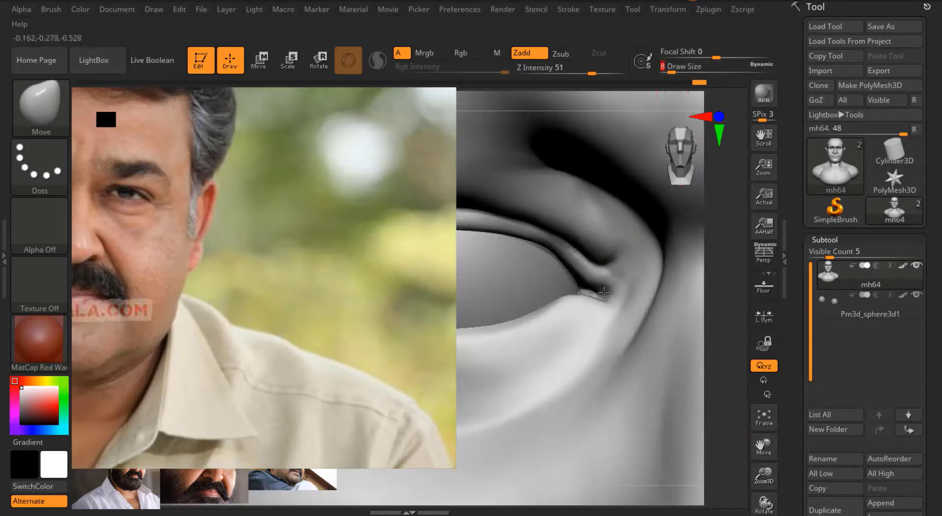
key(ctrl)
key(ctrl+b)
key(Escape)
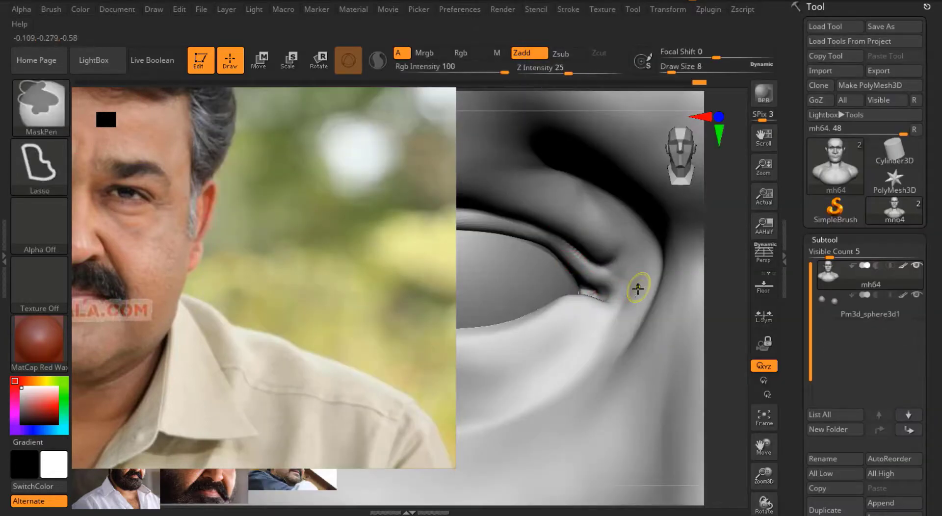
Carve the crease at the inner eye corner with DamStandard at draw size 8
key(b)
key(d)
key(s)
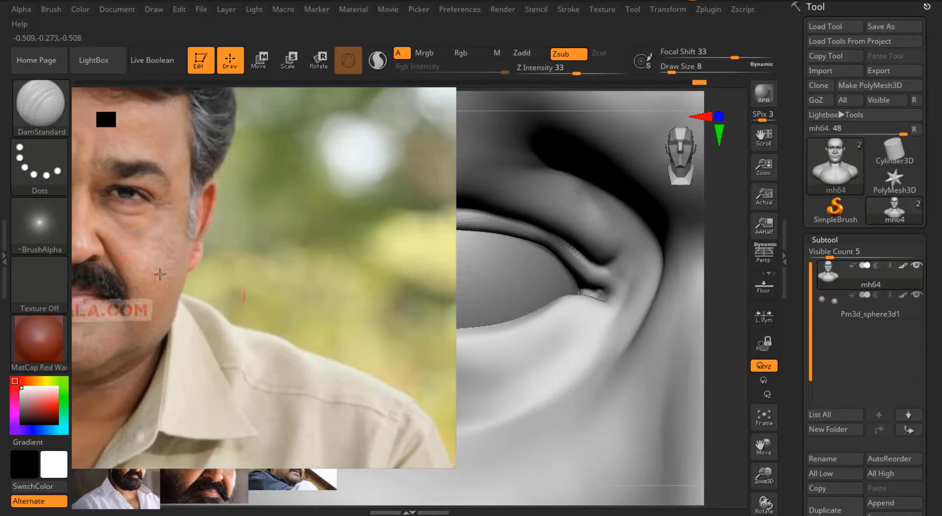
drag(160, 274, 242, 230)
key(f)
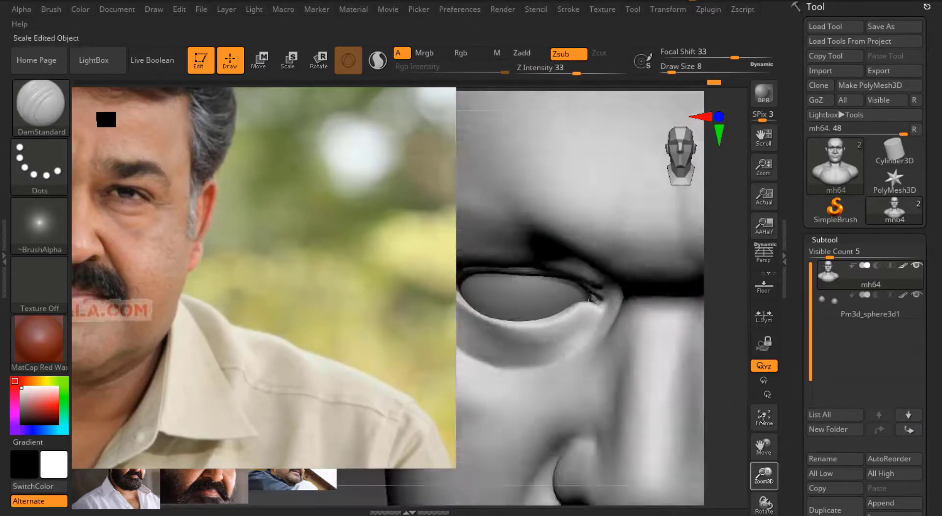
Build up the tear duct at the inner eye corner with ClayBuildup at draw size 8
shift+drag(343, 314, 378, 301)
drag(775, 423, 574, 304)
key(b)
key(c)
key(b)
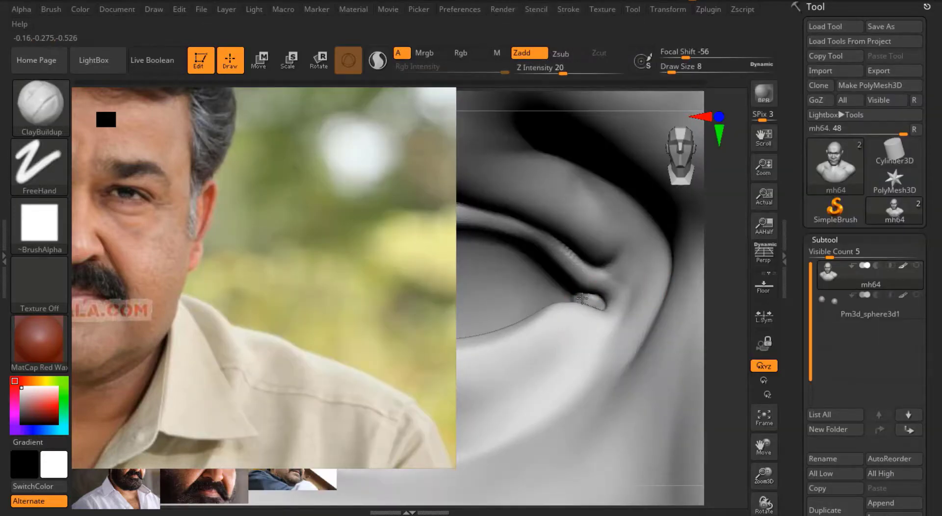
drag(79, 270, 106, 282)
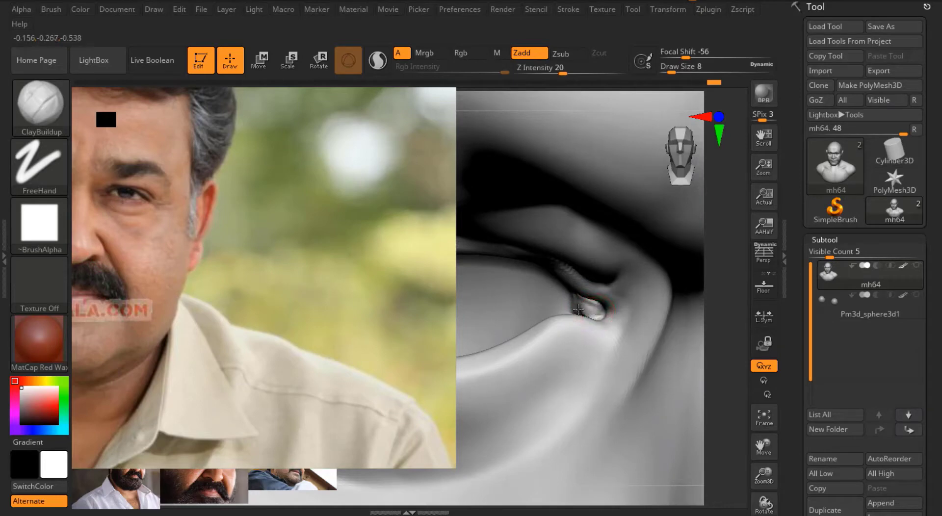
drag(763, 446, 659, 326)
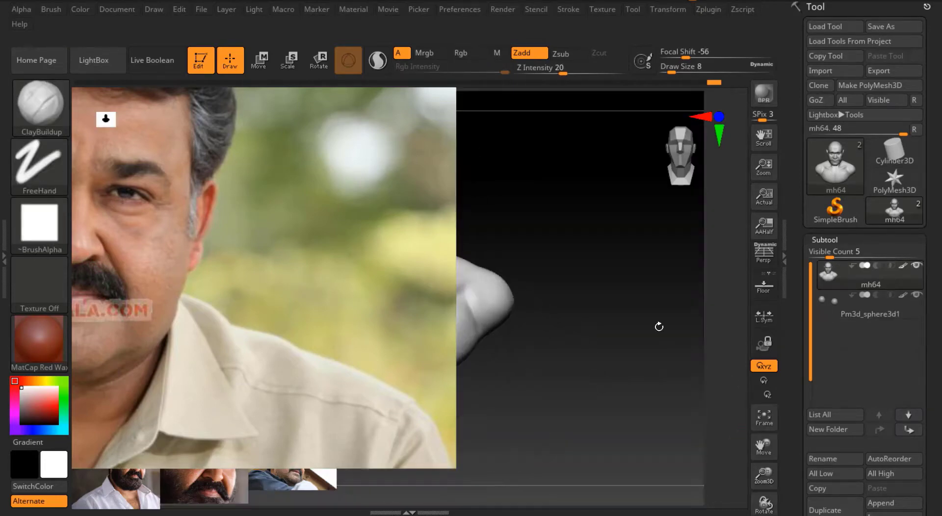
Import the side-profile photo Capture5.JPG from the REFERENCE folder as a texture
key(f)
drag(764, 477, 604, 294)
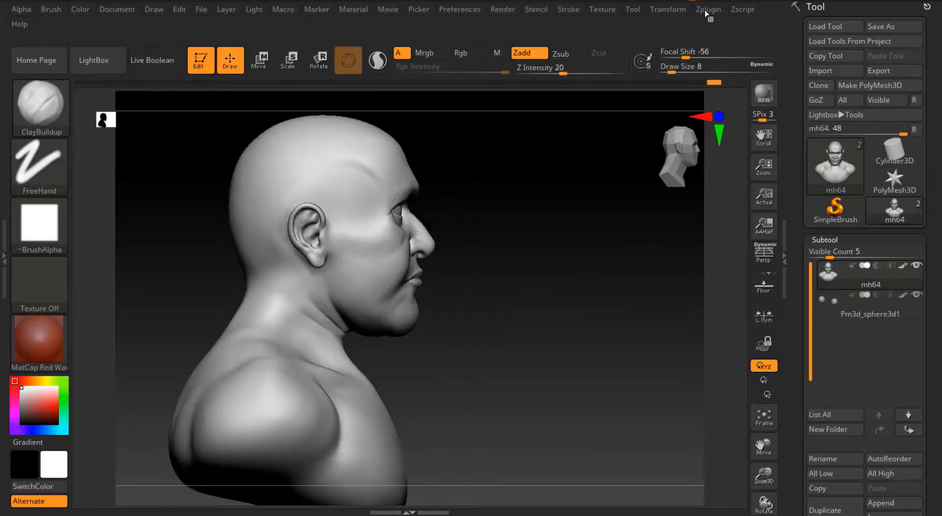
click(602, 9)
click(616, 76)
scroll(725, 116, down, 2)
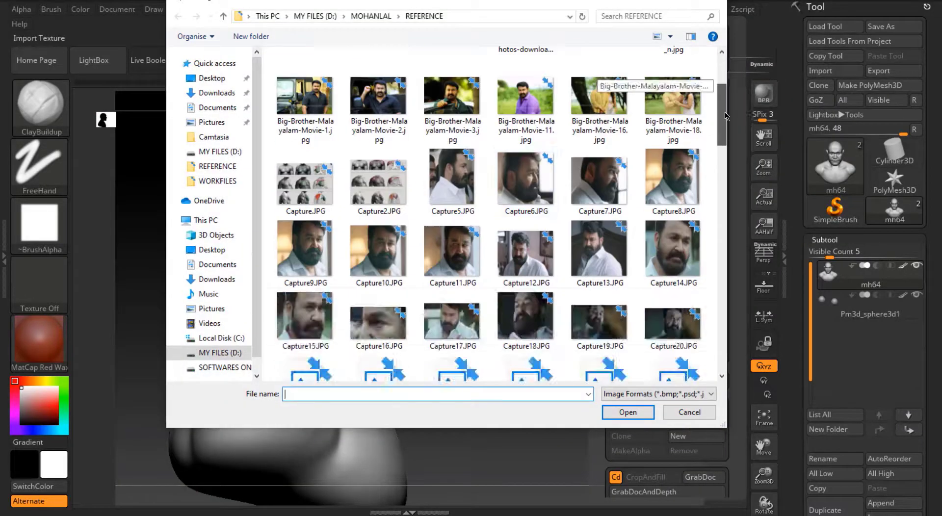
scroll(725, 116, down, 3)
scroll(726, 116, up, 3)
click(451, 152)
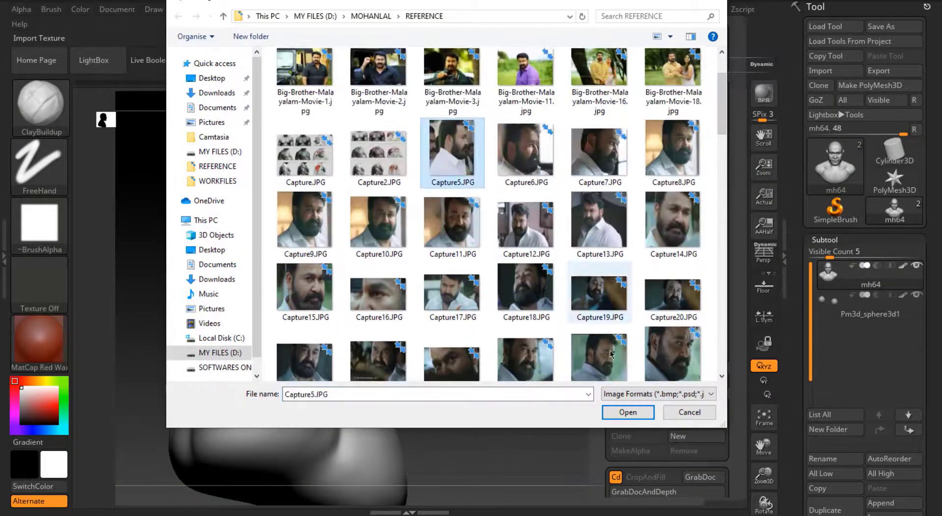
click(629, 412)
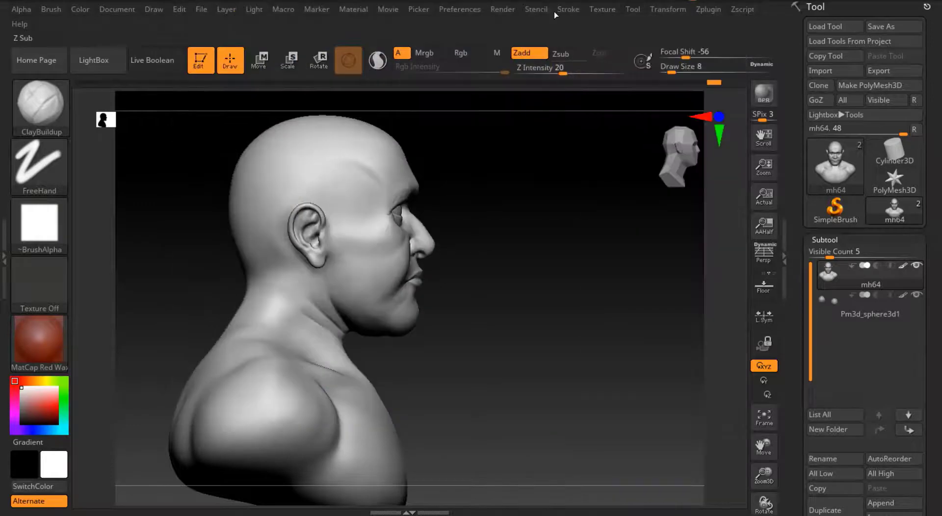
Create a combined TPoseMesh of the bust's subtools with Transpose Master
click(710, 8)
click(738, 254)
click(734, 269)
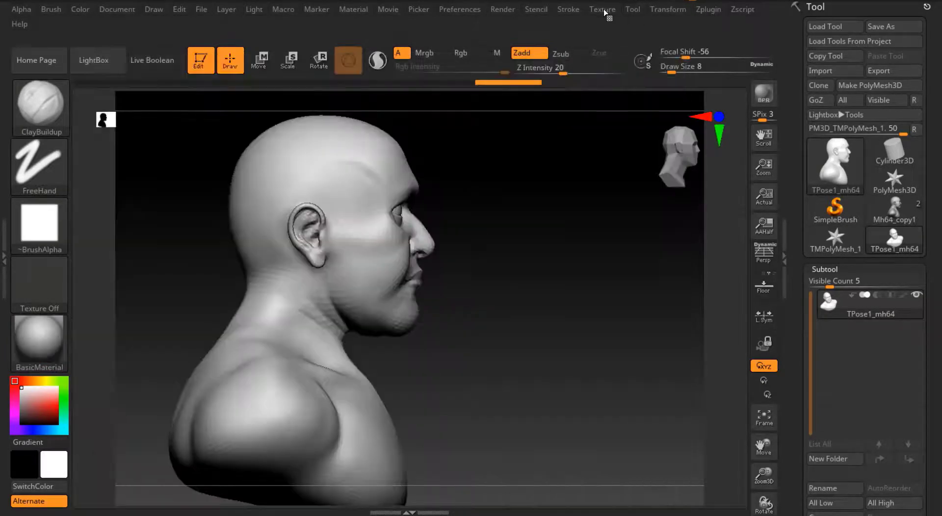
Add the Capture5 photo to Spotlight and place it beside the head in profile view
click(605, 9)
click(649, 278)
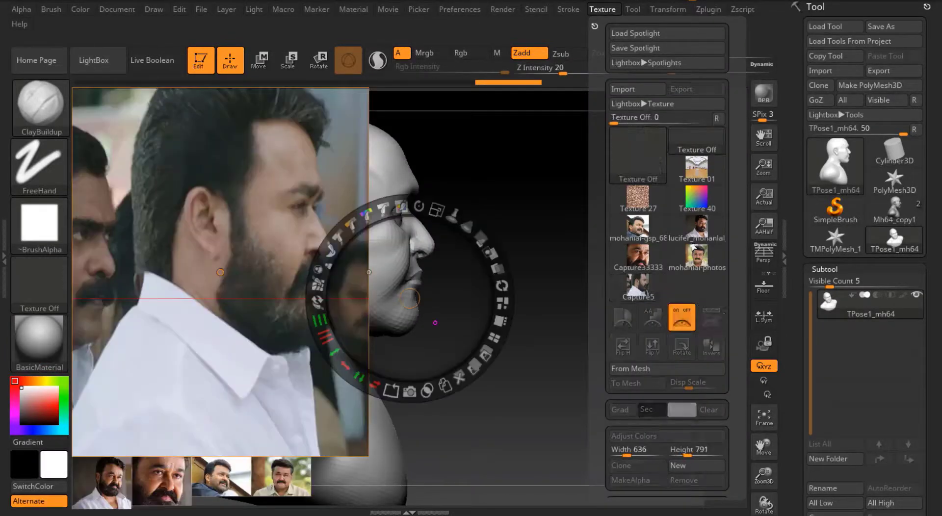
drag(214, 320, 560, 259)
key(z)
drag(765, 473, 764, 442)
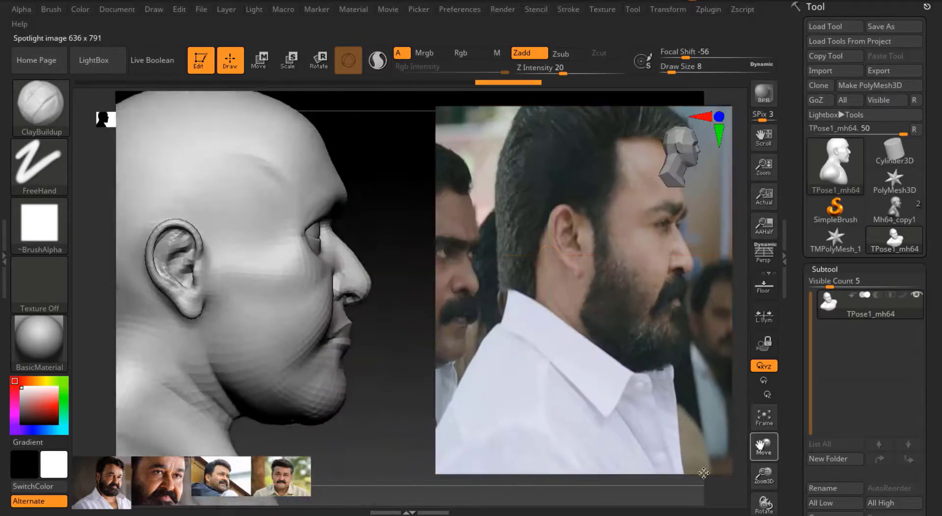
Mask the eyeballs on the combined mesh with the MaskPen using a FreeHand stroke at draw size 74
mouse_move(549, 95)
mouse_down()
mouse_move(428, 221)
mouse_move(351, 187)
mouse_move(510, 99)
mouse_up()
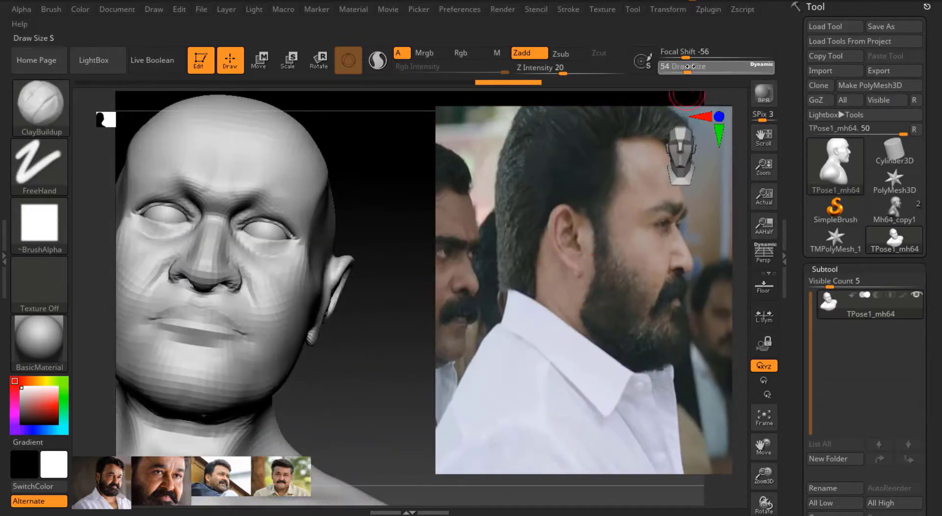
key(ctrl)
click(40, 167)
click(271, 172)
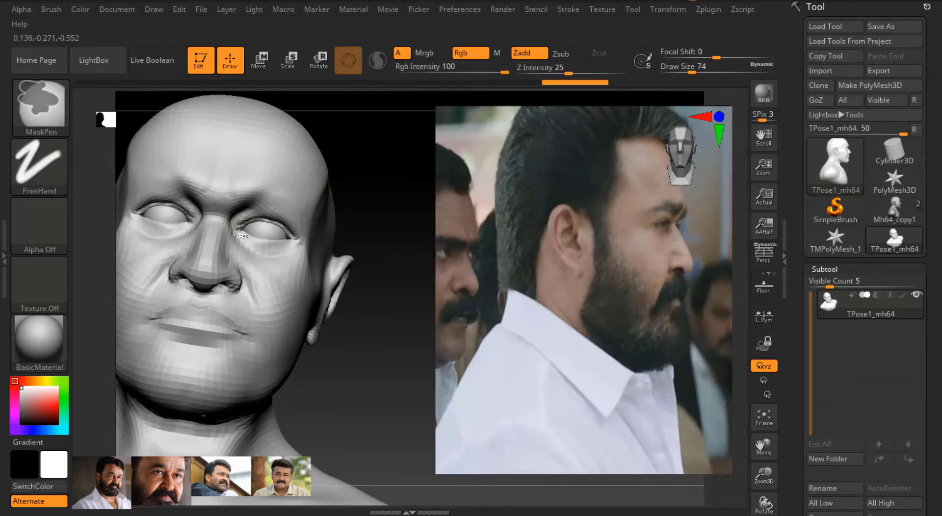
mouse_move(286, 214)
ctrl+right_down()
mouse_move(391, 177)
mouse_move(232, 224)
ctrl+right_up()
mouse_move(232, 224)
ctrl+mouse_down()
mouse_move(252, 202)
mouse_move(287, 195)
ctrl+mouse_up()
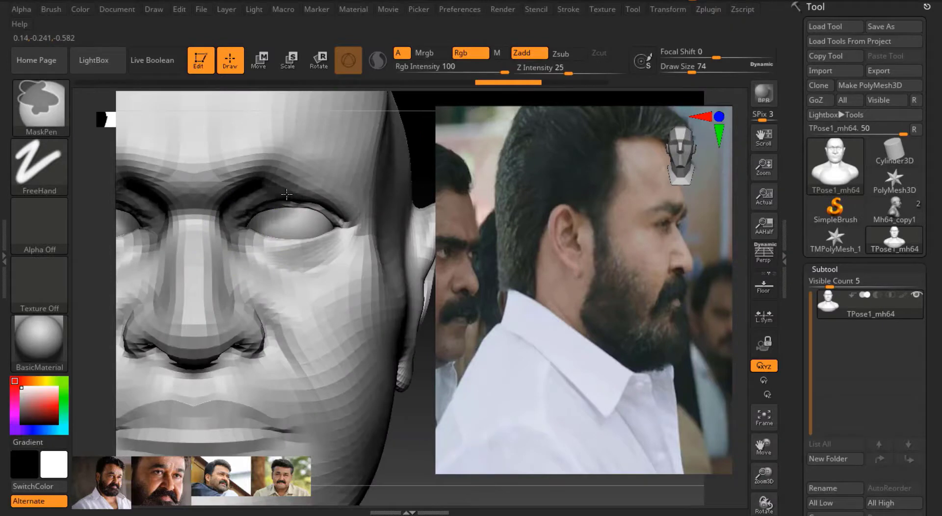
ctrl+drag(318, 235, 274, 237)
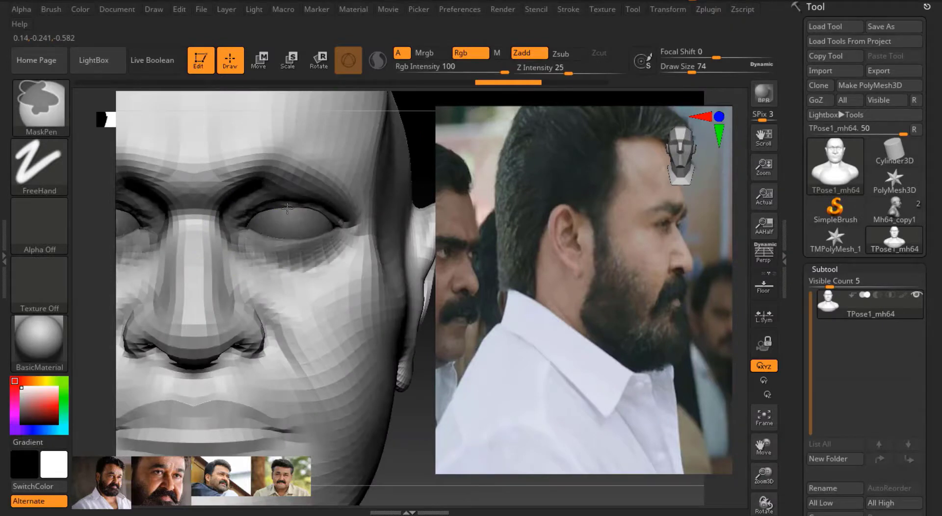
Invert the mask and move the eyeballs forward about 0.0144 with the Move gizmo in profile view
key(f)
shift+drag(343, 309, 422, 313)
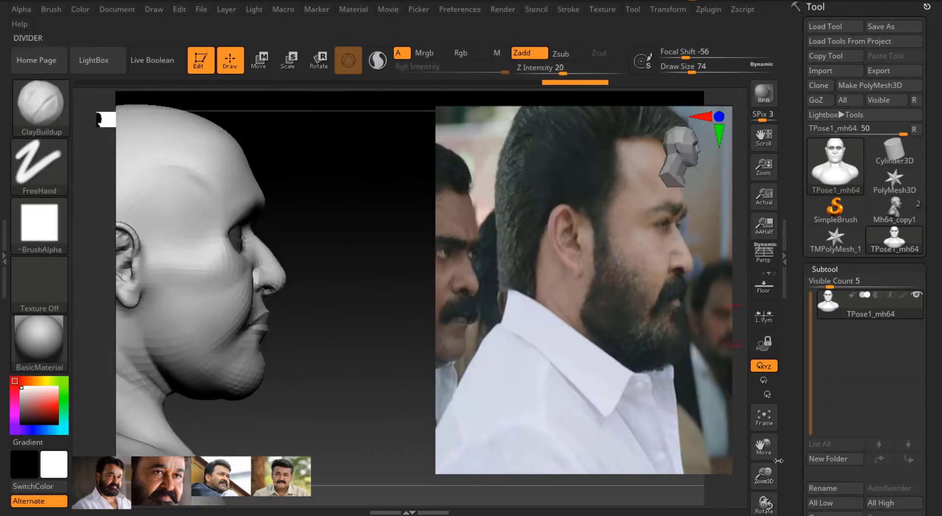
drag(779, 460, 778, 417)
key(w)
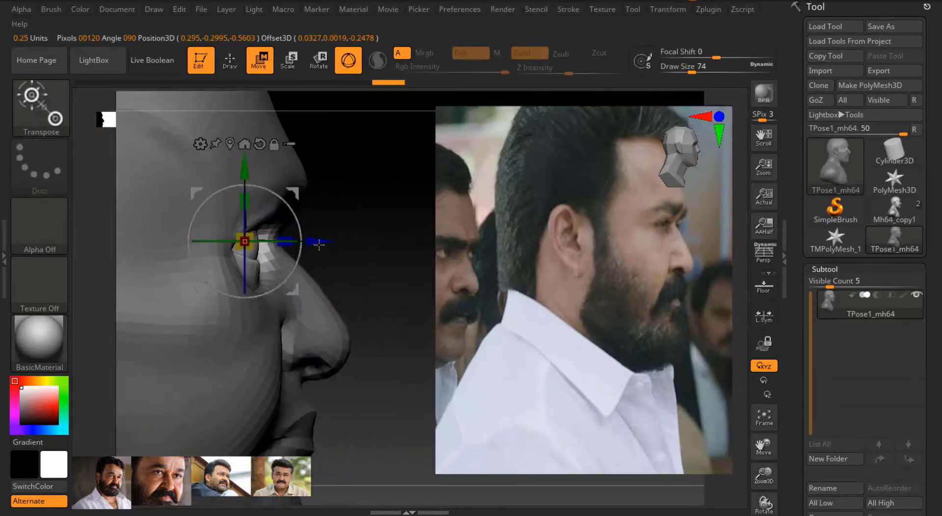
drag(317, 241, 326, 241)
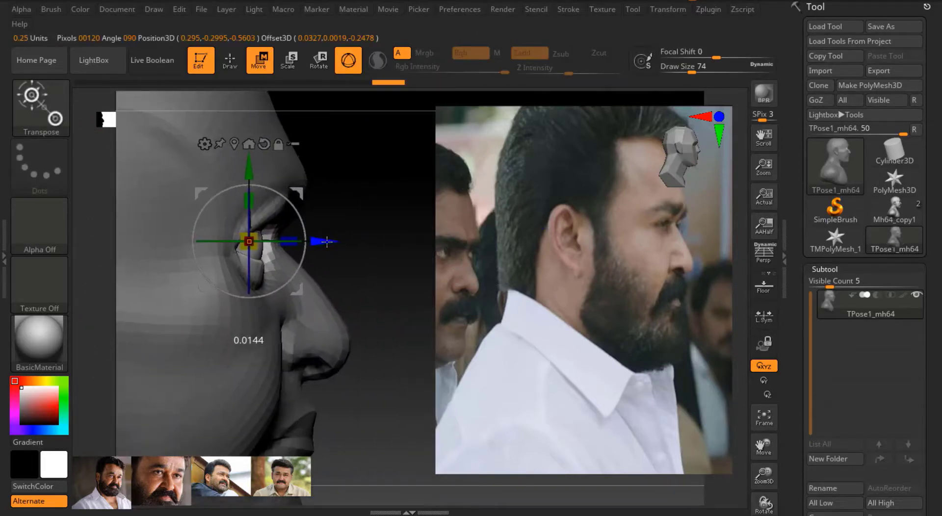
key(q)
Transfer the combined mesh changes back to the subtools with TPose|SubT and select the head subtool
mouse_move(384, 210)
mouse_down()
mouse_move(340, 216)
mouse_move(431, 452)
mouse_up()
click(708, 9)
click(796, 267)
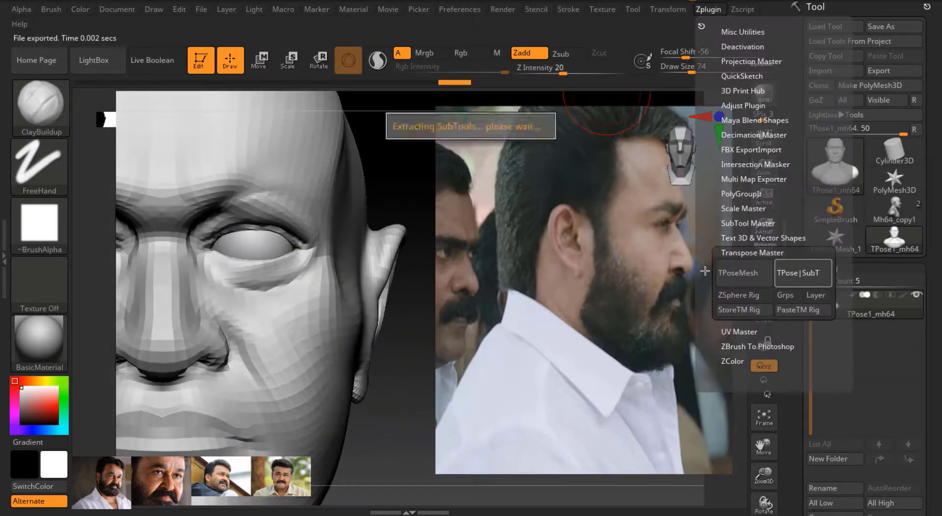
drag(400, 417, 449, 415)
alt+drag(368, 234, 337, 273)
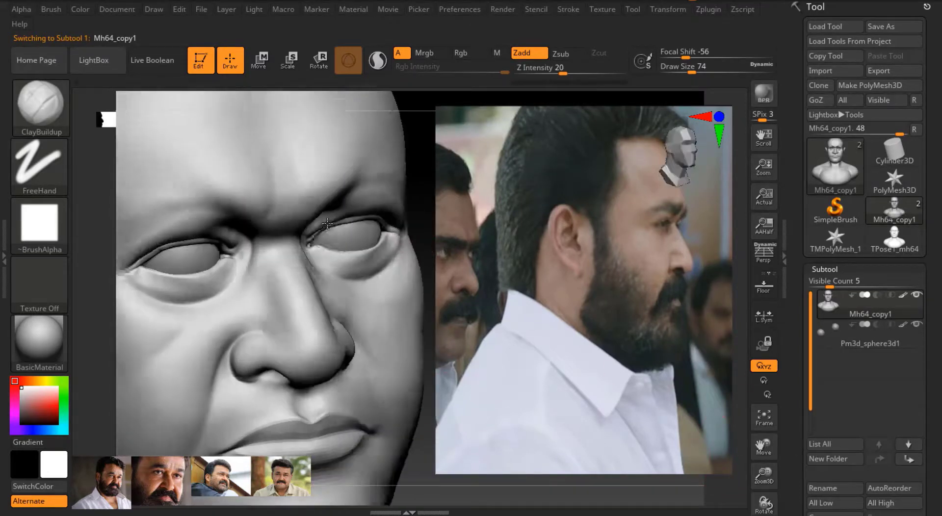
Step the head subtool back to an earlier state in its undo history
key(shift)
key(f)
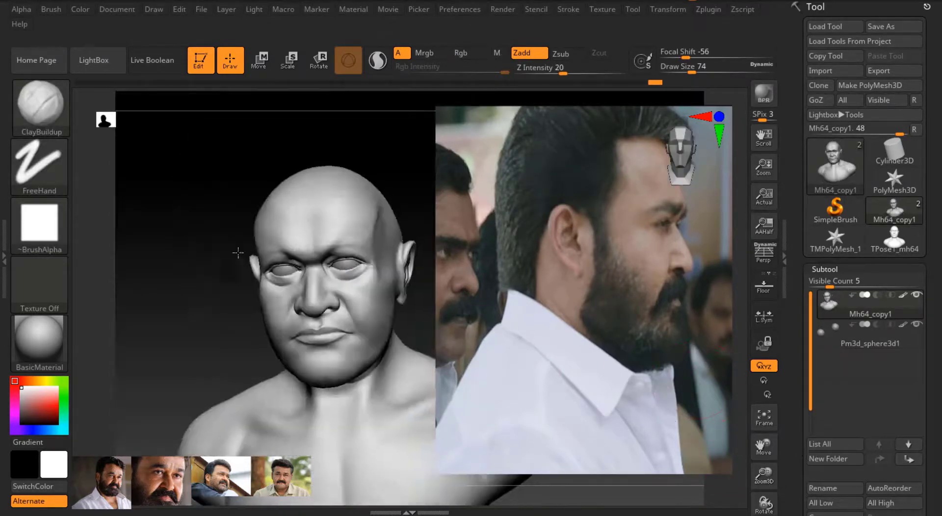
key(ctrl)
click(633, 83)
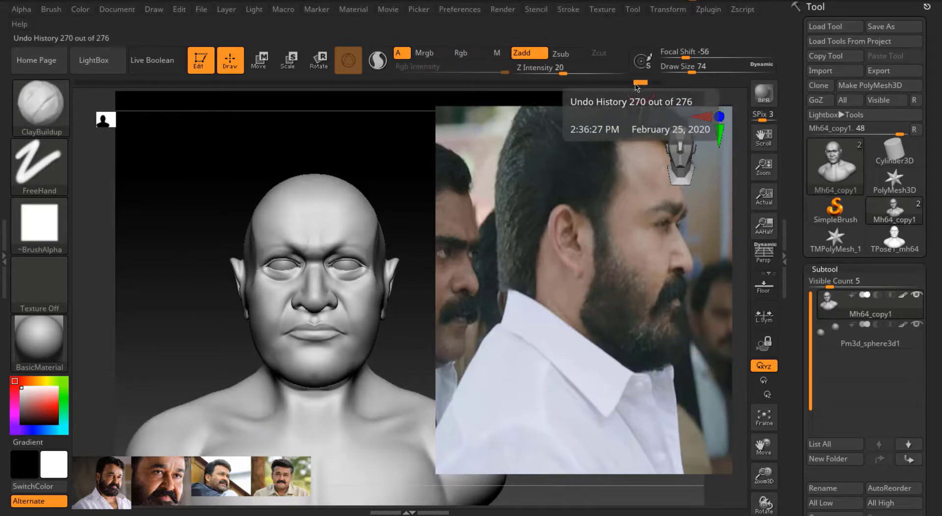
mouse_move(615, 86)
mouse_down()
mouse_move(588, 87)
mouse_move(621, 81)
mouse_move(589, 82)
mouse_move(603, 82)
mouse_up()
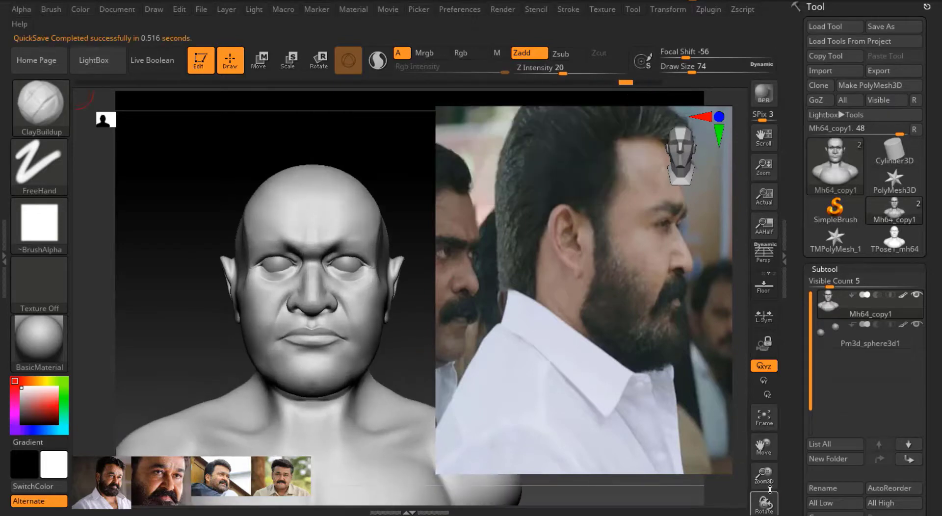
Select the Pm3d_sphere3d1 eyeball subtool and shift it along its depth axis with the Move gizmo in profile view
click(866, 325)
click(867, 307)
right_drag(220, 378, 328, 379)
click(866, 338)
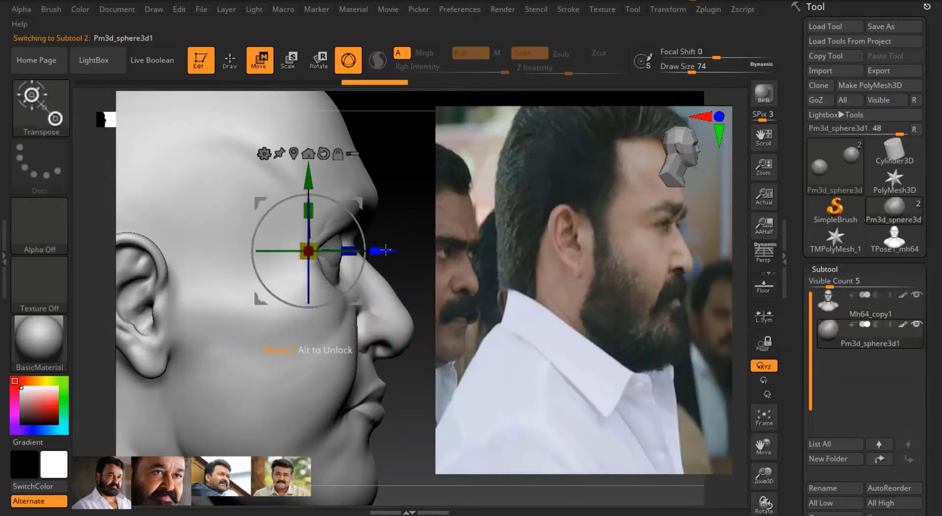
right_drag(406, 148, 430, 413)
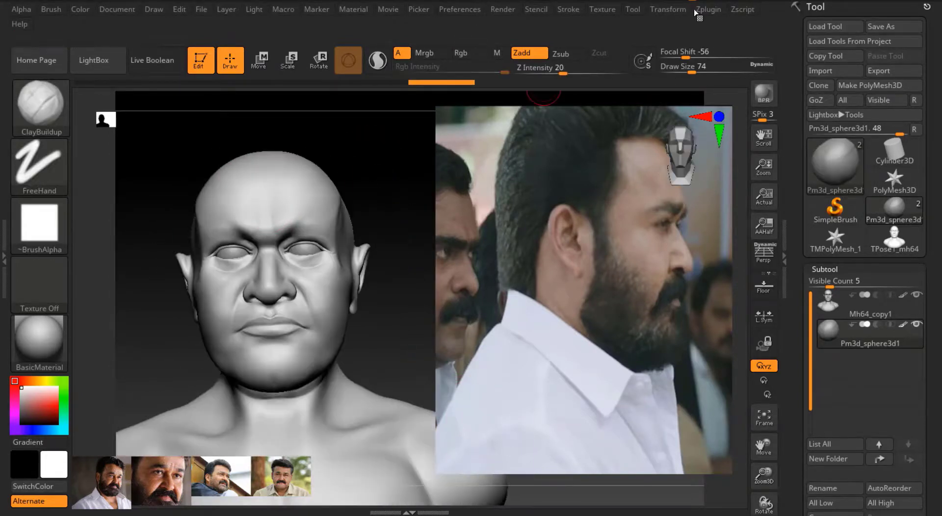
Create a combined pose mesh of the subtools with TPoseMesh and mask the areas around both eyes
click(708, 9)
click(781, 272)
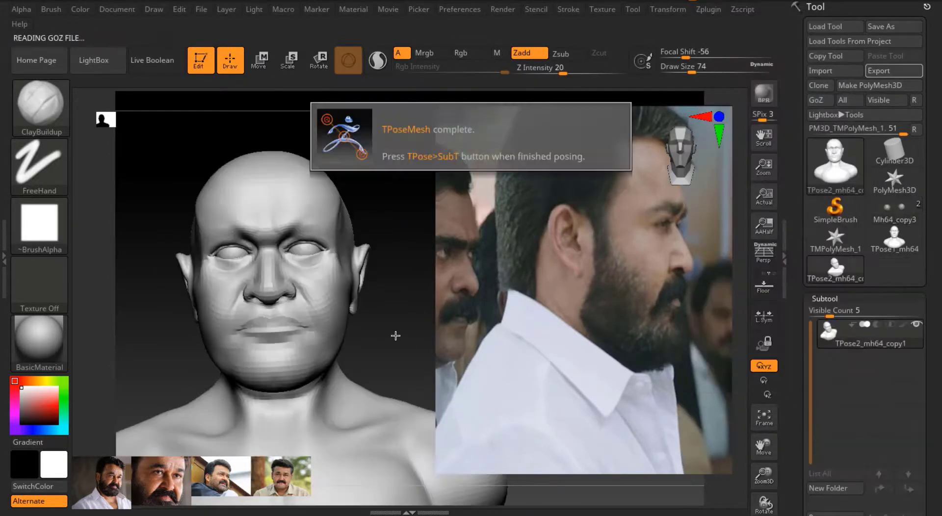
mouse_move(122, 394)
shift+mouse_down()
mouse_move(273, 290)
mouse_move(300, 209)
shift+mouse_up()
key(ctrl)
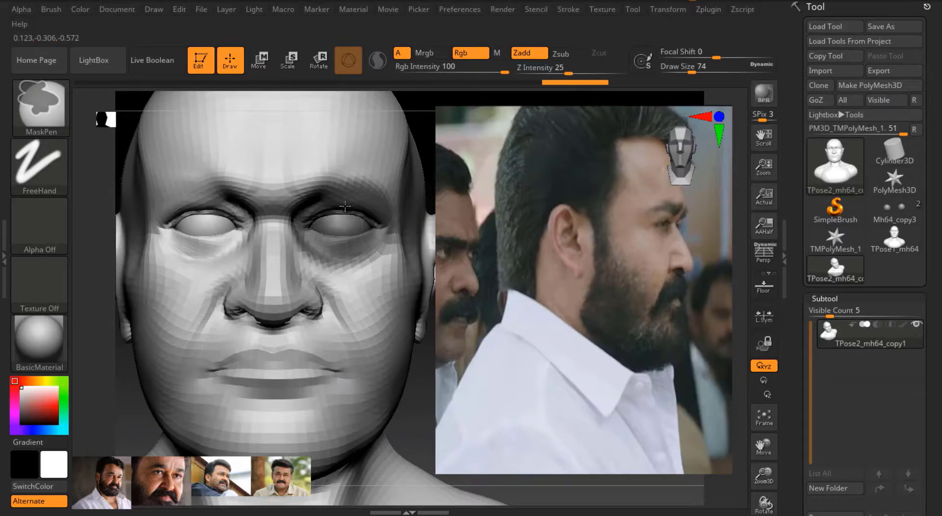
mouse_move(340, 230)
ctrl+mouse_down()
mouse_move(377, 241)
mouse_move(326, 245)
mouse_move(307, 229)
mouse_move(321, 204)
mouse_move(352, 198)
mouse_move(372, 208)
mouse_move(376, 237)
ctrl+mouse_up()
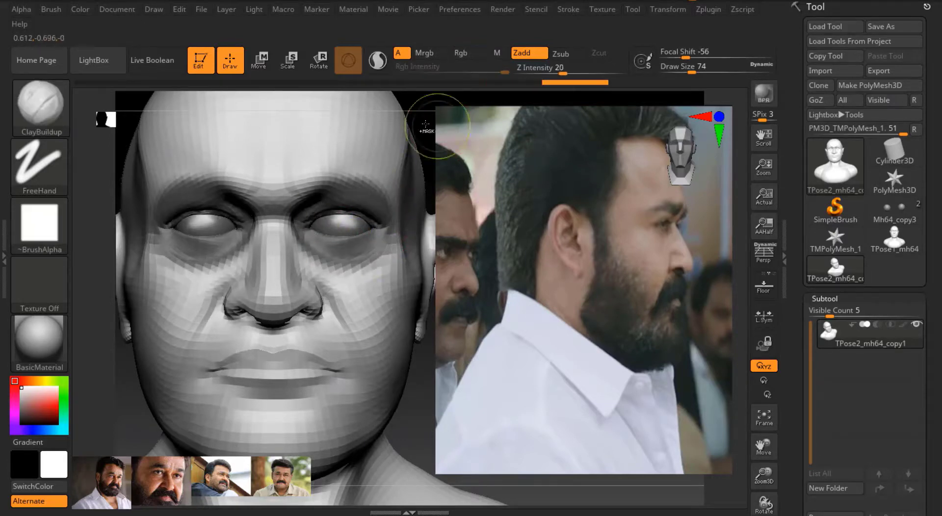
Invert the mask and shift the eye areas of the pose mesh along the Z axis in side view
ctrl+click(101, 399)
drag(102, 399, 147, 390)
key(w)
click(385, 218)
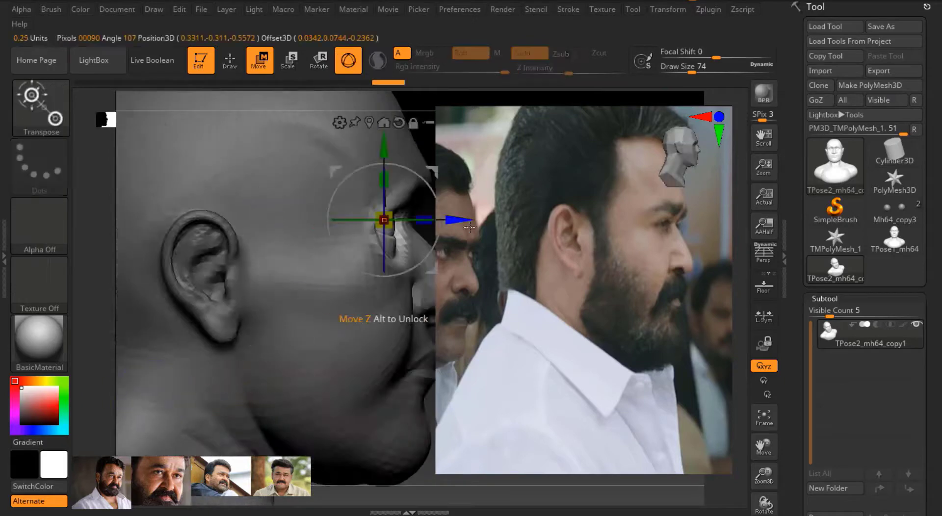
drag(422, 196, 373, 221)
drag(369, 259, 378, 259)
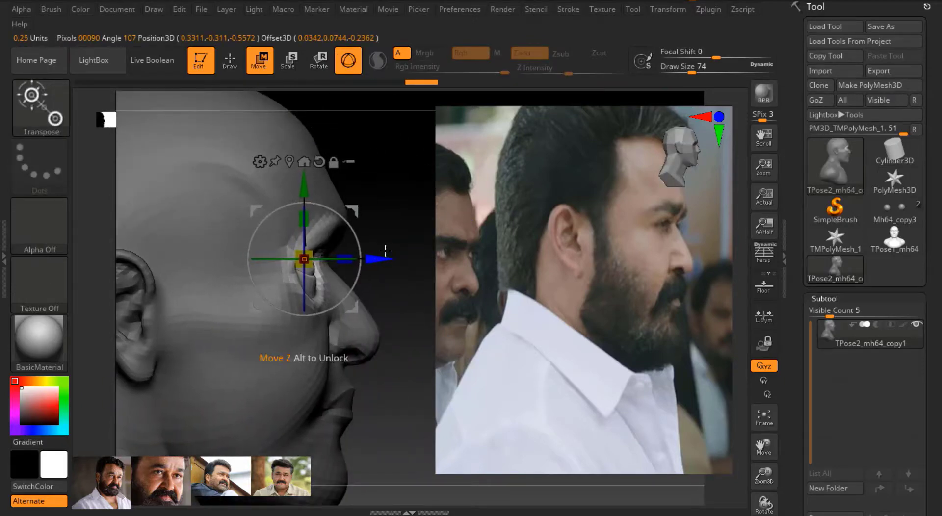
Return to Draw mode and transfer the reposed eye areas back to the original subtools with TPose>SubT
key(q)
mouse_move(412, 193)
mouse_down()
mouse_move(363, 196)
mouse_move(427, 216)
mouse_up()
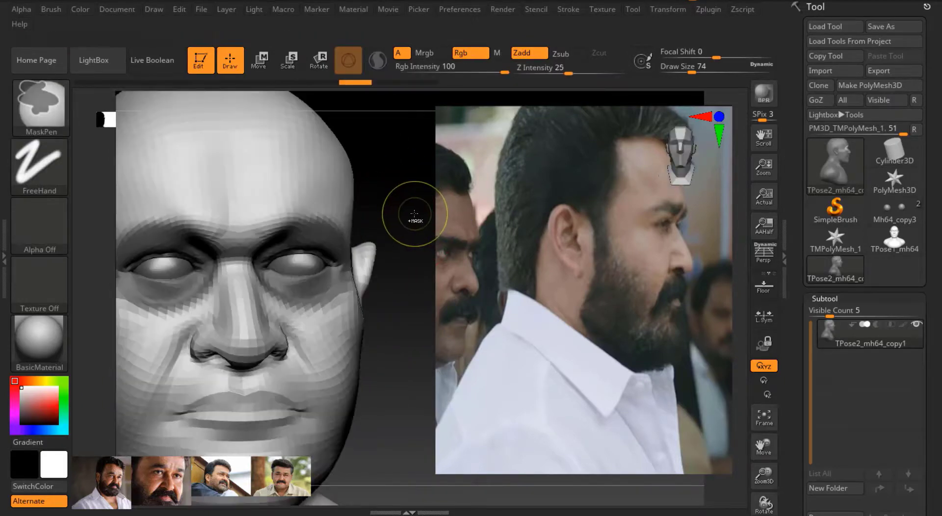
click(708, 8)
click(803, 275)
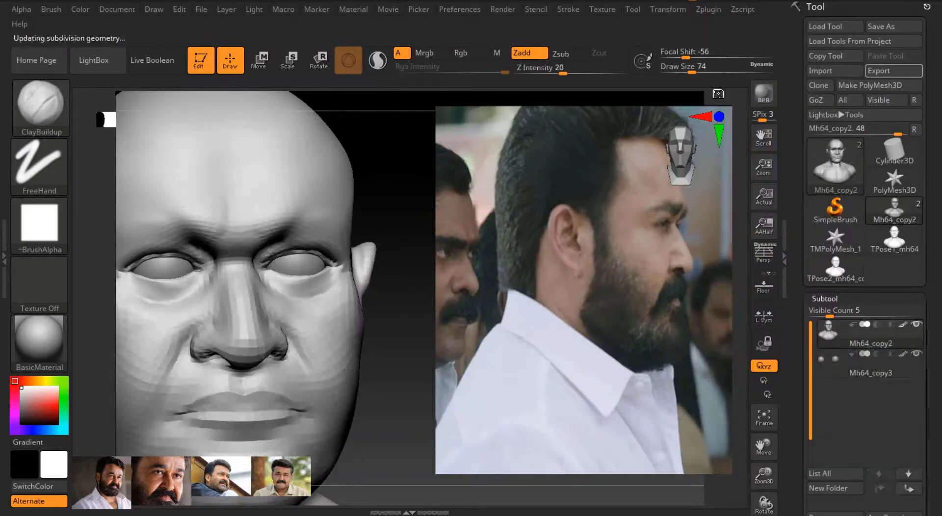
Build a TPoseMesh from the subtools again and transfer it back to the separate subtools
click(708, 9)
click(739, 274)
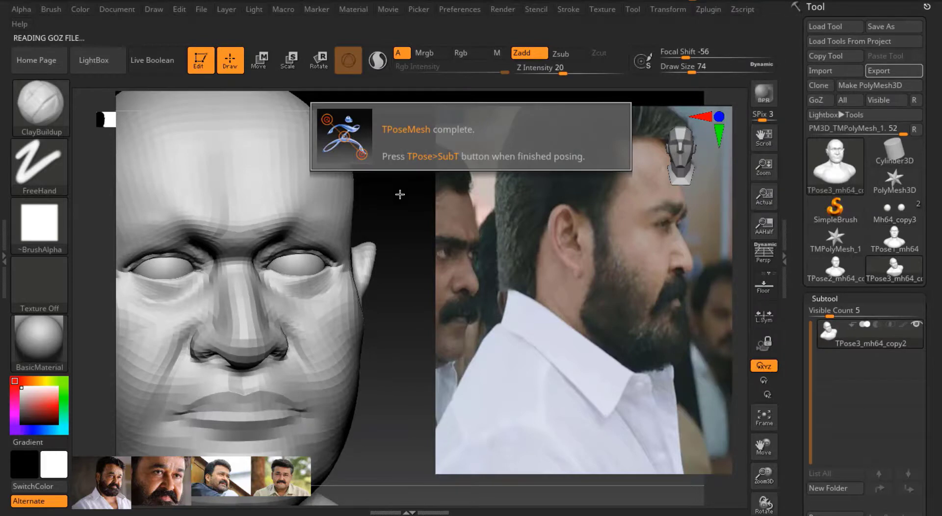
click(709, 9)
click(791, 273)
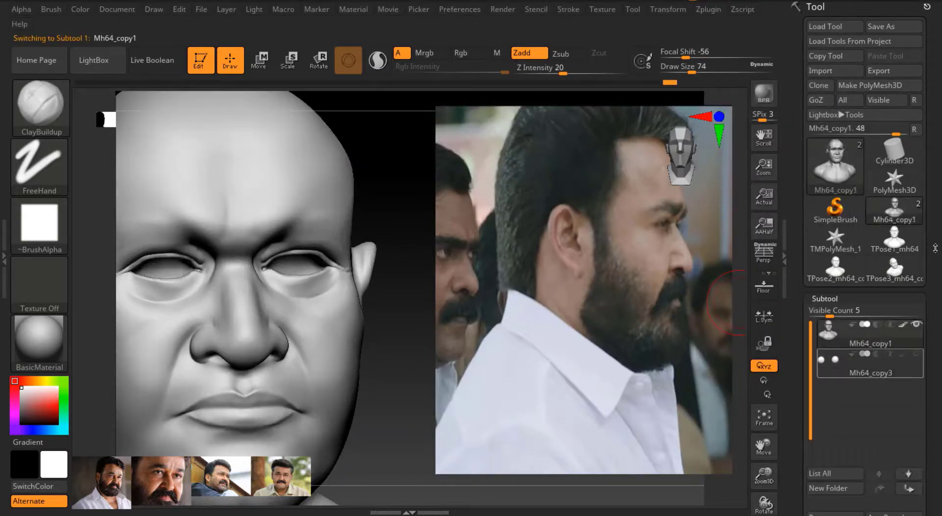
Generate another TPoseMesh of the bust and mask the eyelids and under-eye areas on both sides
click(708, 9)
click(738, 273)
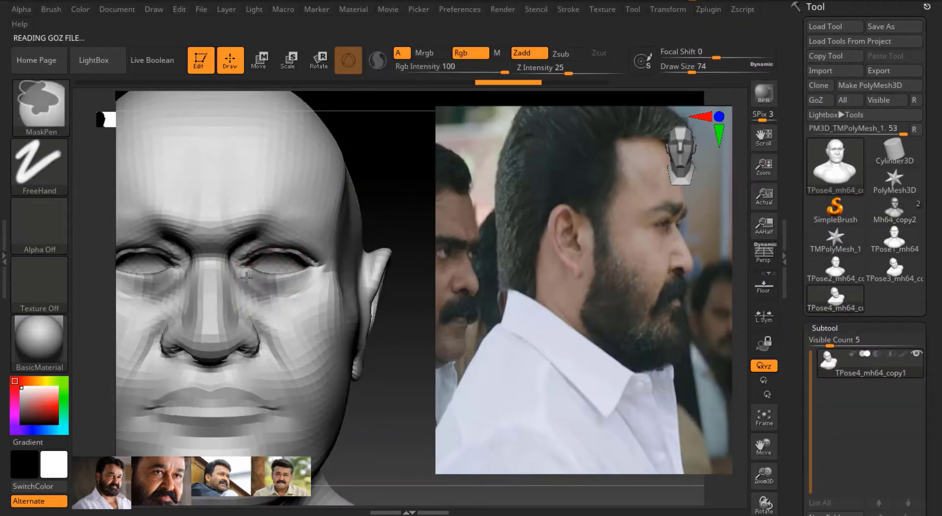
ctrl+drag(319, 263, 256, 287)
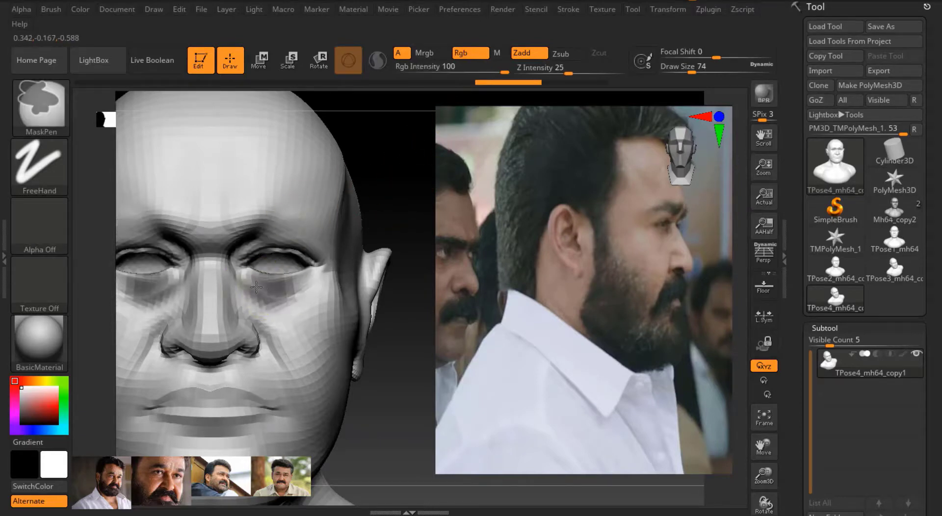
mouse_move(259, 240)
ctrl+mouse_down()
mouse_move(304, 235)
mouse_move(295, 300)
ctrl+mouse_up()
mouse_move(403, 295)
mouse_down()
mouse_move(655, 339)
mouse_move(490, 236)
mouse_move(336, 158)
mouse_move(424, 156)
mouse_move(304, 166)
mouse_up()
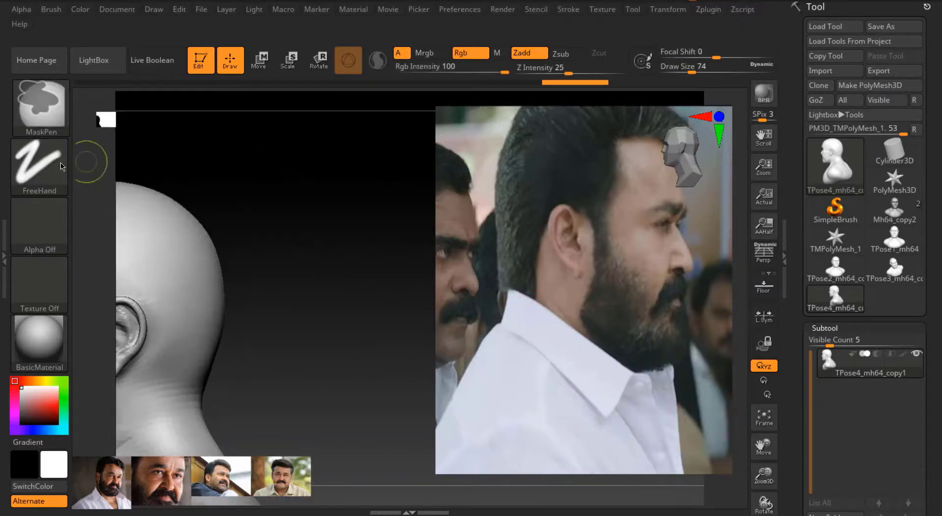
Dismiss the abnormal termination dialogs, relaunch ZBrush and acknowledge the QuickSave note
click(562, 288)
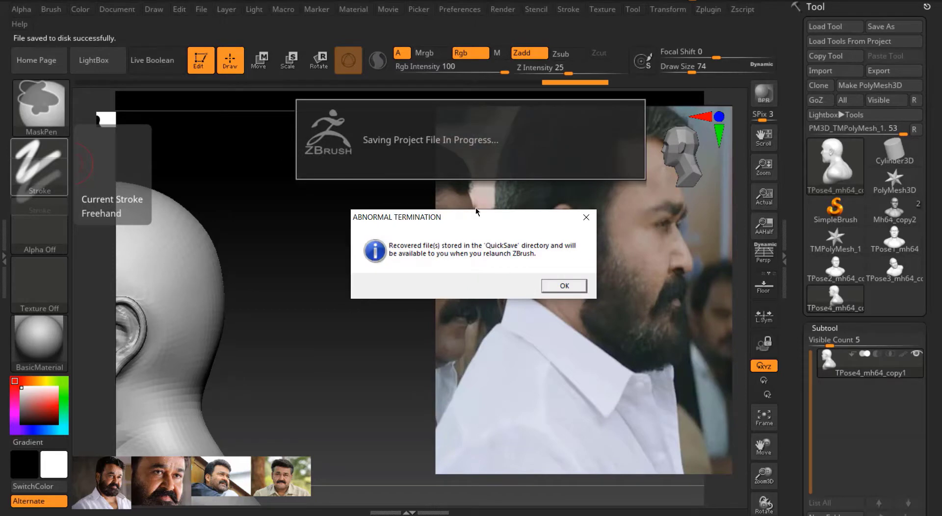
click(563, 286)
key(super)
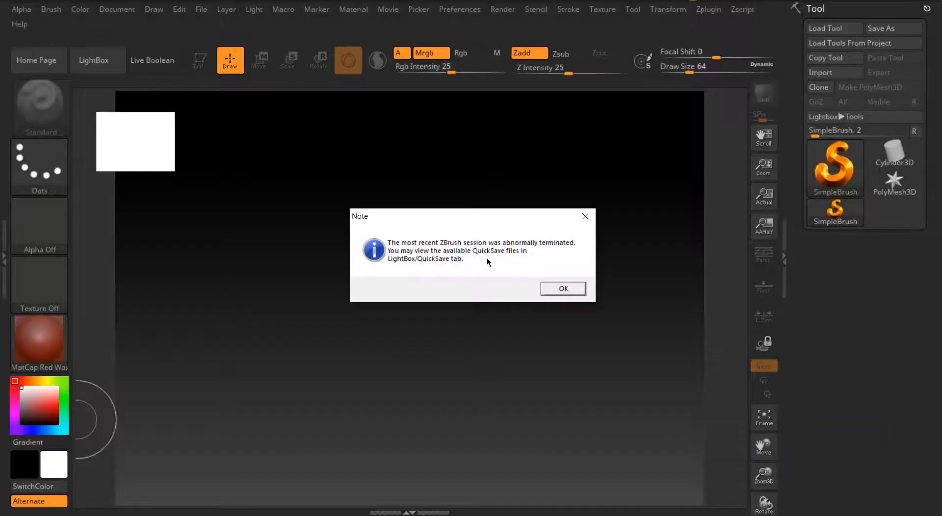
click(562, 288)
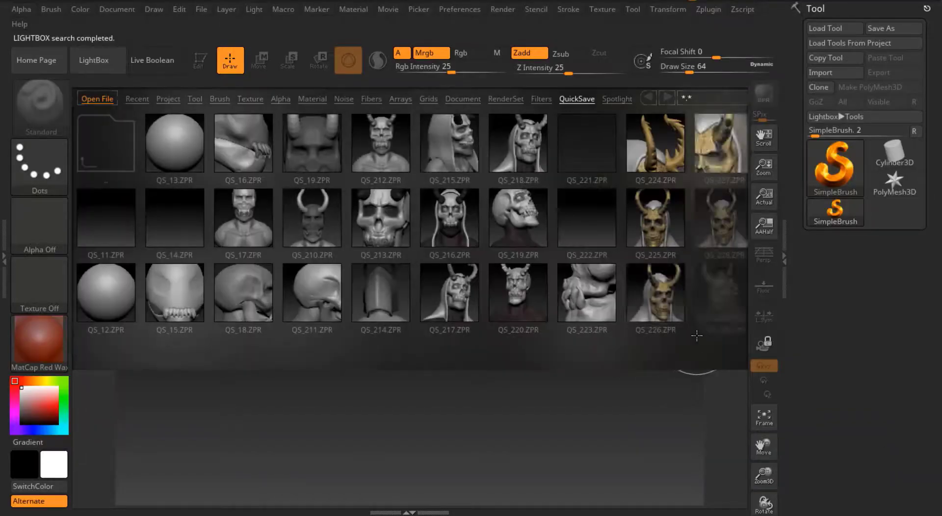
Load the Recovered_Tool.ZTL file from the QuickSave files and hide LightBox
drag(697, 336, 341, 360)
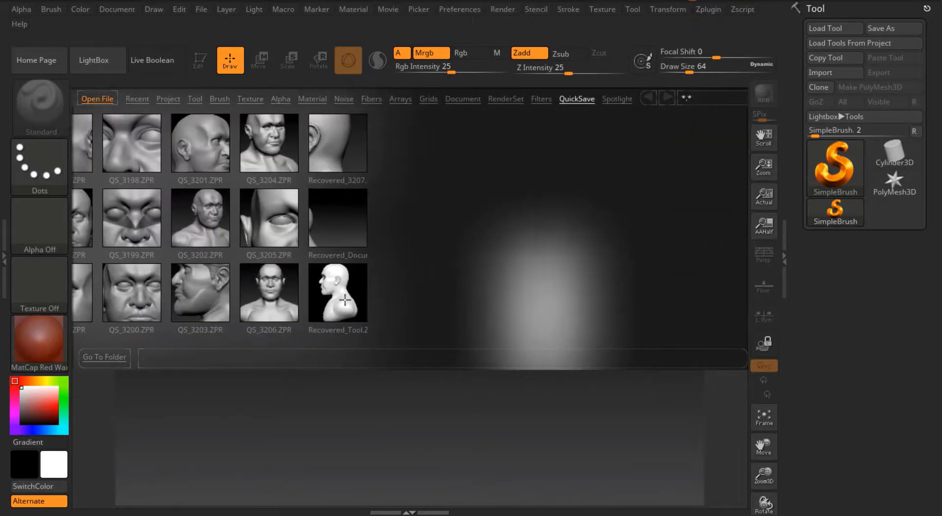
click(343, 297)
double_click(330, 293)
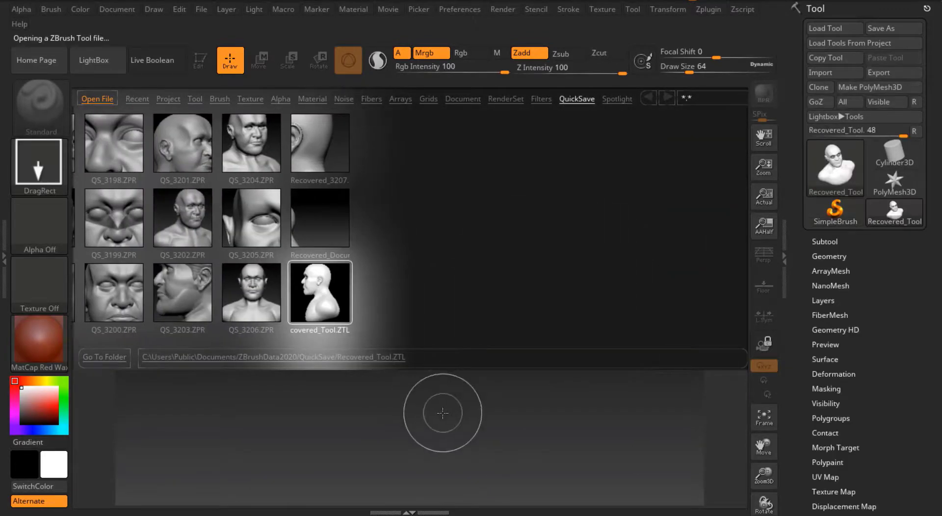
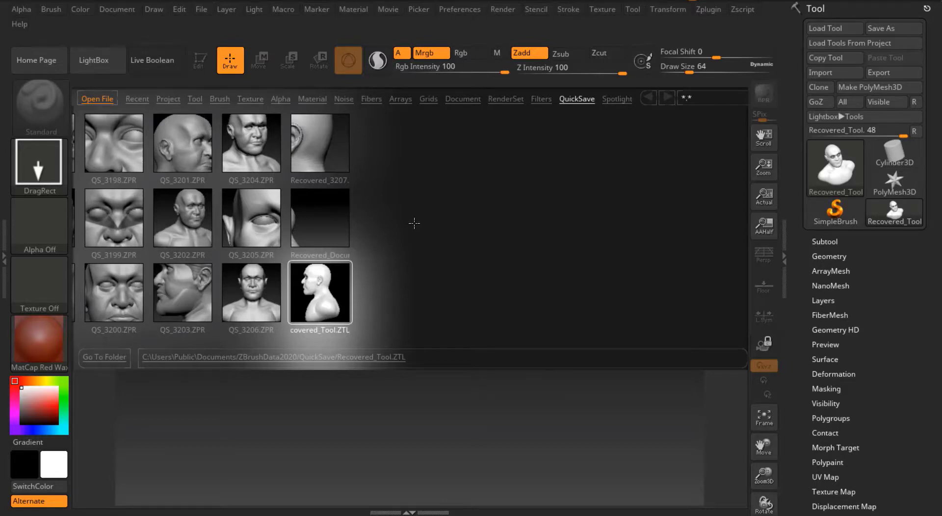
click(80, 71)
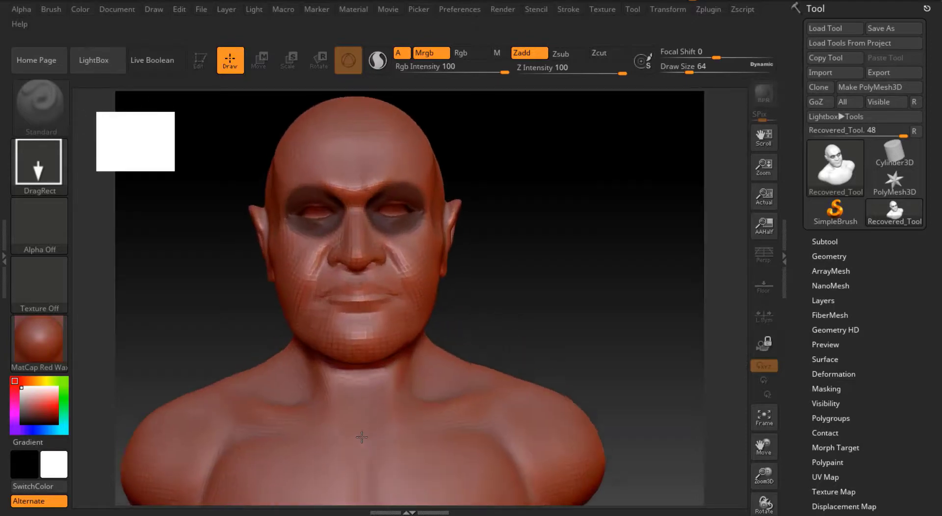
Assign the MatCap Gray material to the recovered bust and expand its subtool list
click(49, 337)
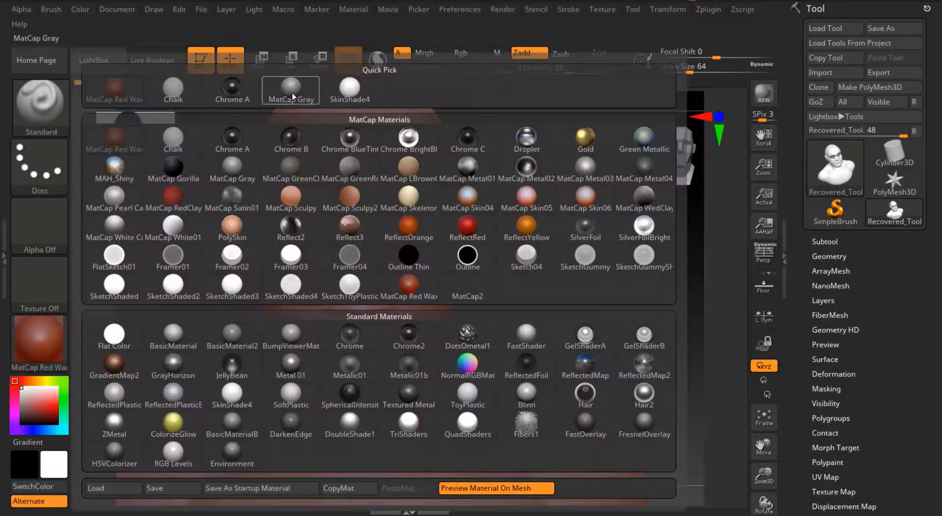
click(294, 91)
click(825, 241)
Try to transfer the recovered pose mesh back to separate subtools with Transpose Master's TPose>SubT
click(708, 9)
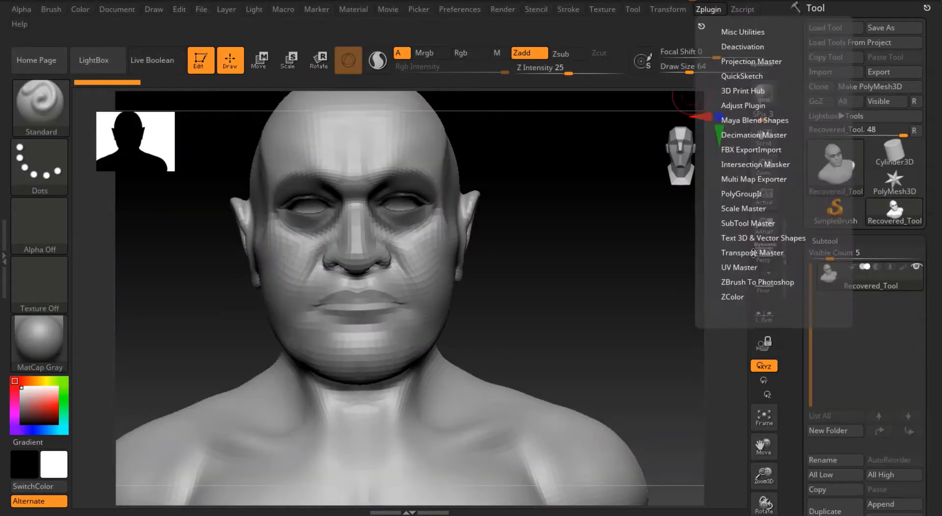
click(749, 223)
click(748, 224)
click(752, 253)
click(804, 273)
click(527, 147)
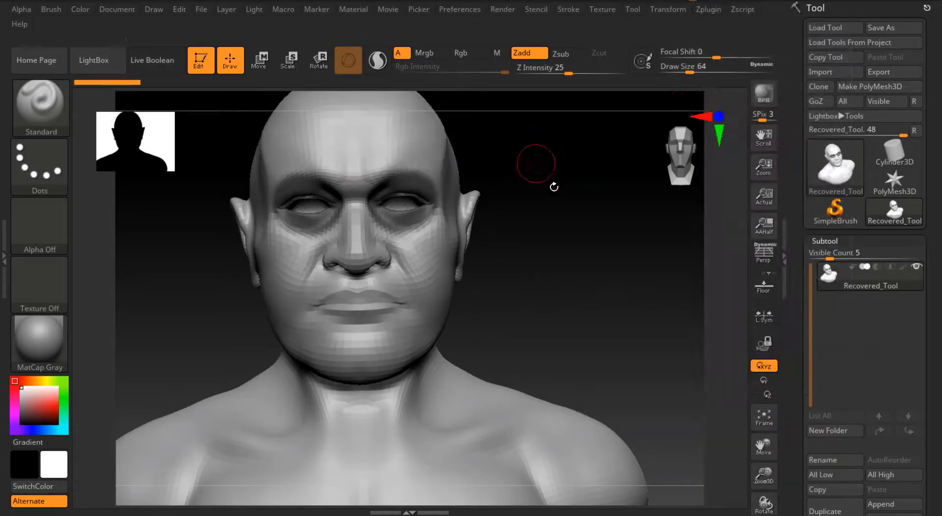
Clear the mask around the recovered bust's eyes, leave edit mode and clear the canvas
mouse_move(554, 187)
mouse_down()
mouse_move(551, 242)
mouse_move(638, 204)
mouse_up()
key(ctrl)
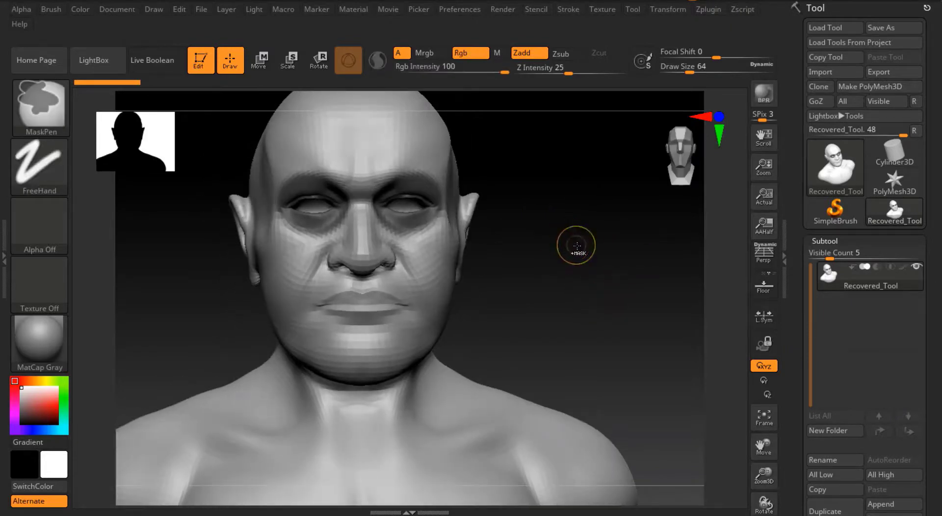
drag(572, 246, 598, 282)
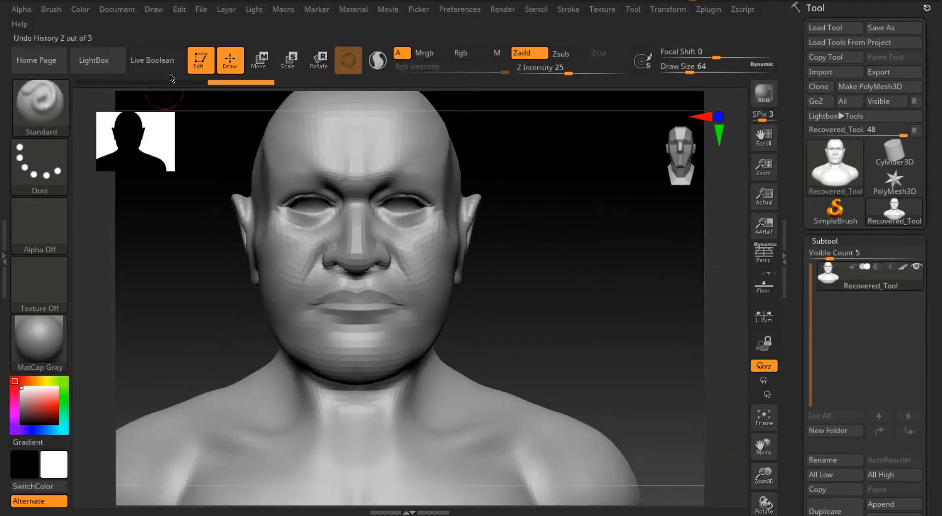
key(t)
click(177, 89)
key(ctrl+n)
Open Recovered_Document.ZBR from the QuickSave files without saving changes, and place the recovered bust in edit mode
click(93, 60)
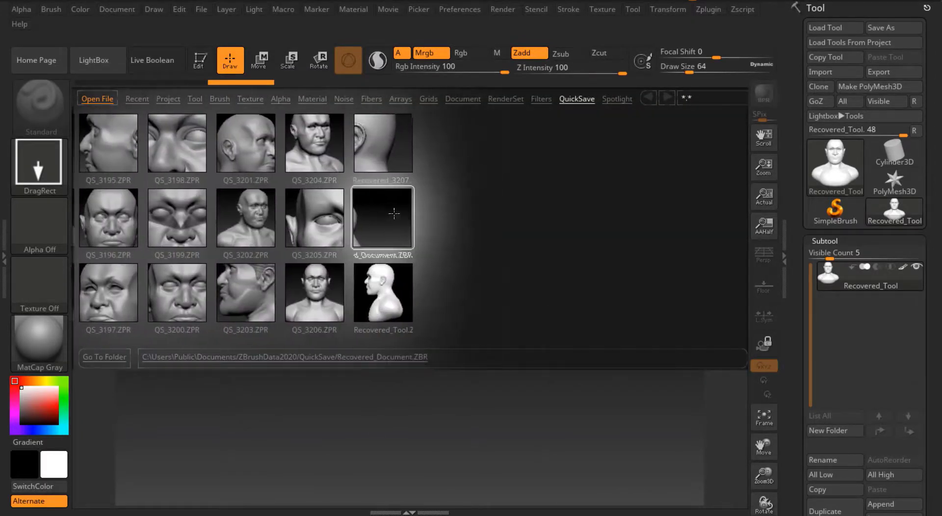
double_click(394, 213)
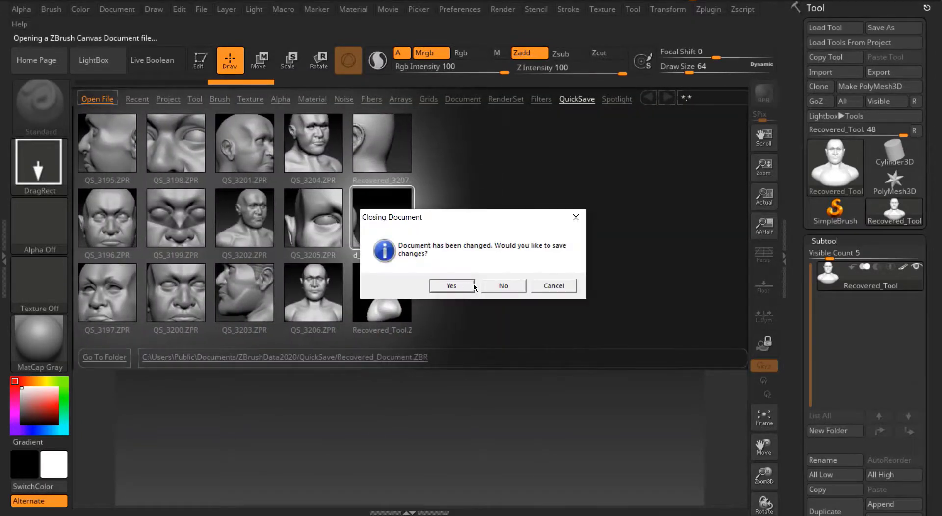
click(503, 285)
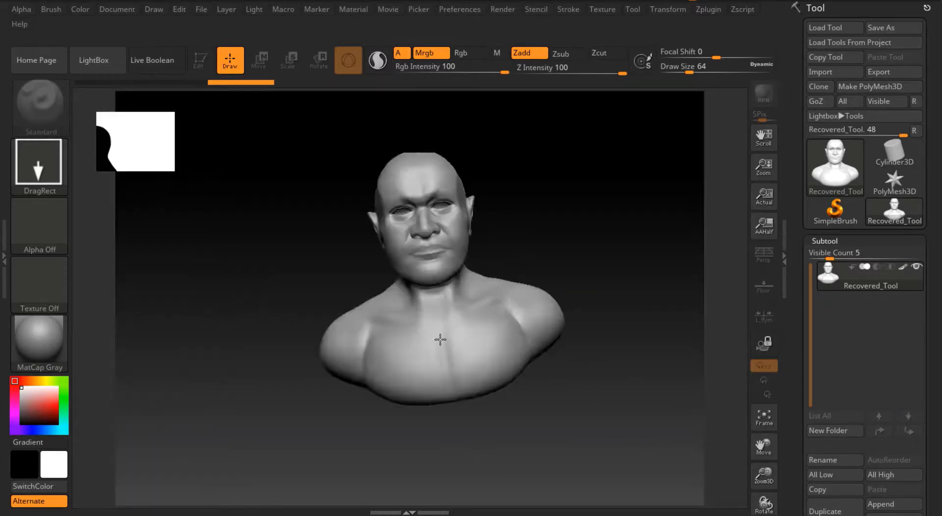
click(198, 61)
mouse_move(230, 256)
mouse_down()
mouse_move(238, 267)
mouse_move(191, 249)
mouse_up()
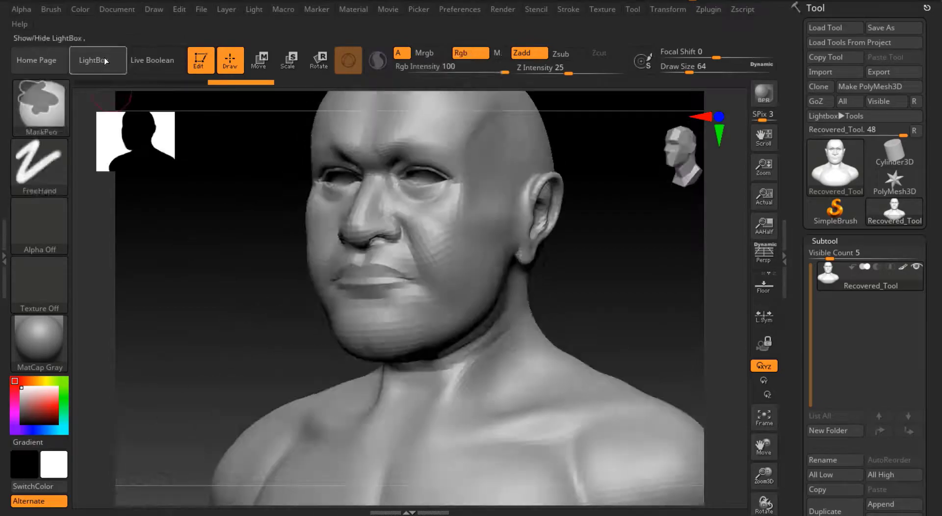
Restore the QS_3206.ZPR project from the QuickSave files without saving changes to the current project, and hide LightBox
click(93, 60)
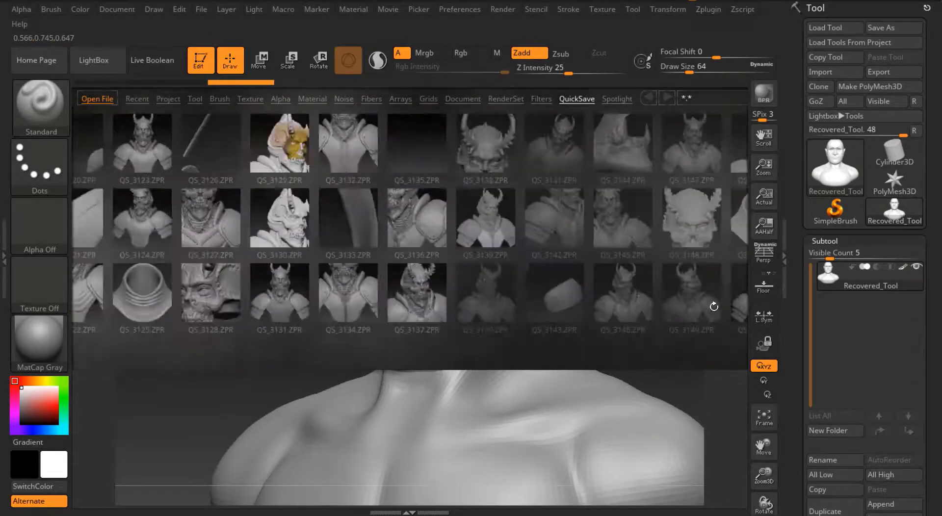
drag(714, 306, 475, 280)
double_click(336, 306)
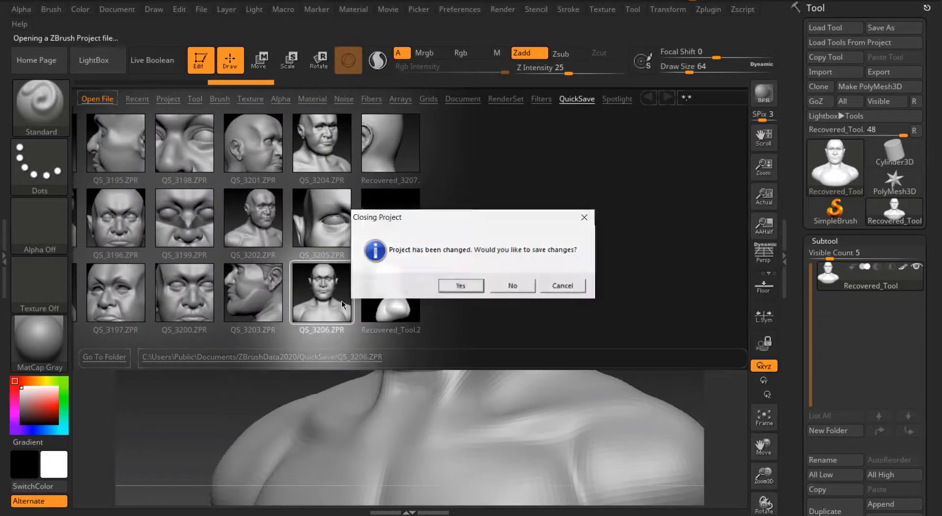
click(505, 284)
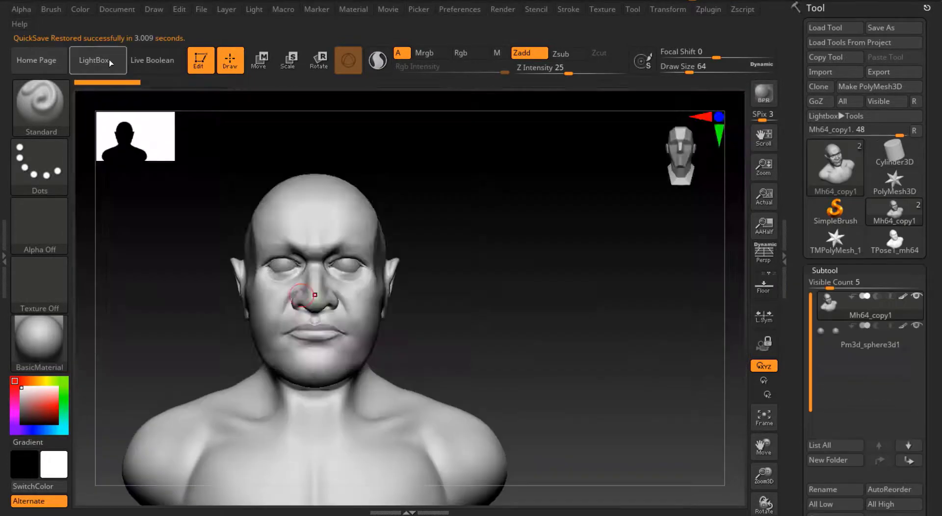
key(comma)
key(comma)
Select the Pm3d_sphere3d1 eyeball subtool and check its placement in the head from the side
drag(591, 290, 725, 178)
click(896, 334)
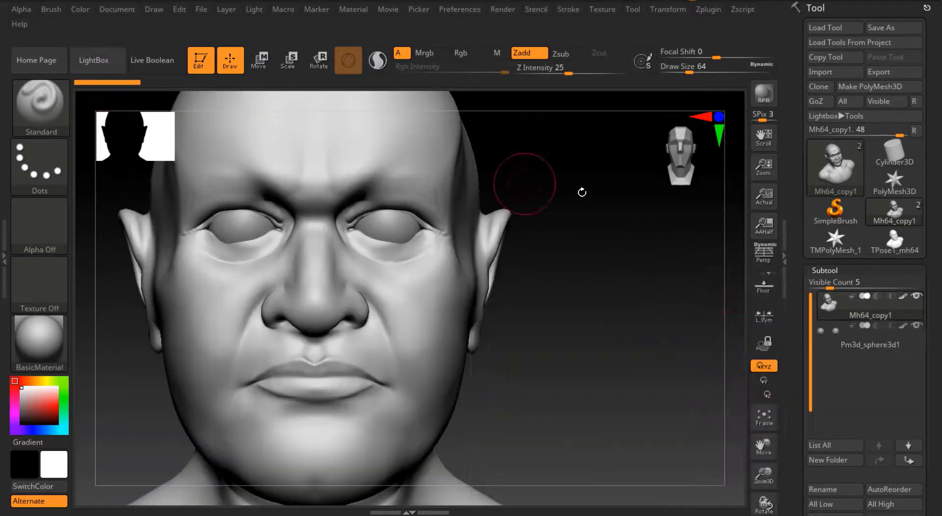
drag(608, 284, 658, 295)
key(w)
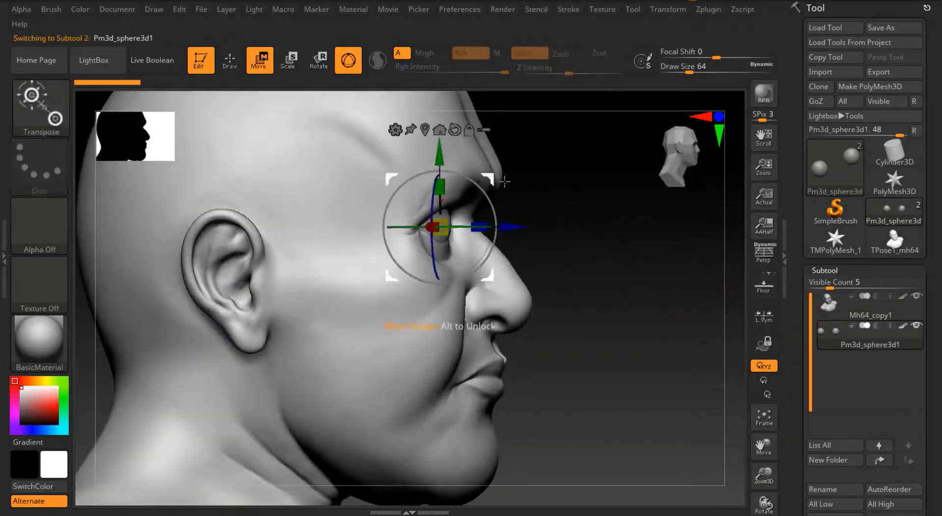
key(q)
drag(633, 231, 665, 177)
Save the tool in the WORKFILES folder as the new version mh65.ZTL
key(ctrl+s)
click(217, 156)
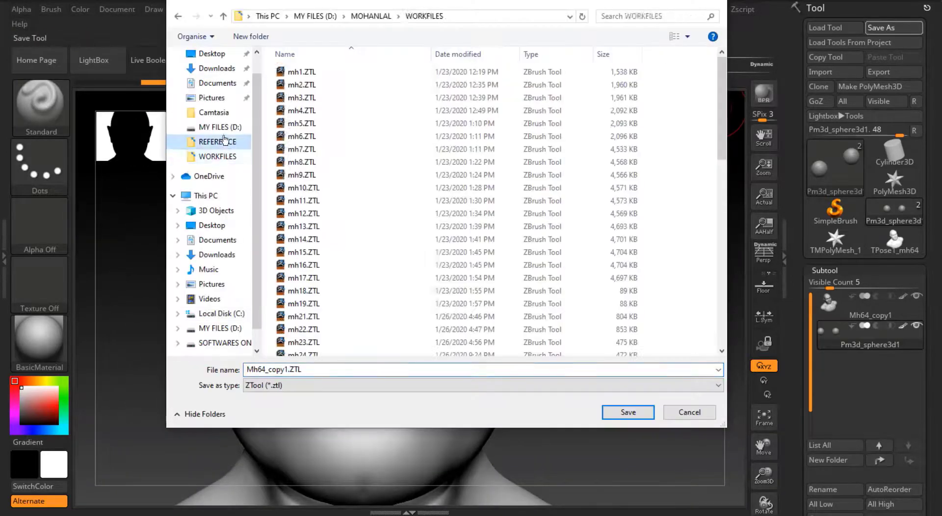
drag(722, 107, 741, 314)
click(305, 353)
double_click(265, 369)
text(mh65)
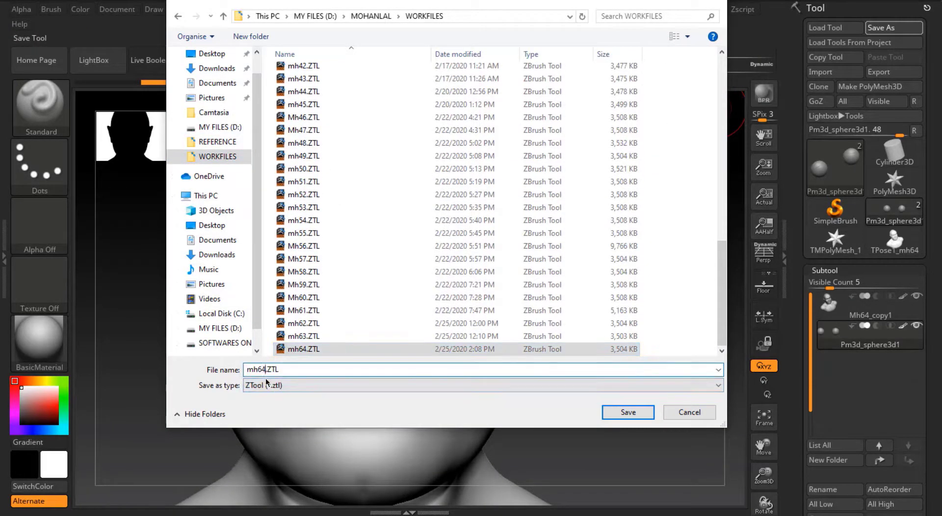
click(629, 412)
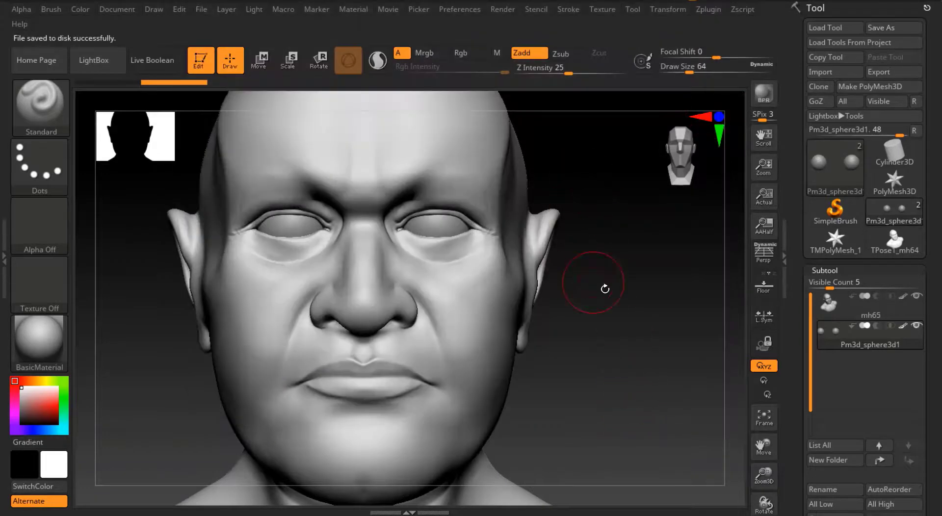
Examine how the eyeball subtool sits within the eyelids from the side and close up
shift+drag(627, 304, 610, 326)
shift+drag(248, 222, 471, 143)
drag(703, 234, 582, 311)
key(w)
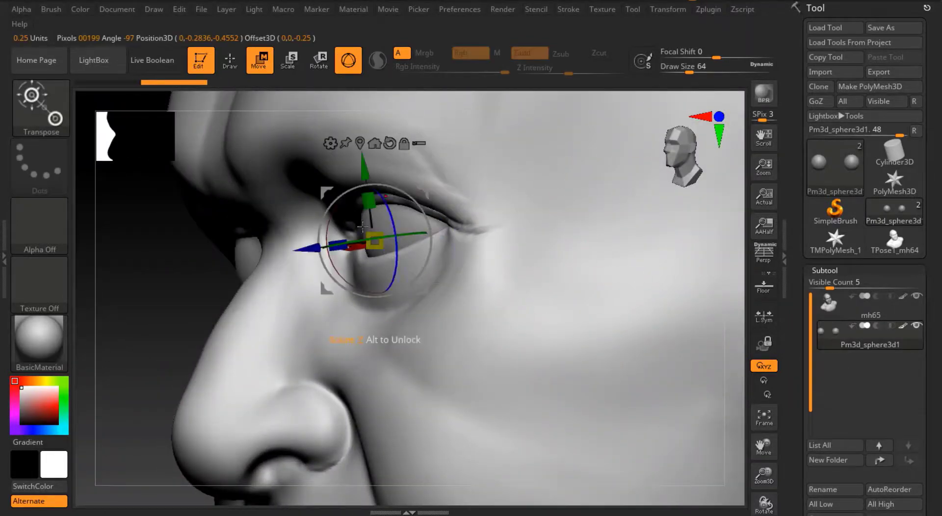
key(q)
drag(152, 251, 314, 252)
drag(773, 451, 427, 377)
Activate the mh65 head with the Move brush at Draw Size 31 and create a Transpose Master TPoseMesh of the subtools
key(b)
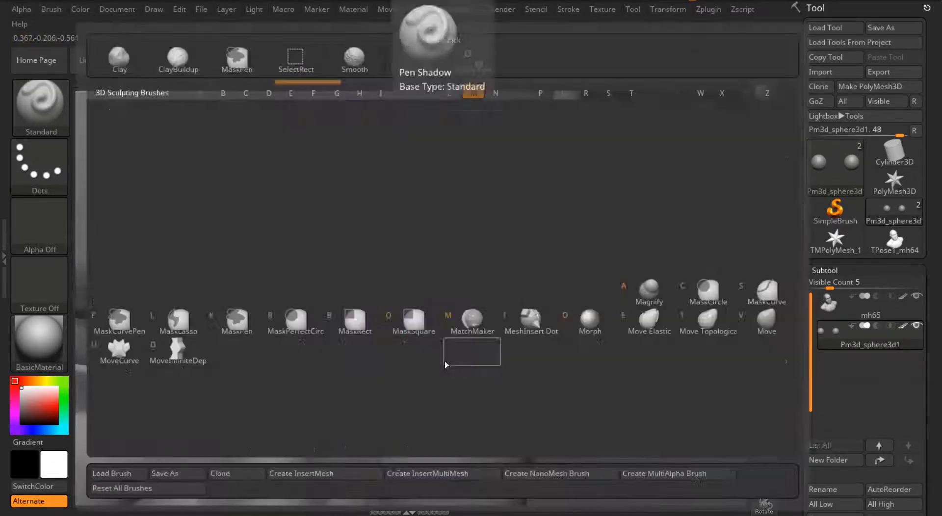
key(m)
key(v)
alt+click(444, 358)
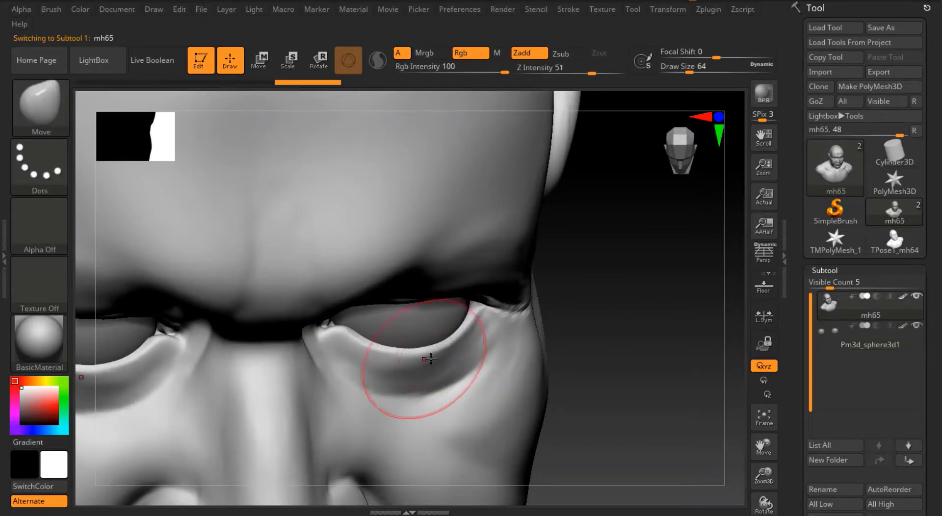
drag(472, 331, 610, 263)
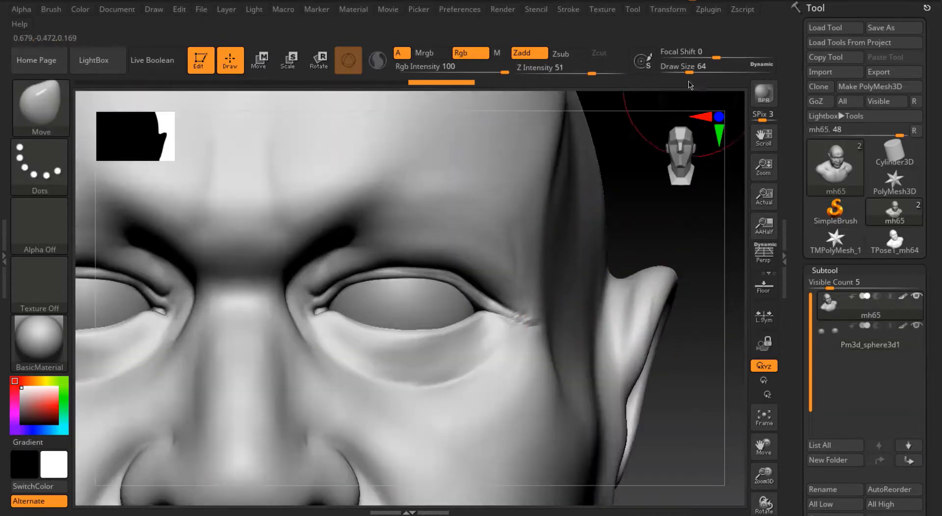
drag(689, 72, 681, 73)
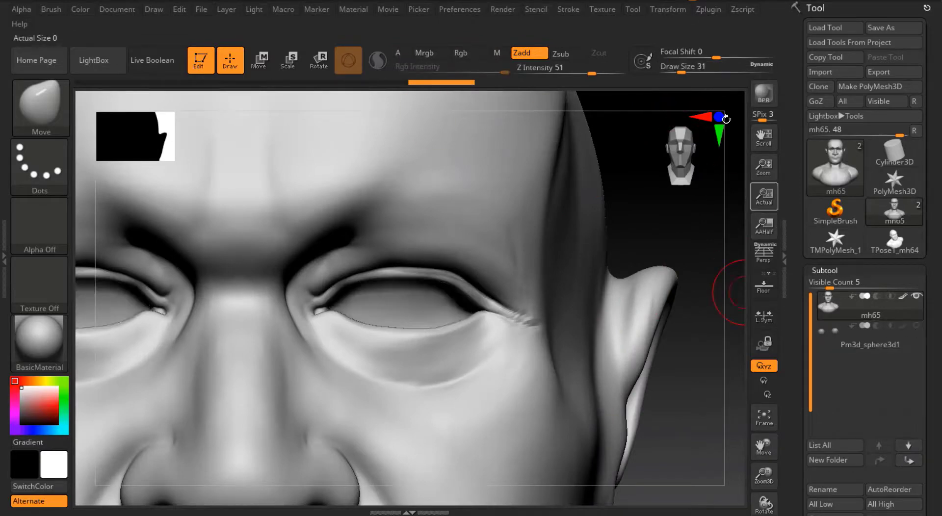
click(705, 11)
click(743, 274)
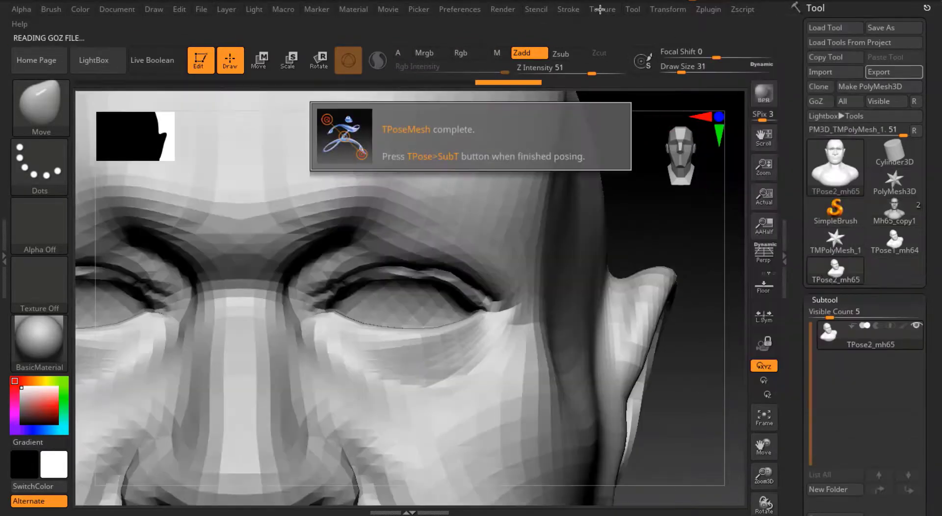
Start a texture import and browse to the REFERENCE folder inside MOHANLAL on drive D
click(601, 9)
click(636, 91)
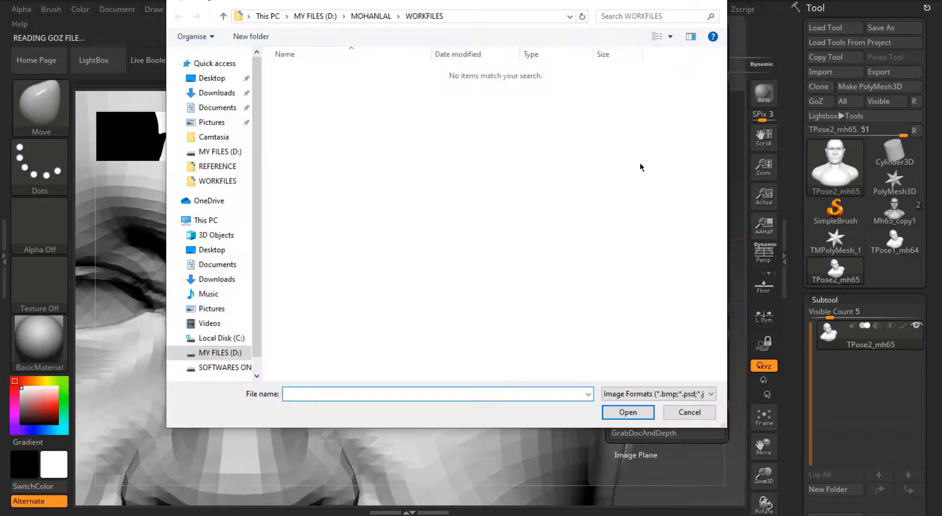
click(219, 151)
scroll(368, 172, down, 2)
double_click(334, 147)
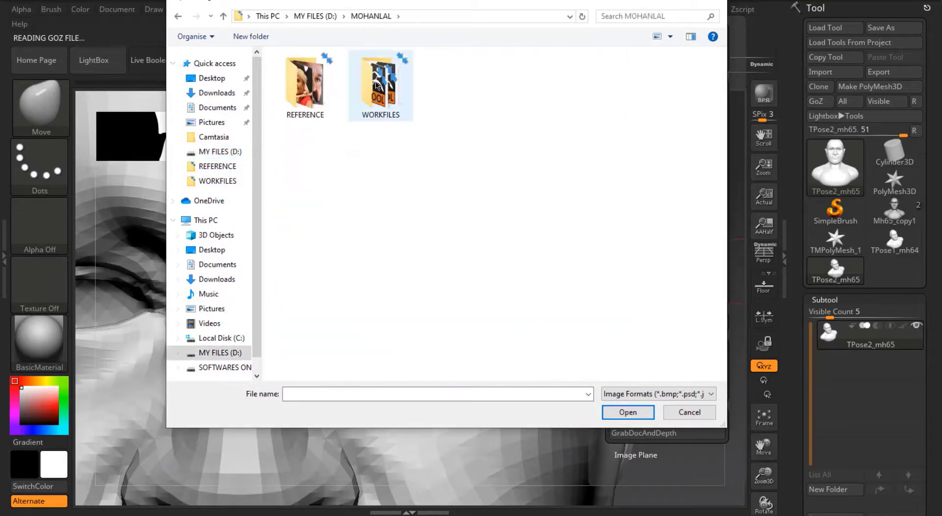
double_click(376, 85)
click(178, 16)
click(310, 78)
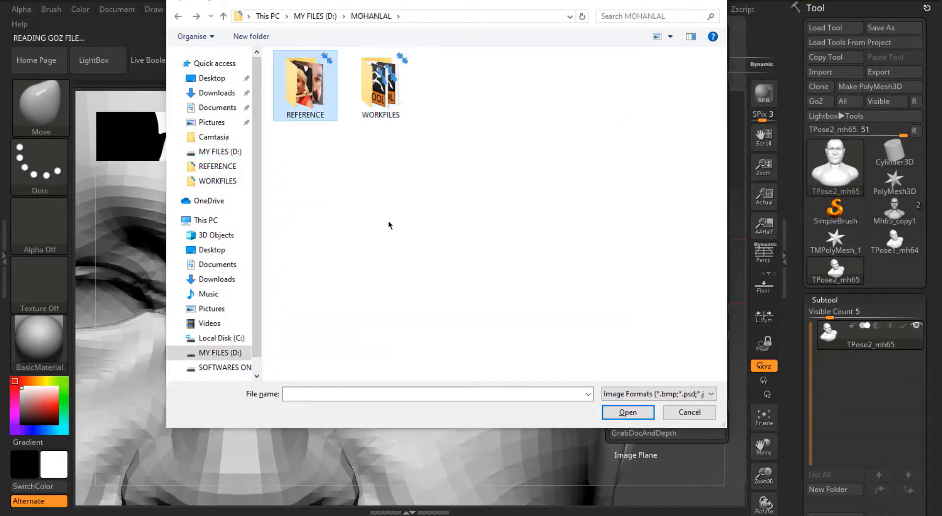
key(alt+Tab)
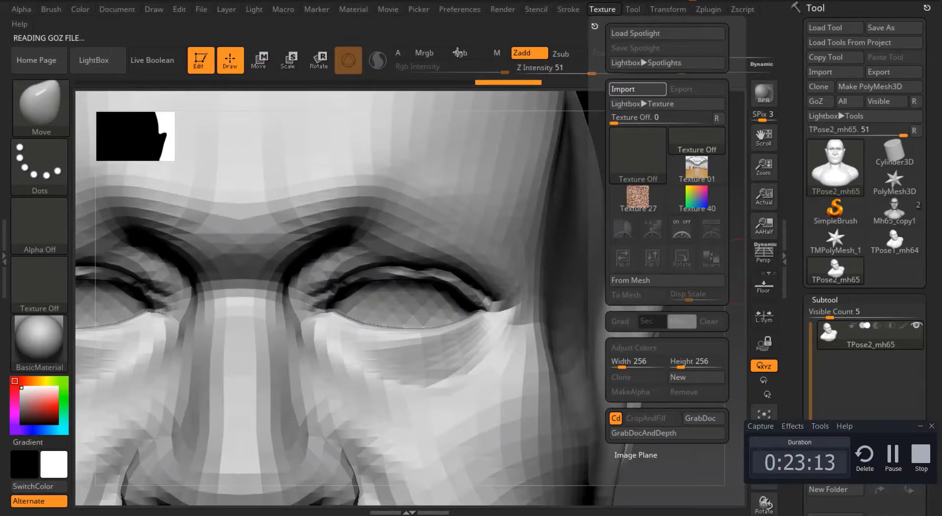
key(super)
key(alt+Tab)
double_click(307, 84)
Import the side-profile photo of the bearded man in the white shirt and load it into Spotlight
scroll(726, 198, down, 5)
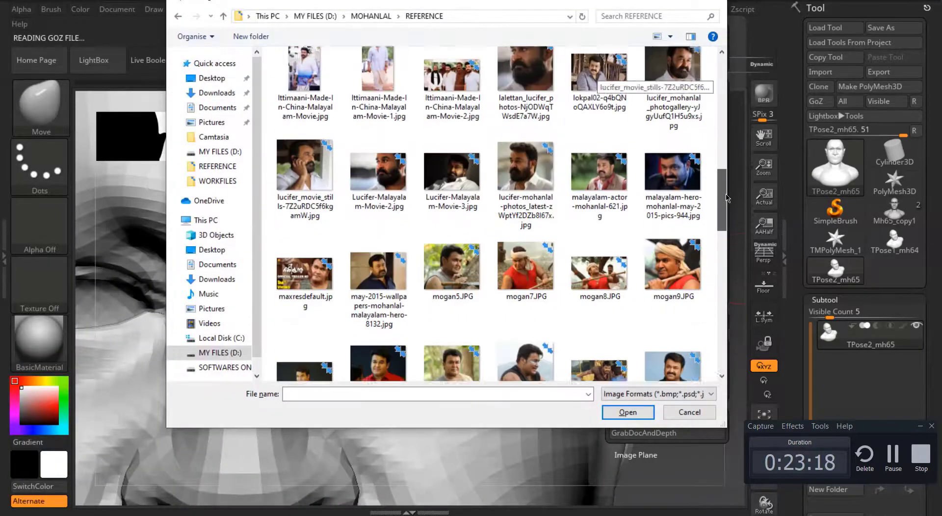
scroll(726, 197, down, 4)
scroll(728, 191, up, 5)
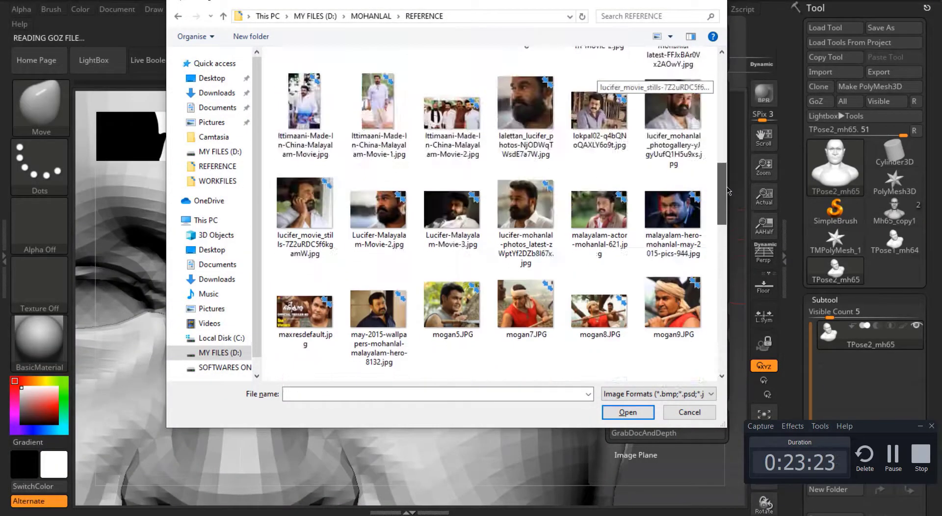
drag(728, 191, 711, 91)
click(467, 186)
click(627, 413)
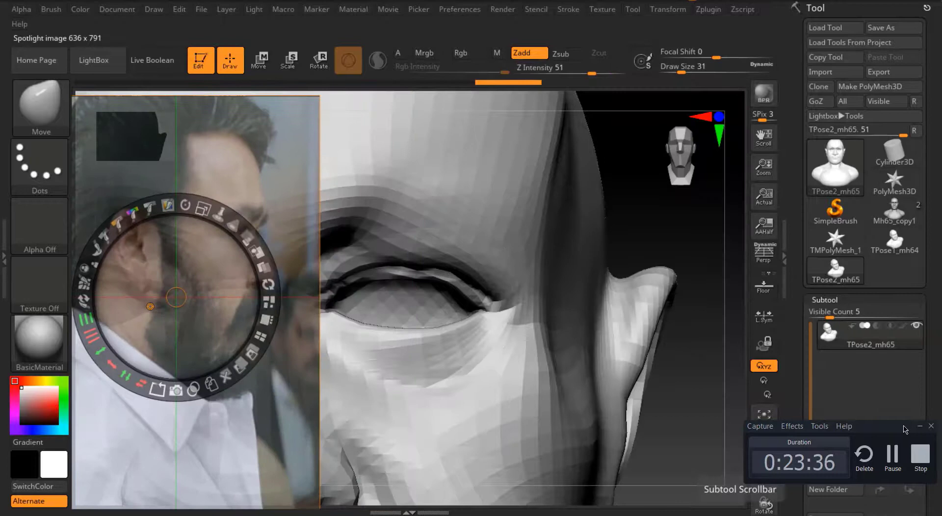
Minimize the recorder window, frame the head beside the reference photo and leave Spotlight editing
click(920, 426)
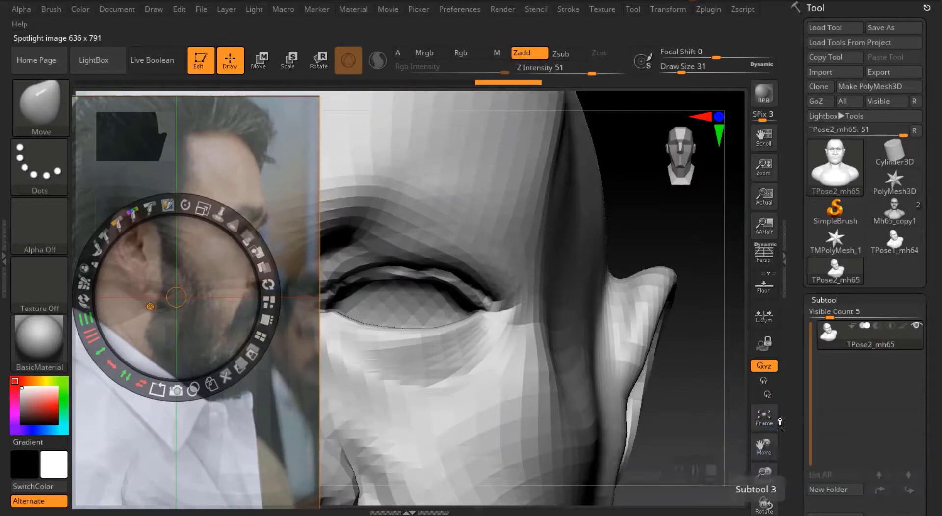
click(764, 418)
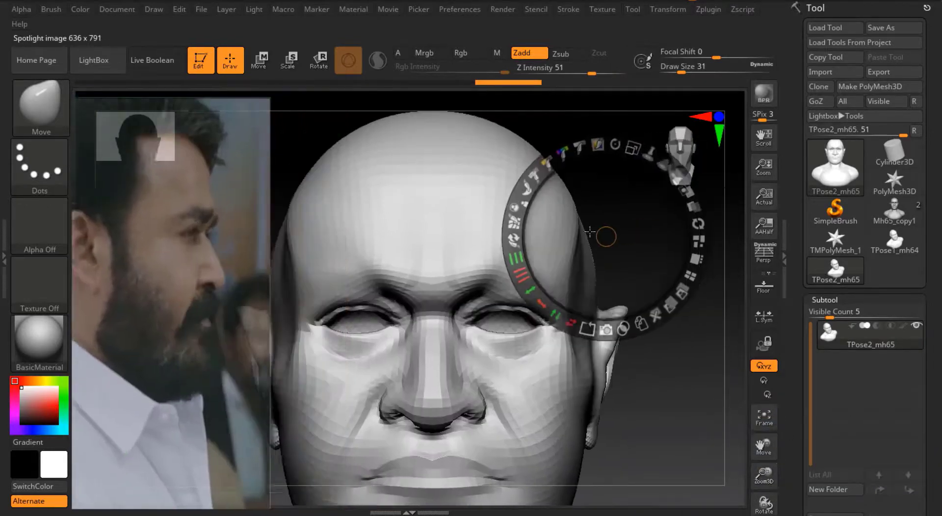
key(z)
mouse_move(450, 331)
mouse_down()
mouse_move(540, 275)
mouse_move(631, 263)
mouse_move(667, 147)
mouse_up()
Mask the upper and lower eyelid areas around both eyes on the TPose mesh and invert the mask
key(ctrl)
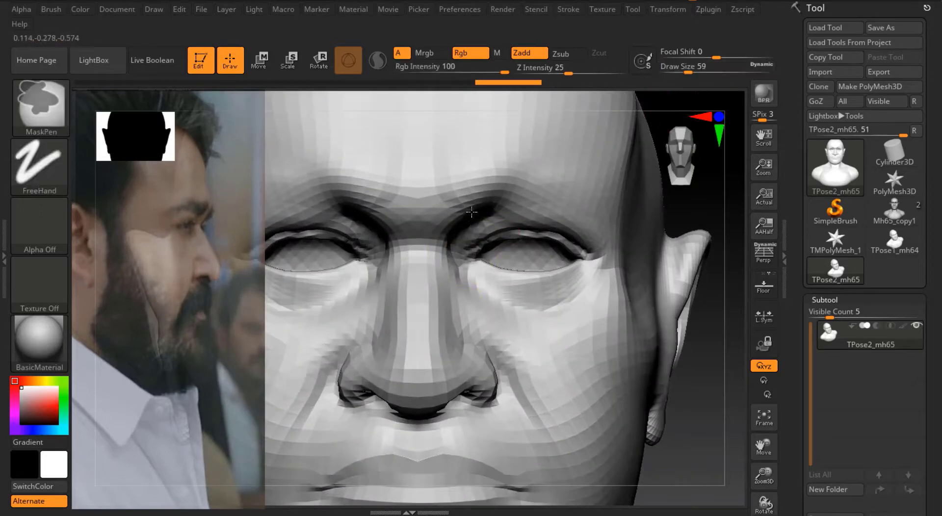
ctrl+drag(472, 212, 563, 217)
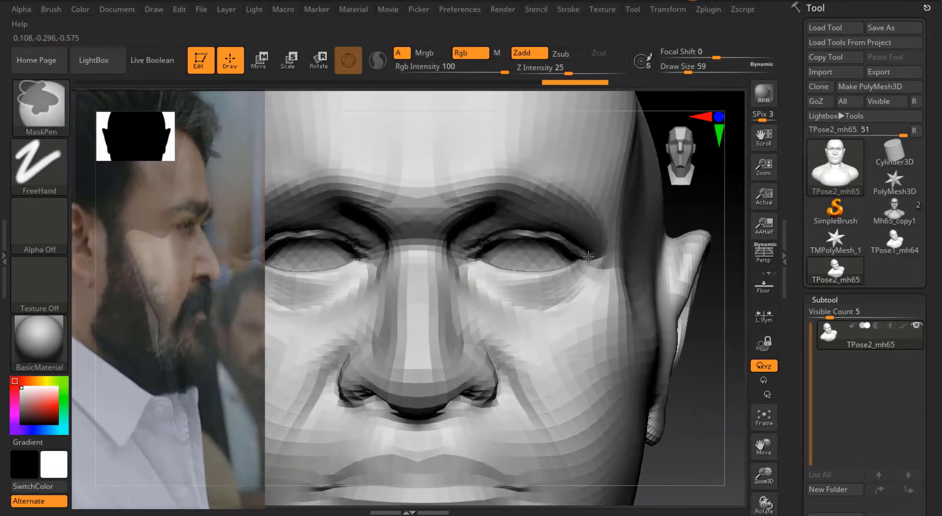
mouse_move(589, 256)
ctrl+mouse_down()
mouse_move(571, 280)
mouse_move(539, 293)
mouse_move(498, 291)
mouse_move(470, 264)
ctrl+mouse_up()
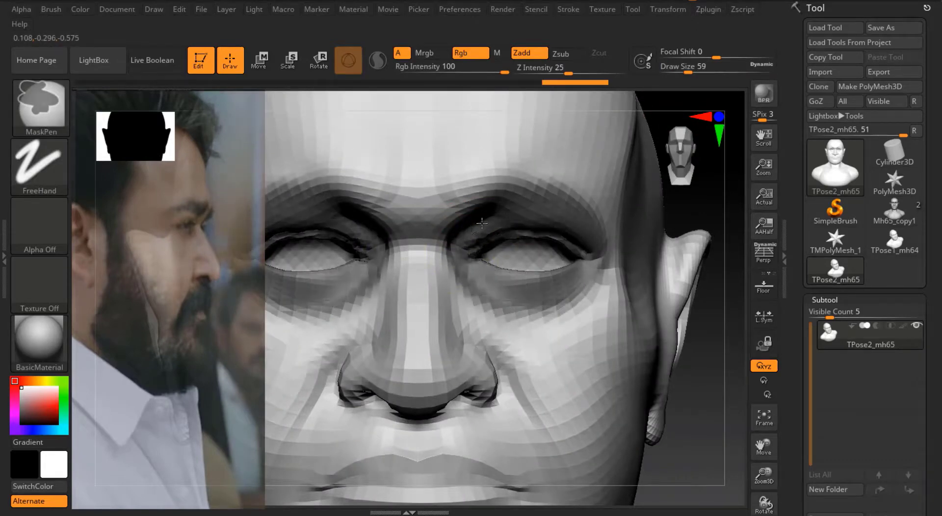
ctrl+drag(530, 301, 491, 317)
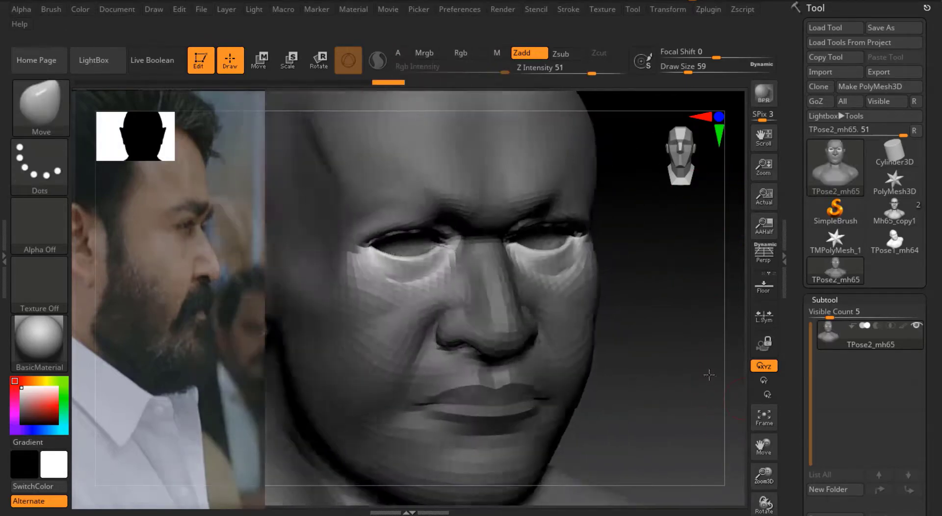
Move the unmasked eye region slightly forward along Z in the side view
drag(710, 375, 736, 319)
key(w)
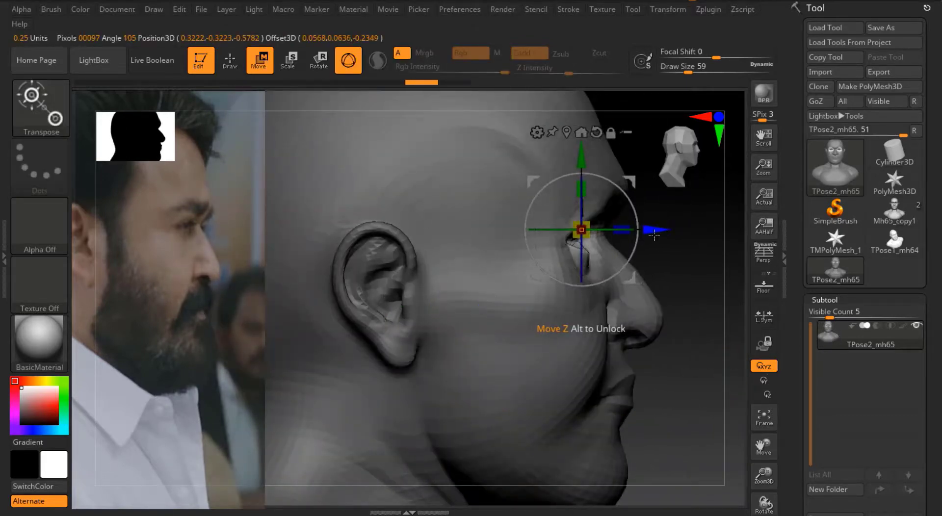
drag(661, 229, 668, 230)
key(q)
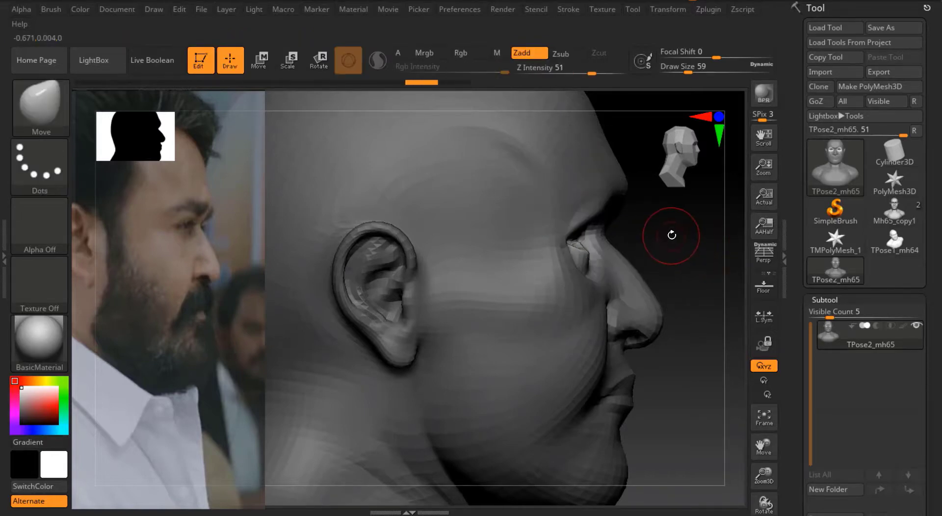
key(w)
key(q)
Check the eye mask from the front and nudge the unmasked eye region further forward along Z
shift+drag(694, 221, 540, 223)
key(ctrl)
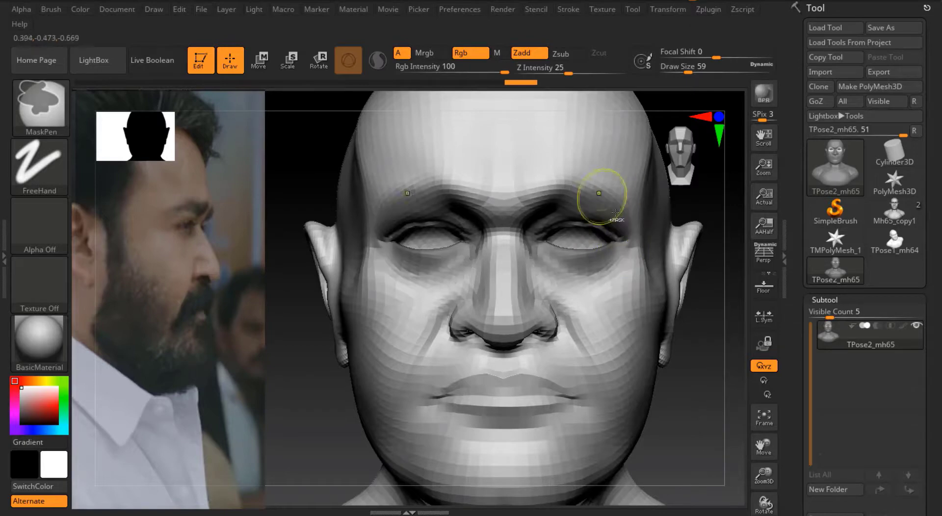
shift+drag(708, 296, 854, 294)
key(w)
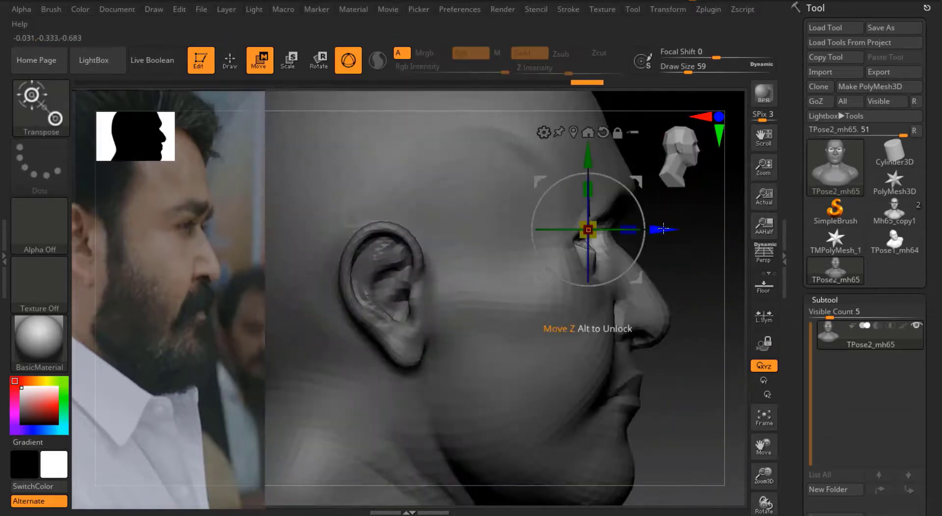
click(674, 230)
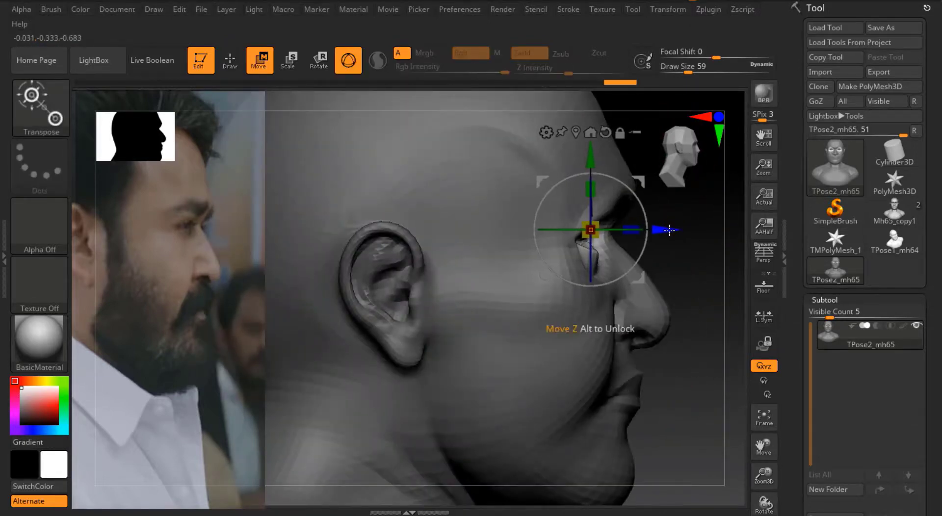
key(q)
Transfer the TPose mesh edits back to the subtools and activate the Pm3d_sphere3d1 eyeball subtool
click(708, 9)
click(798, 273)
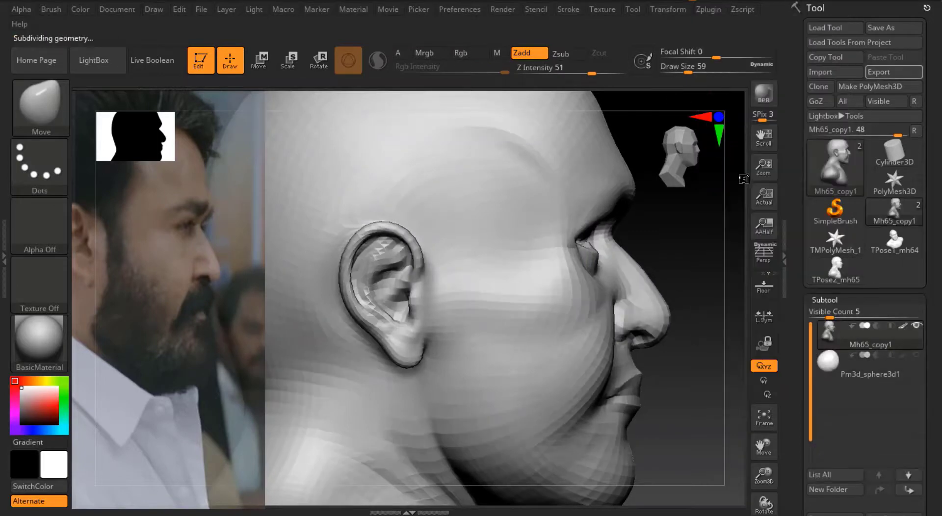
drag(734, 300, 632, 170)
key(Down)
key(w)
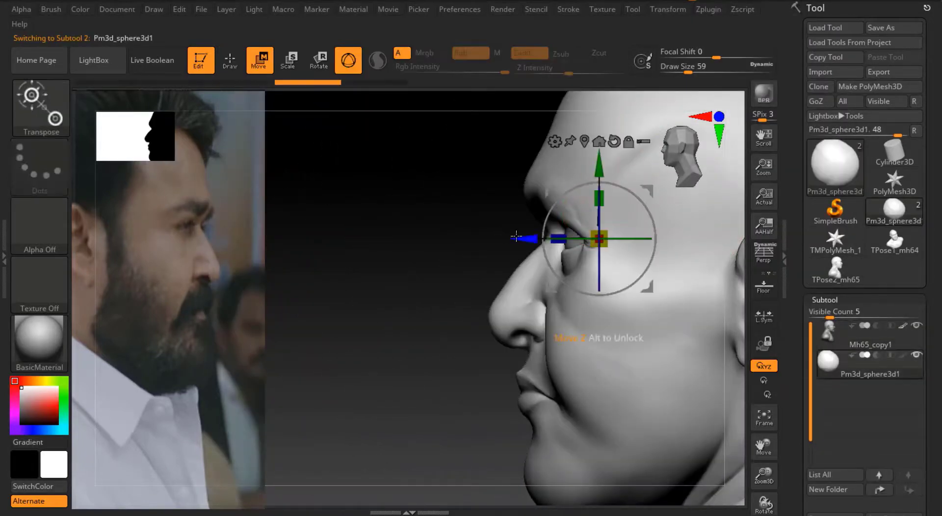
key(q)
Choose the TrimDynamic brush at Draw Size 29 and activate the Mh65_copy1 head subtool near the lower eyelids
drag(434, 206, 698, 334)
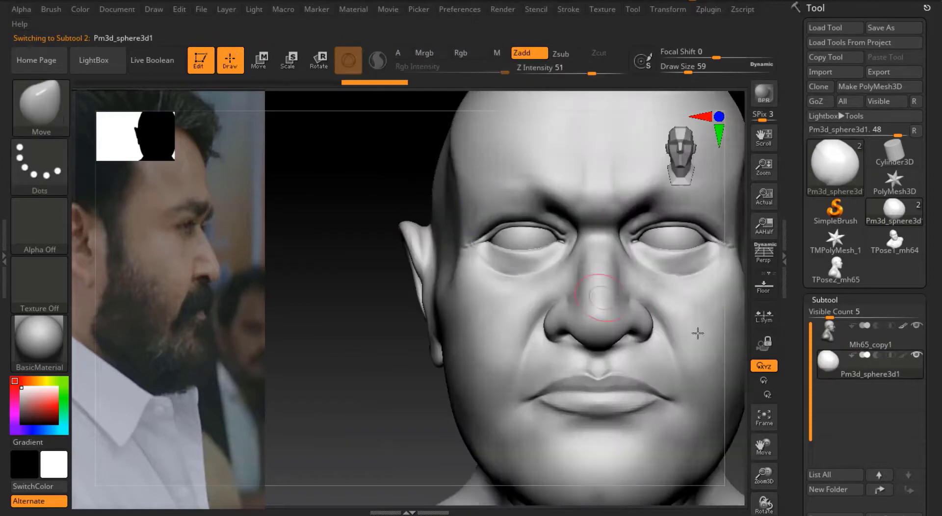
click(769, 419)
drag(764, 475, 778, 506)
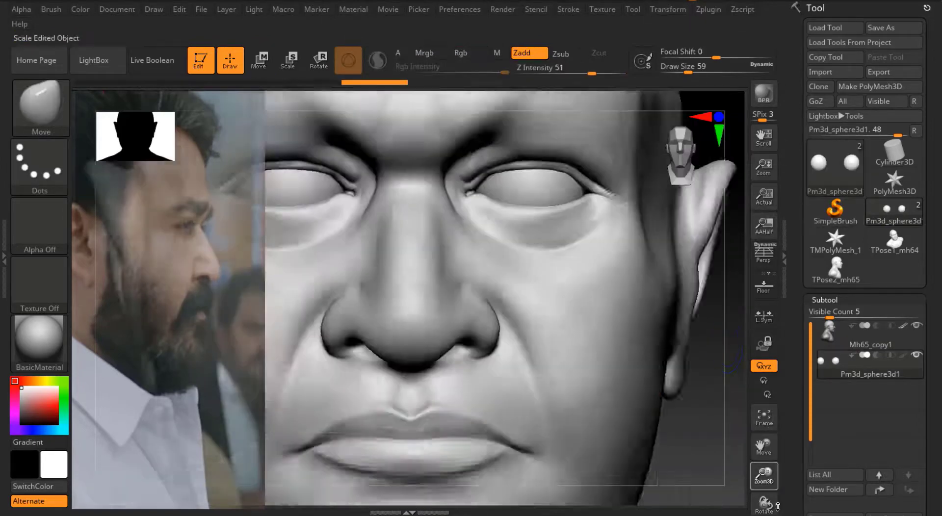
drag(733, 449, 715, 385)
key(b)
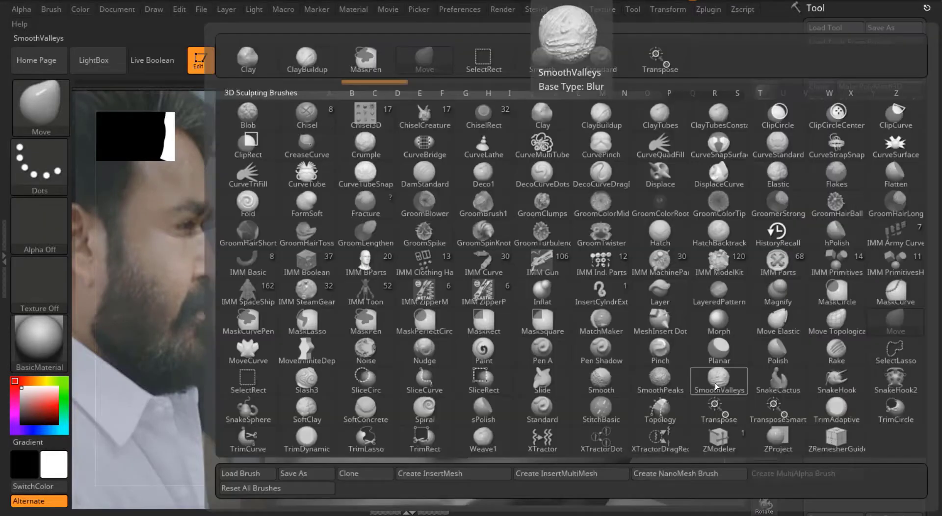
click(715, 386)
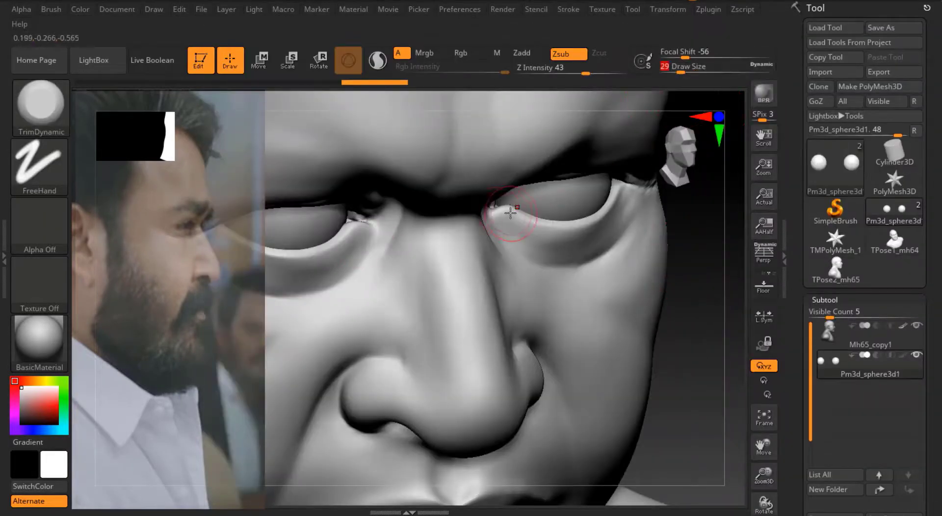
alt+click(575, 222)
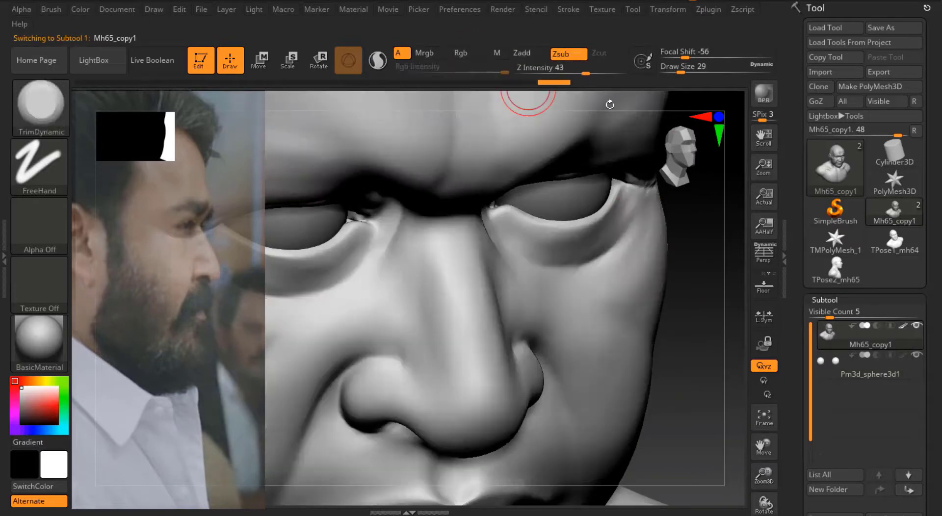
alt+click(435, 207)
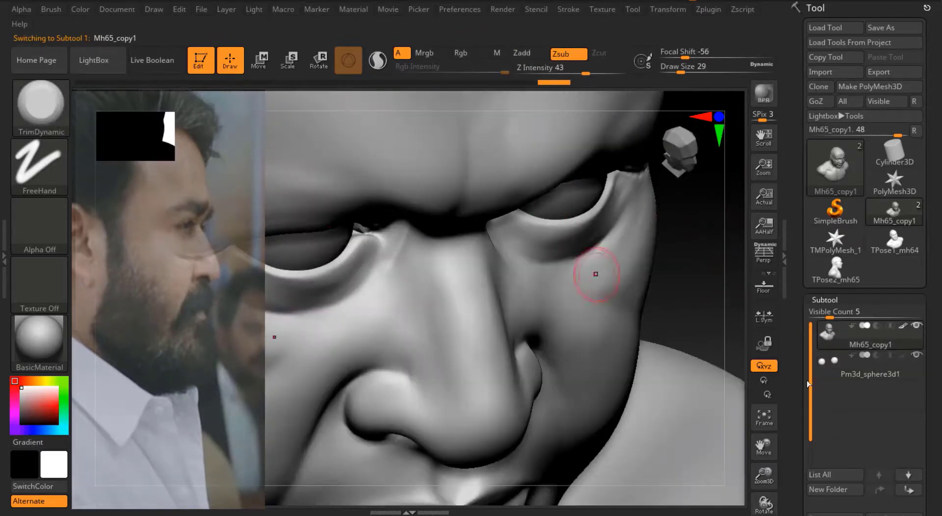
Set the TrimDynamic Draw Size to 12 for the outer eye corner and examine the eyelids from the front and below
drag(736, 378, 731, 353)
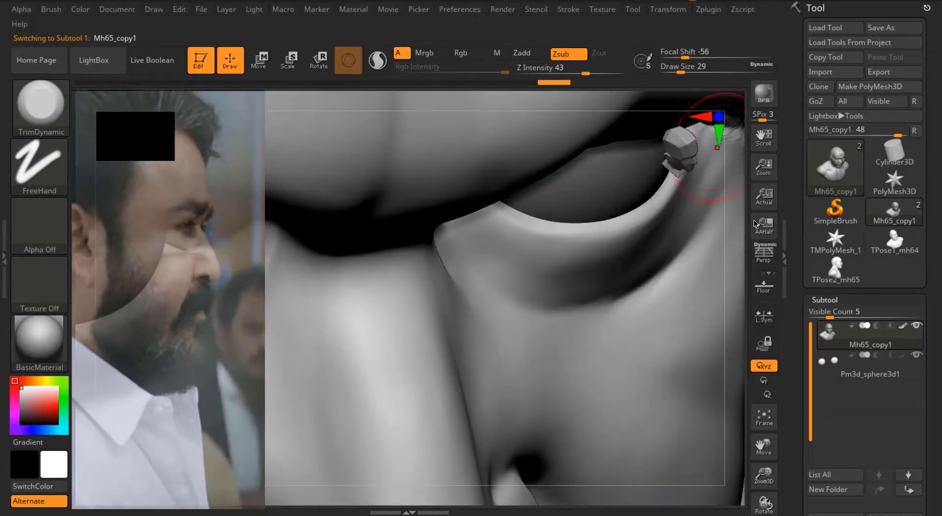
mouse_move(739, 442)
mouse_down()
mouse_move(684, 466)
mouse_move(662, 315)
mouse_up()
drag(681, 72, 675, 69)
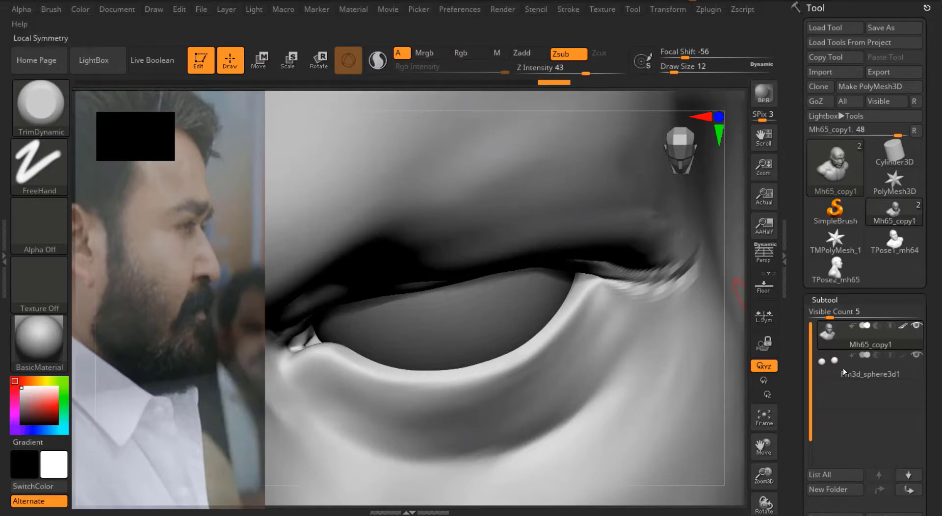
drag(694, 265, 694, 259)
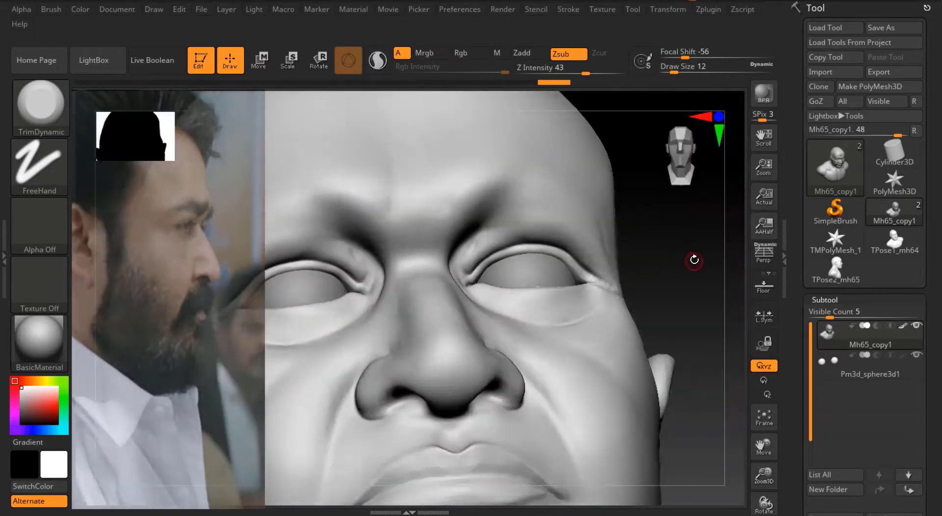
mouse_move(763, 470)
mouse_down()
mouse_move(664, 225)
mouse_move(689, 191)
mouse_move(732, 342)
mouse_up()
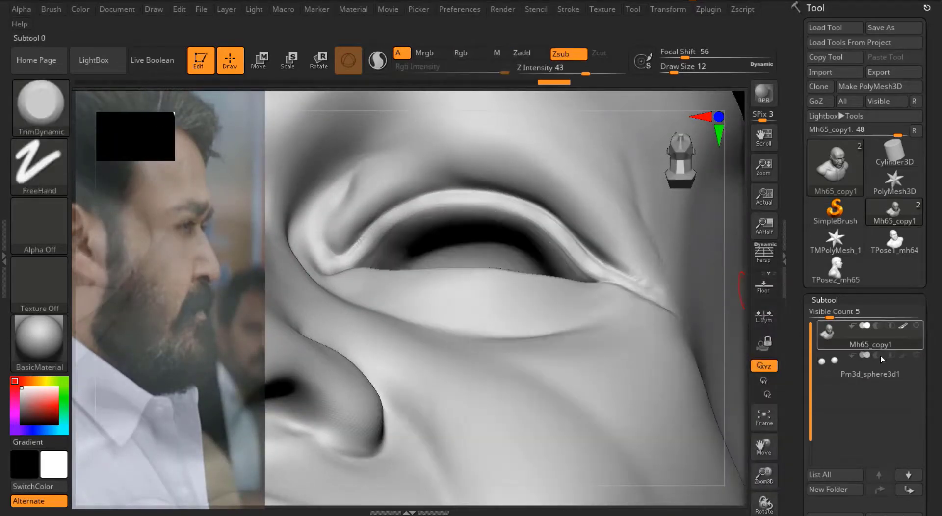
Isolate the band of mesh around the eyes to examine the eyelids, and unhide the whole bust
mouse_move(764, 475)
mouse_down()
mouse_move(759, 438)
mouse_move(675, 257)
mouse_move(368, 243)
mouse_move(560, 198)
mouse_up()
ctrl+shift+drag(371, 202, 560, 376)
mouse_move(613, 393)
mouse_down()
mouse_move(706, 204)
mouse_move(692, 294)
mouse_move(660, 357)
mouse_move(673, 416)
mouse_move(540, 393)
mouse_up()
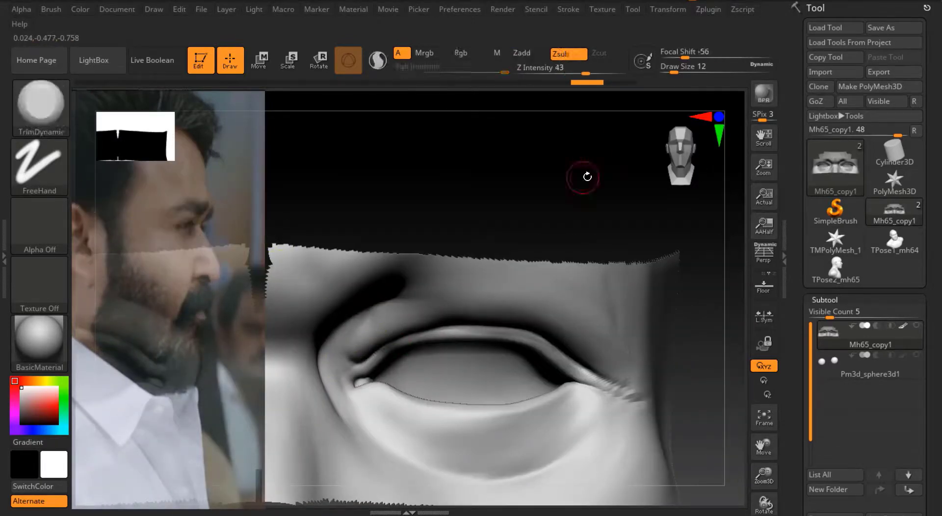
drag(764, 475, 657, 316)
ctrl+shift+click(596, 202)
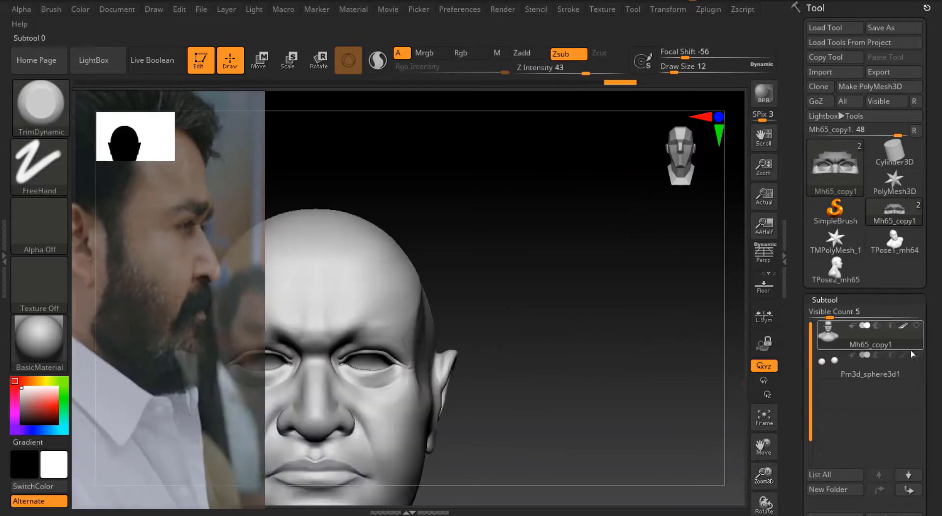
Activate the Move brush for reshaping the eyes in a close front view
drag(608, 263, 622, 265)
drag(761, 474, 692, 177)
drag(674, 72, 684, 67)
key(b)
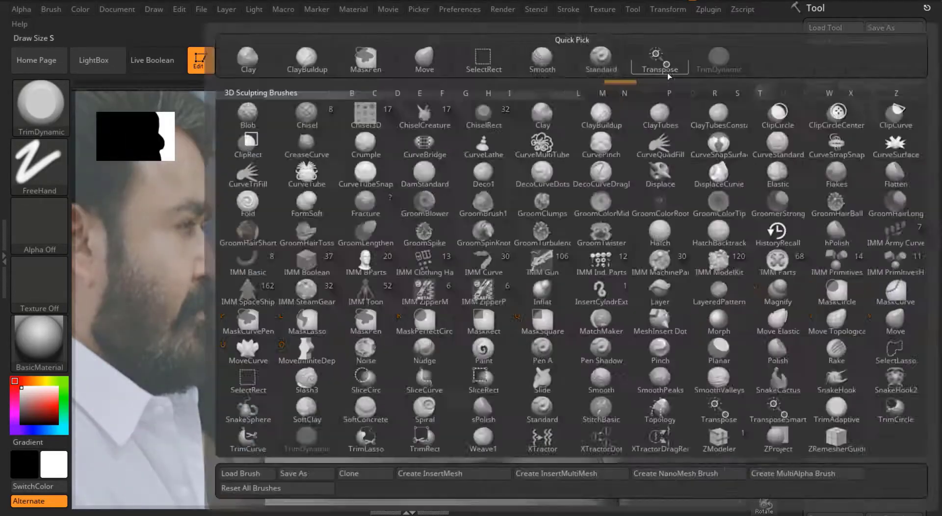
key(m)
key(v)
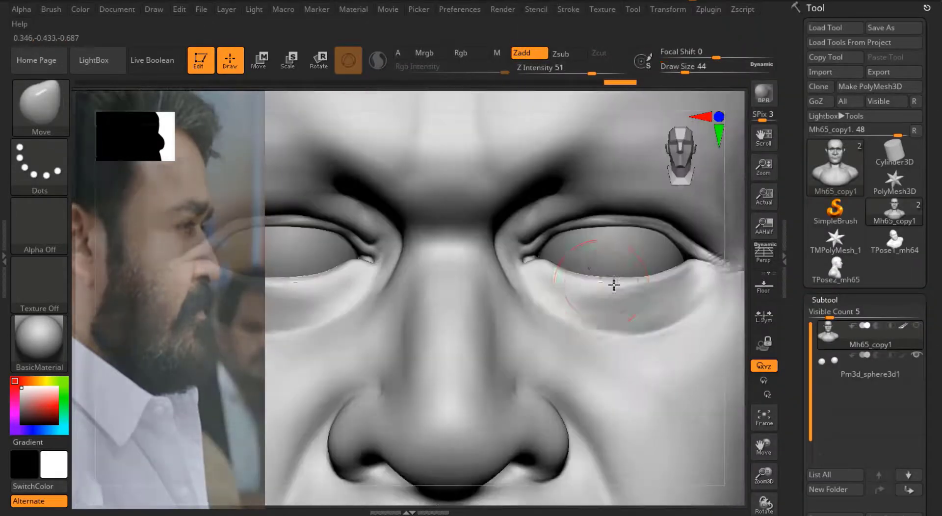
Mask the lower eyelid and upper cheek out to the temple using MaskPen with the Lasso stroke
key(ctrl)
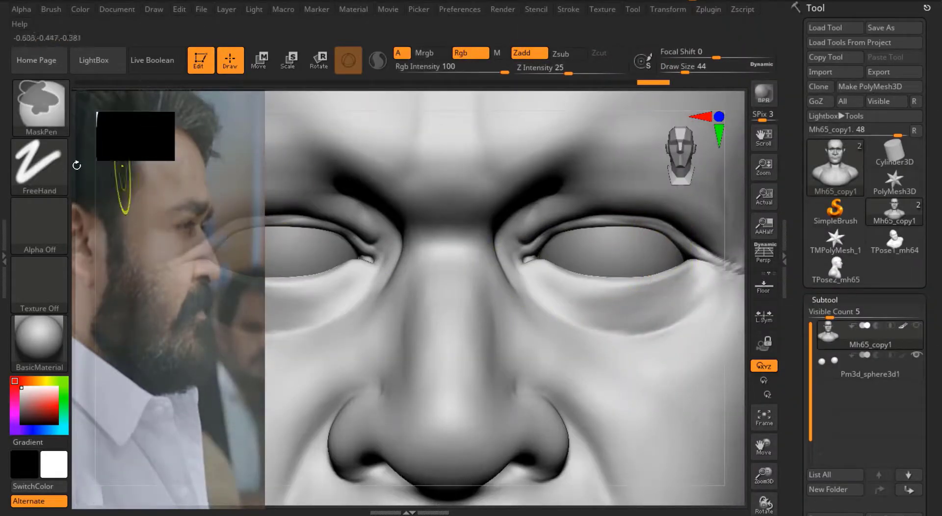
click(39, 167)
click(238, 199)
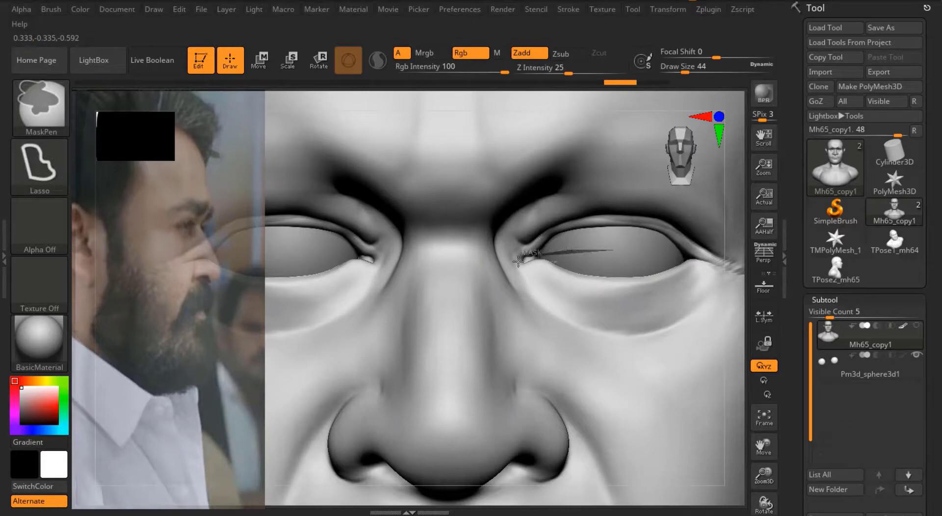
mouse_move(518, 262)
ctrl+mouse_down()
mouse_move(507, 351)
mouse_move(668, 369)
ctrl+mouse_up()
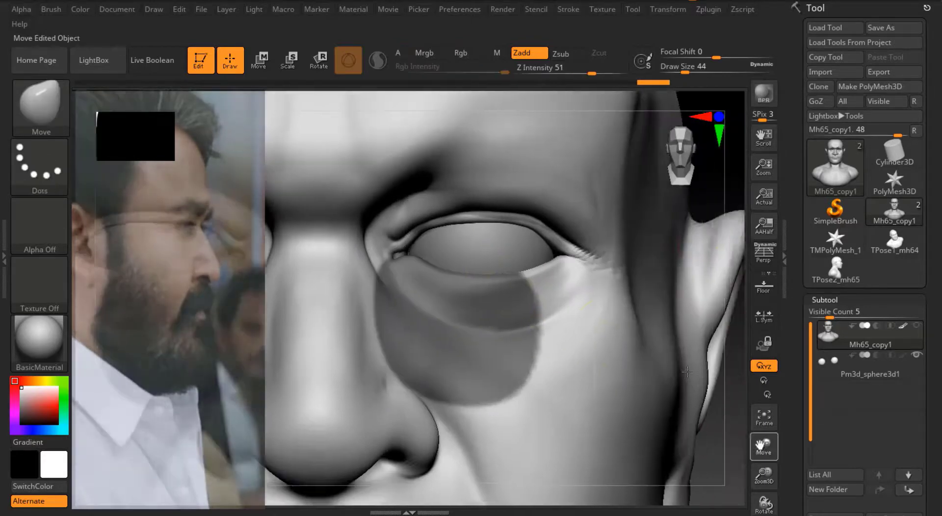
key(ctrl)
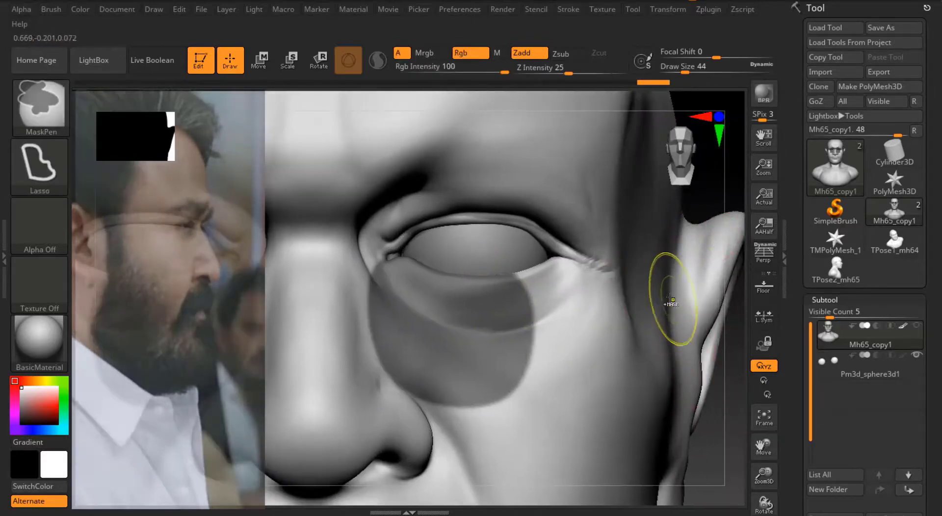
ctrl+drag(509, 257, 664, 283)
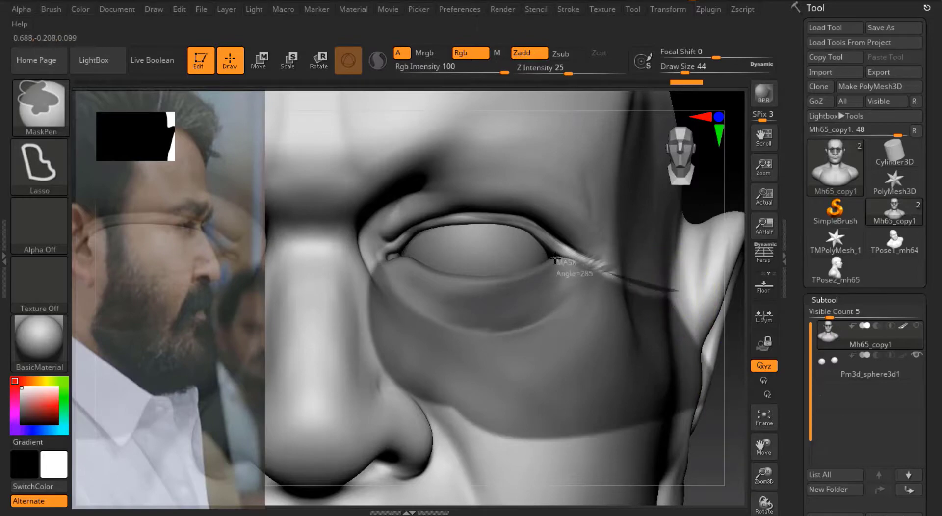
mouse_move(555, 257)
ctrl+mouse_down()
mouse_move(538, 471)
mouse_move(550, 265)
ctrl+mouse_up()
Reshape the unmasked upper eyelid around the eyeball from below with the Move brush at Draw Size 65, and clear the mask
click(719, 144)
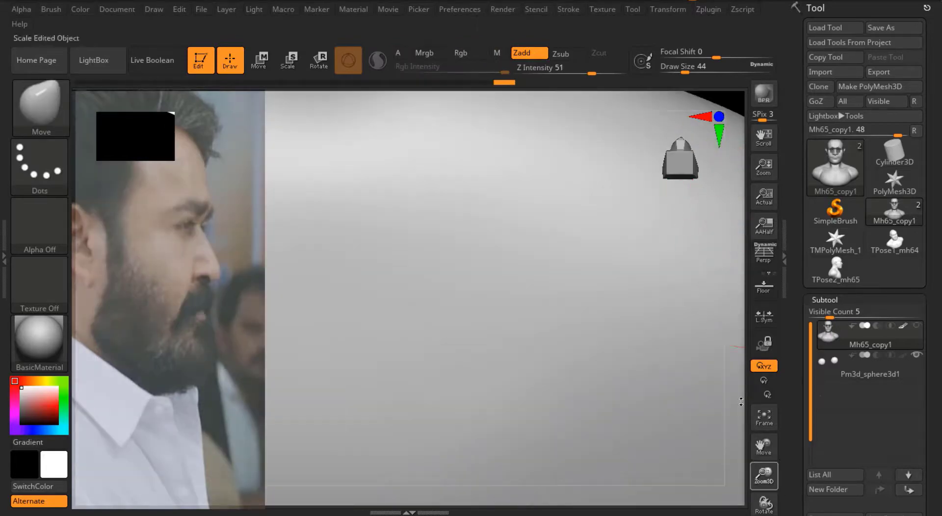
drag(741, 401, 633, 359)
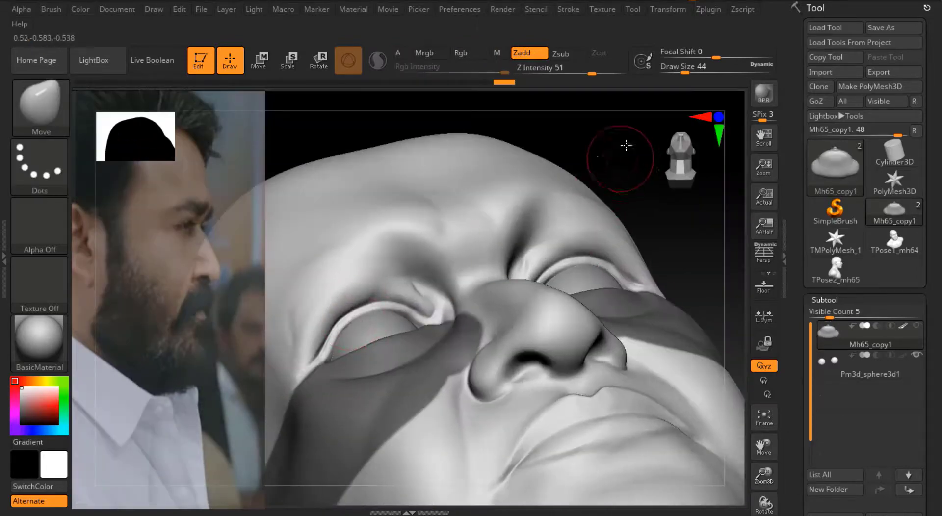
drag(626, 145, 437, 251)
key(bracketright)
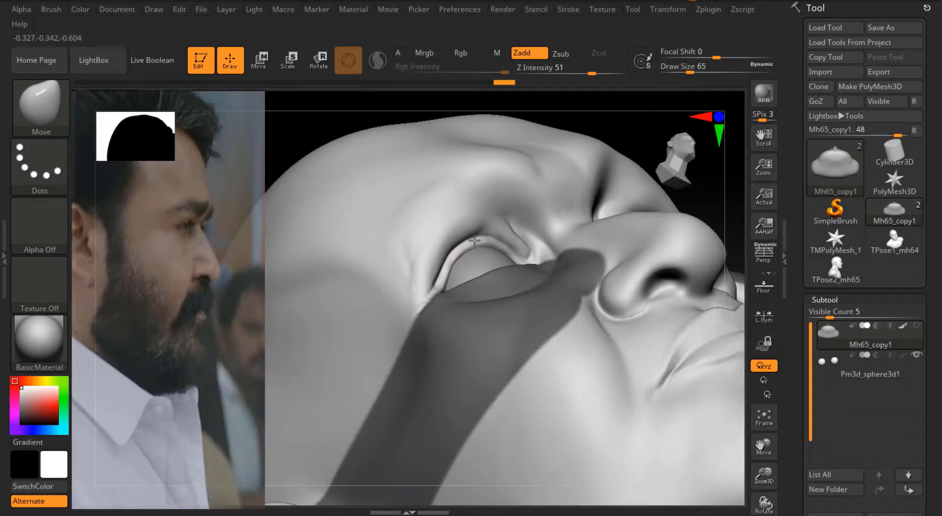
drag(643, 118, 475, 243)
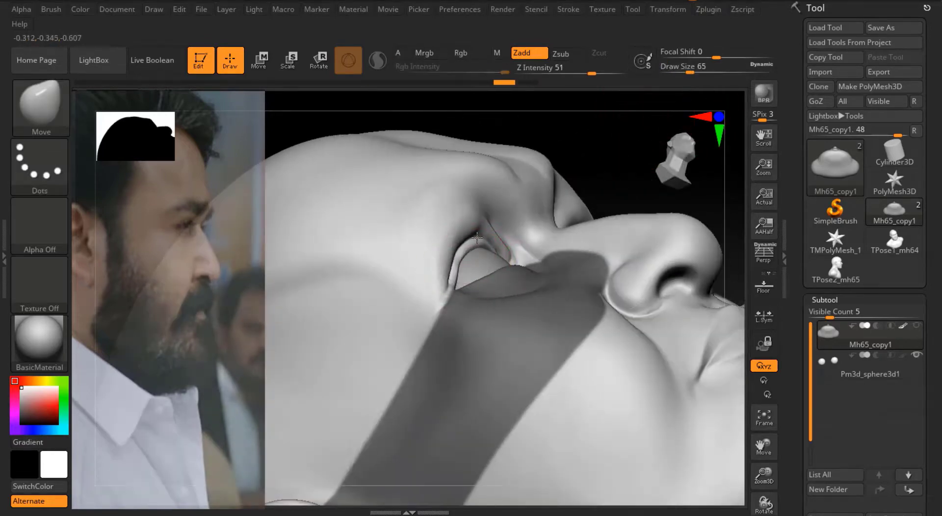
mouse_move(477, 238)
right_down()
mouse_move(446, 266)
mouse_move(513, 245)
mouse_move(487, 194)
mouse_move(519, 266)
right_up()
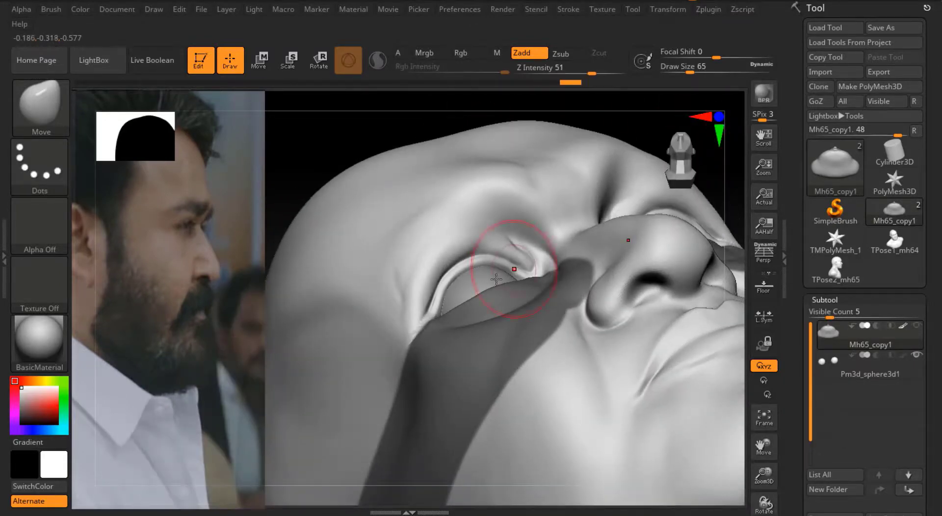
mouse_move(439, 300)
right_down()
mouse_move(358, 120)
mouse_move(480, 273)
mouse_move(422, 185)
mouse_move(748, 421)
mouse_move(711, 448)
mouse_move(728, 452)
right_up()
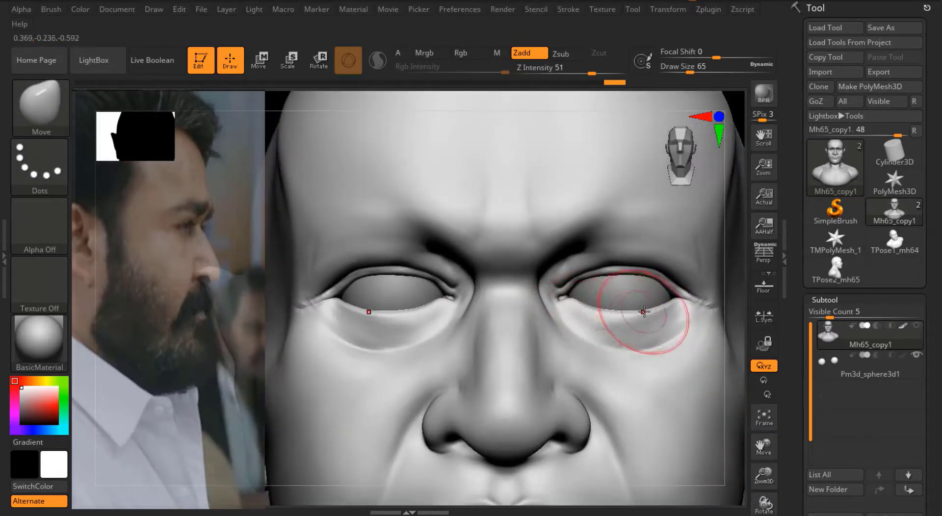
Save the tool as mh66.ZTL in the WORKFILES folder
click(764, 417)
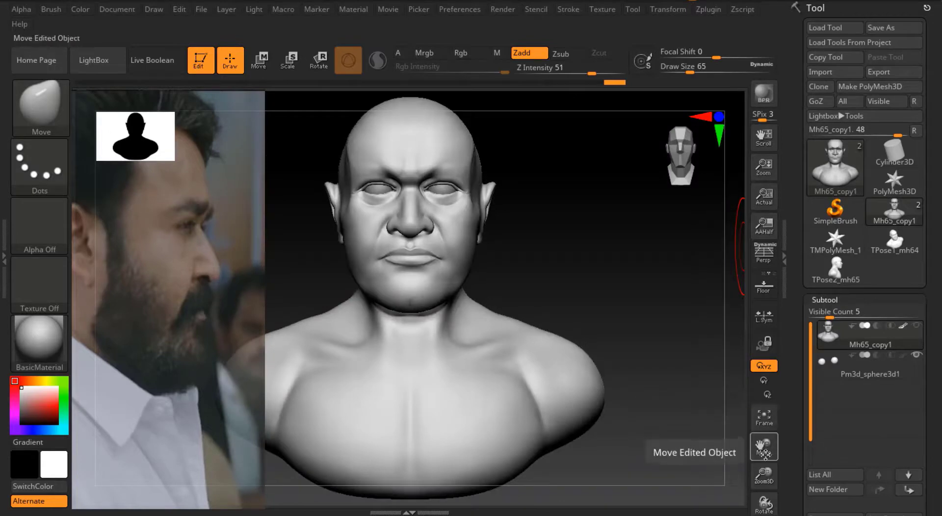
drag(763, 475, 765, 488)
drag(763, 446, 778, 512)
drag(764, 478, 756, 444)
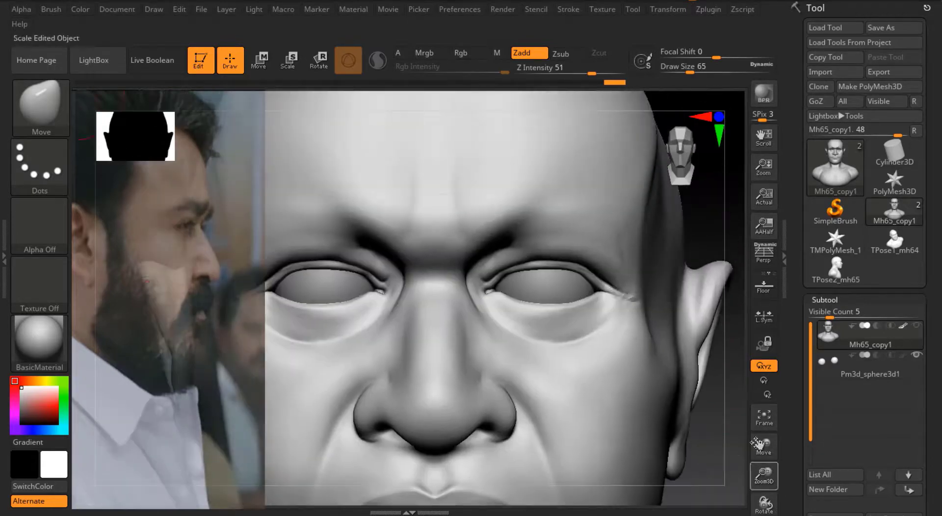
click(877, 28)
click(224, 16)
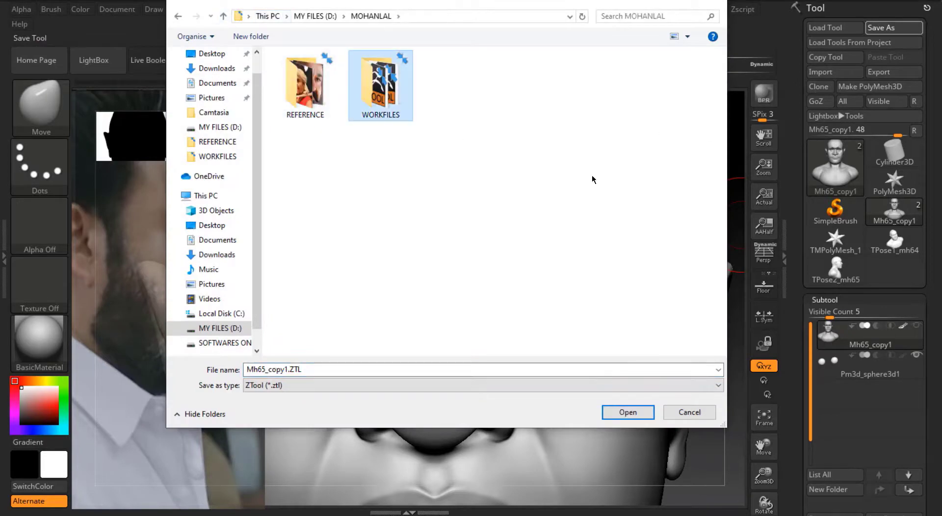
double_click(377, 115)
scroll(393, 206, down, 10)
click(304, 349)
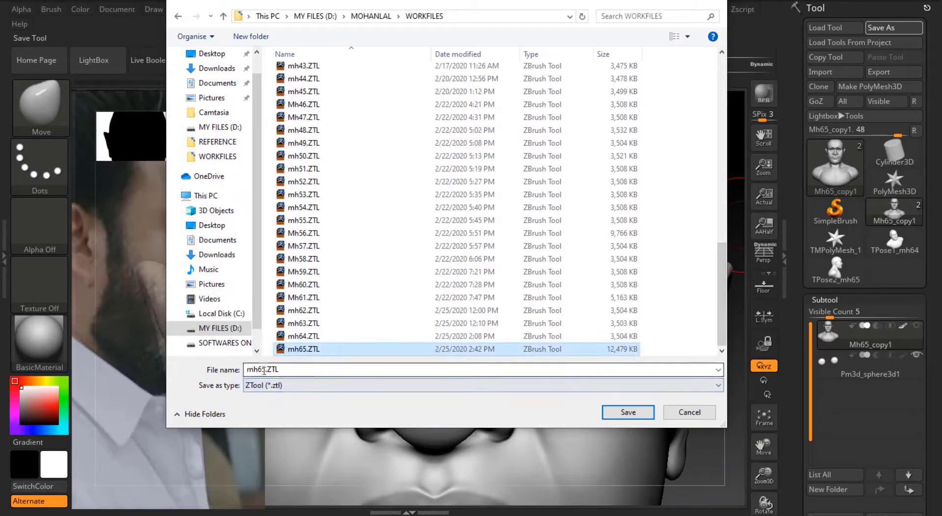
key(BackSpace)
text(6)
click(628, 412)
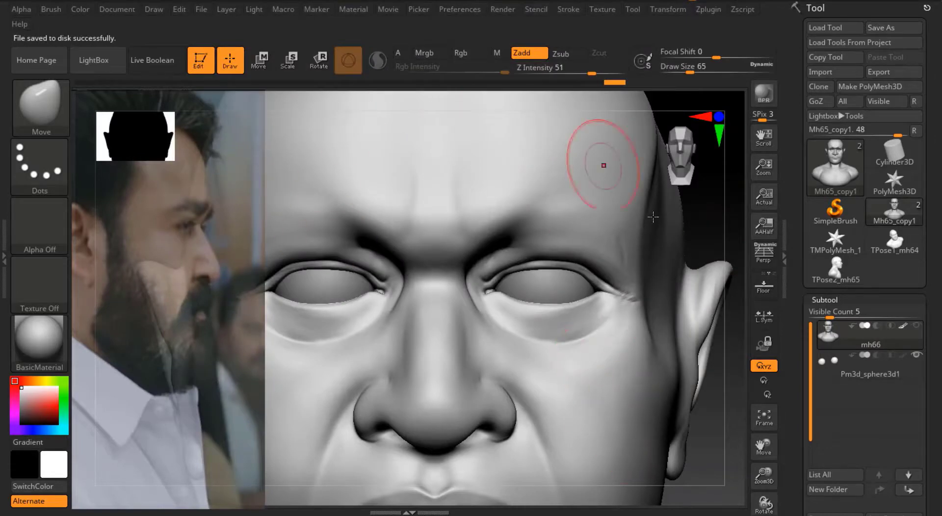
Import the red-shirt portrait moganlal2.JPG from the REFERENCE folder as a texture and add it to Spotlight
drag(653, 217, 623, 216)
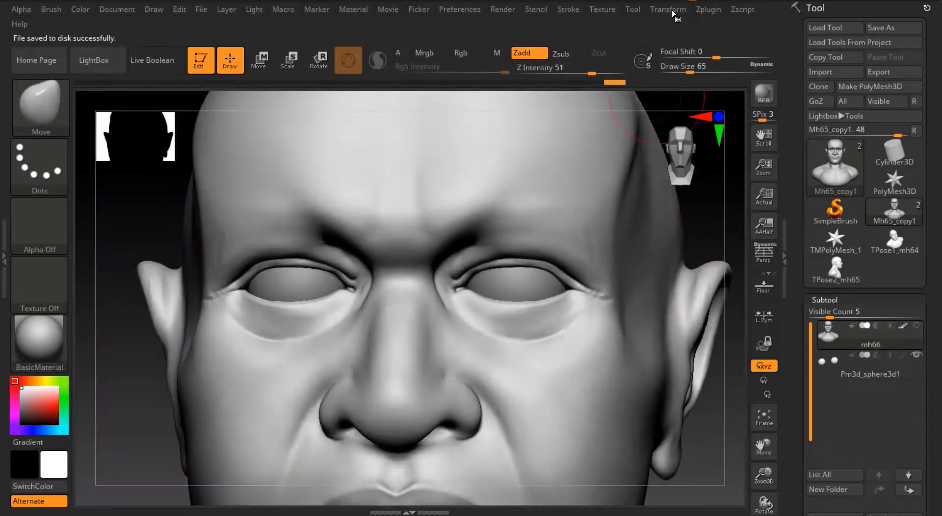
click(673, 10)
click(602, 8)
click(633, 89)
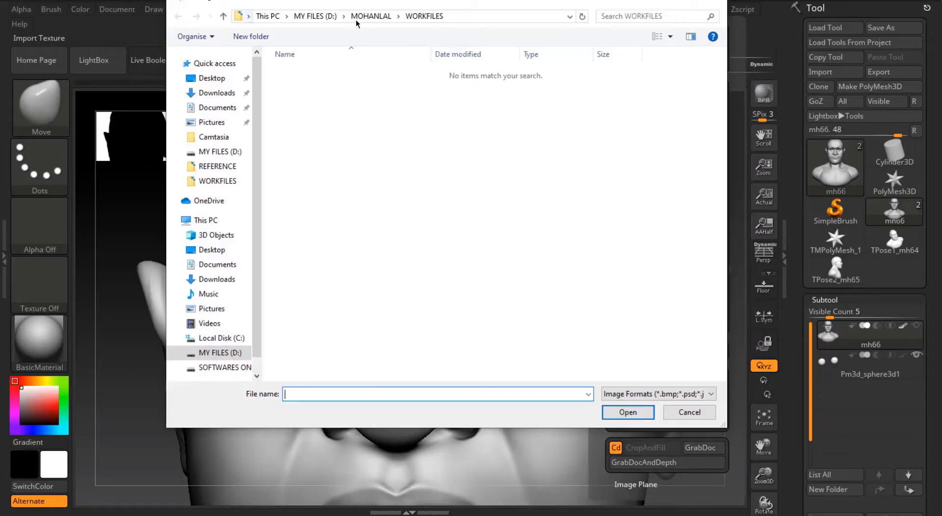
click(366, 16)
double_click(307, 93)
scroll(714, 225, down, 10)
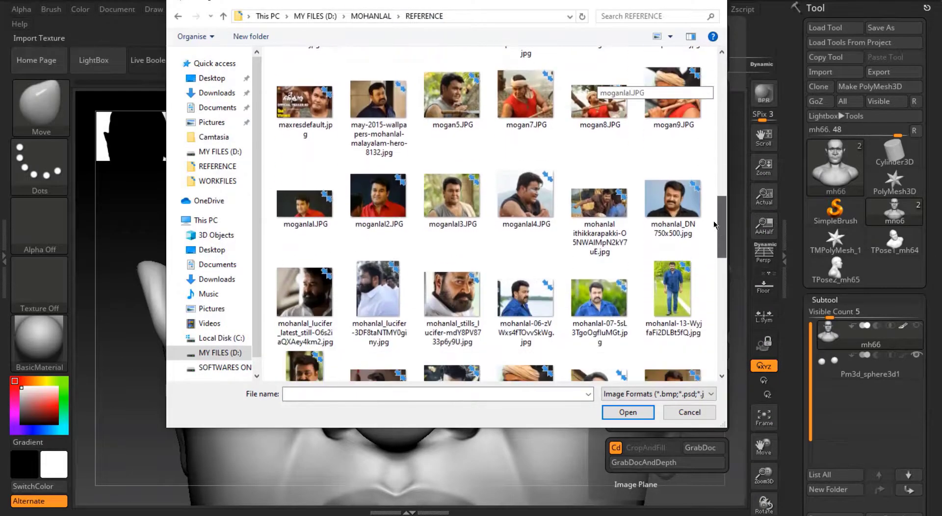
click(379, 196)
click(627, 412)
click(642, 206)
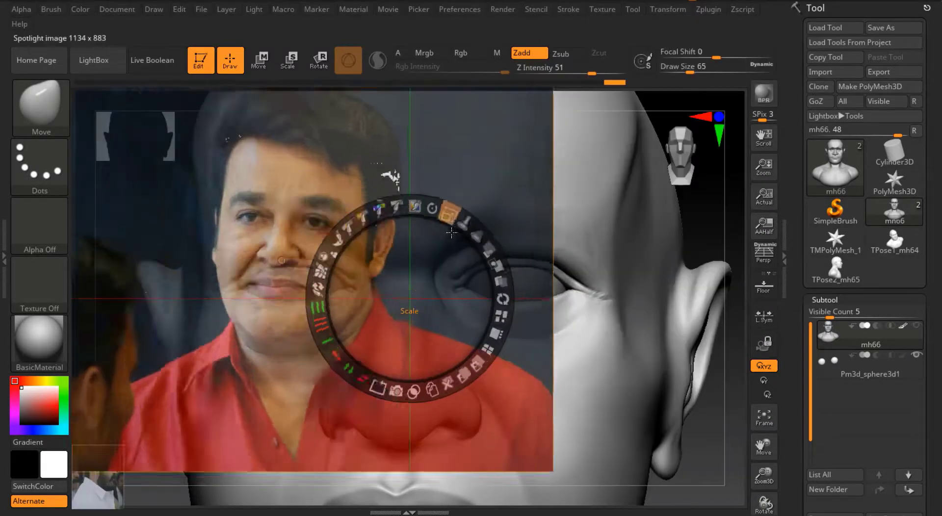
Scale and position the red-shirt portrait in Spotlight beside the framed bust, and leave Spotlight editing
mouse_move(451, 232)
mouse_down()
mouse_move(431, 212)
mouse_move(378, 101)
mouse_up()
key(z)
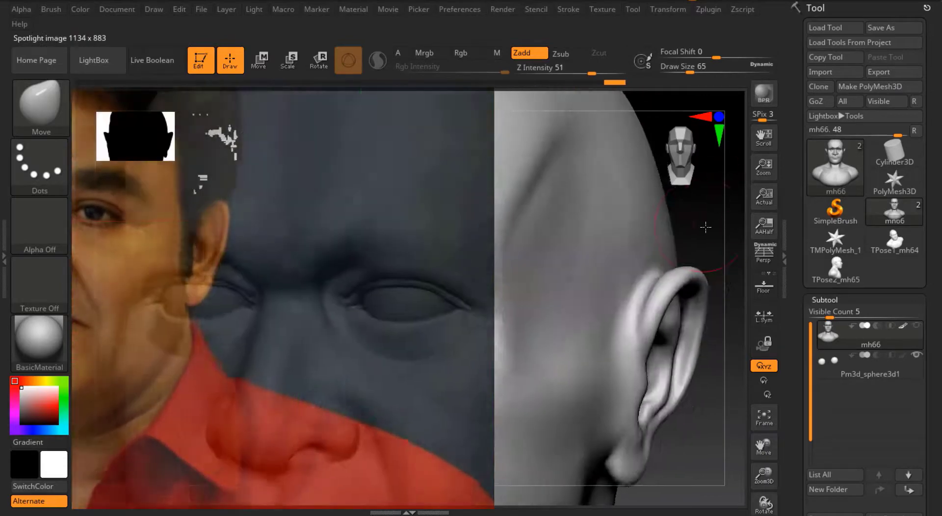
drag(706, 227, 795, 294)
key(z)
key(z)
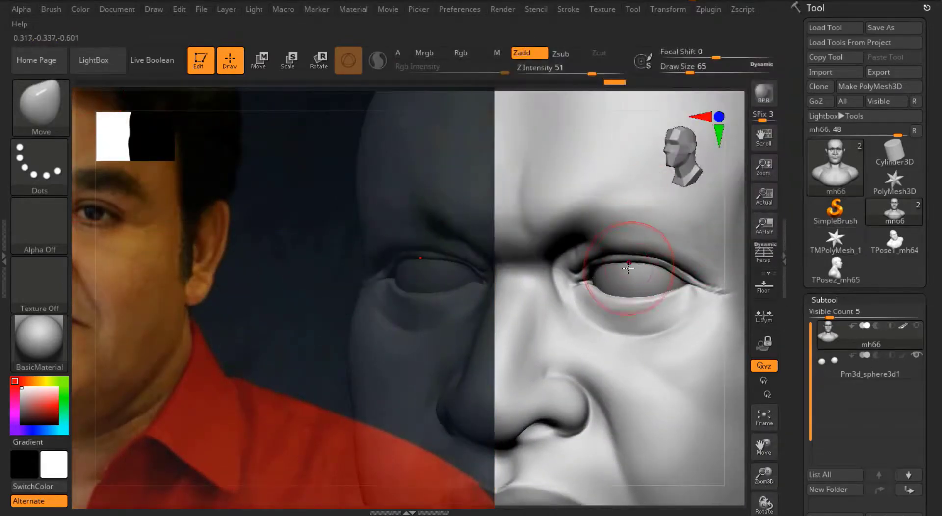
click(764, 417)
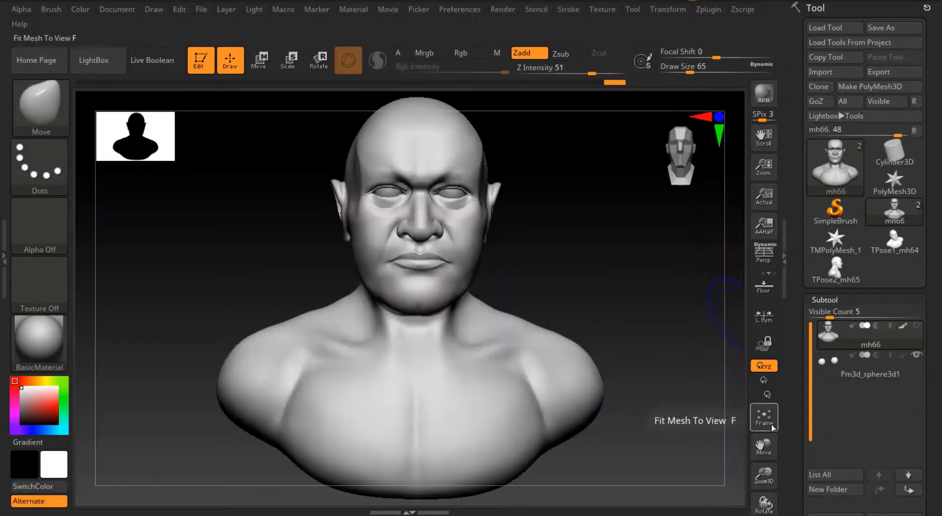
drag(604, 255, 691, 395)
key(shift+z)
drag(294, 247, 342, 248)
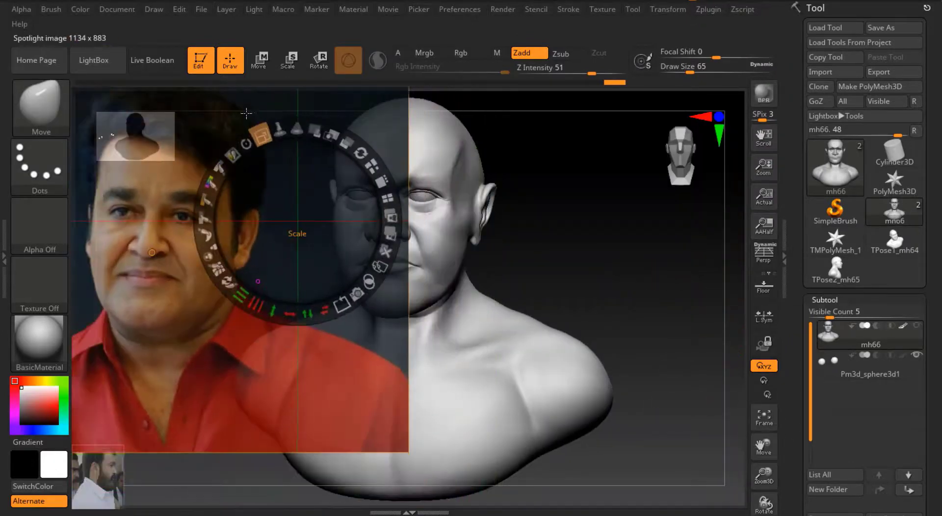
key(z)
drag(631, 246, 764, 196)
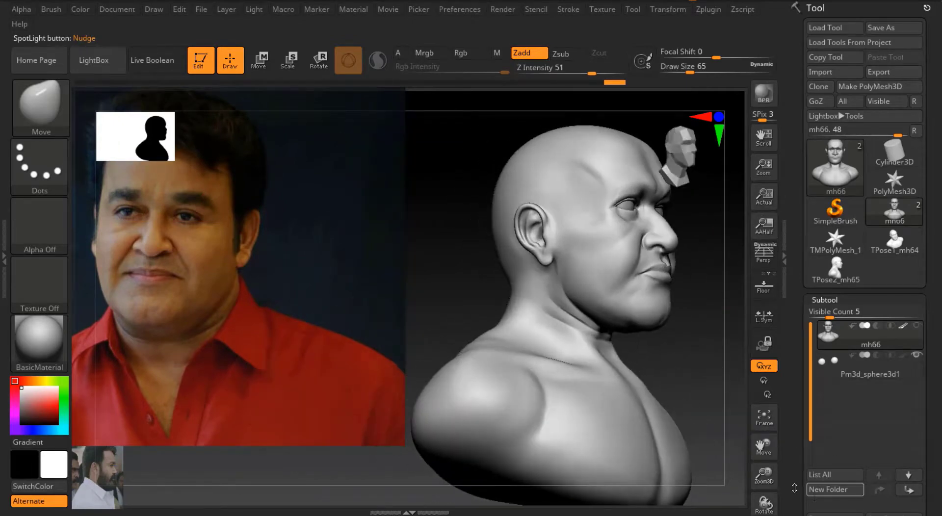
drag(764, 475, 639, 278)
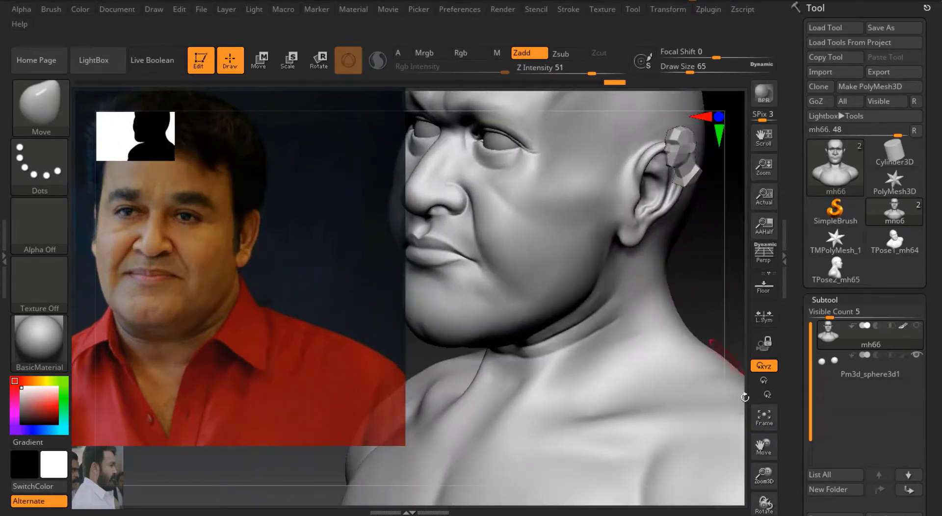
drag(542, 272, 596, 220)
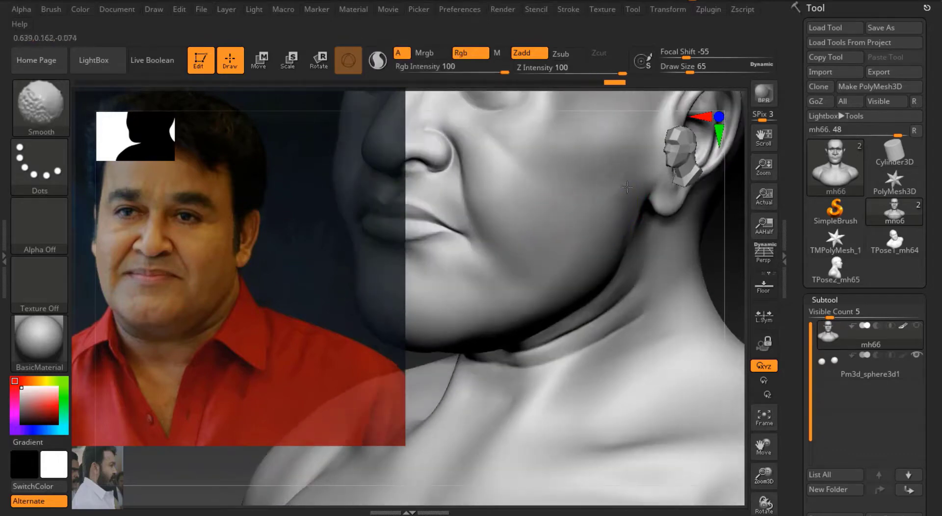
ctrl+drag(736, 189, 477, 119)
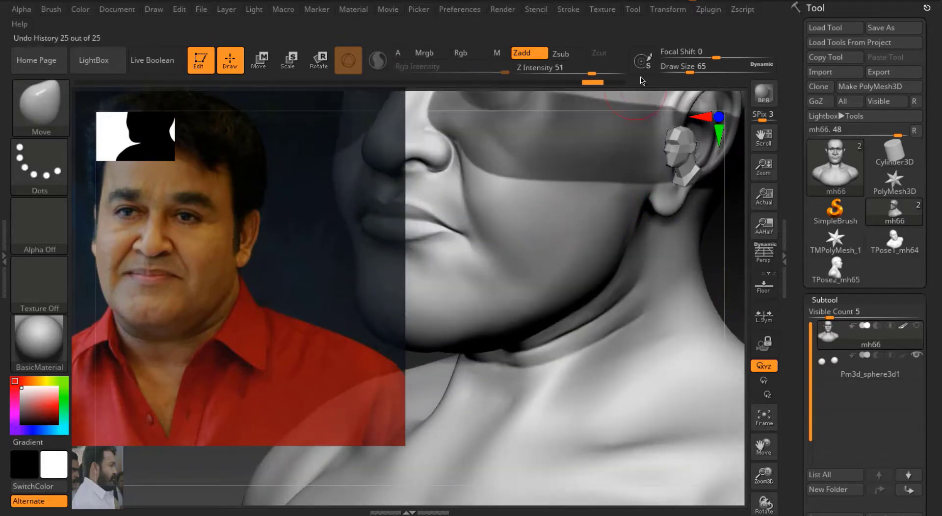
key(ctrl+shift+a)
drag(551, 257, 545, 270)
key(ctrl+z)
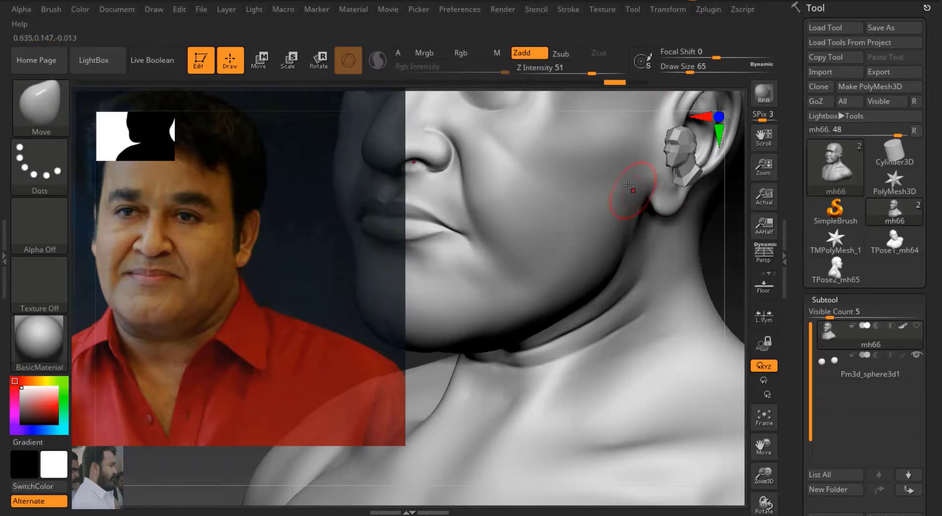
Open the Geometry settings of the bust and set its subdivision level to 3
mouse_move(632, 200)
mouse_down()
mouse_move(353, 298)
mouse_move(694, 368)
mouse_move(652, 383)
mouse_move(653, 326)
mouse_up()
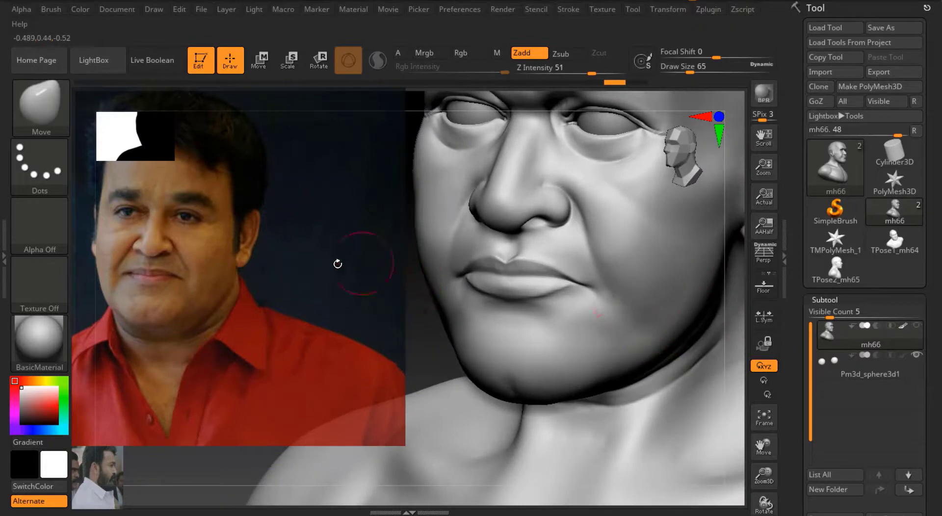
mouse_move(338, 264)
mouse_down()
mouse_move(610, 336)
mouse_move(712, 415)
mouse_move(578, 263)
mouse_move(628, 296)
mouse_up()
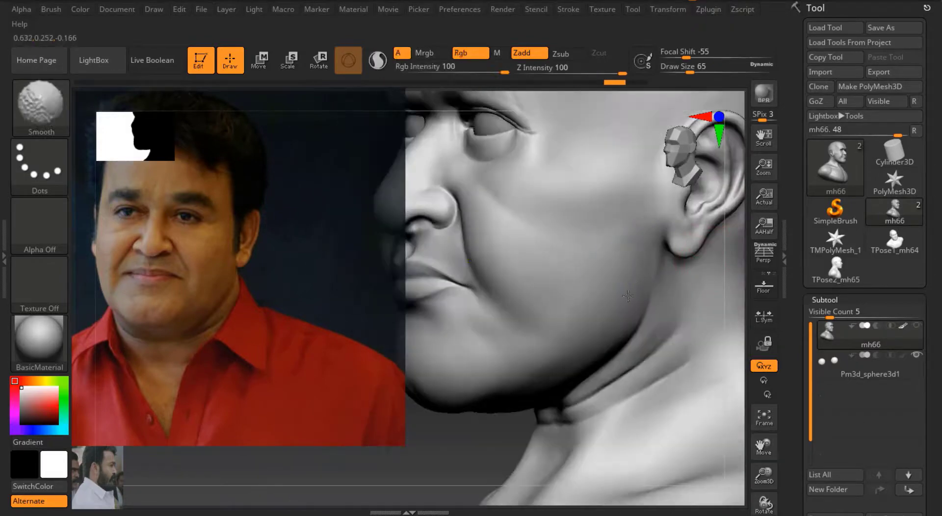
scroll(864, 343, down, 10)
click(829, 460)
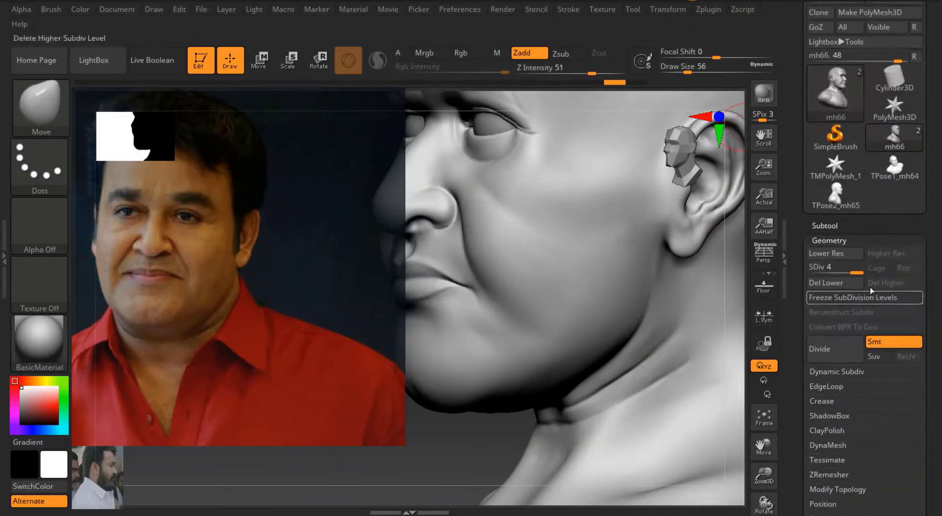
key(shift+d)
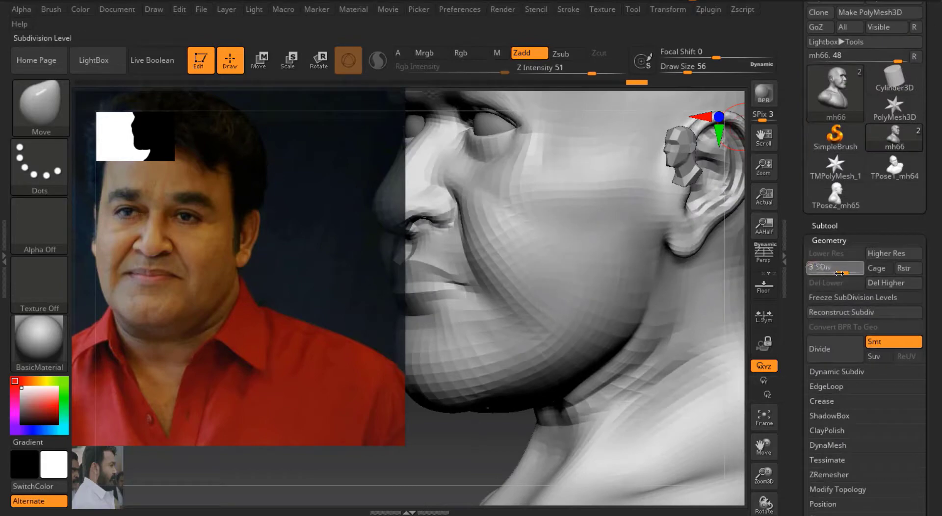
key(d)
drag(261, 299, 310, 286)
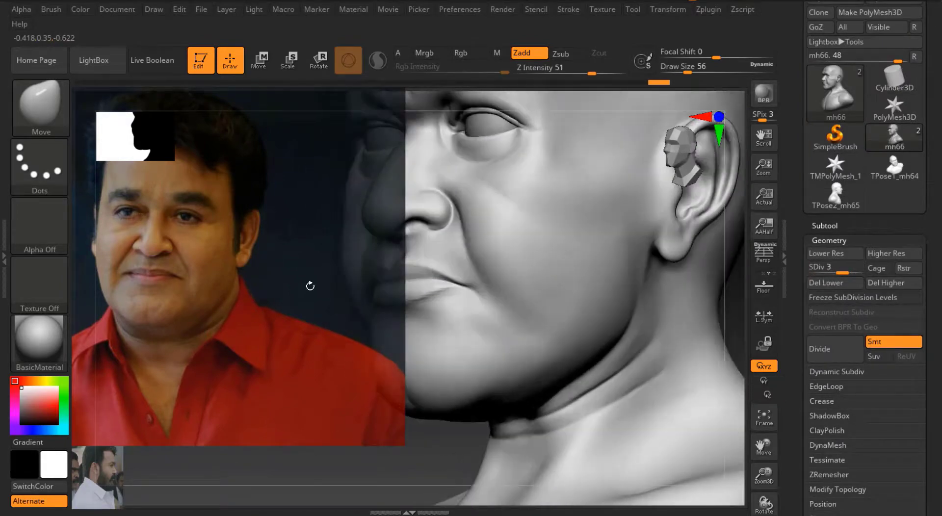
Carve a crease beside the chin from the underside of the jaw up toward the cheek, using the DamStandard brush at Draw Size 56
key(b)
key(d)
key(s)
drag(410, 494, 462, 392)
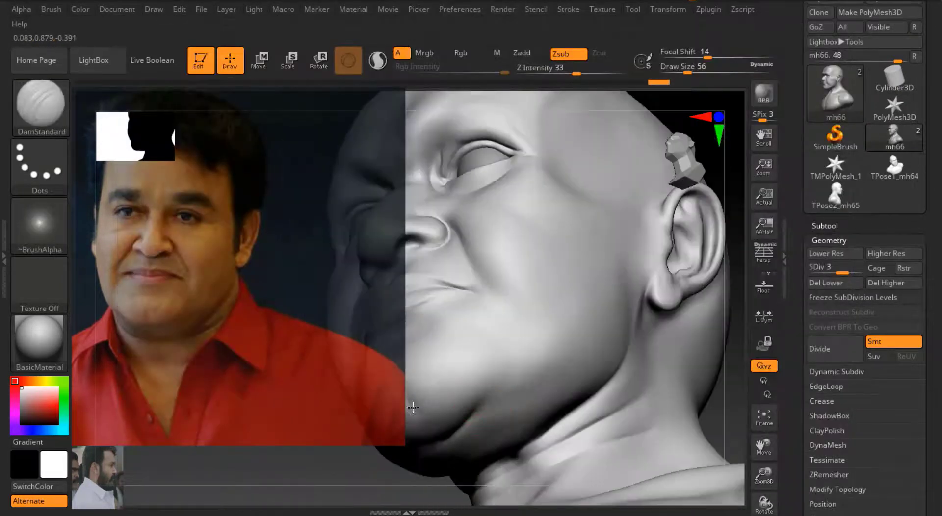
click(53, 9)
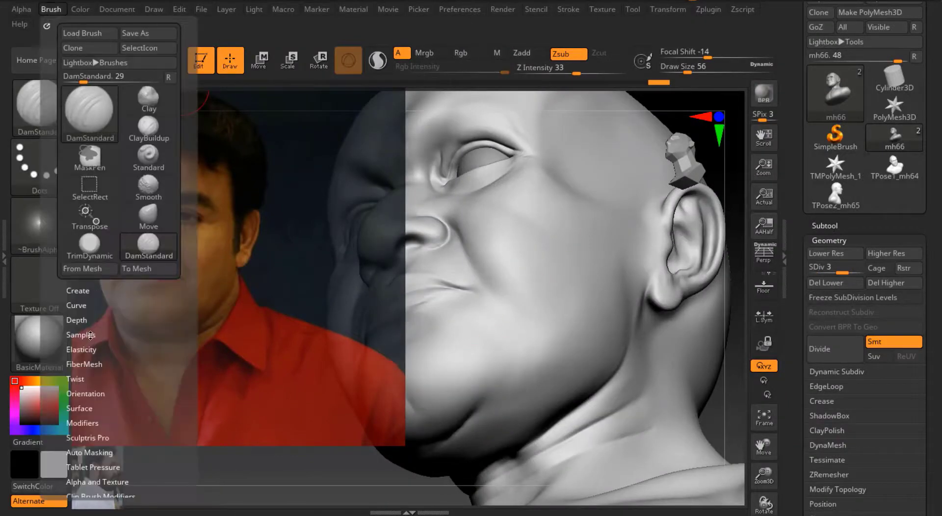
click(73, 382)
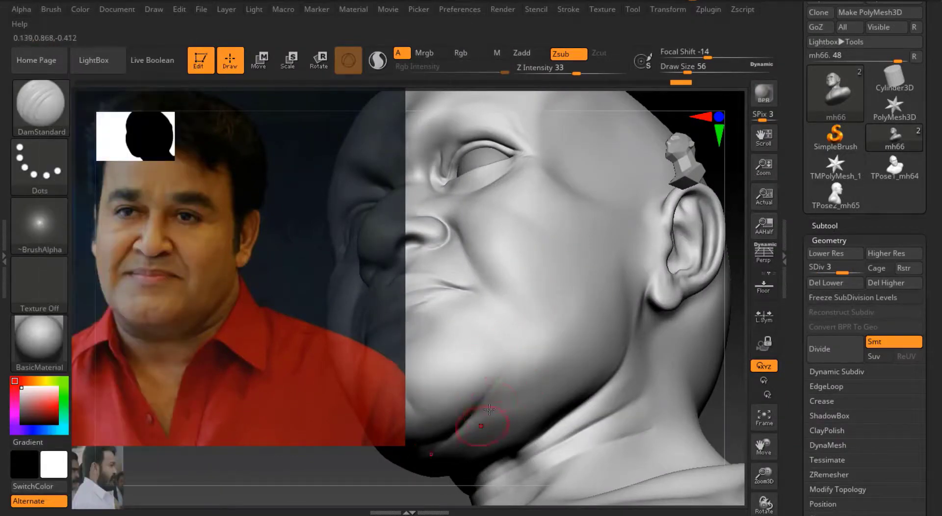
drag(474, 410, 515, 345)
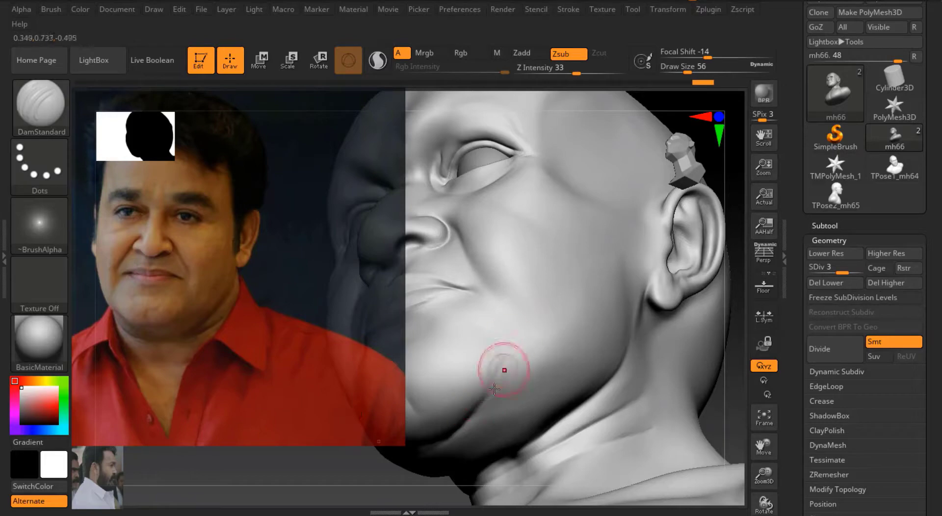
mouse_move(494, 389)
mouse_down()
mouse_move(509, 341)
mouse_move(493, 386)
mouse_up()
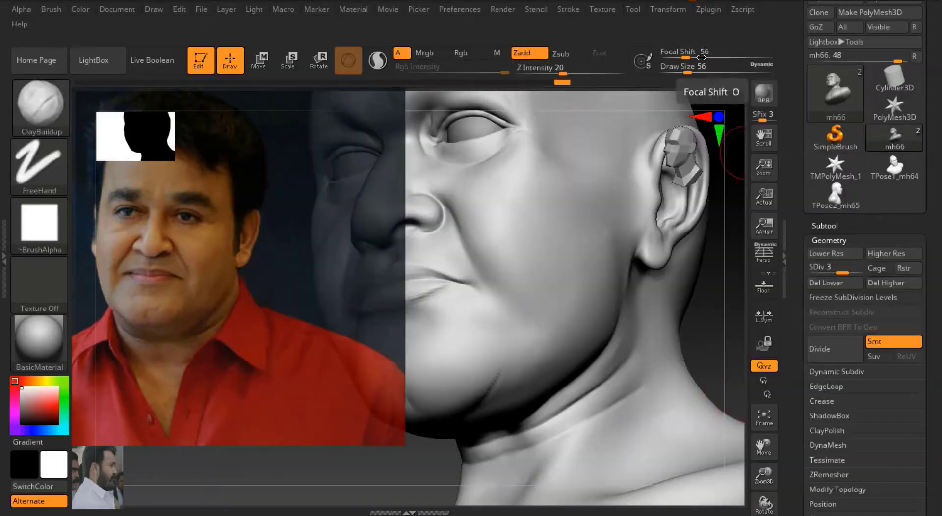
Build up the flesh around the chin crease and along the jaw with ClayBuildup at Draw Size 62, and smooth it
drag(686, 69, 689, 69)
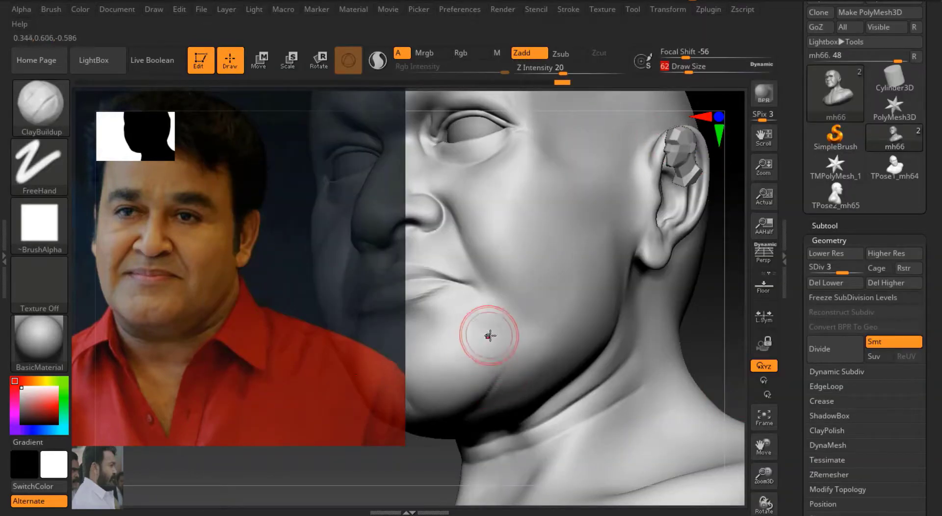
shift+drag(490, 330, 610, 299)
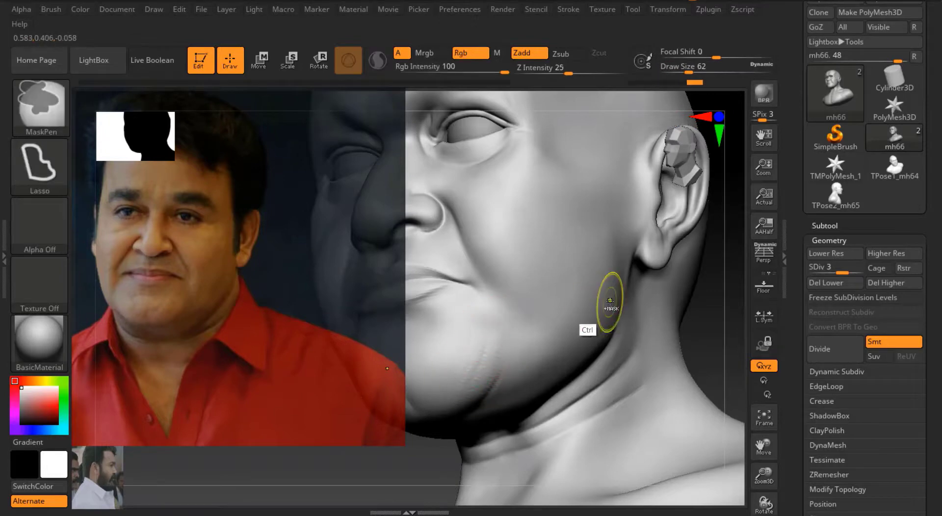
drag(389, 454, 488, 409)
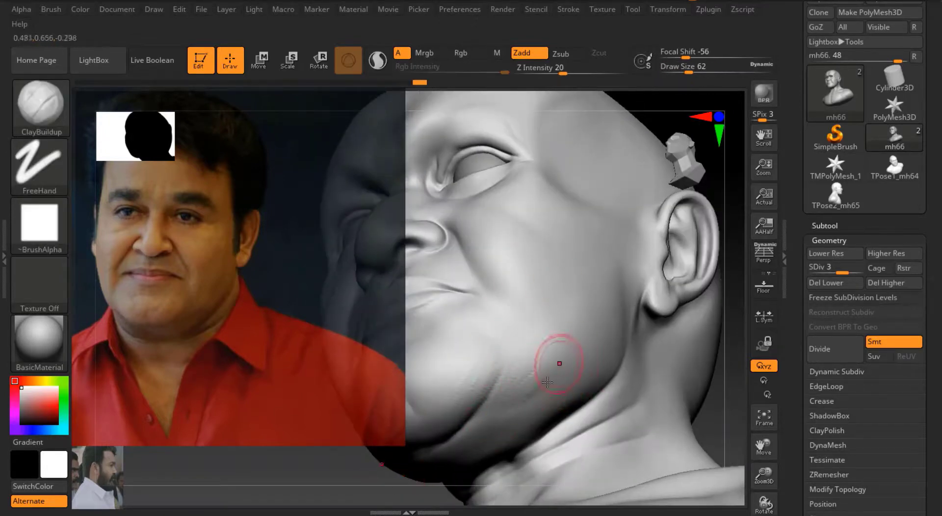
drag(357, 466, 477, 425)
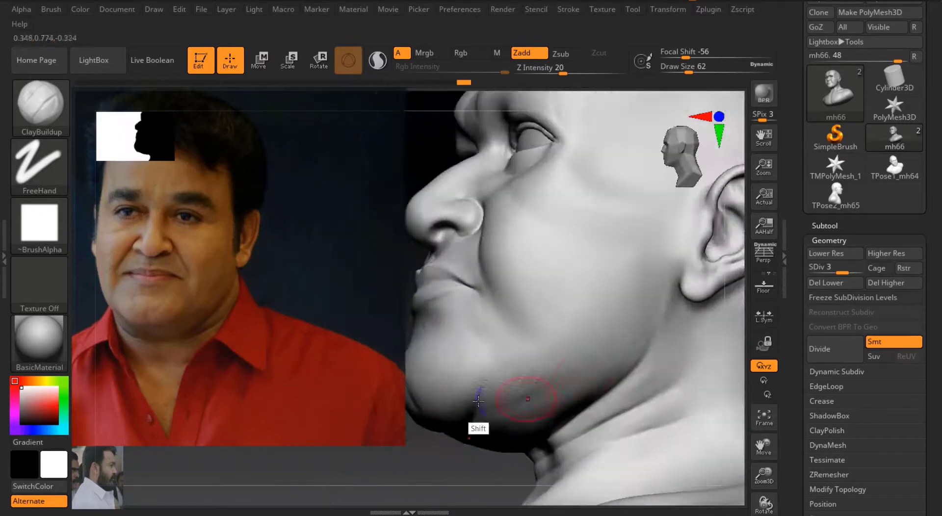
key(shift)
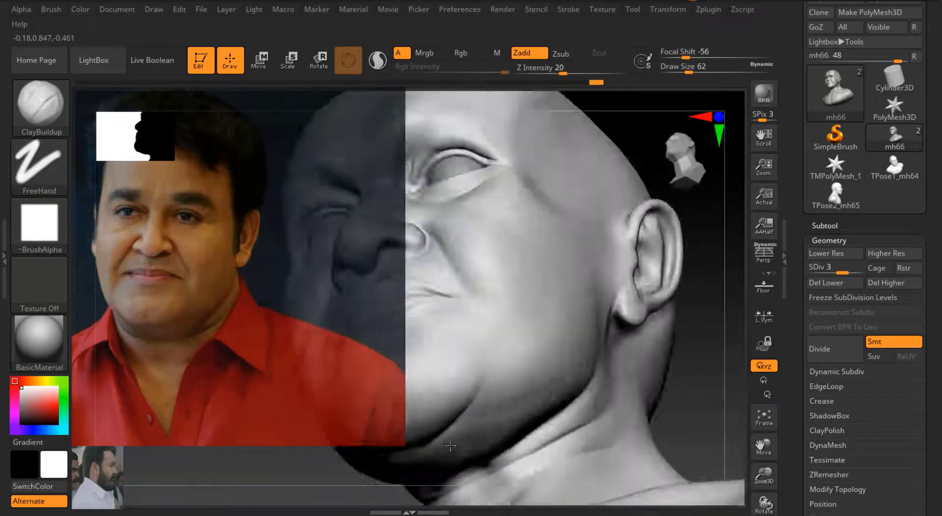
Recut the crease between chin and jowl with the DamStandard brush at Draw Size 62, and soften it
key(b)
key(d)
key(s)
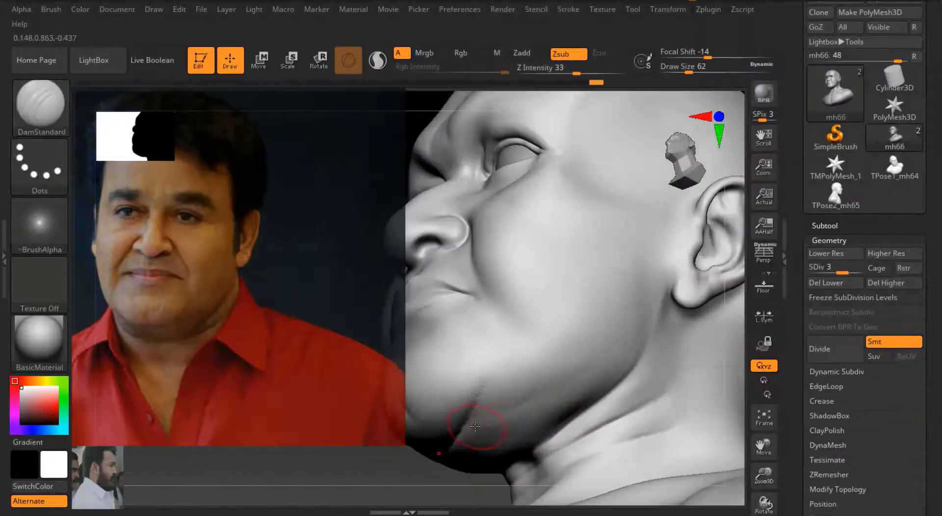
key(shift)
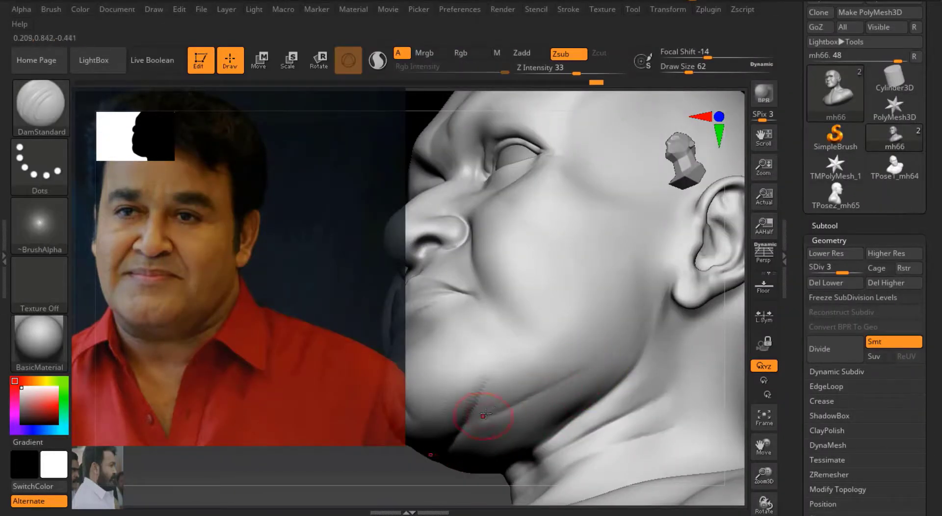
key(shift)
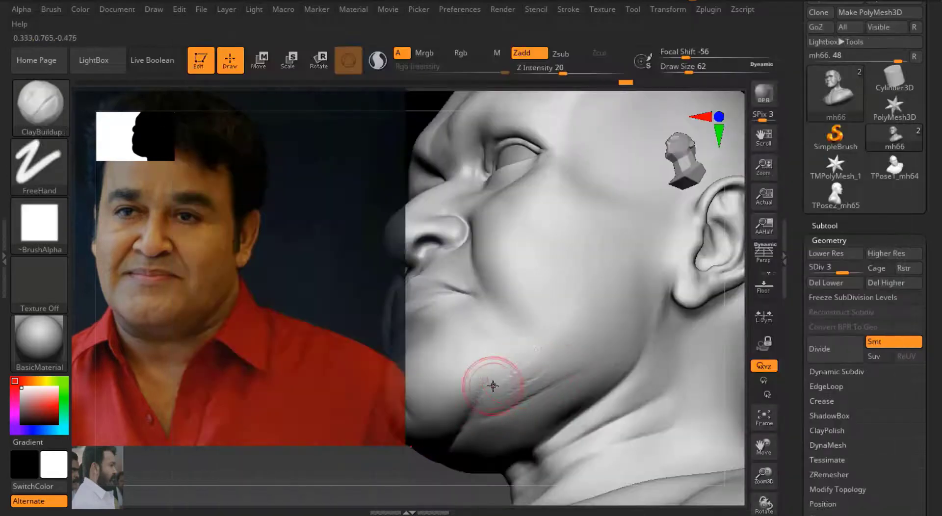
Add ClayBuildup volume to the jowl behind the chin crease and smooth the strokes into the lower cheek
key(shift)
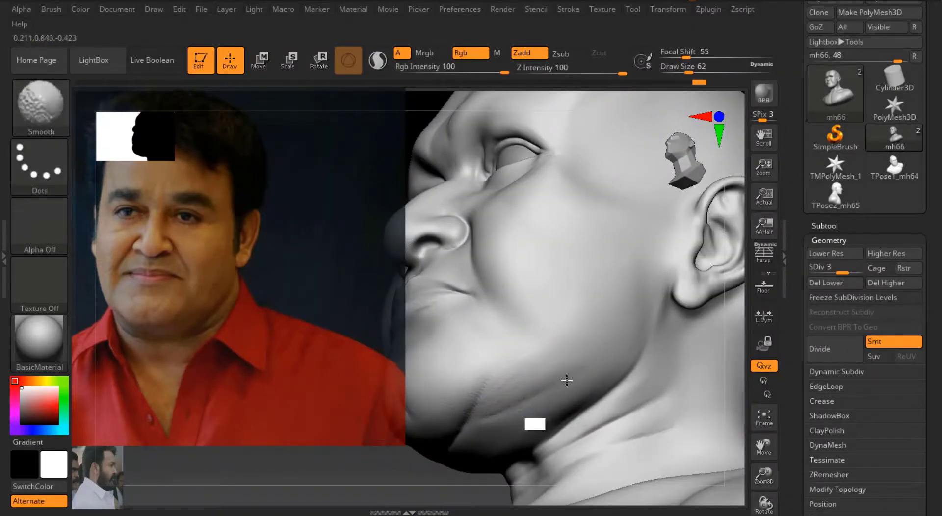
drag(531, 402, 511, 388)
key(shift)
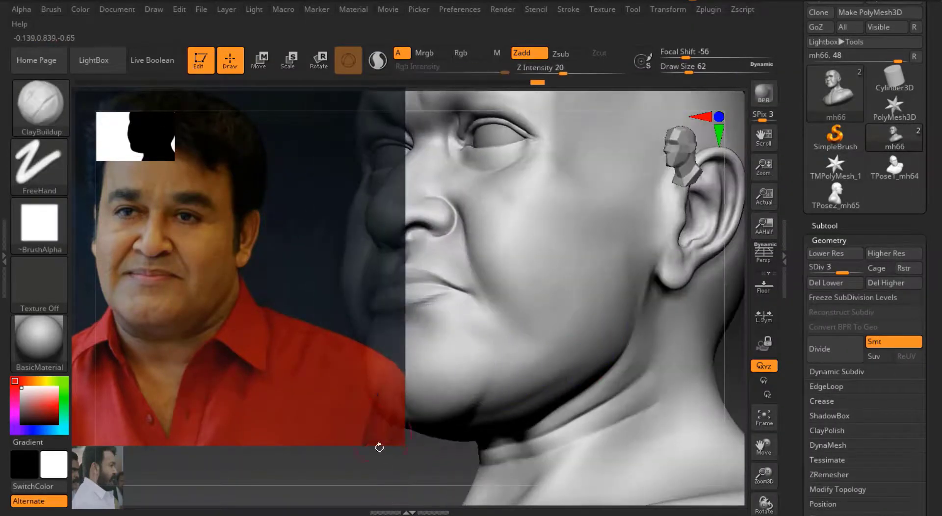
mouse_move(378, 446)
mouse_down()
mouse_move(338, 467)
mouse_move(532, 341)
mouse_move(505, 350)
mouse_move(507, 425)
mouse_up()
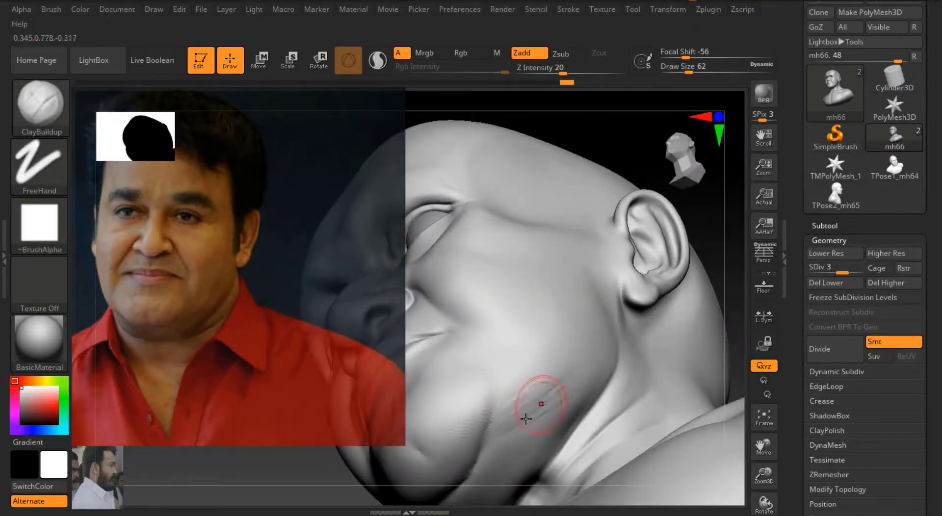
key(shift)
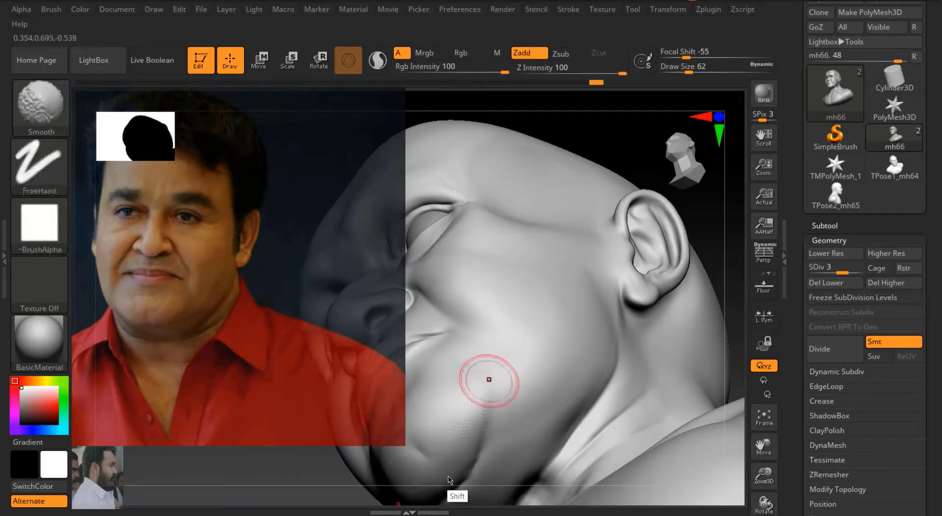
Deepen the chin crease from below with the DamStandard brush and smooth the surrounding jaw surface
key(b)
key(d)
key(s)
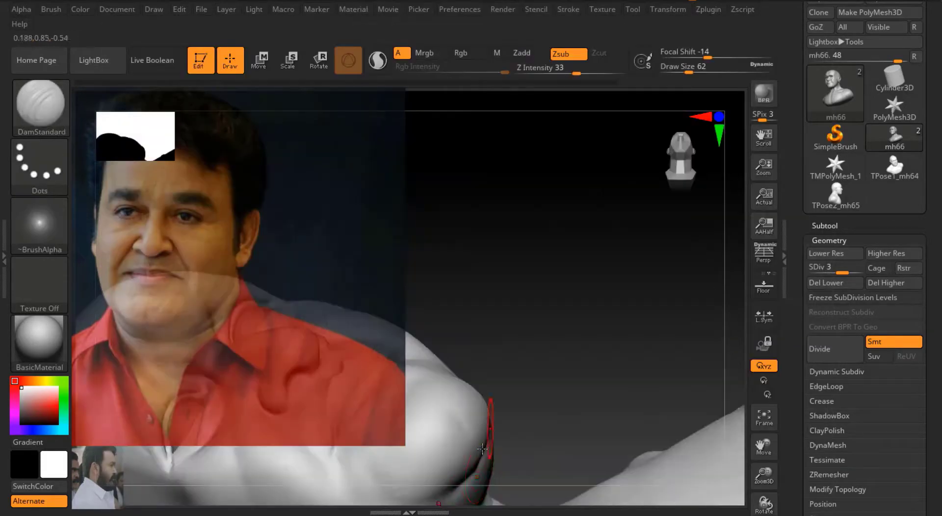
mouse_move(486, 441)
mouse_down()
mouse_move(573, 337)
mouse_move(537, 375)
mouse_up()
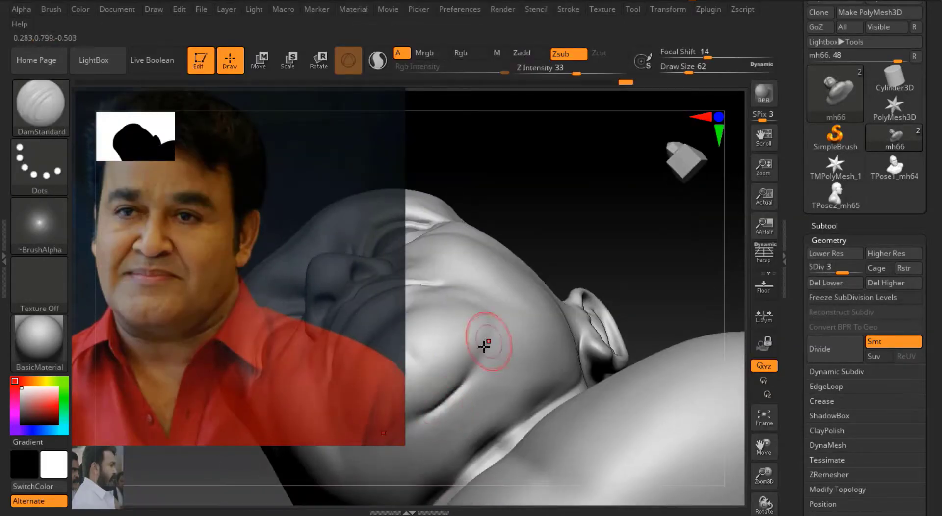
key(shift)
key(shift)
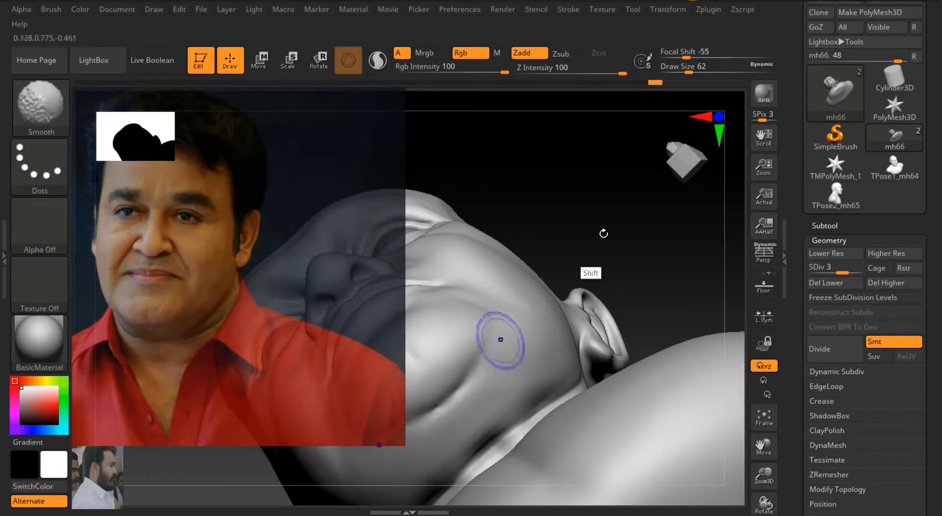
mouse_move(604, 233)
mouse_down()
mouse_move(427, 469)
mouse_move(511, 346)
mouse_up()
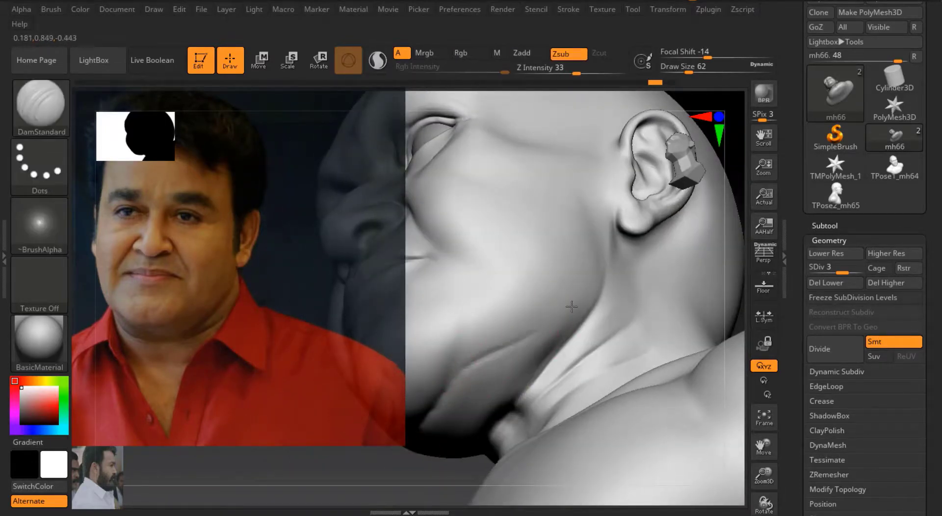
Build up the jowl along the underside of the jaw with ClayBuildup at Draw Size 62, and smooth it from several angles
key(b)
key(c)
key(b)
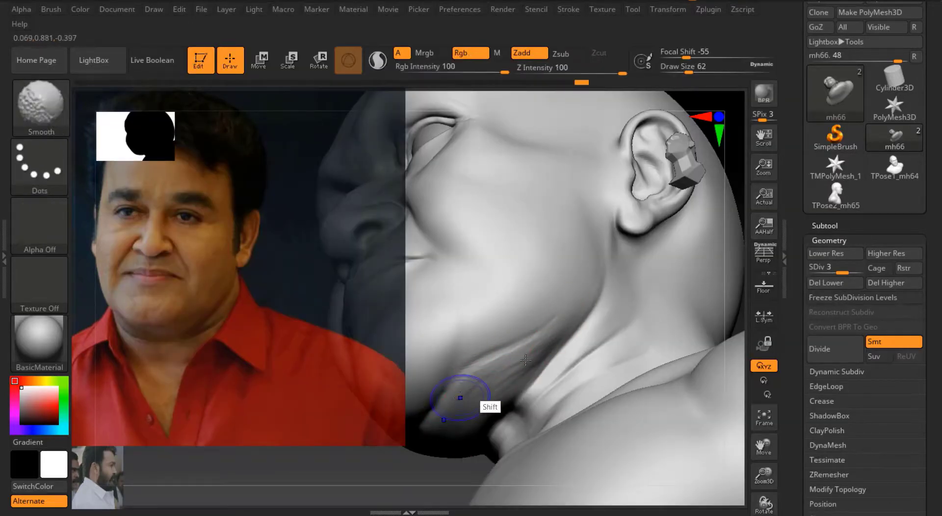
drag(458, 396, 531, 332)
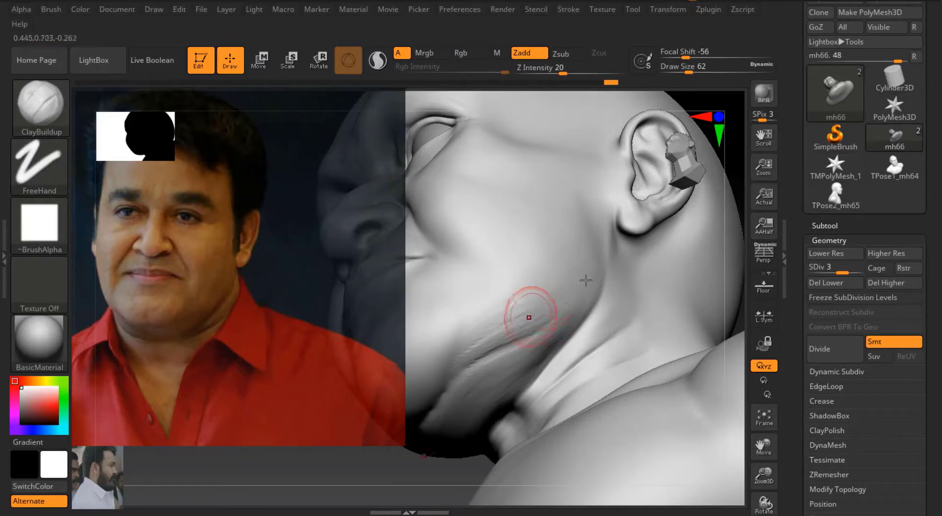
key(shift)
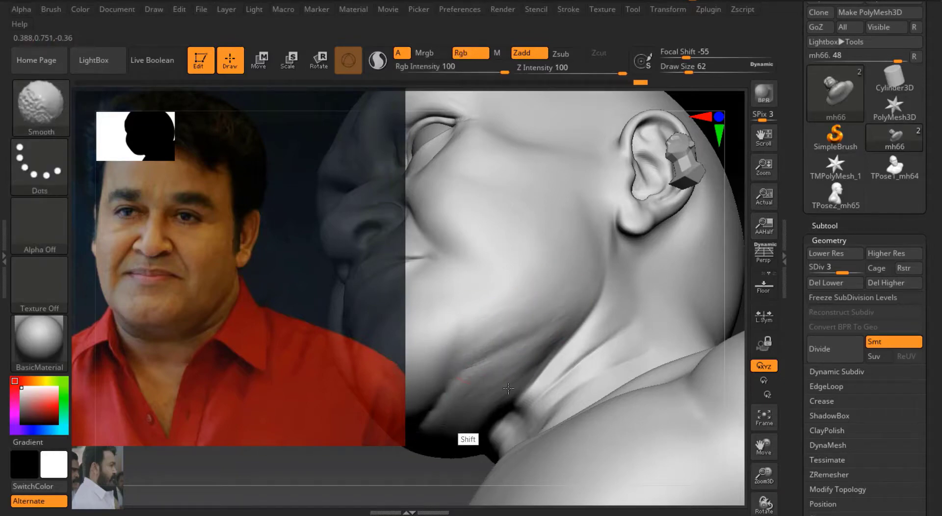
mouse_move(514, 387)
mouse_down()
mouse_move(347, 415)
mouse_move(491, 319)
mouse_move(654, 233)
mouse_up()
key(shift)
drag(723, 273, 534, 291)
key(shift)
drag(731, 344, 602, 256)
drag(714, 393, 668, 436)
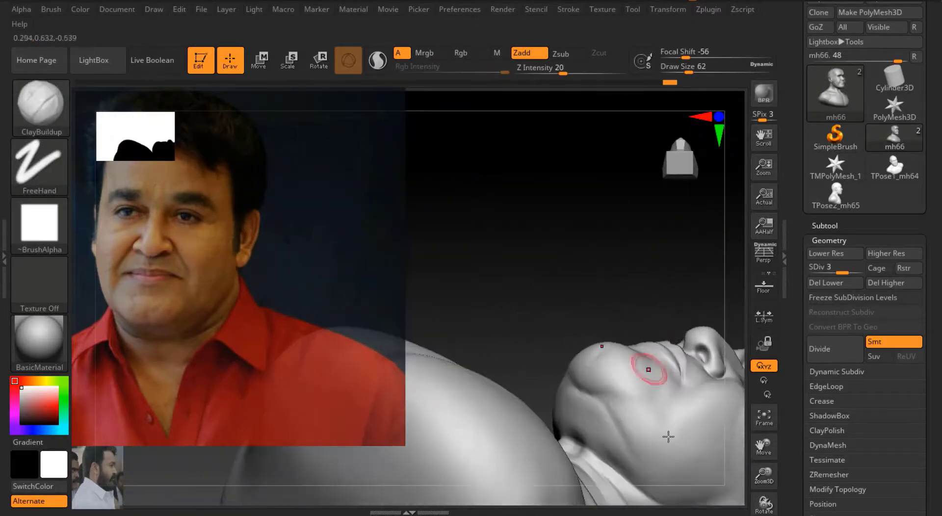
Smooth the jowl and chin crease along the underside of the jaw, checking the form from below and the side
key(shift)
key(shift)
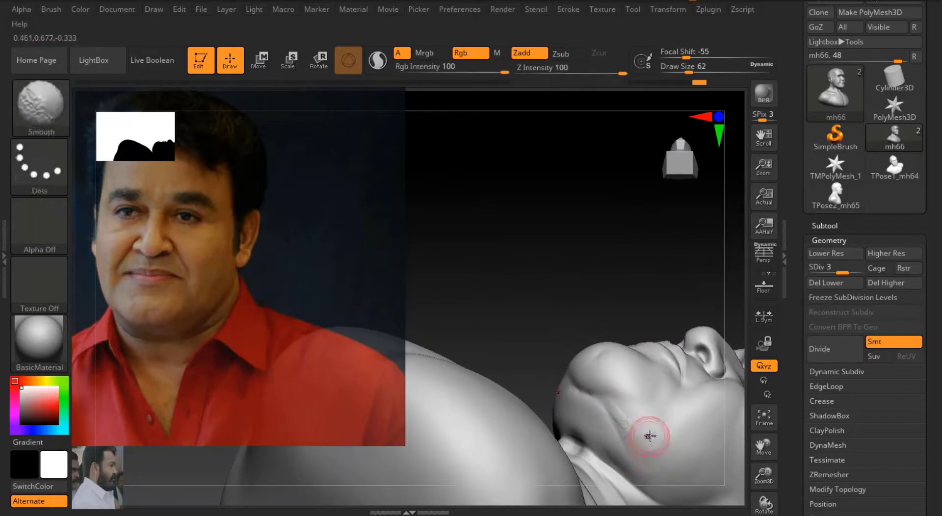
key(shift)
mouse_move(604, 304)
mouse_down()
mouse_move(589, 269)
mouse_move(569, 412)
mouse_up()
drag(764, 504, 746, 486)
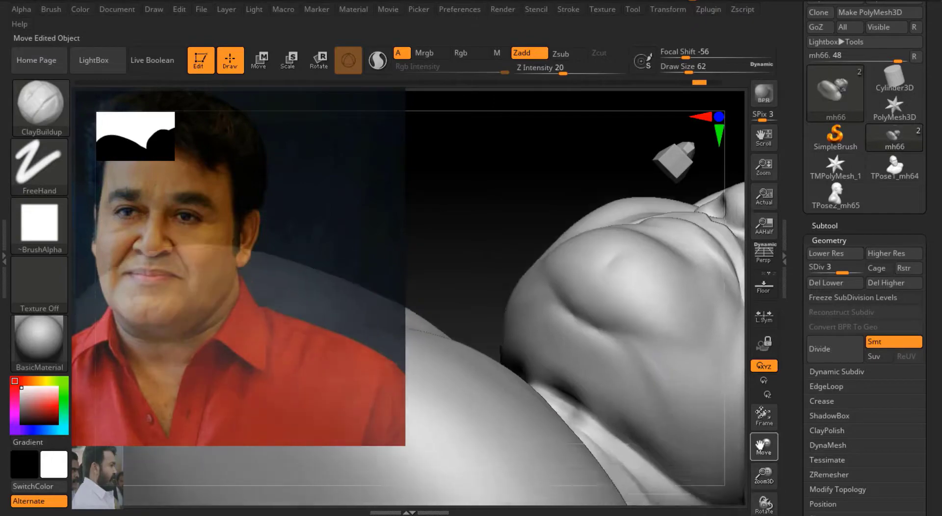
mouse_move(584, 399)
mouse_down()
mouse_move(458, 263)
mouse_move(535, 372)
mouse_up()
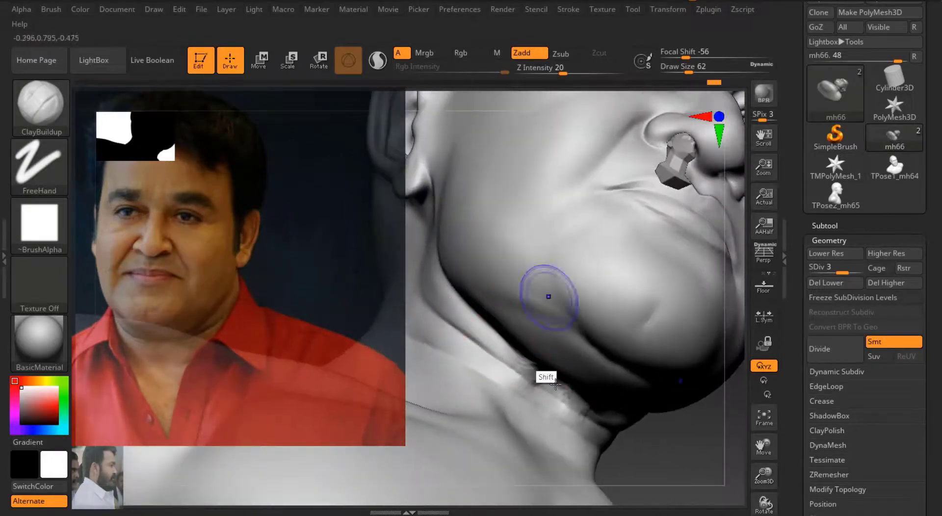
key(ctrl)
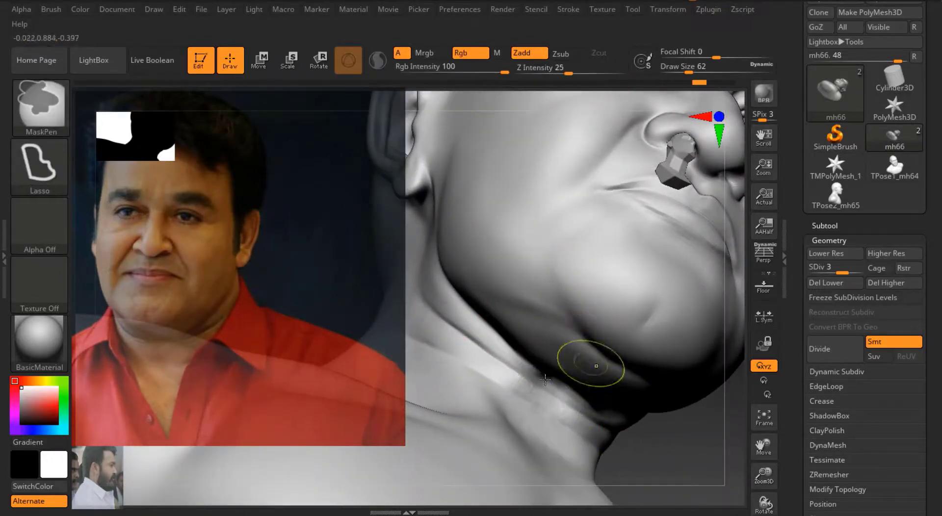
drag(764, 474, 764, 490)
mouse_move(764, 447)
mouse_down()
mouse_move(746, 479)
mouse_move(706, 442)
mouse_move(677, 392)
mouse_move(721, 328)
mouse_move(744, 325)
mouse_move(638, 348)
mouse_up()
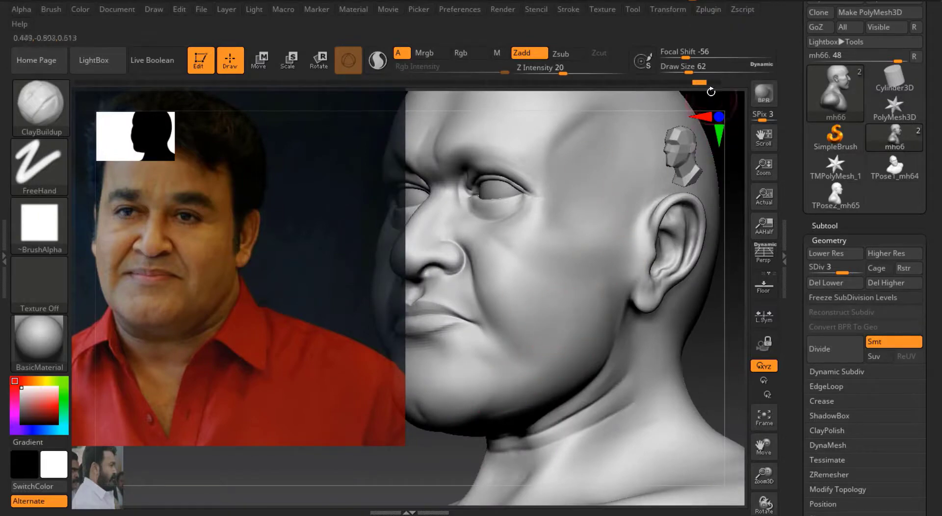
key(s)
drag(711, 92, 706, 92)
key(b)
key(Escape)
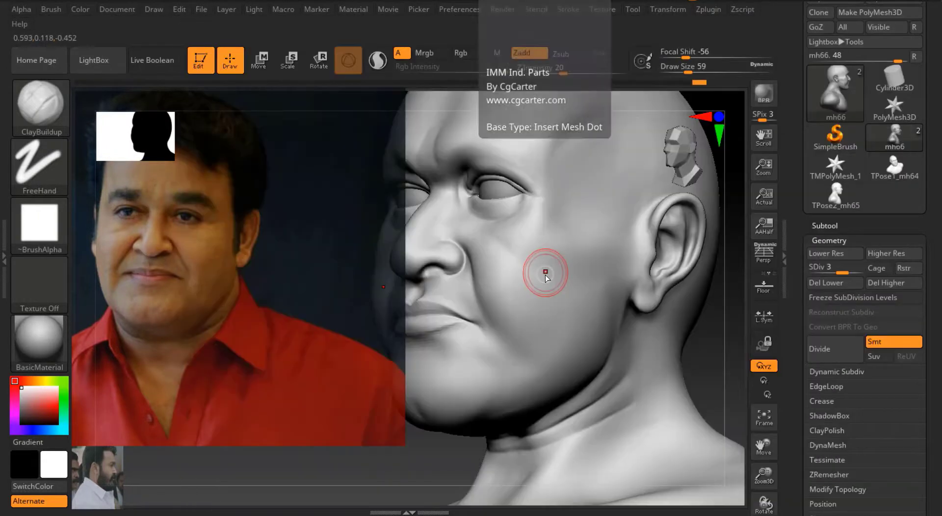
click(546, 275)
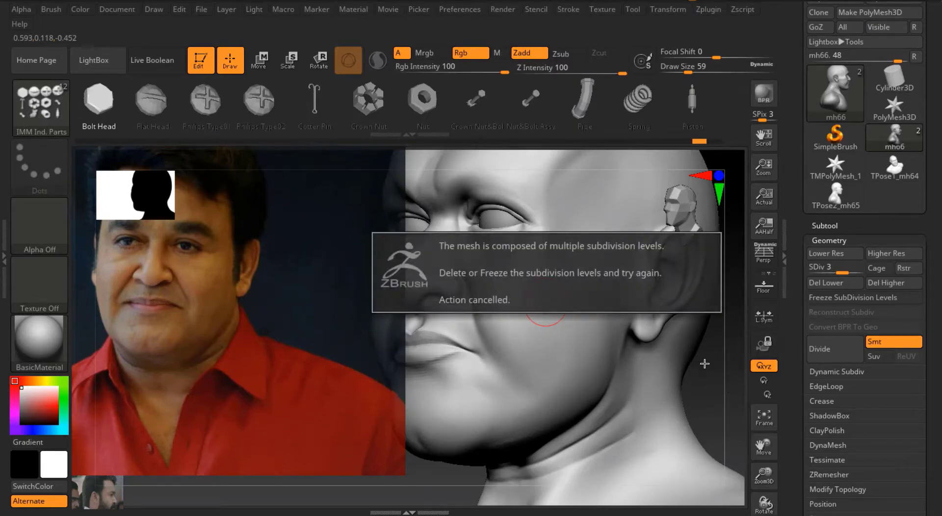
click(830, 225)
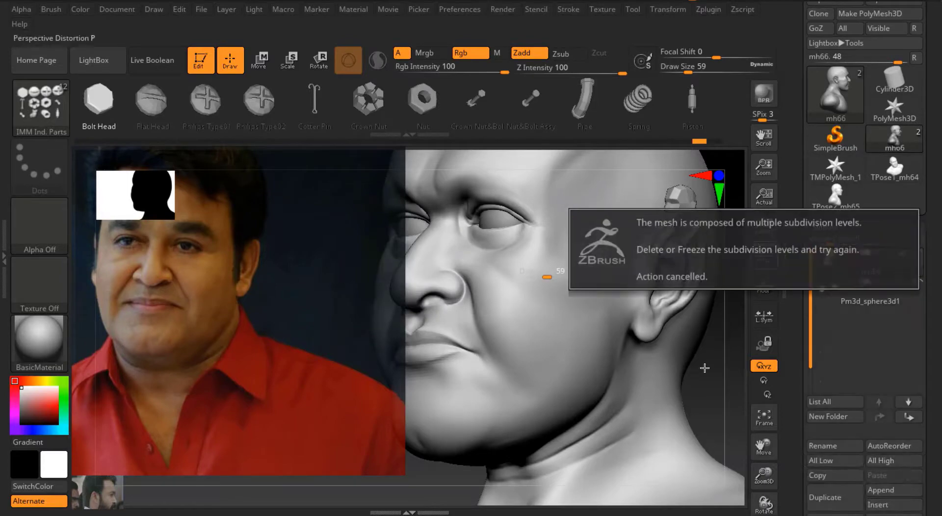
click(50, 111)
click(237, 150)
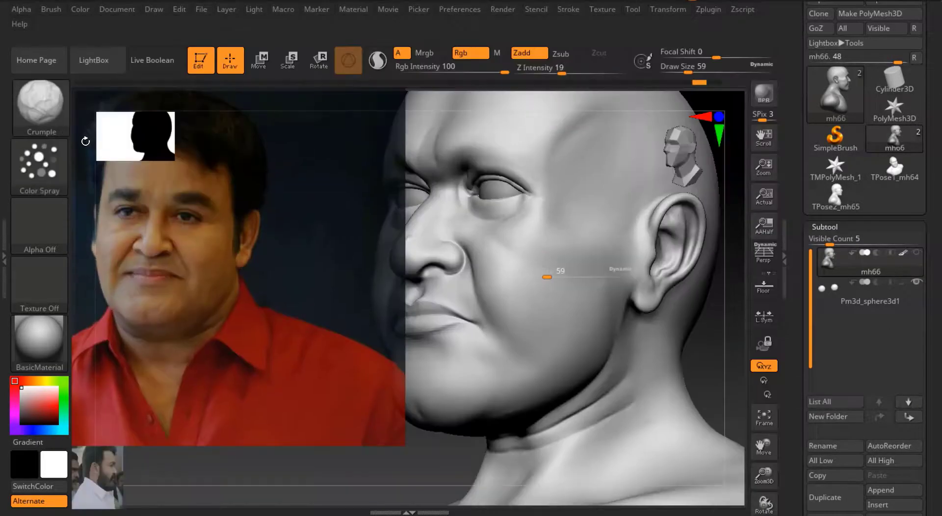
click(39, 148)
click(229, 175)
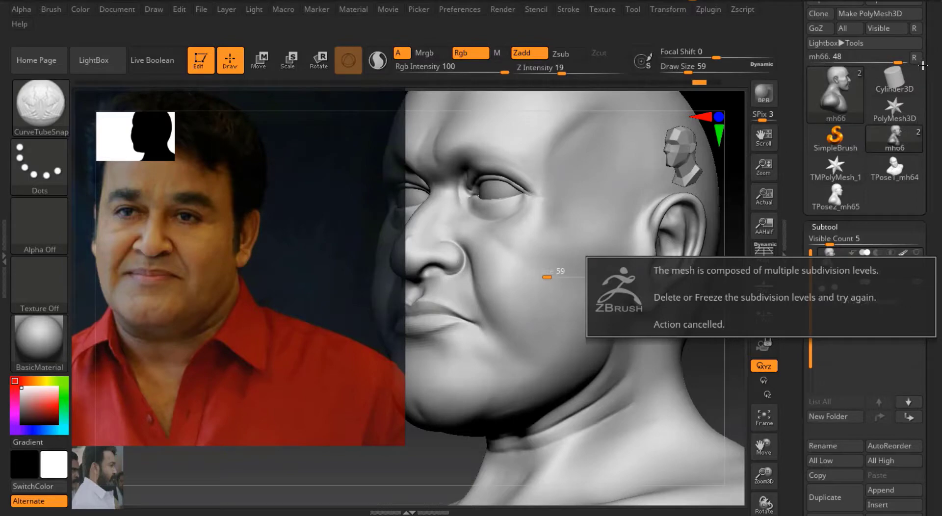
Save the tool as mh67.ZTL in the WORKFILES folder
scroll(920, 254, up, 3)
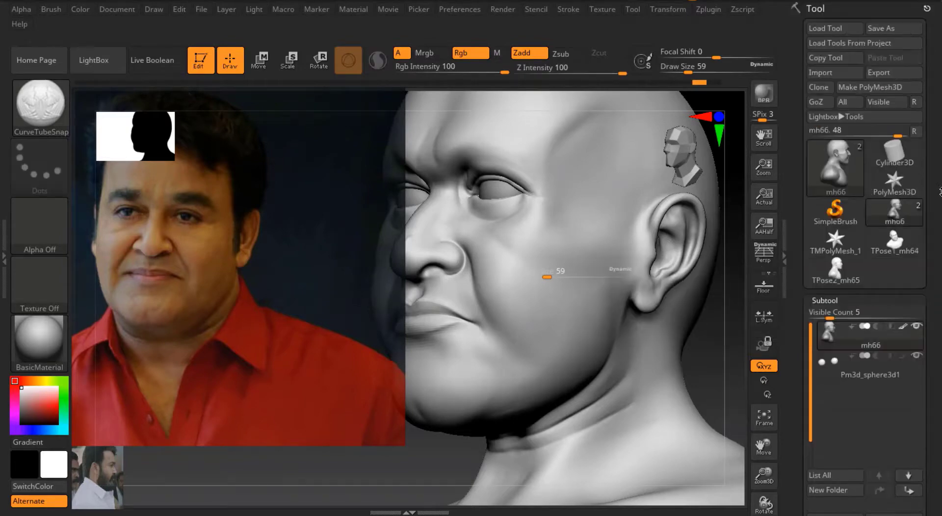
click(892, 30)
click(218, 156)
scroll(442, 196, down, 10)
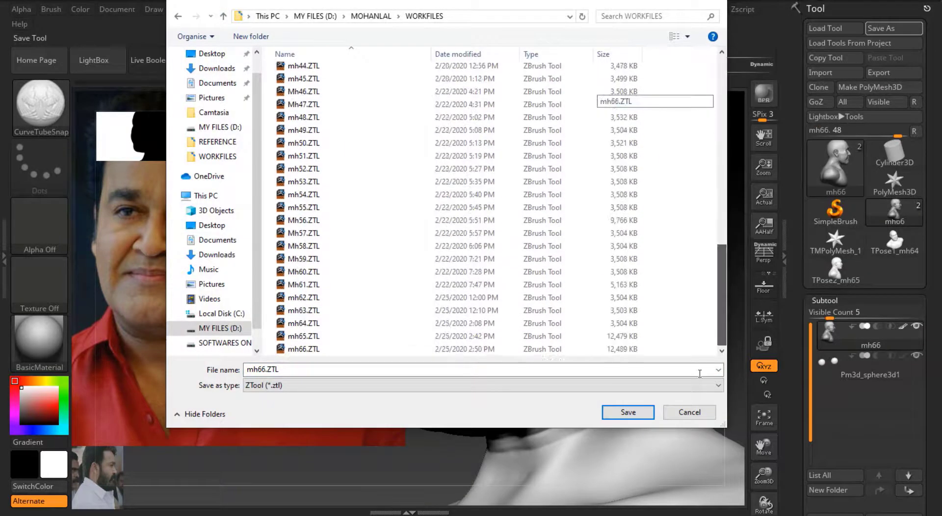
click(264, 372)
click(307, 286)
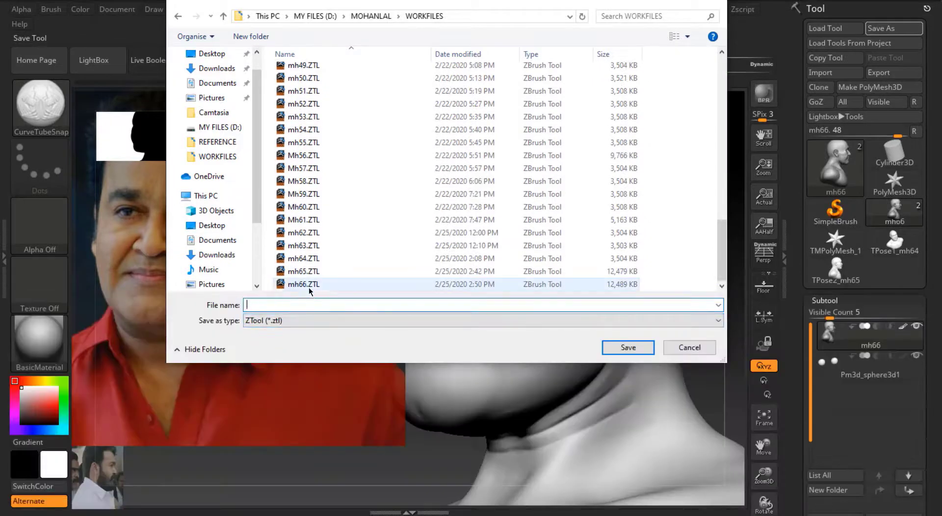
click(266, 304)
click(730, 293)
click(301, 304)
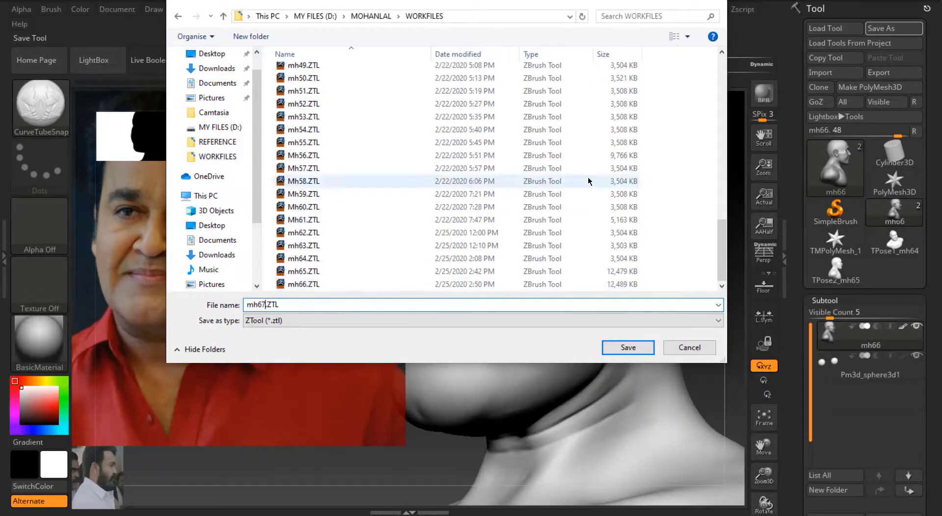
click(623, 347)
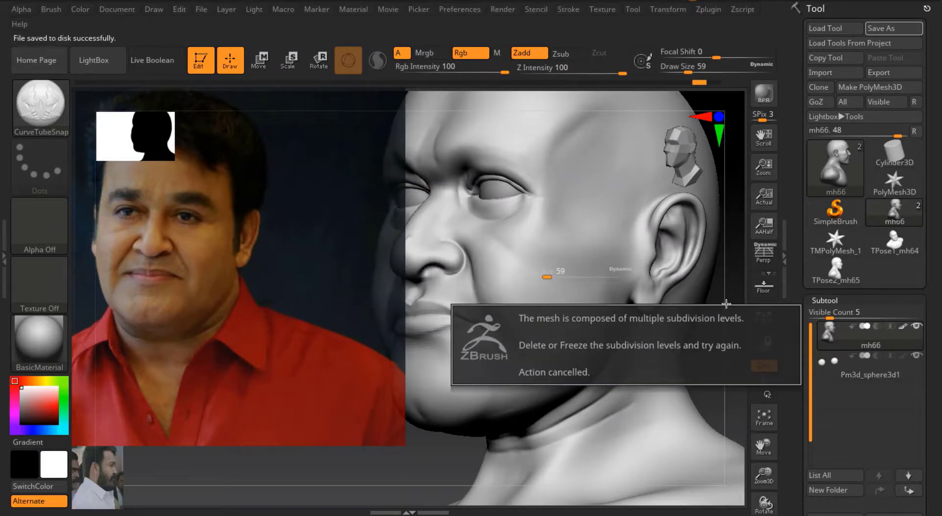
Open the tool's save dialog again and browse the saved versions in the WORKFILES folder
key(super)
key(super)
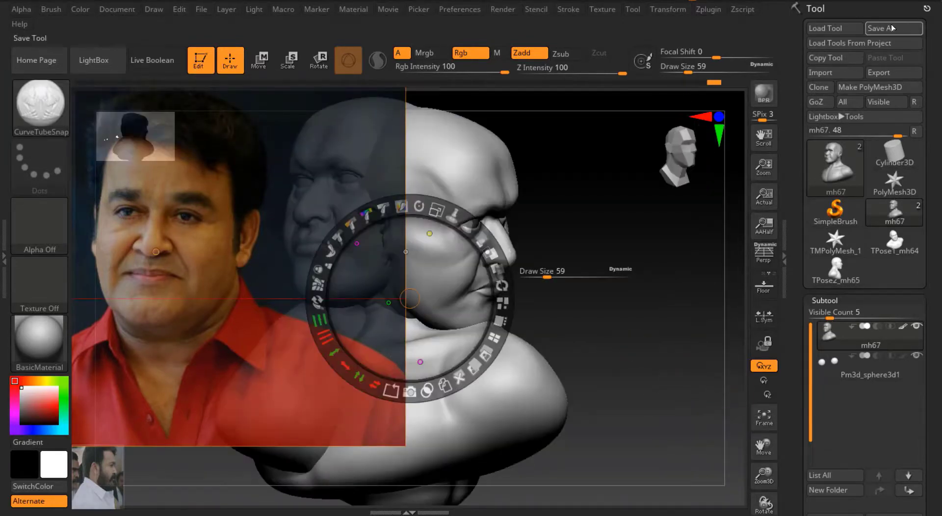
click(891, 28)
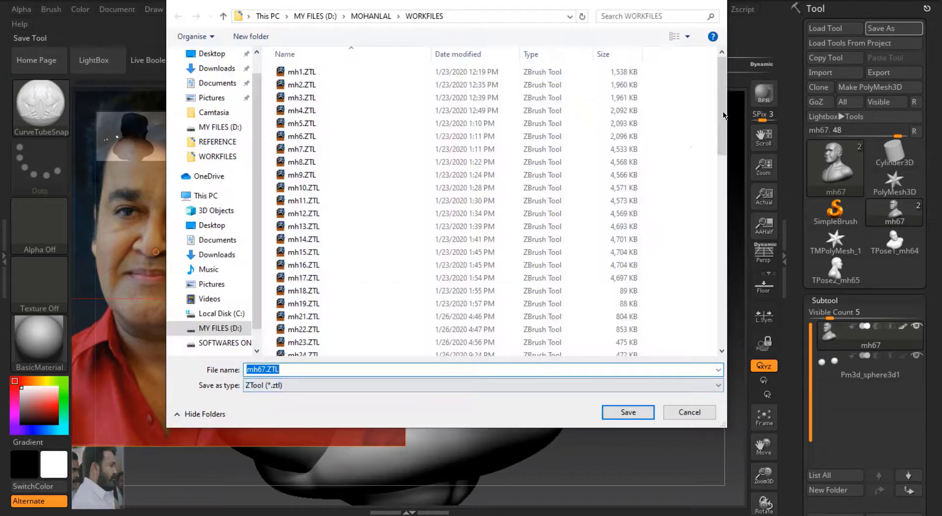
scroll(723, 115, down, 15)
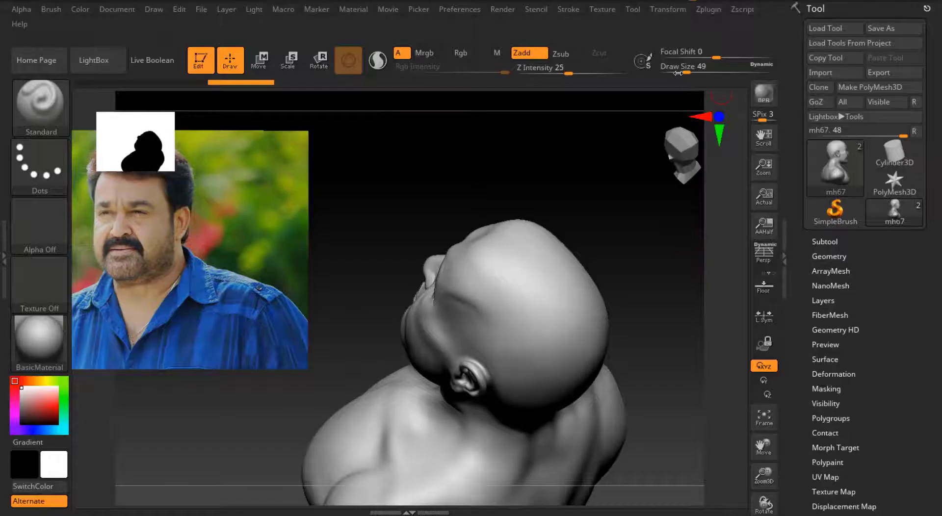
Select the Move brush and combine the subtools of mh67 into one posing mesh with Transpose Master
key(b)
key(m)
key(v)
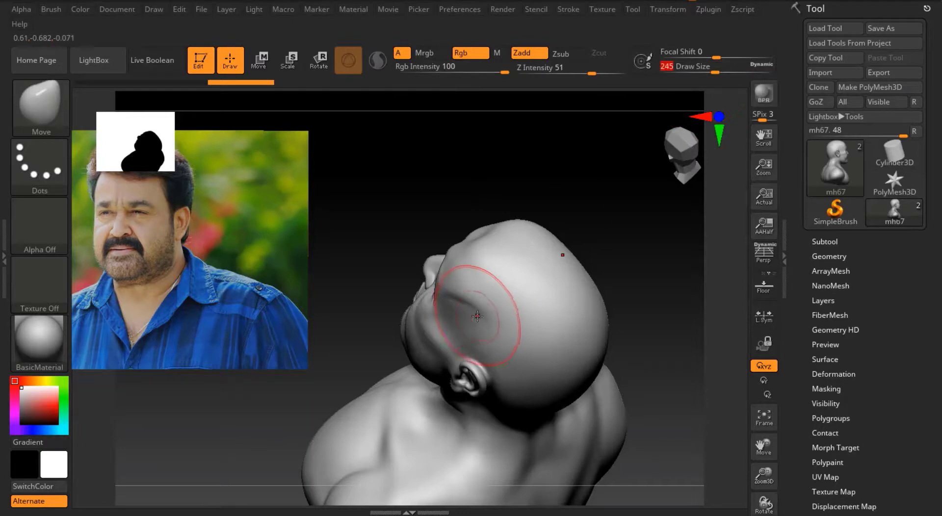
click(667, 9)
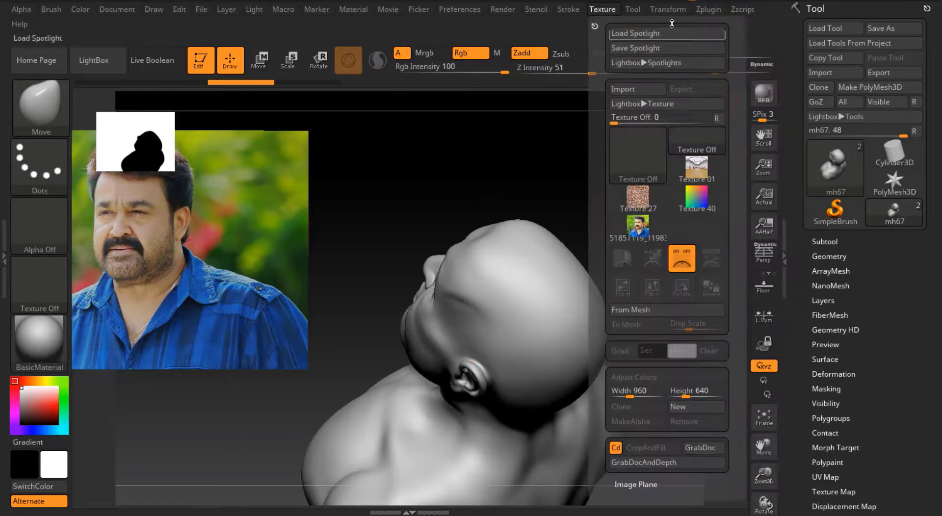
mouse_move(708, 9)
click(751, 252)
click(736, 269)
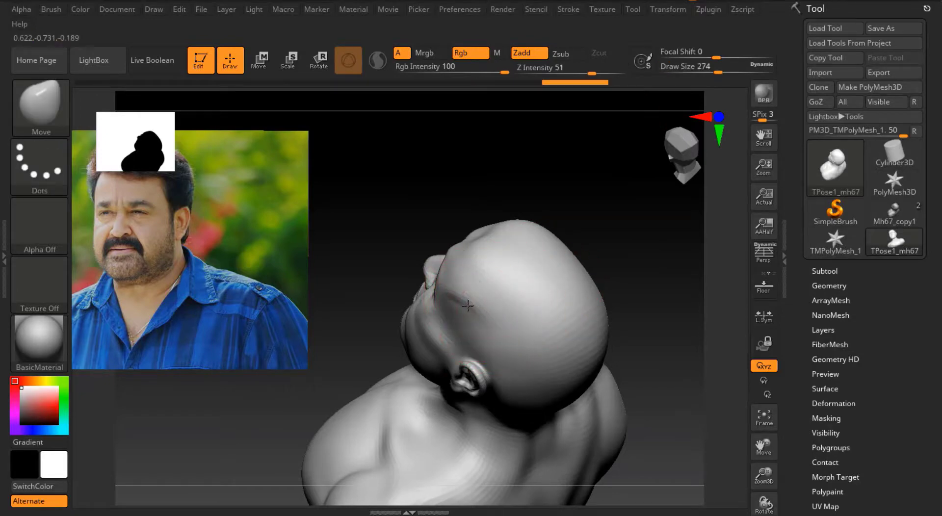
Reshape the temple and side of the skull with the Move brush at Draw Size 274 and then 187
mouse_move(468, 306)
mouse_down()
mouse_move(553, 183)
mouse_move(642, 288)
mouse_move(545, 298)
mouse_move(506, 268)
mouse_up()
drag(568, 257, 499, 339)
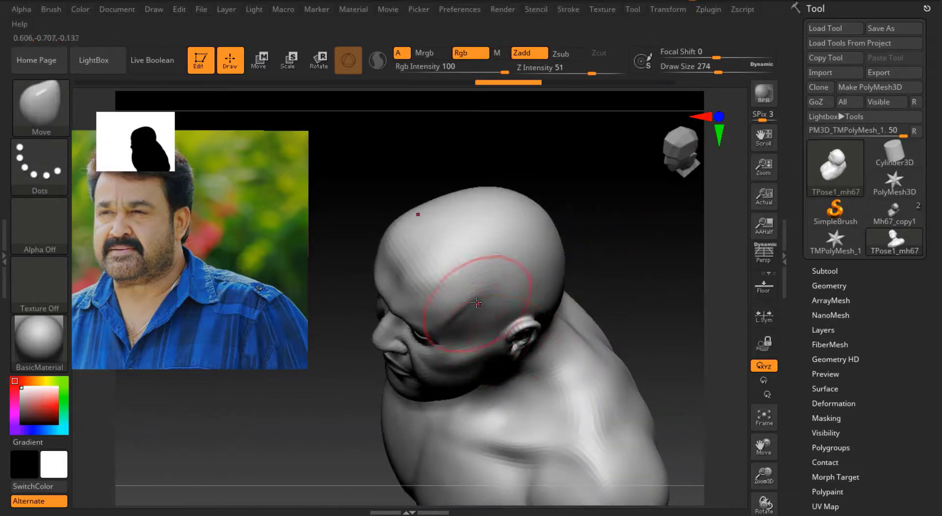
drag(622, 260, 389, 316)
drag(718, 68, 710, 69)
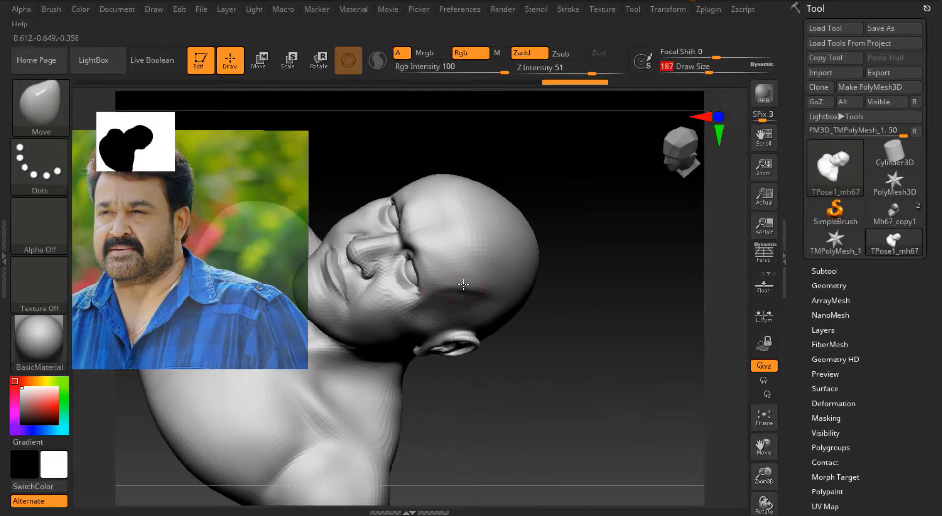
drag(518, 251, 368, 374)
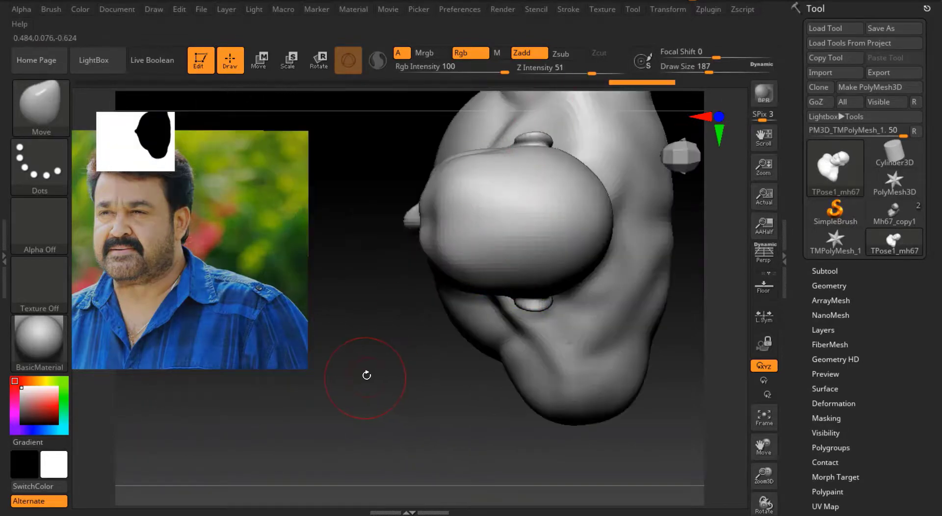
Transfer the reshaped posing mesh back to the bust's subtools with Transpose Master and frame the bust from the front
click(708, 9)
click(803, 273)
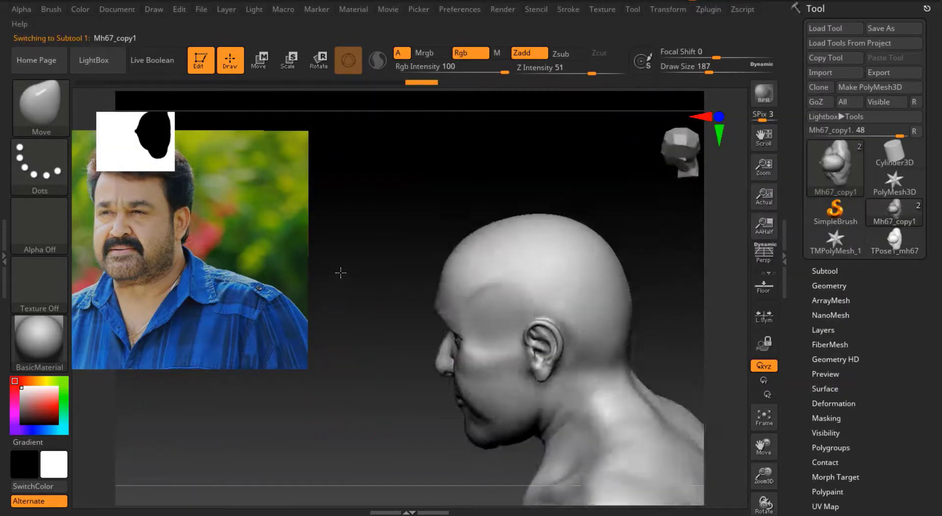
mouse_move(343, 274)
mouse_down()
mouse_move(422, 234)
mouse_move(541, 212)
mouse_move(564, 220)
mouse_up()
key(f)
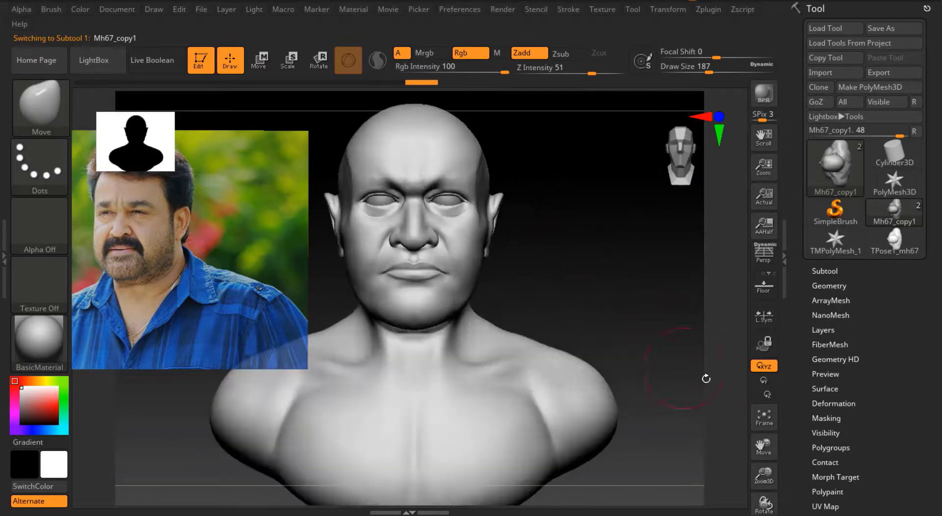
Adjust the jawline and upper neck with the Move brush at Draw Size 163 and then 83
mouse_move(614, 295)
mouse_down()
mouse_move(696, 344)
mouse_move(697, 305)
mouse_move(727, 309)
mouse_up()
key(bracketleft)
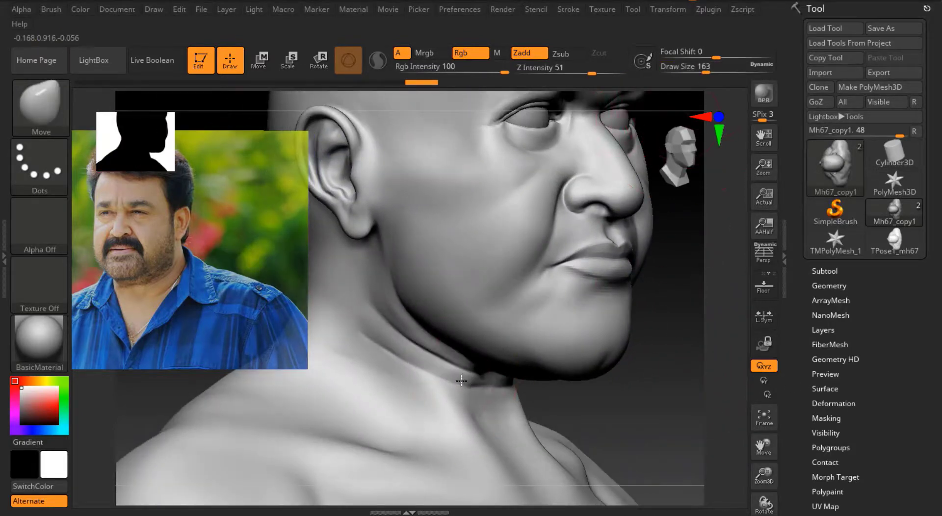
drag(462, 381, 656, 393)
mouse_move(696, 301)
alt+mouse_down()
mouse_move(687, 120)
mouse_move(685, 255)
mouse_move(682, 196)
mouse_move(680, 240)
mouse_move(498, 372)
alt+mouse_up()
text(s37)
drag(367, 312, 421, 329)
key(shift)
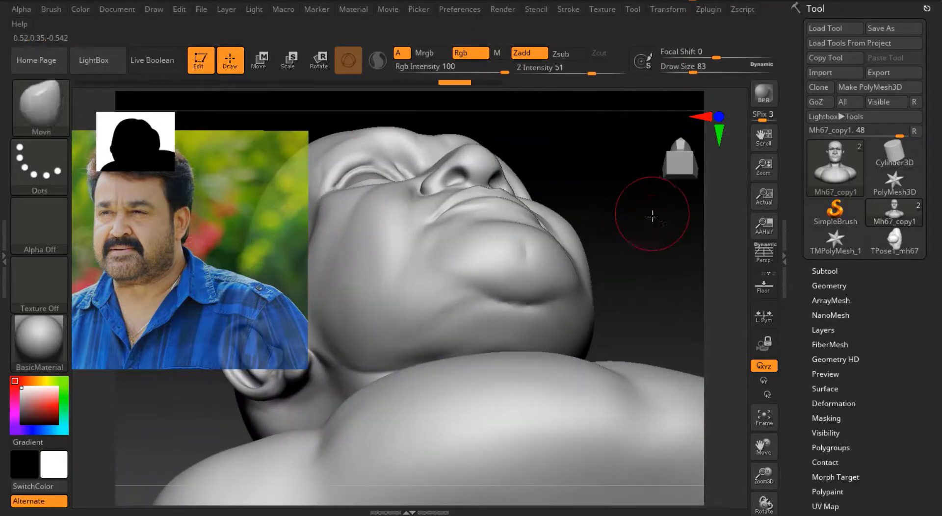
mouse_move(652, 215)
mouse_down()
mouse_move(393, 210)
mouse_move(621, 246)
mouse_move(633, 230)
mouse_up()
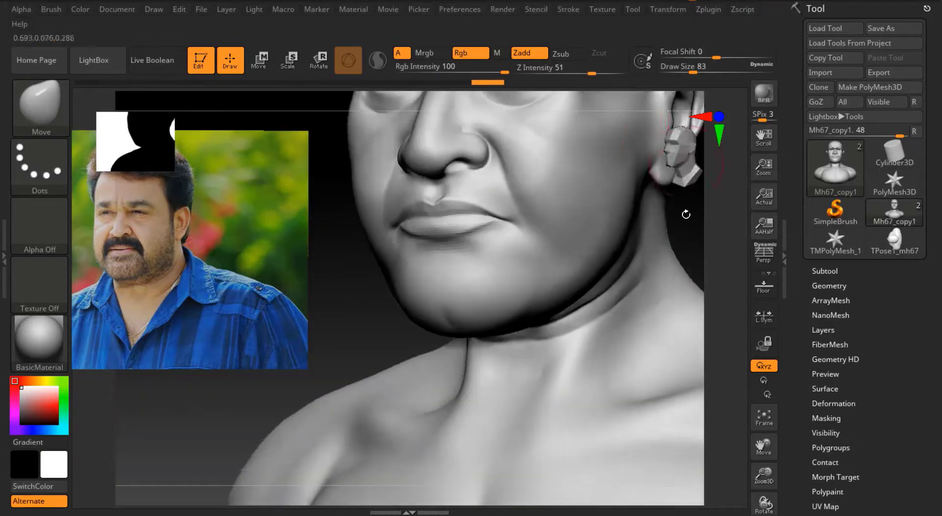
Enlarge the blue-shirt reference portrait in Spotlight beside a close-up of the bust's face
click(825, 271)
click(761, 421)
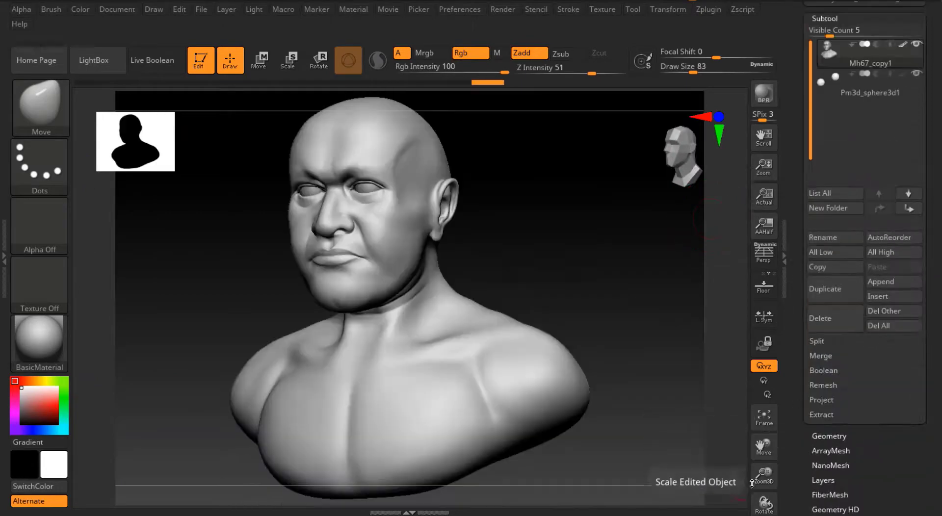
drag(608, 285, 674, 280)
drag(765, 475, 785, 471)
key(shift+z)
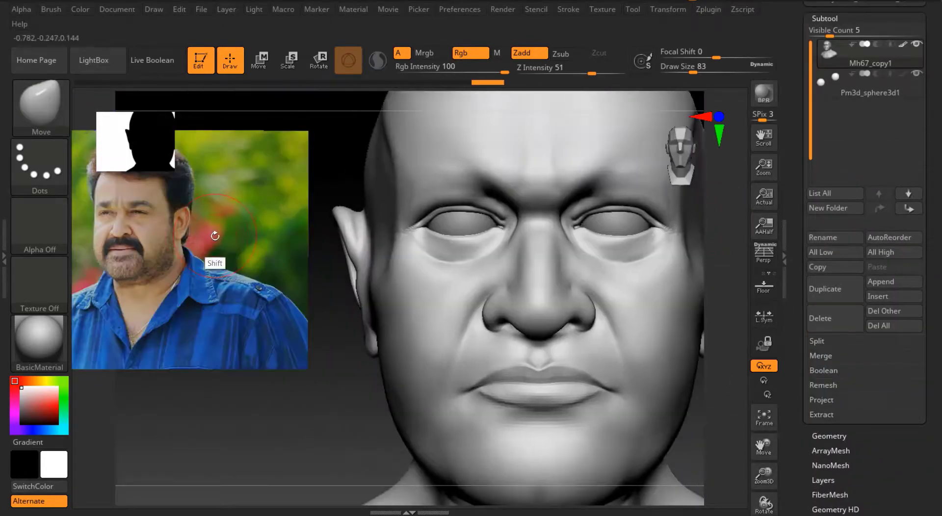
key(shift+z)
mouse_move(642, 273)
mouse_down()
mouse_move(194, 242)
mouse_move(221, 147)
mouse_move(229, 231)
mouse_move(347, 211)
mouse_move(337, 316)
mouse_up()
key(z)
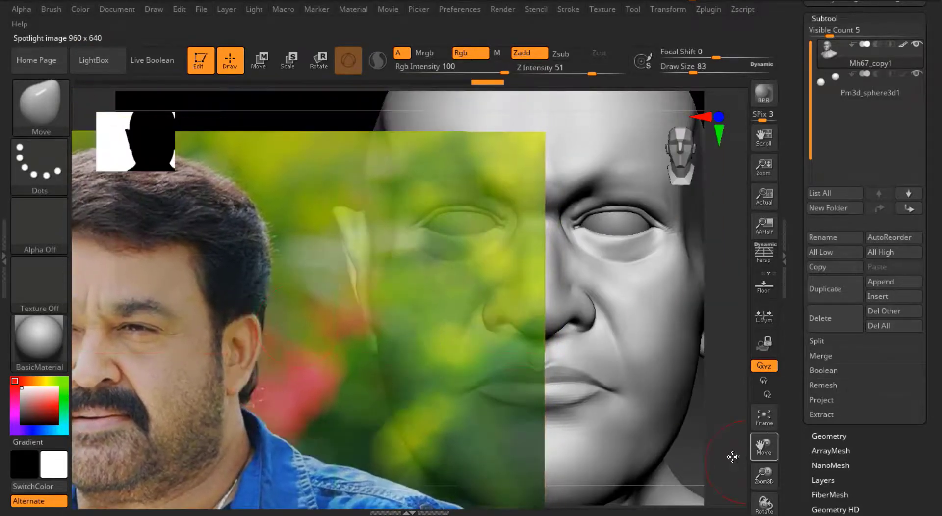
mouse_move(733, 458)
mouse_down()
mouse_move(687, 434)
mouse_move(693, 267)
mouse_move(772, 426)
mouse_move(687, 314)
mouse_move(491, 123)
mouse_up()
Carve two vertical frown creases between the brows with the DamStandard brush at Draw Size 37
click(425, 53)
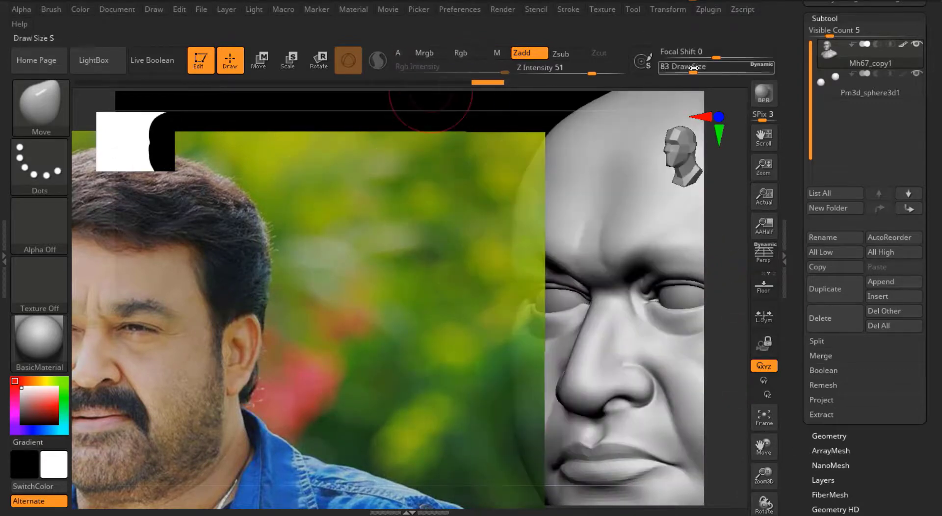
click(683, 156)
key(b)
key(d)
key(s)
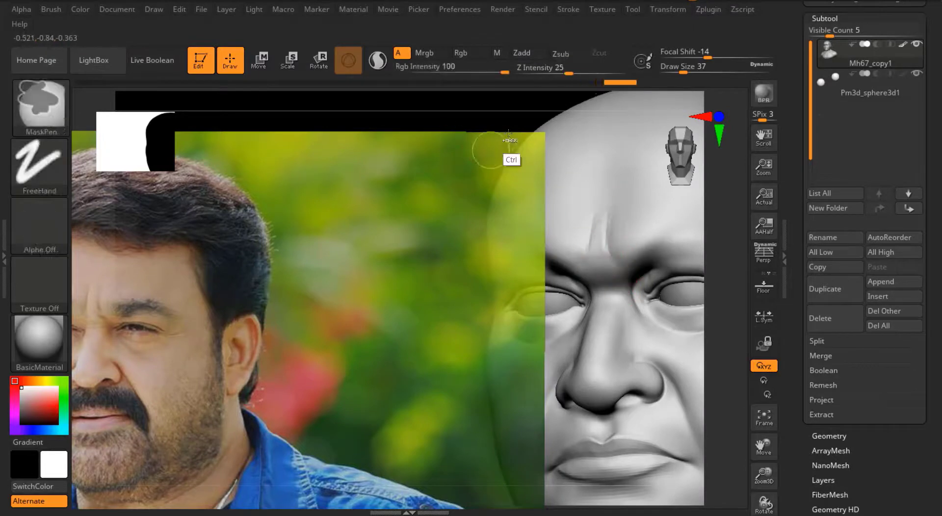
mouse_move(505, 143)
mouse_down()
mouse_move(488, 113)
mouse_move(605, 259)
mouse_up()
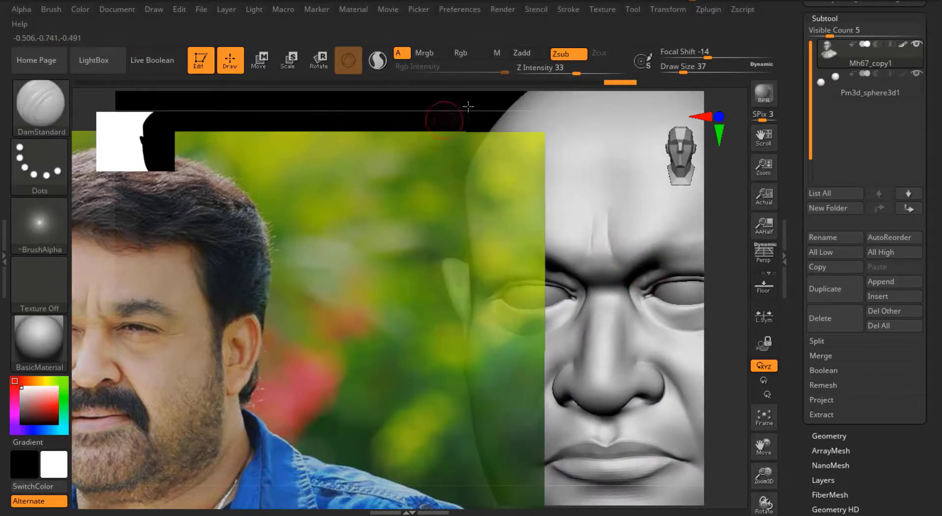
drag(468, 106, 615, 265)
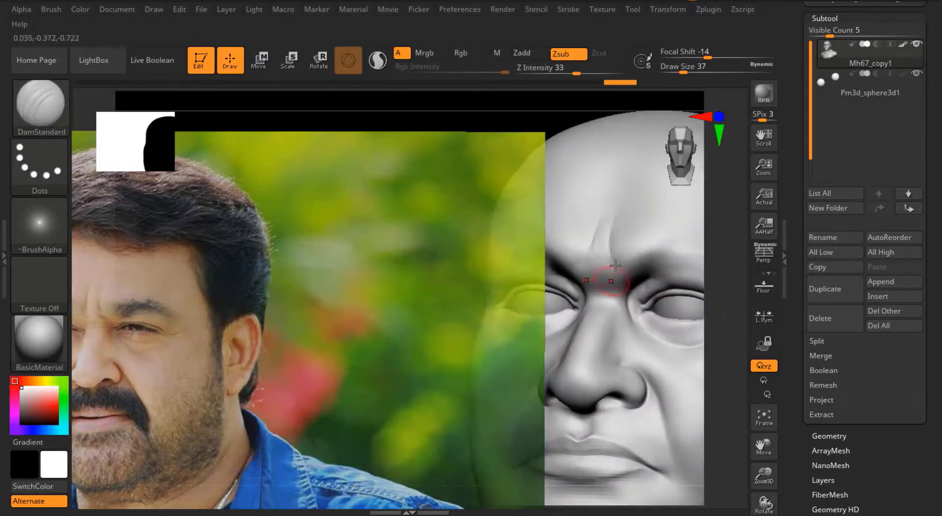
mouse_move(553, 109)
mouse_down()
mouse_move(599, 110)
mouse_move(713, 272)
mouse_up()
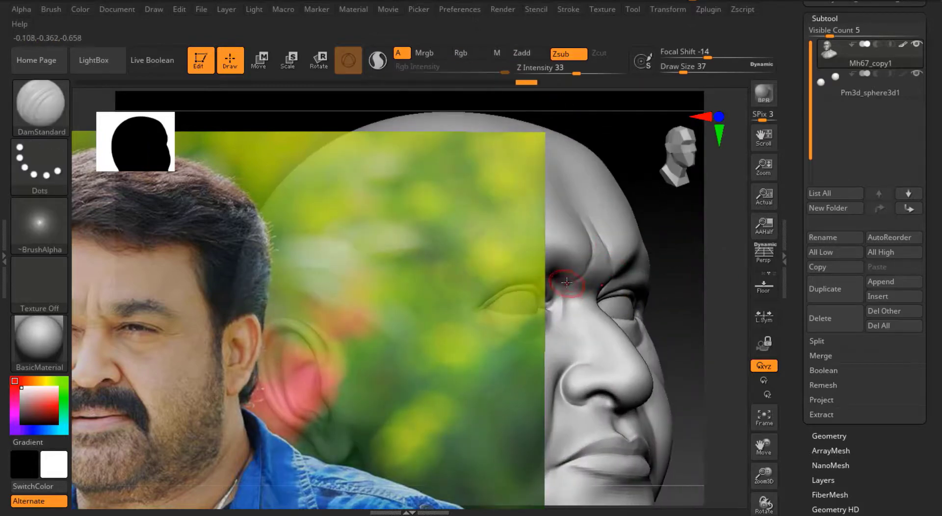
Rework the frown creases toward the inner brows with DamStandard, undoing and restoring recent strokes to compare versions
mouse_move(567, 283)
mouse_down()
mouse_move(622, 270)
mouse_move(518, 168)
mouse_move(615, 254)
mouse_up()
key(ctrl+z)
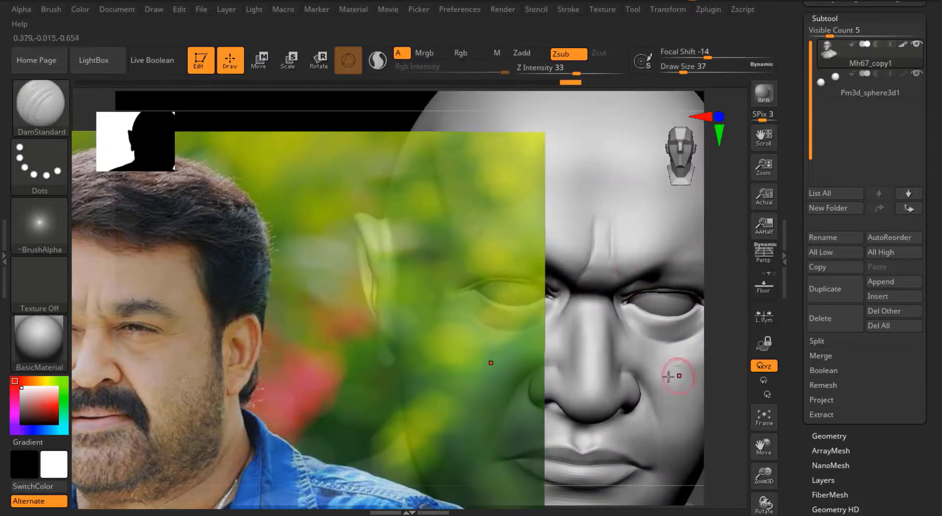
key(shift)
key(ctrl+z)
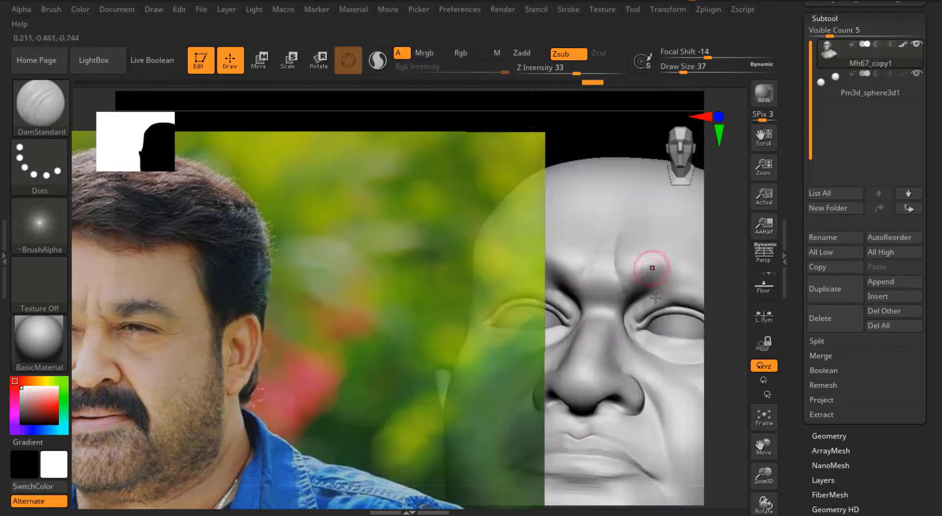
key(ctrl+z)
key(ctrl+z)
key(ctrl+z)
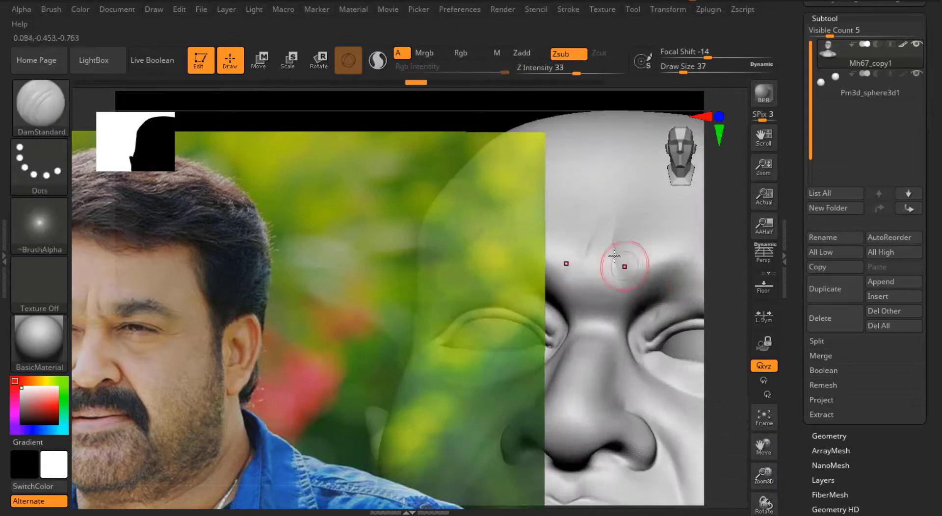
key(ctrl+shift+z)
key(ctrl+shift+z)
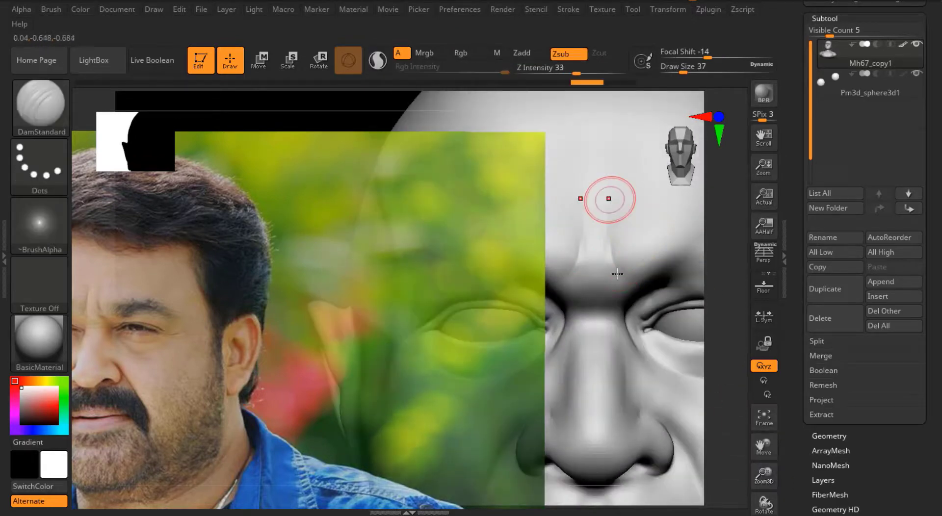
right_drag(488, 255, 471, 147)
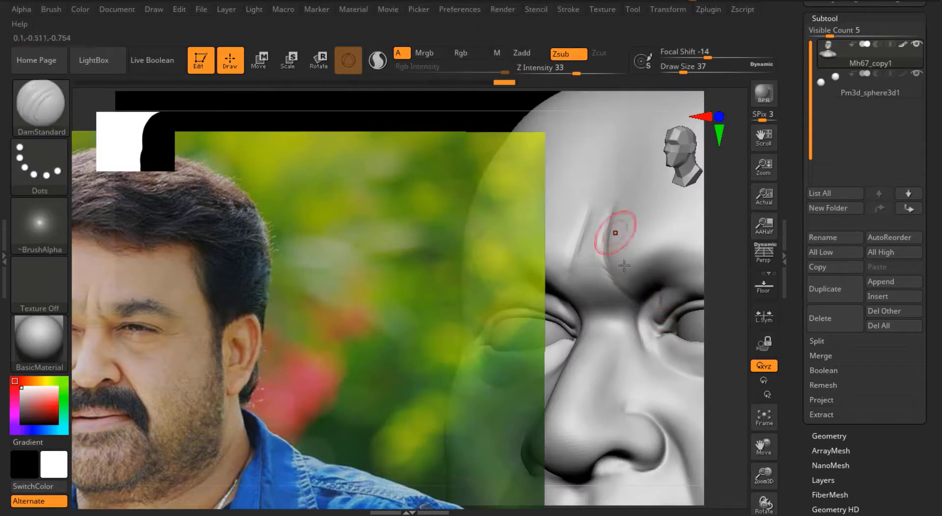
Build up the area between the brows and nose root with ClayBuildup at Draw Size 41, then smooth it
key(b)
key(c)
key(b)
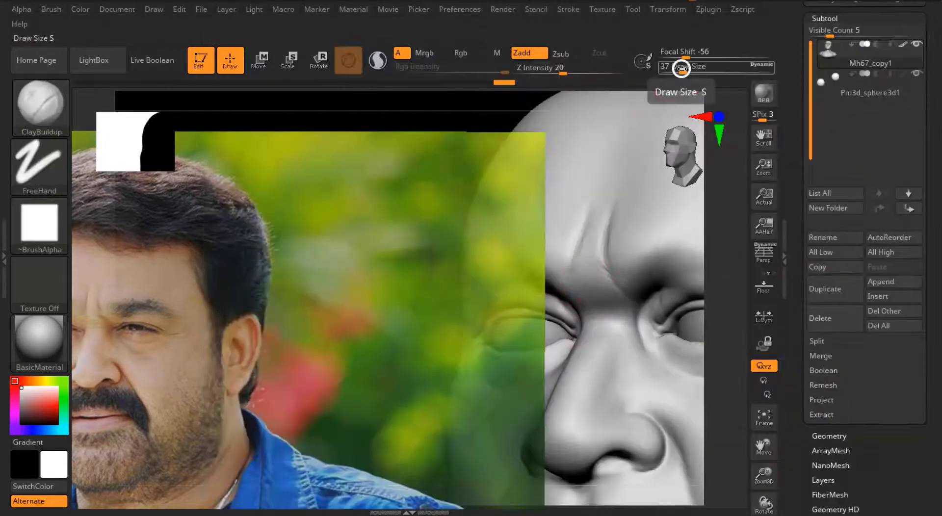
drag(682, 68, 684, 68)
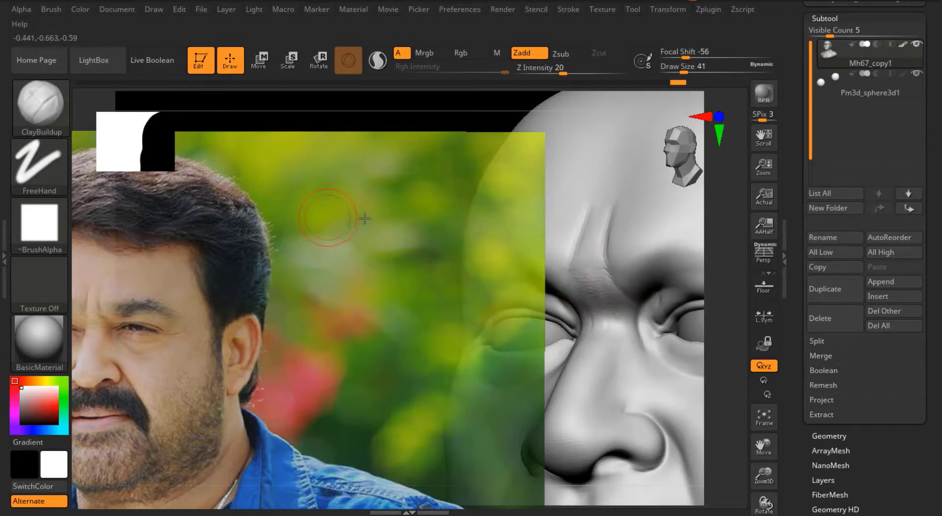
drag(364, 218, 597, 308)
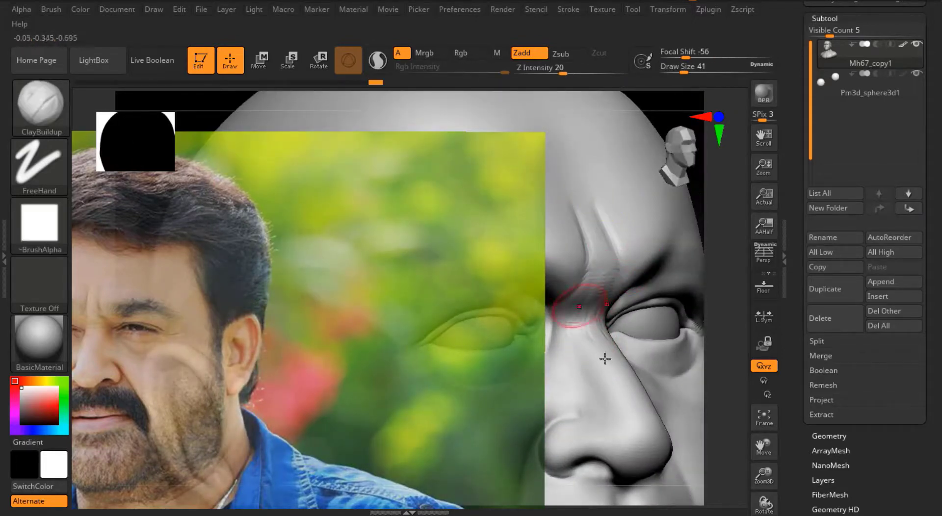
drag(714, 197, 304, 321)
shift+drag(304, 360, 303, 338)
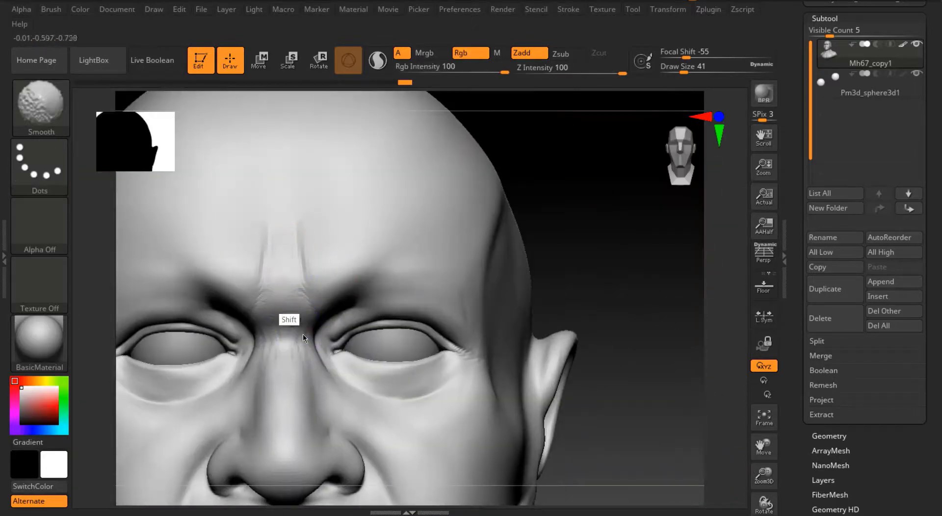
Subdivide the bust to level 4 and smooth the skin between the brows
click(829, 436)
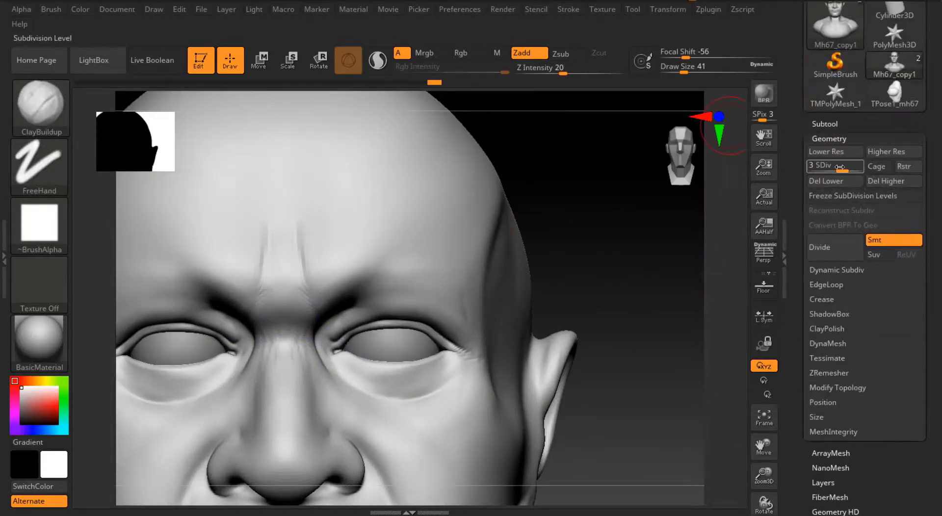
key(ctrl+d)
drag(580, 221, 263, 280)
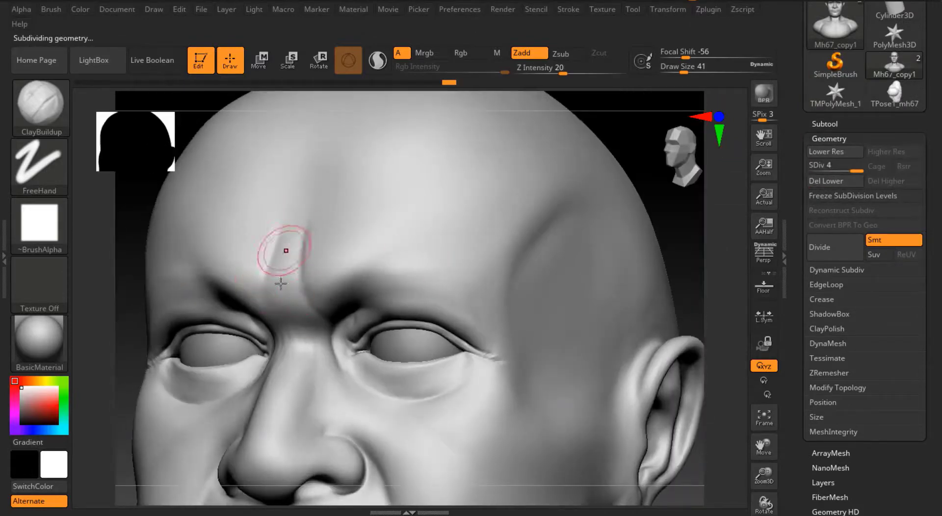
shift+drag(286, 324, 297, 314)
Sharpen the vertical frown creases with DamStandard at Focal Shift 40 and Draw Size 41
key(b)
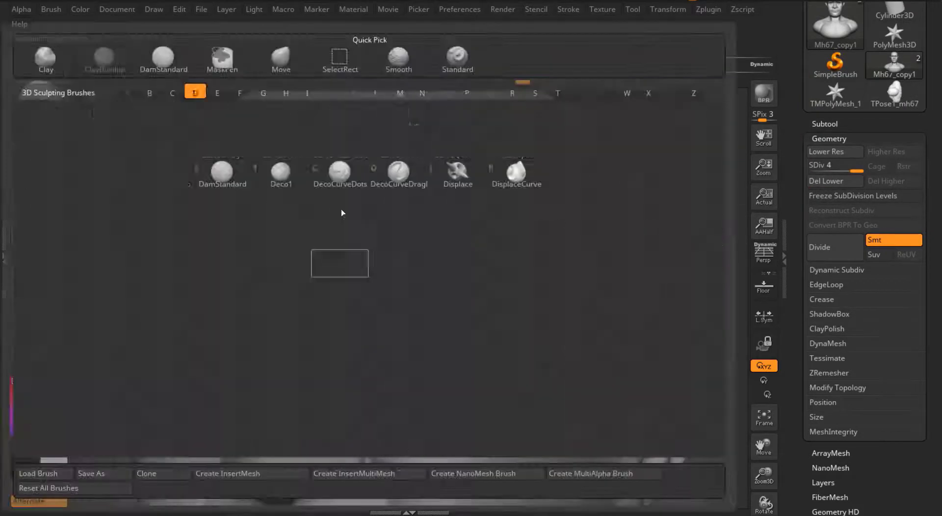
key(d)
key(s)
drag(685, 56, 682, 55)
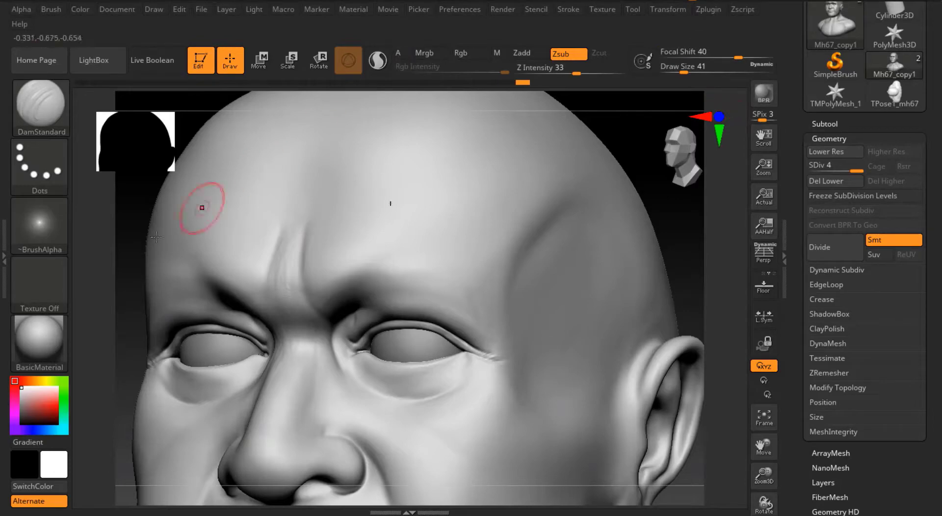
mouse_move(156, 237)
mouse_down()
mouse_move(139, 257)
mouse_move(318, 230)
mouse_up()
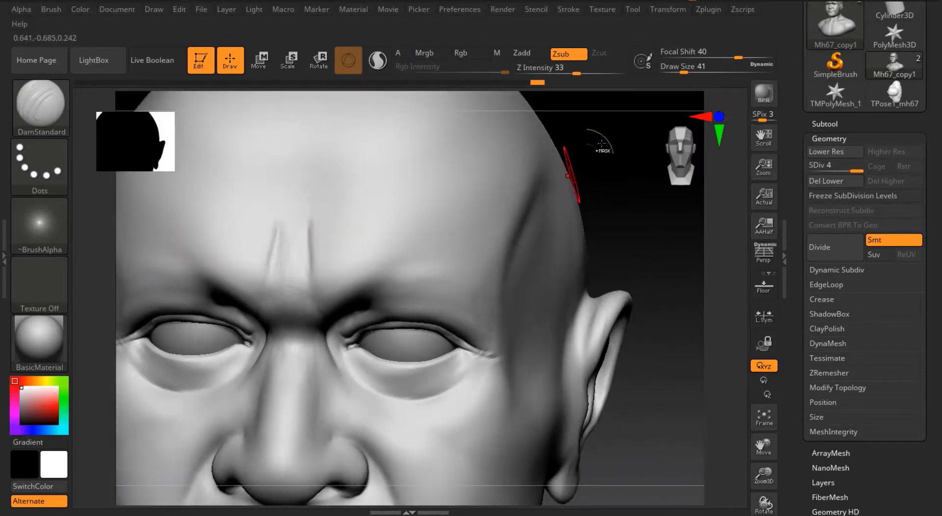
drag(602, 143, 306, 238)
drag(608, 147, 306, 228)
Extend the frown creases down toward the nose root with DamStandard at Draw Size 31, smoothing their lower ends
drag(692, 67, 687, 67)
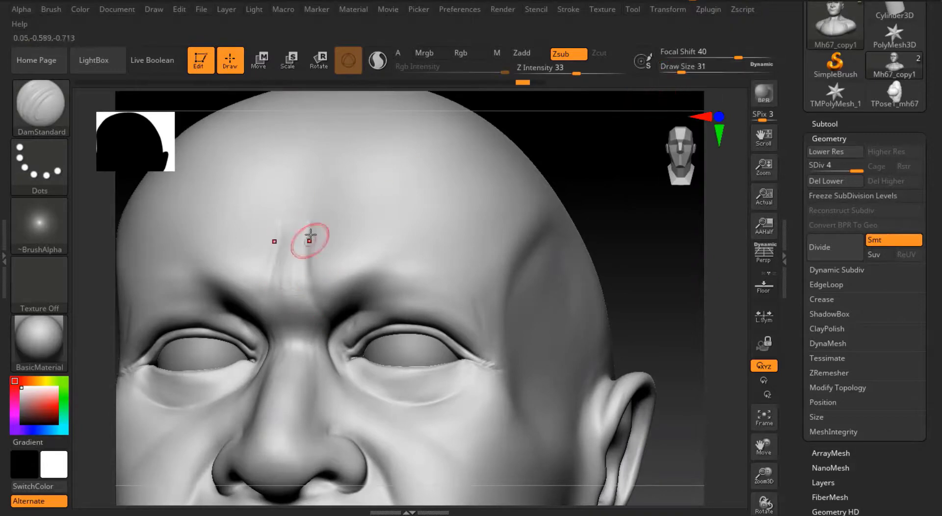
drag(600, 197, 440, 200)
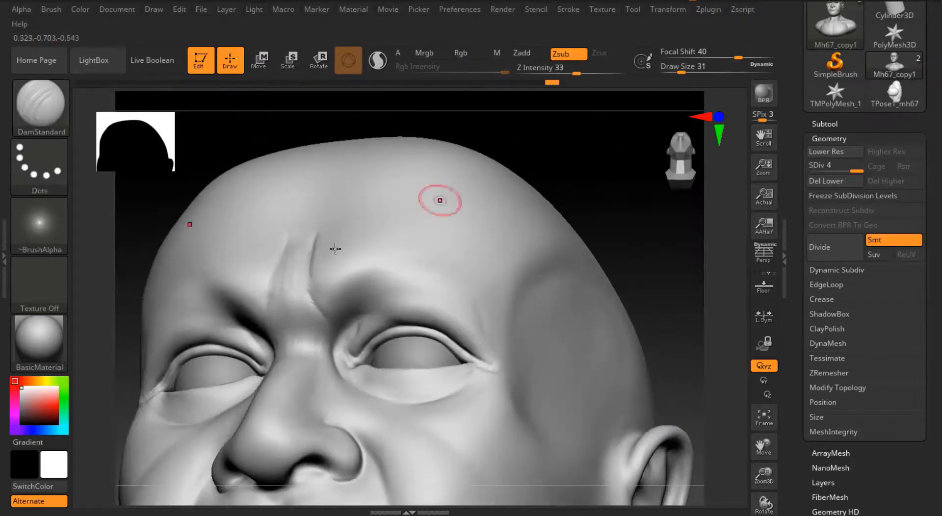
drag(584, 157, 269, 294)
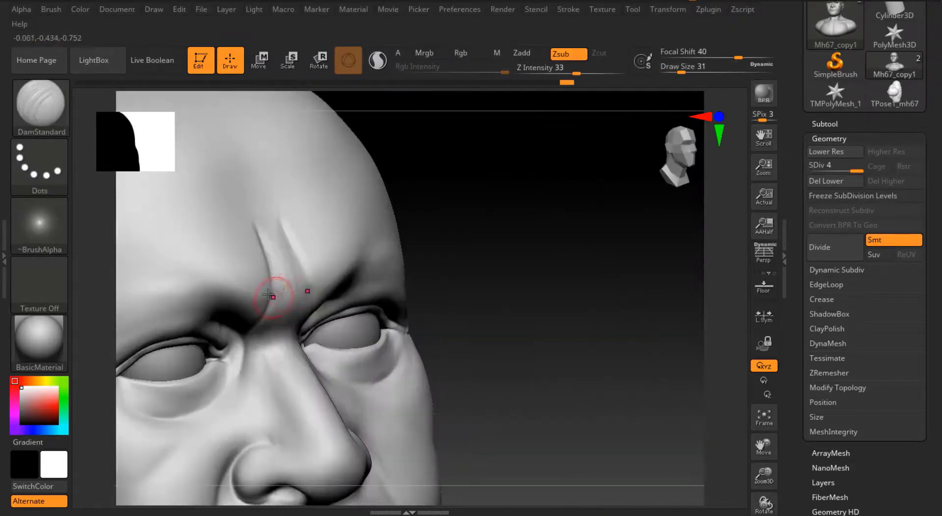
key(shift)
drag(521, 238, 315, 327)
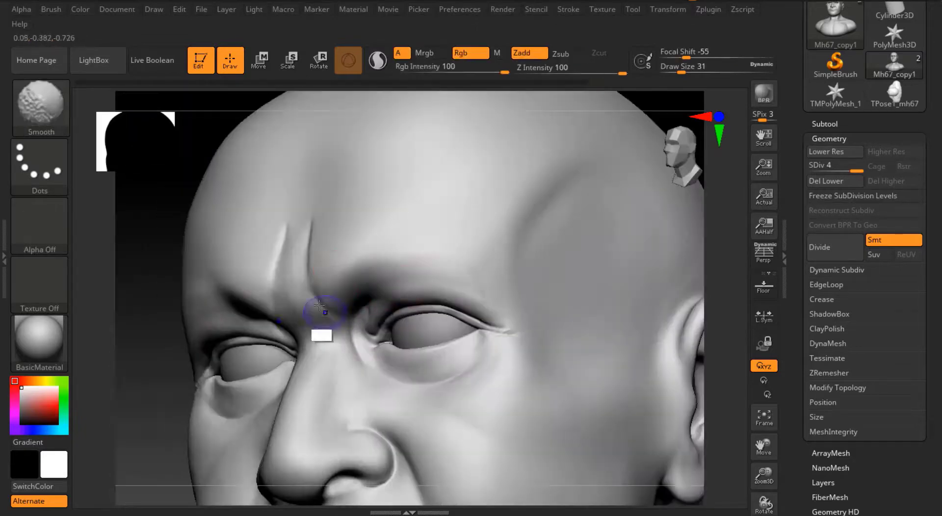
drag(299, 275, 299, 217)
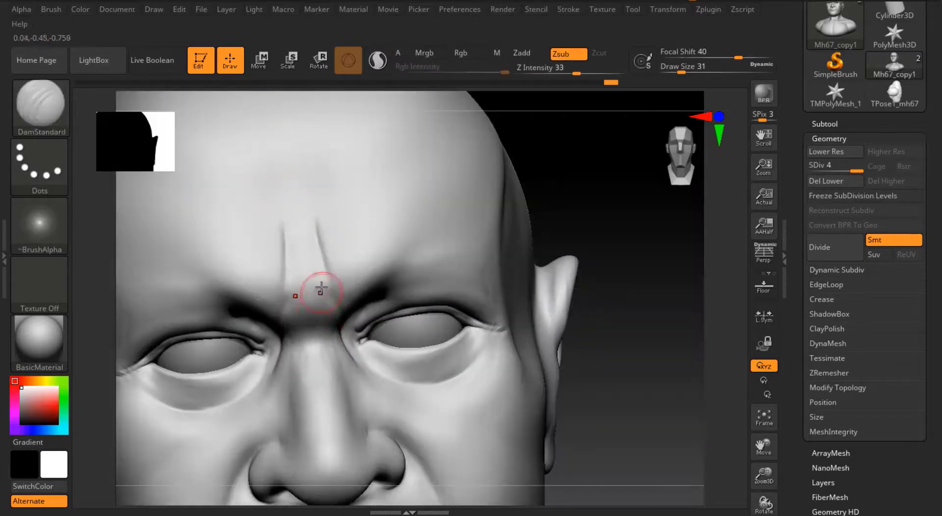
key(shift)
key(shift)
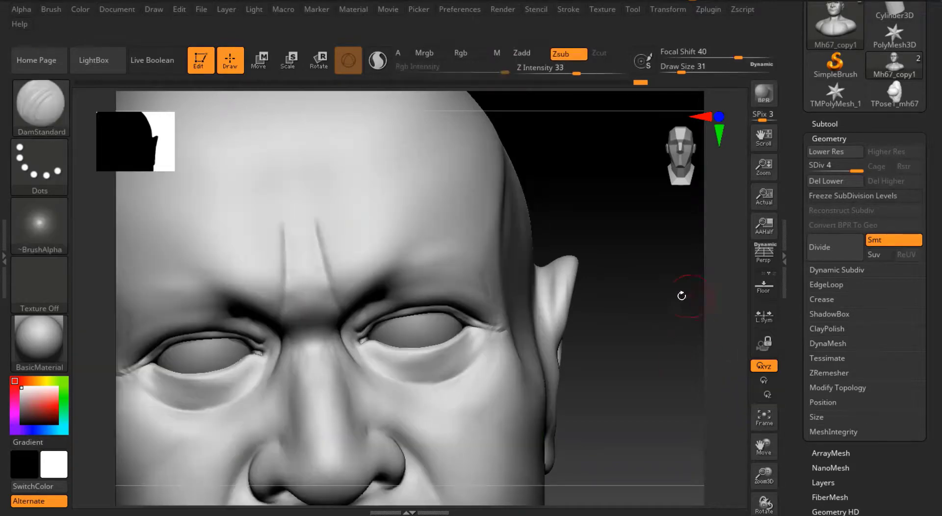
right_drag(332, 325, 297, 352)
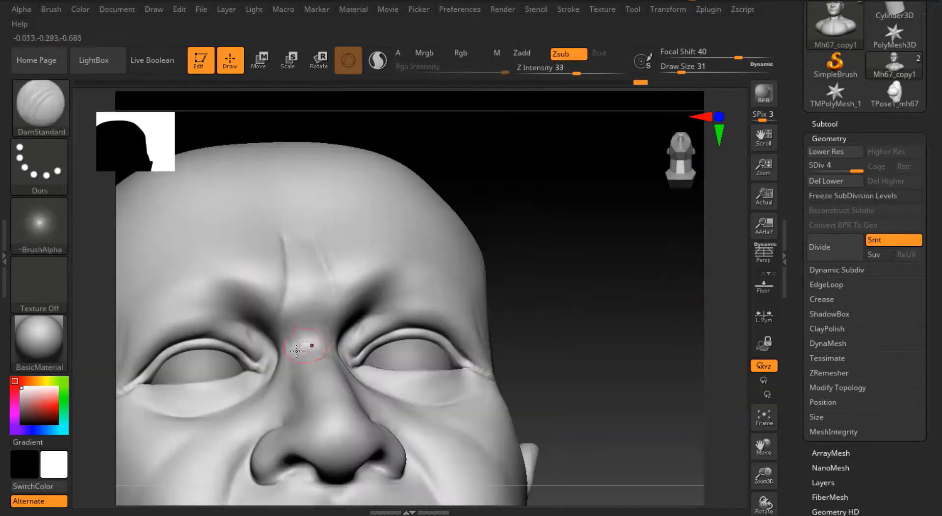
key(shift)
mouse_move(564, 267)
right_down()
mouse_move(431, 284)
mouse_move(632, 120)
mouse_move(632, 177)
mouse_move(600, 272)
right_up()
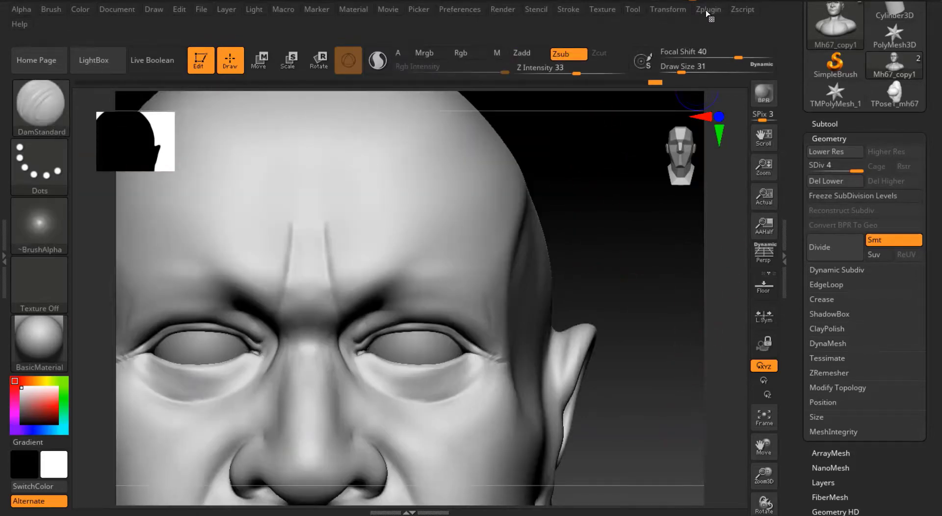
Import the moganlal3 reference photo, add it to Spotlight to study the brow area, and hide Spotlight again
click(601, 9)
click(634, 90)
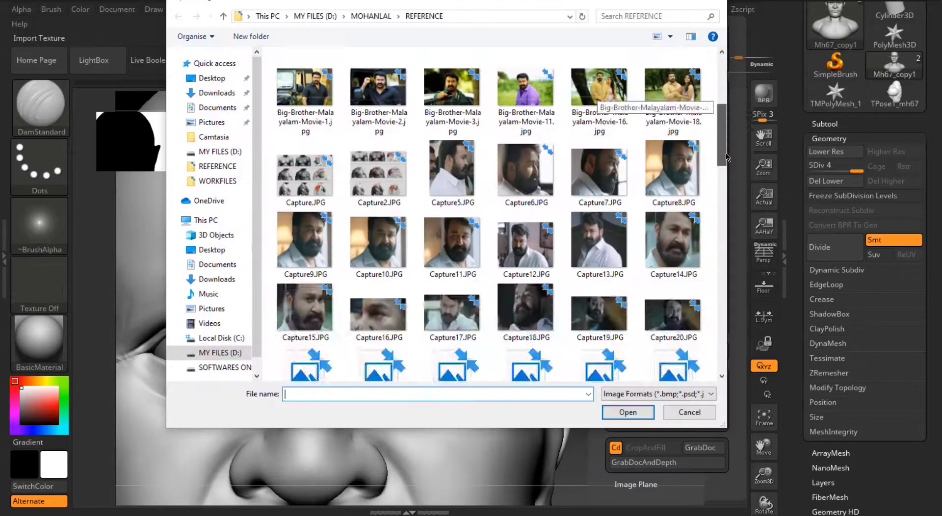
scroll(491, 220, down, 10)
click(452, 177)
click(628, 412)
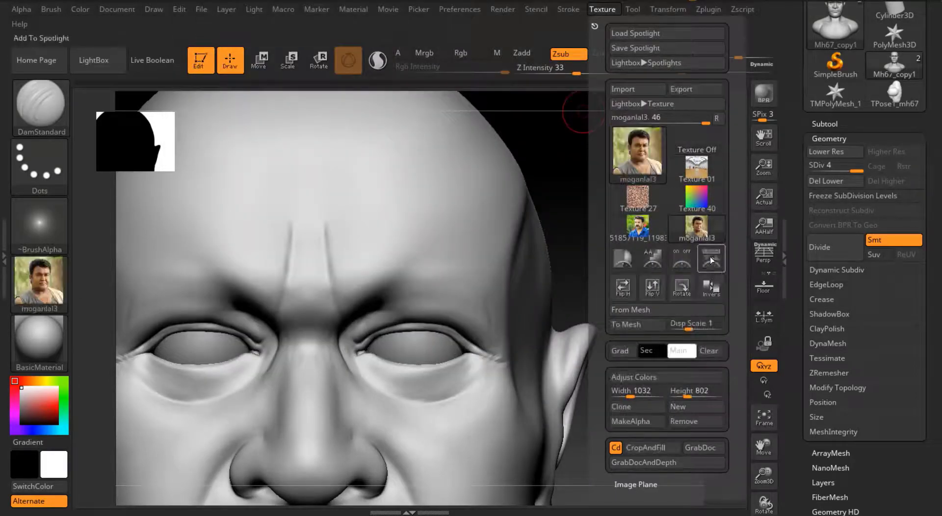
click(711, 260)
drag(449, 212, 519, 246)
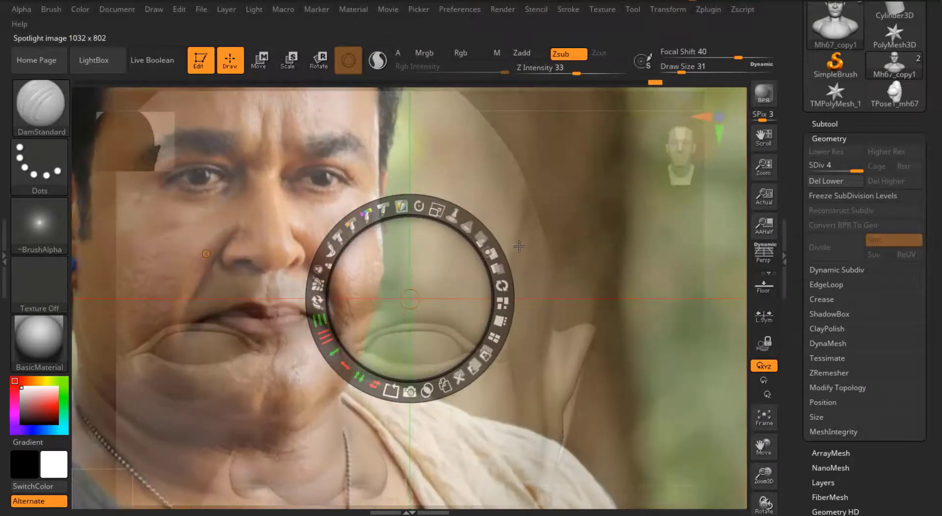
key(shift+z)
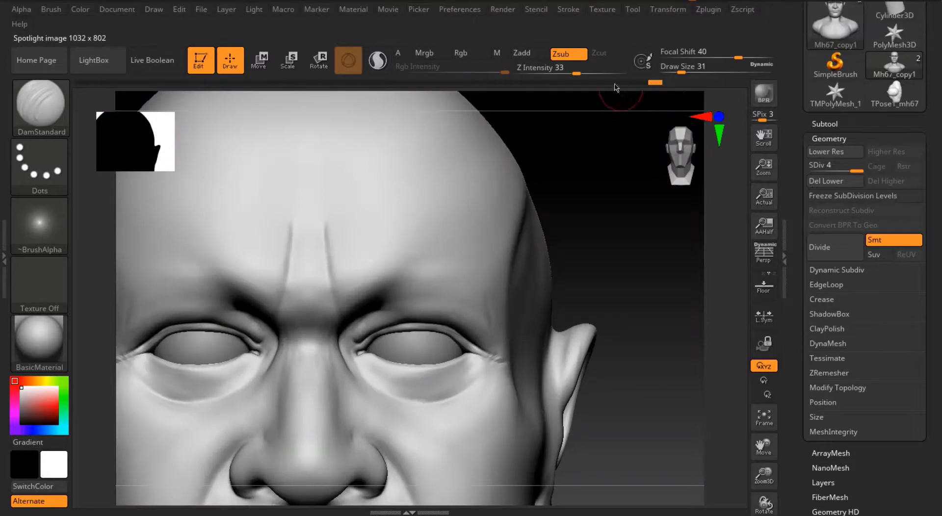
Soften the vertical frown creases and surrounding brow area with smoothing strokes at Draw Size 51
click(435, 82)
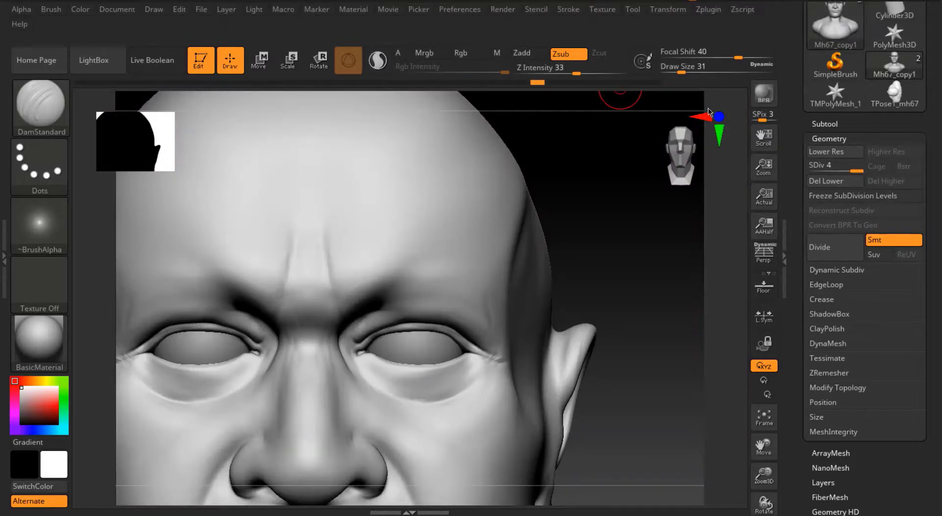
shift+drag(339, 275, 427, 185)
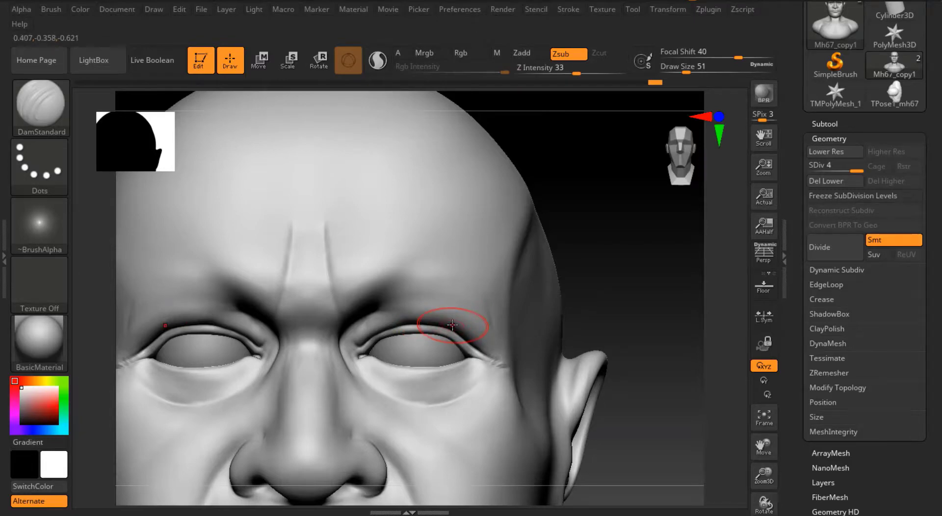
key(shift)
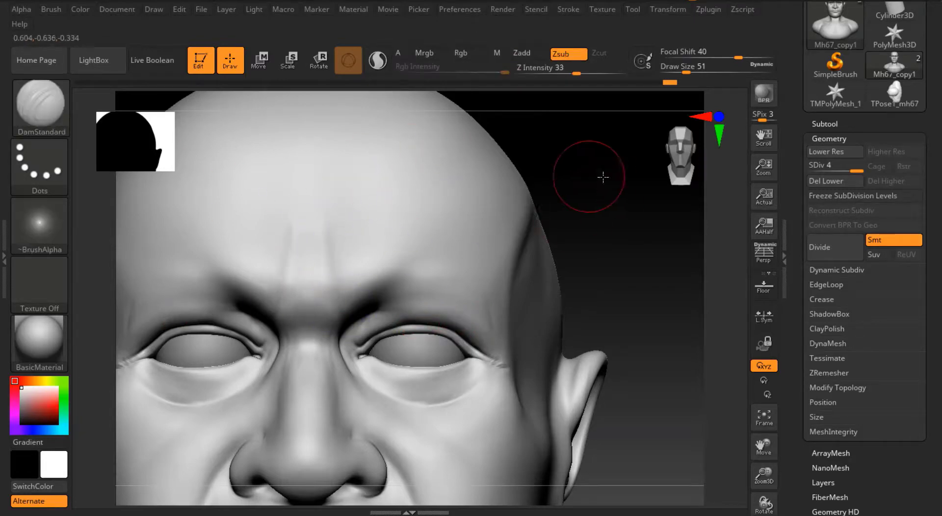
drag(603, 177, 309, 338)
mouse_move(608, 294)
mouse_down()
mouse_move(585, 253)
mouse_move(634, 154)
mouse_up()
scroll(834, 73, up, 3)
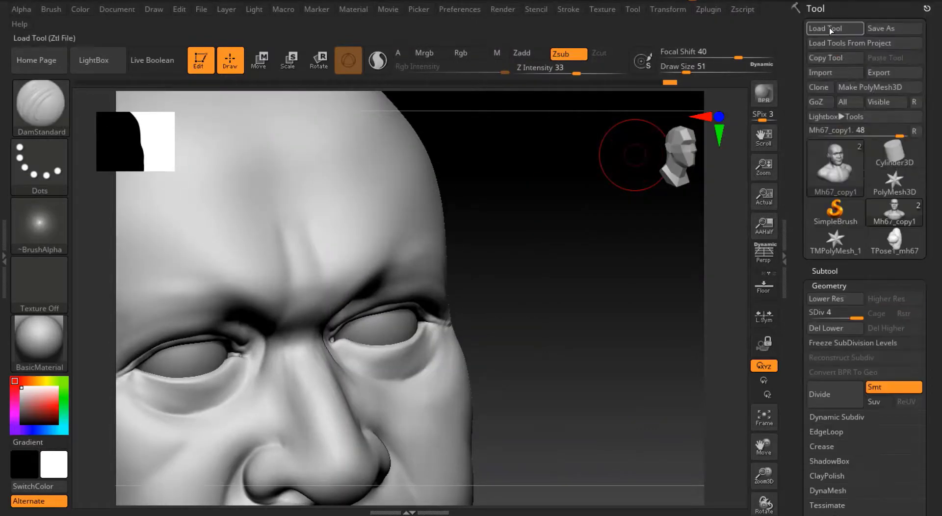
click(826, 28)
key(BackSpace)
double_click(383, 84)
scroll(441, 221, down, 10)
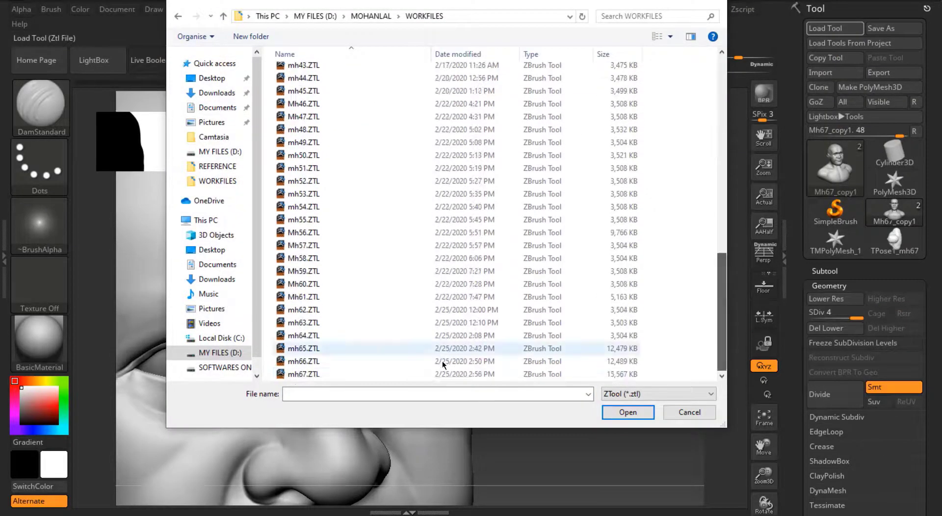
click(304, 378)
click(314, 394)
click(304, 332)
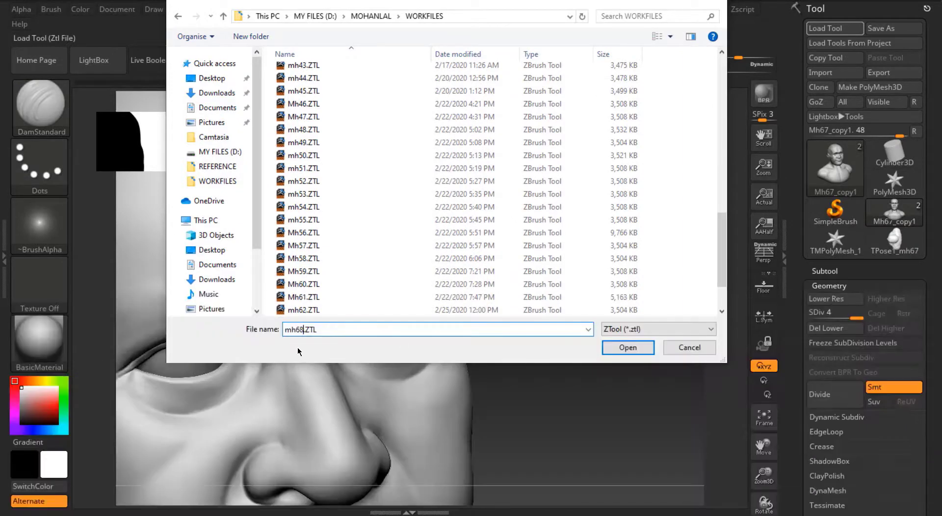
click(630, 350)
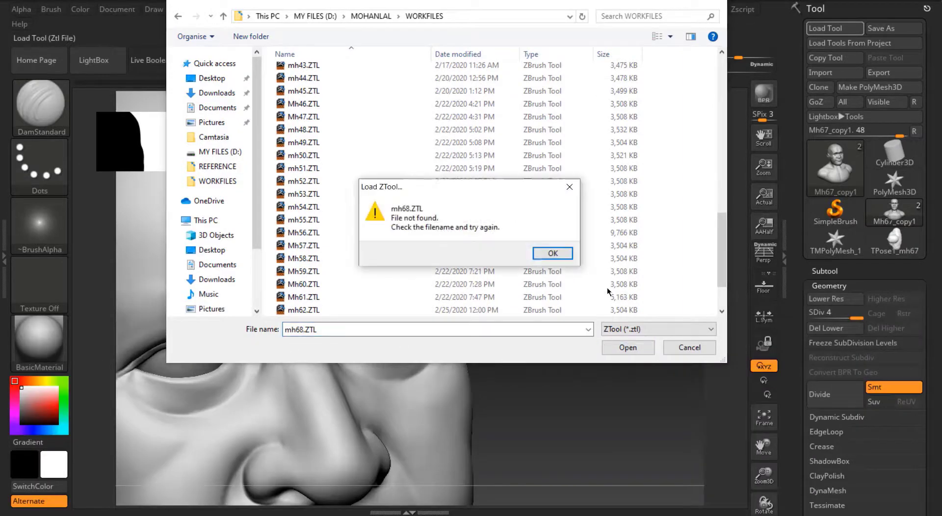
click(553, 253)
scroll(685, 308, down, 2)
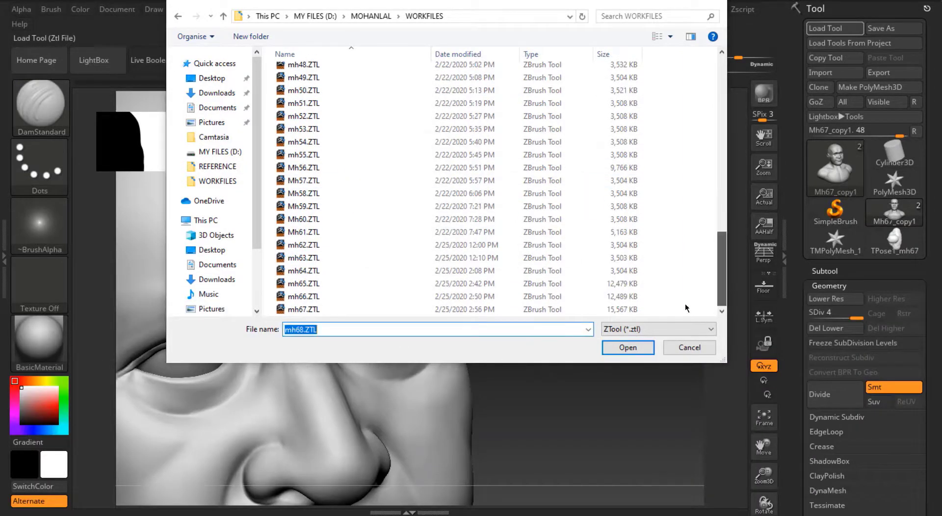
click(716, 2)
Save the bust tool as mh68 in the WORKFILES folder
key(ctrl+s)
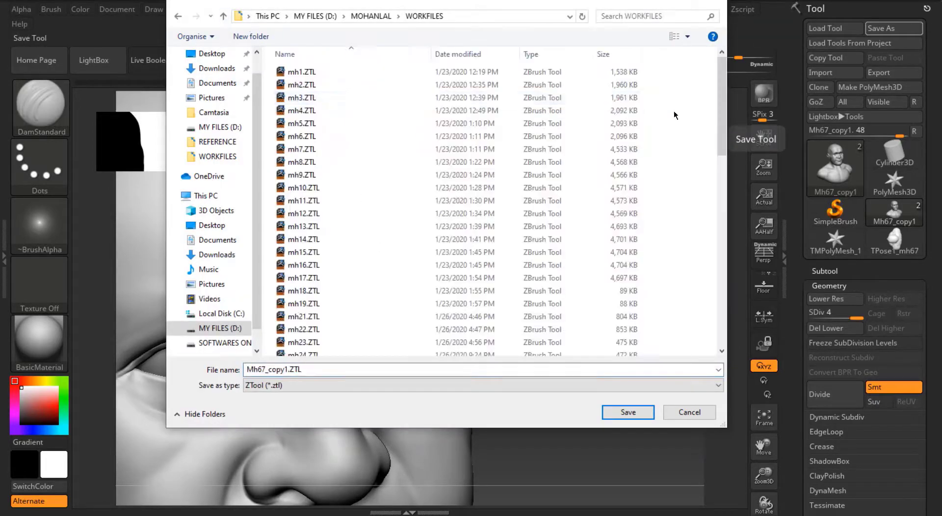
click(294, 349)
click(265, 371)
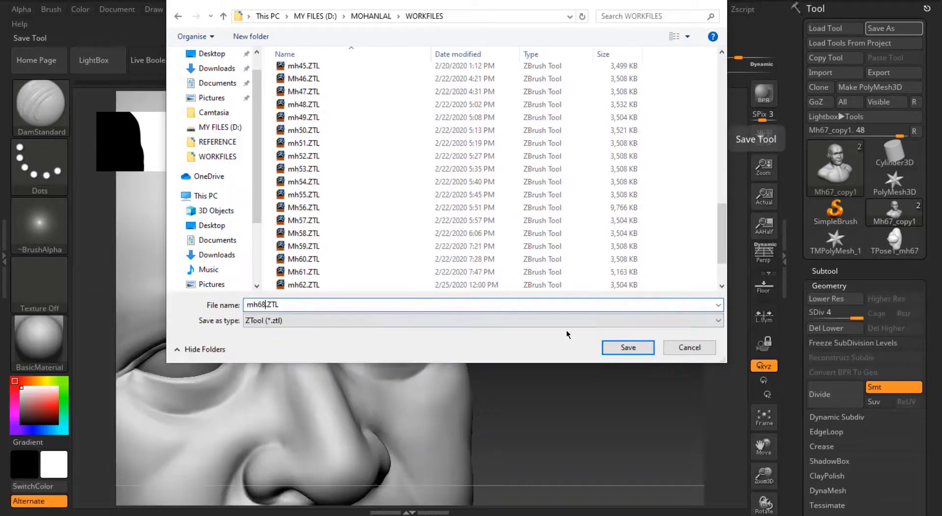
click(628, 347)
drag(651, 242, 707, 192)
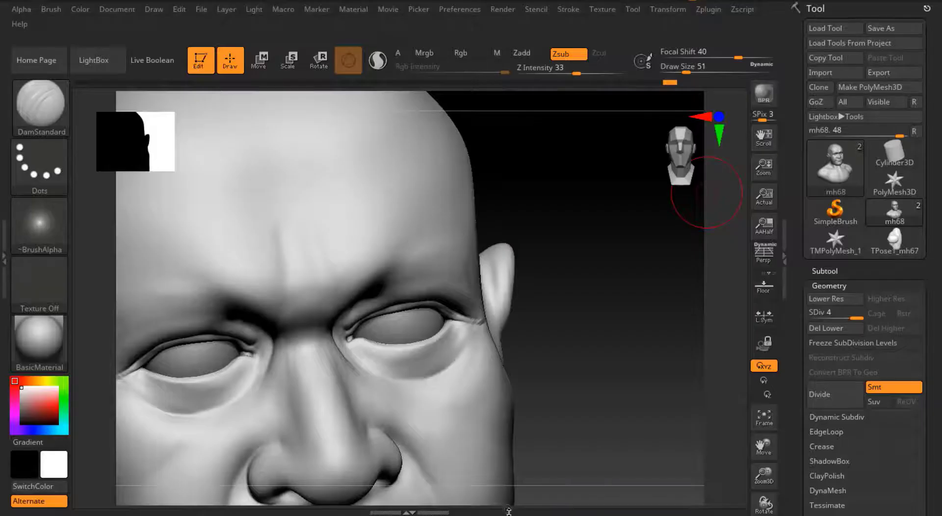
Switch to the REFERENCE folder, open the mohanlal-odiyan-hd-images-116 photo, and enlarge it until the whole face fills the view
drag(589, 295, 619, 276)
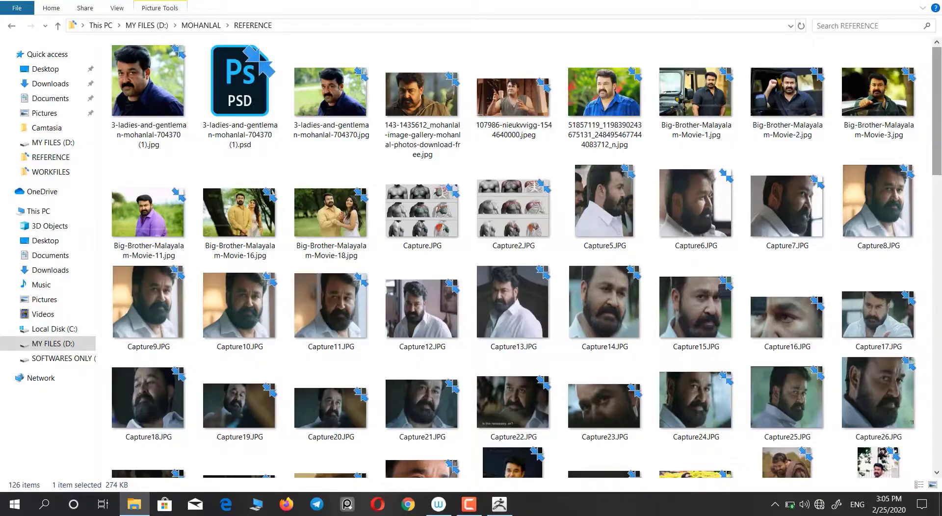
scroll(835, 113, down, 10)
scroll(834, 113, down, 10)
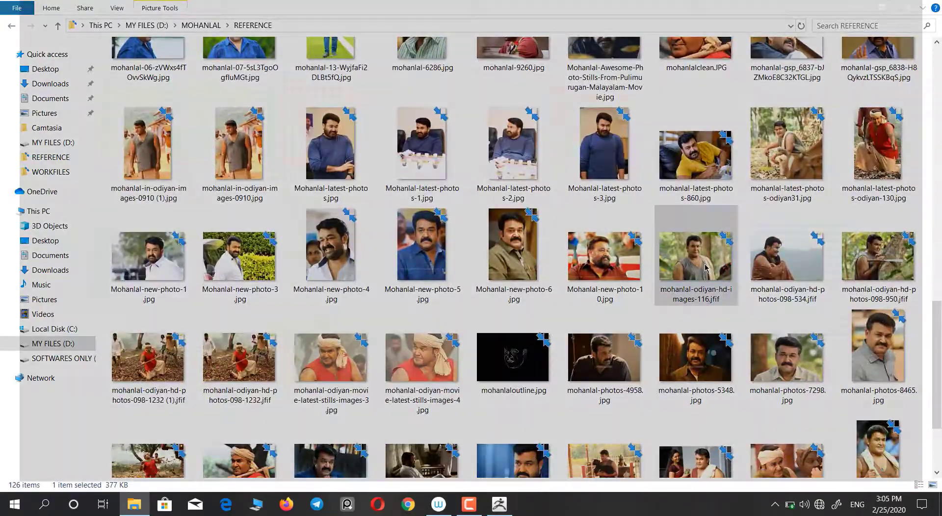
double_click(706, 268)
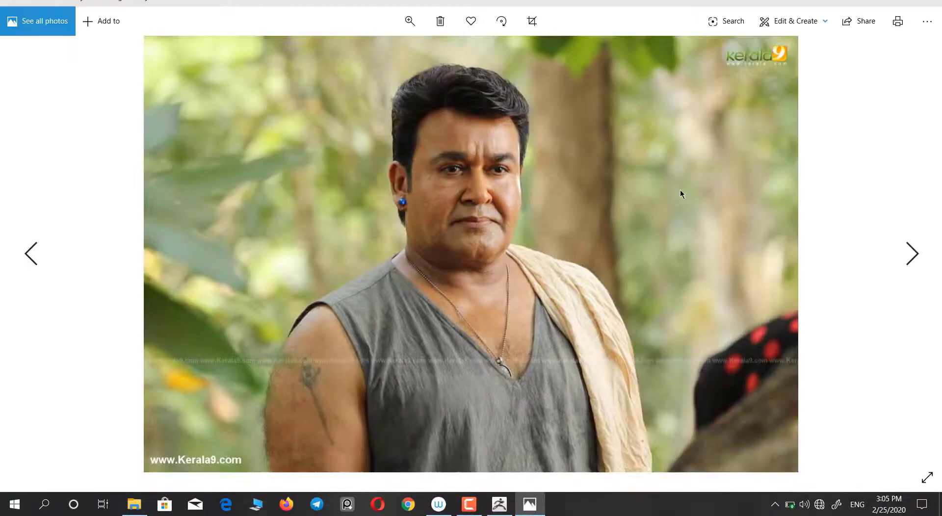
key(ctrl+plus)
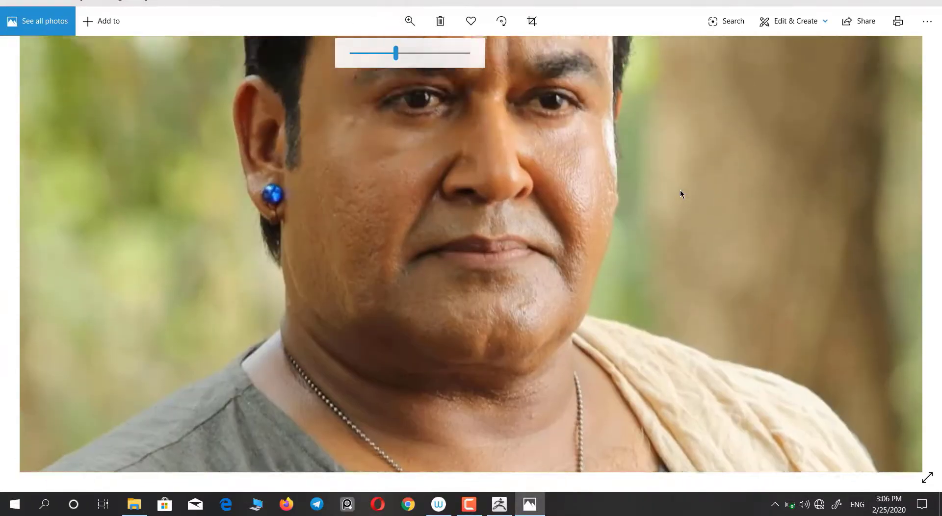
key(ctrl+minus)
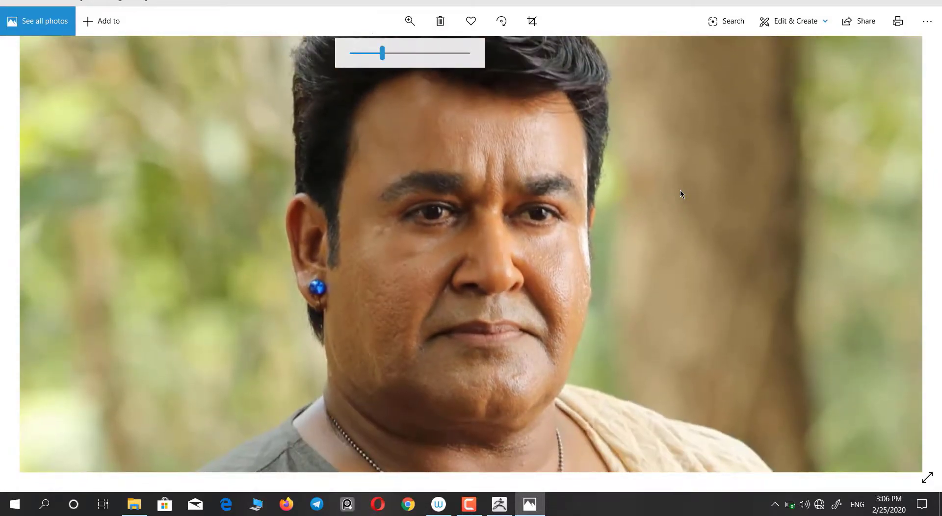
Capture the face area of the photo with Snipping Tool and save it as Captureccccc.JPG in the REFERENCE folder
click(44, 505)
text(snipping tool)
key(Return)
click(420, 134)
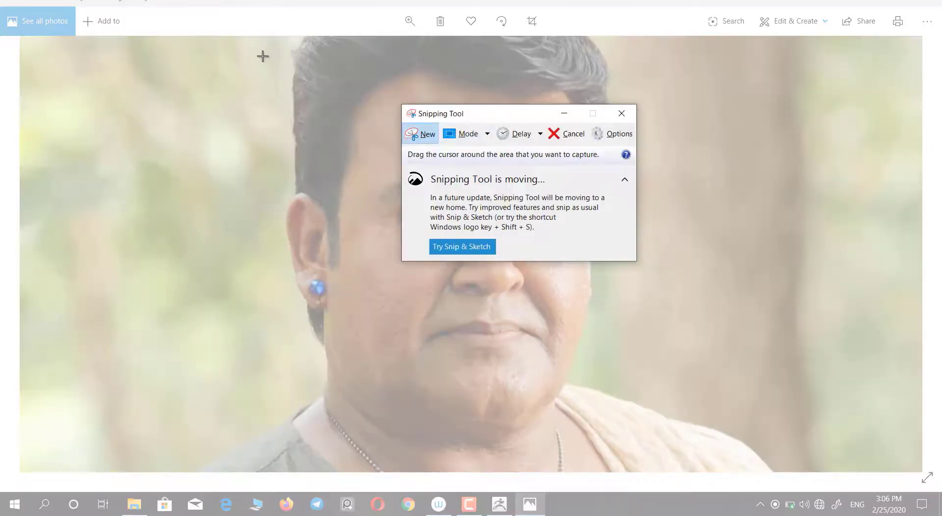
drag(270, 42, 657, 474)
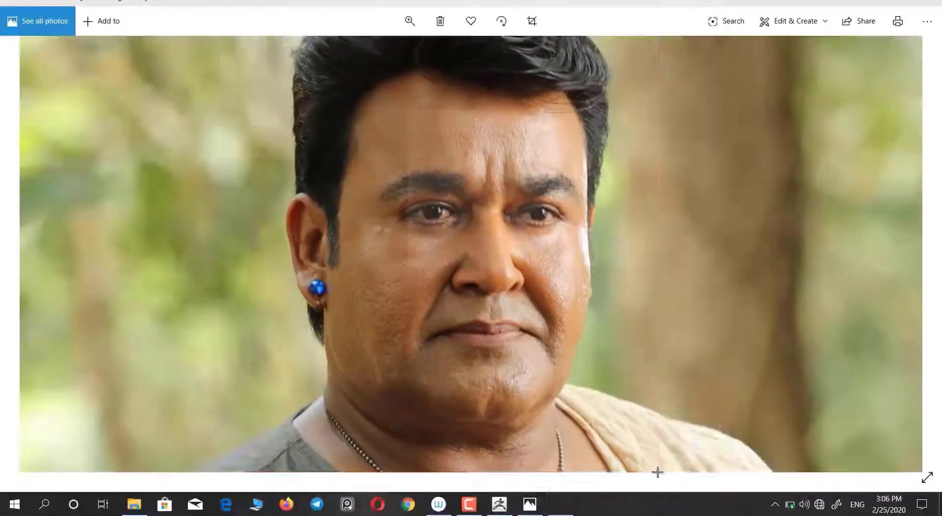
click(218, 13)
click(249, 40)
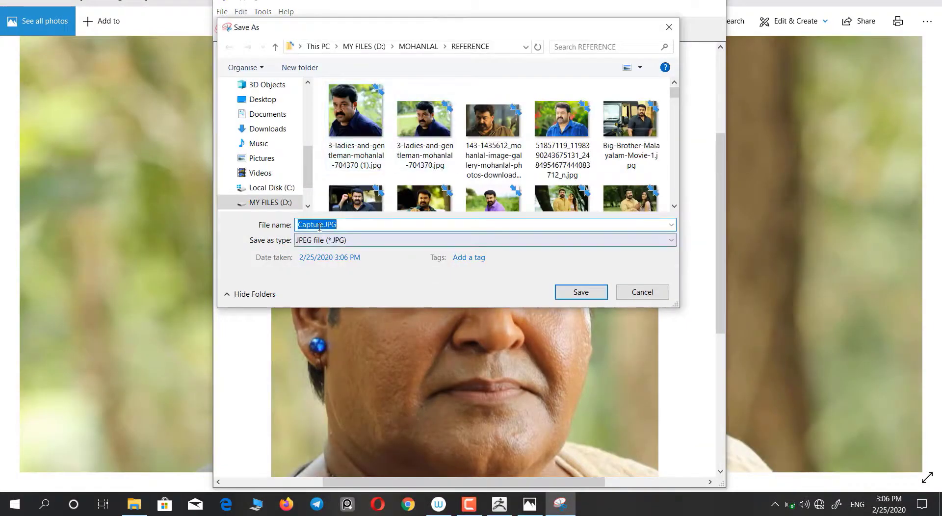
click(323, 226)
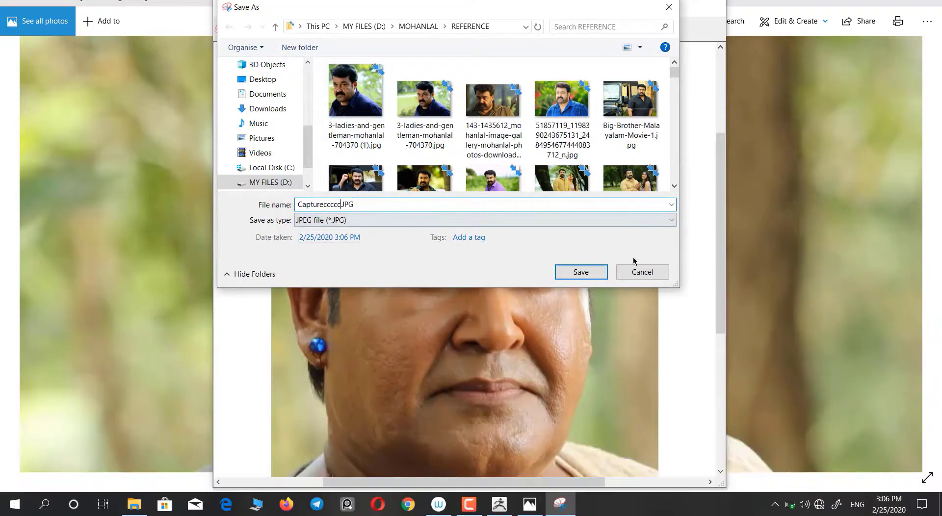
click(582, 270)
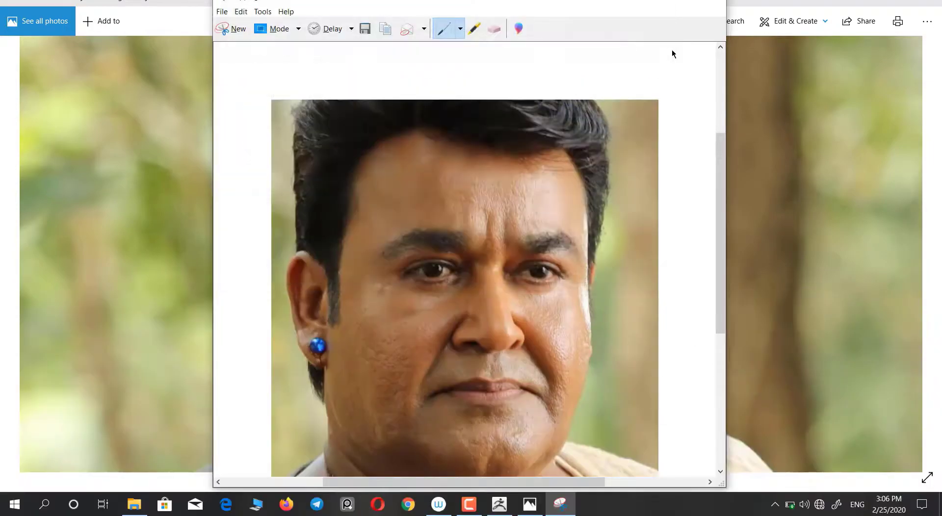
Switch back to ZBrush and minimize the recorder window covering the interface
click(498, 512)
key(alt+Tab)
key(alt+Tab)
key(alt+Tab)
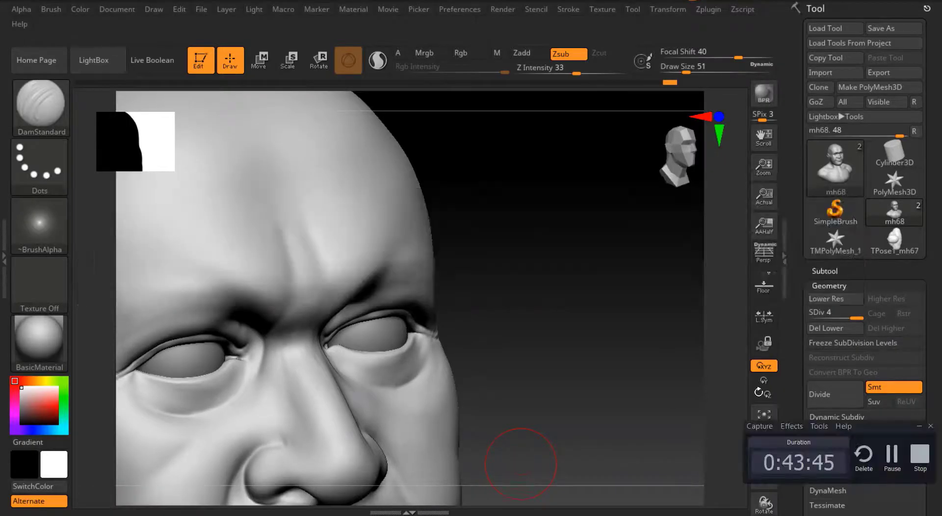
click(917, 427)
Import the Captureccccc image as a texture, searching for "capture" in the REFERENCE folder
click(707, 9)
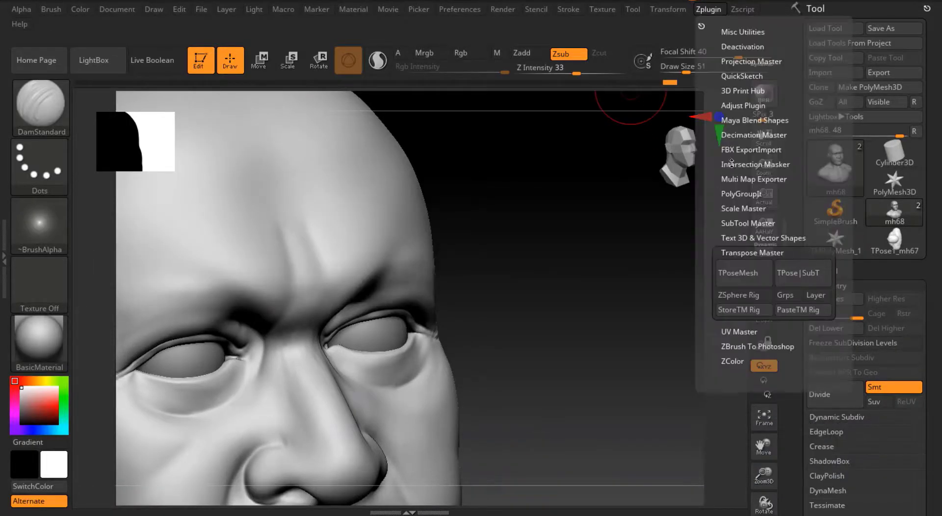
click(603, 10)
click(628, 118)
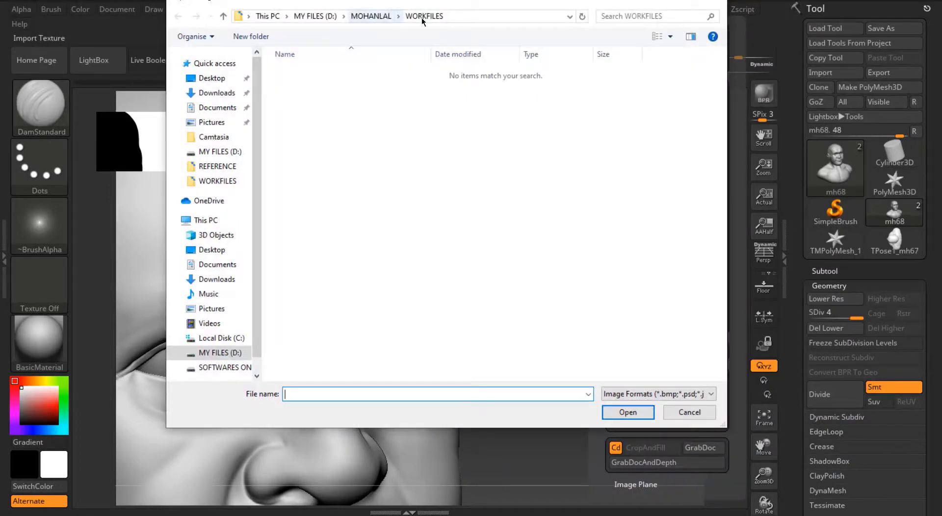
click(371, 16)
double_click(304, 83)
click(643, 16)
text(ca)
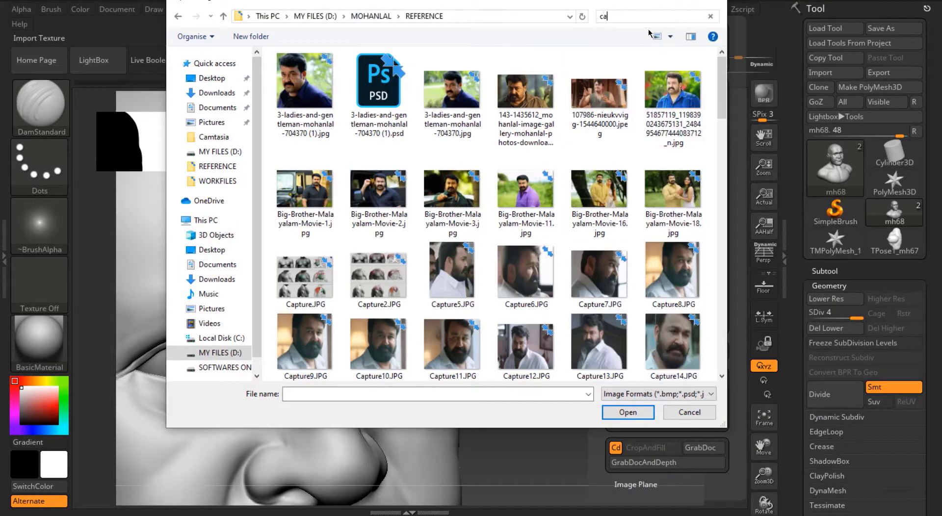
text(pture)
key(Down)
key(Return)
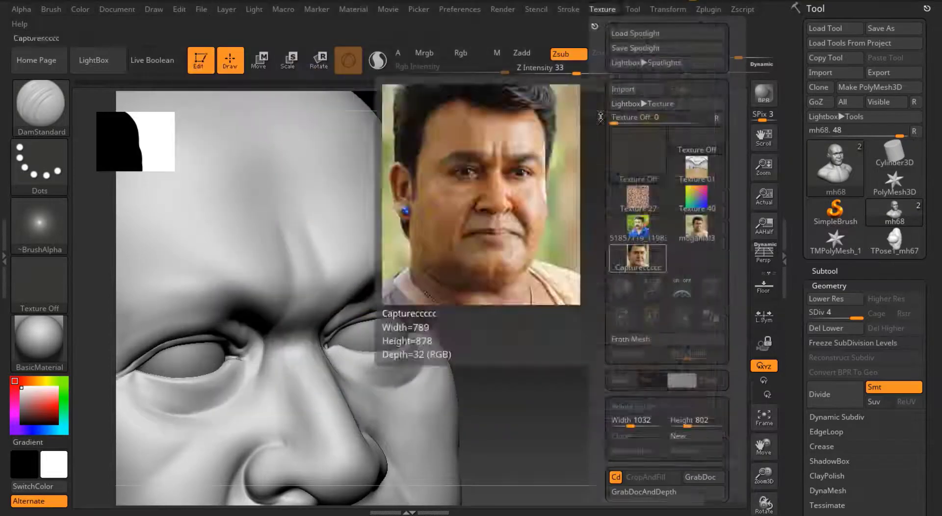
Add the Captureccccc texture to Spotlight and place it beside the bust at increased opacity
click(602, 8)
click(682, 380)
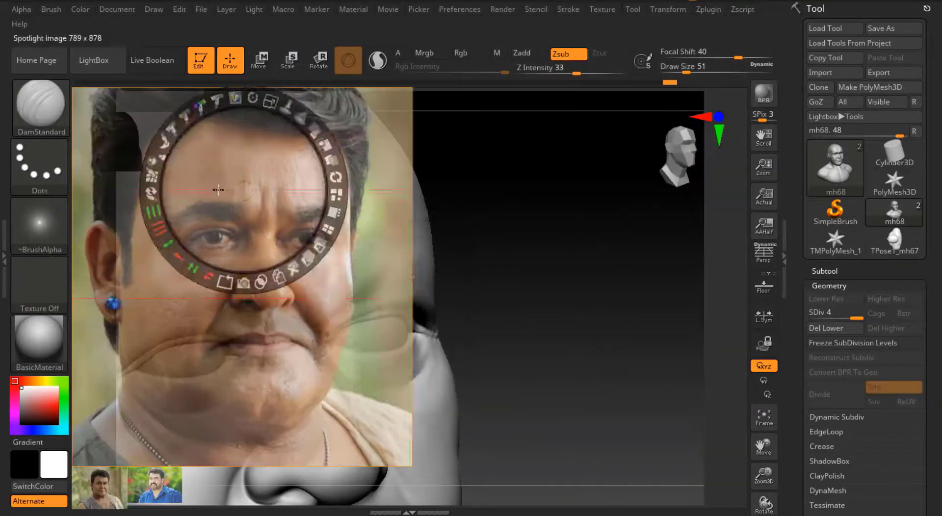
drag(218, 190, 152, 195)
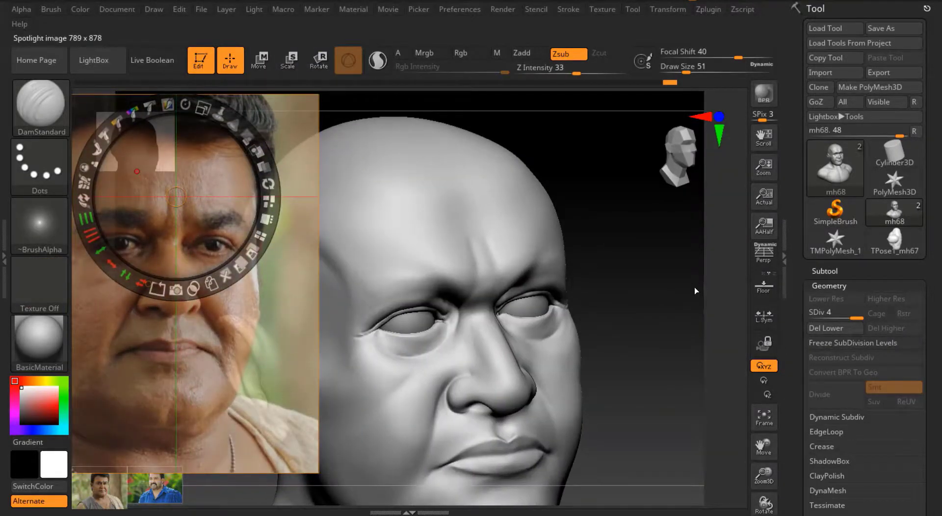
key(z)
drag(643, 274, 712, 277)
key(z)
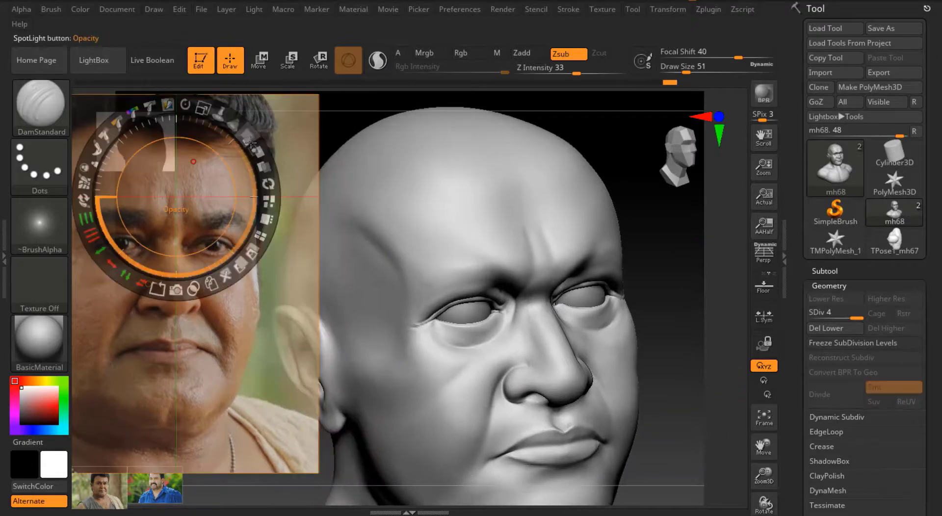
key(z)
Carve the two vertical frown creases between the brows deeper and sharper with DamStandard at Draw Size 27, following the reference photo
mouse_move(737, 471)
shift+mouse_down()
mouse_move(697, 452)
mouse_move(719, 484)
shift+mouse_up()
alt+drag(221, 292, 313, 283)
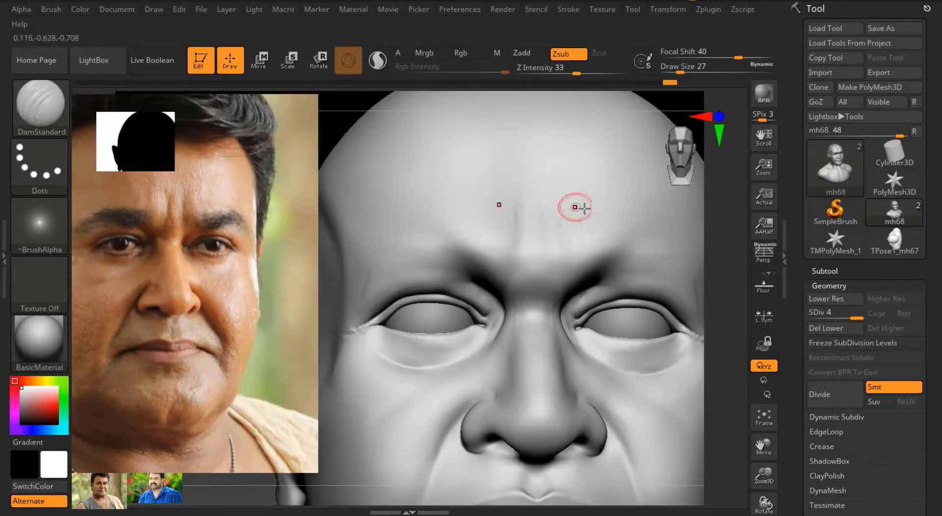
key(z)
key(shift+z)
key(shift+z)
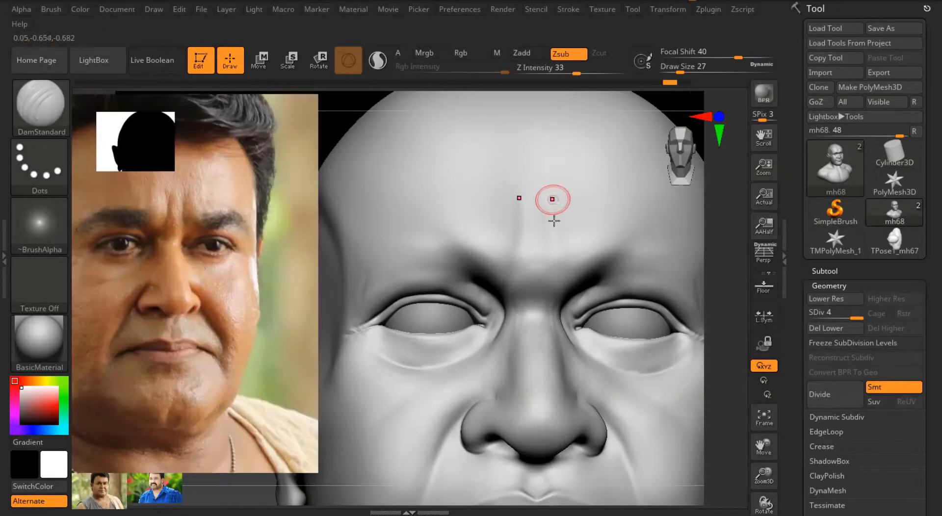
key(ctrl)
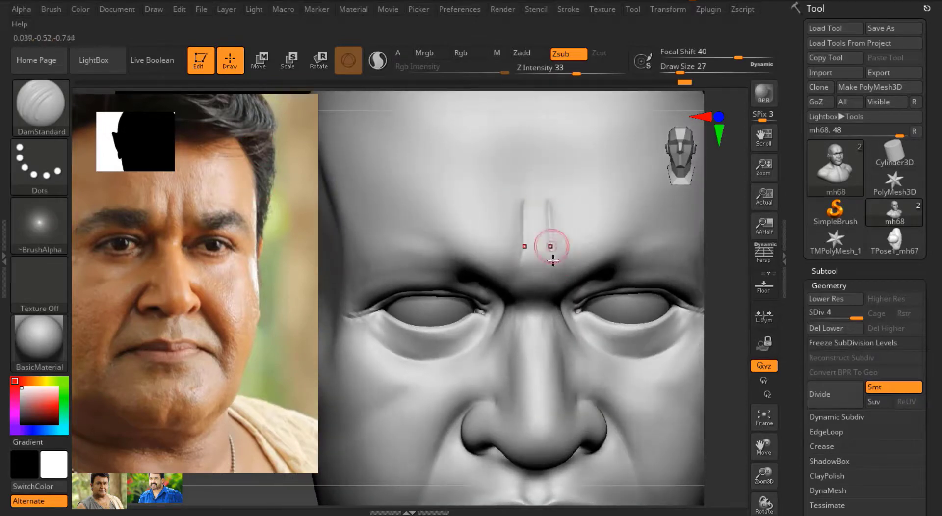
mouse_move(553, 260)
mouse_down()
mouse_move(248, 297)
mouse_move(524, 258)
mouse_up()
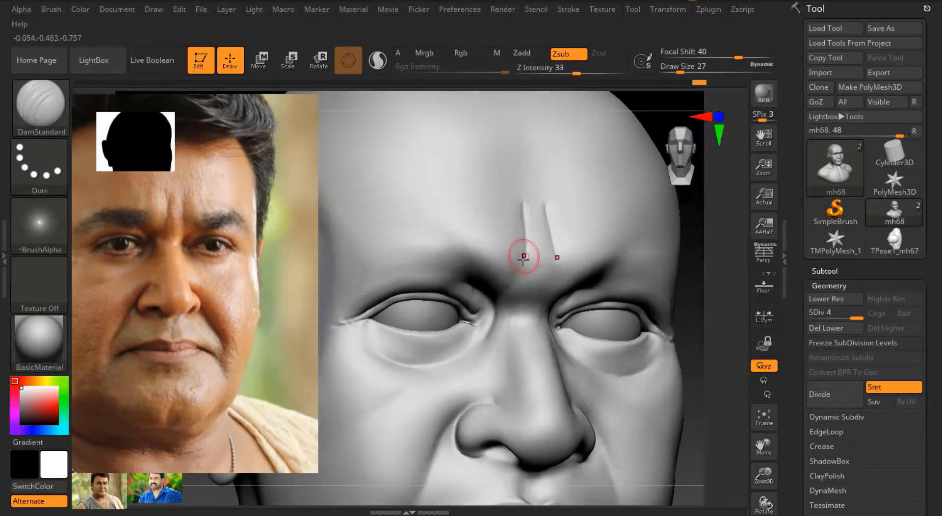